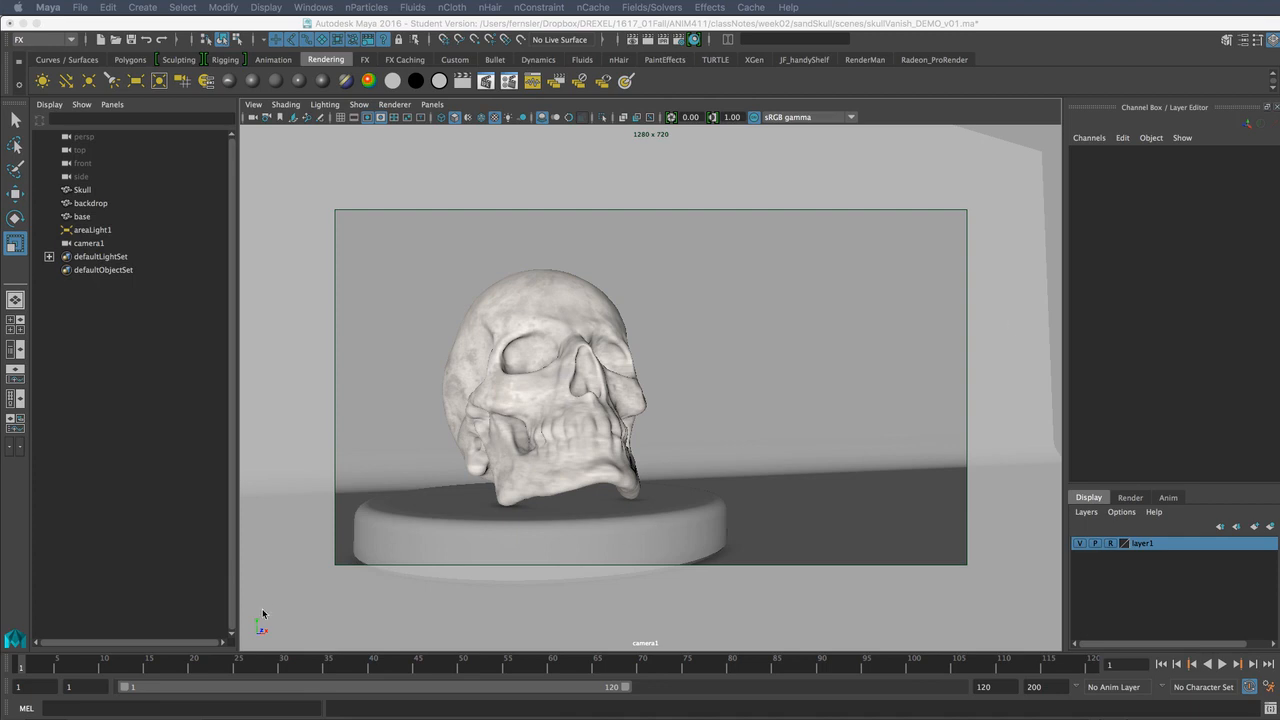
- Play and scrub through the camera animation of the skull, stopping at frame 3
{"action": "left_click", "coordinate": [49, 663]}
{"action": "key", "text": "alt+v"}
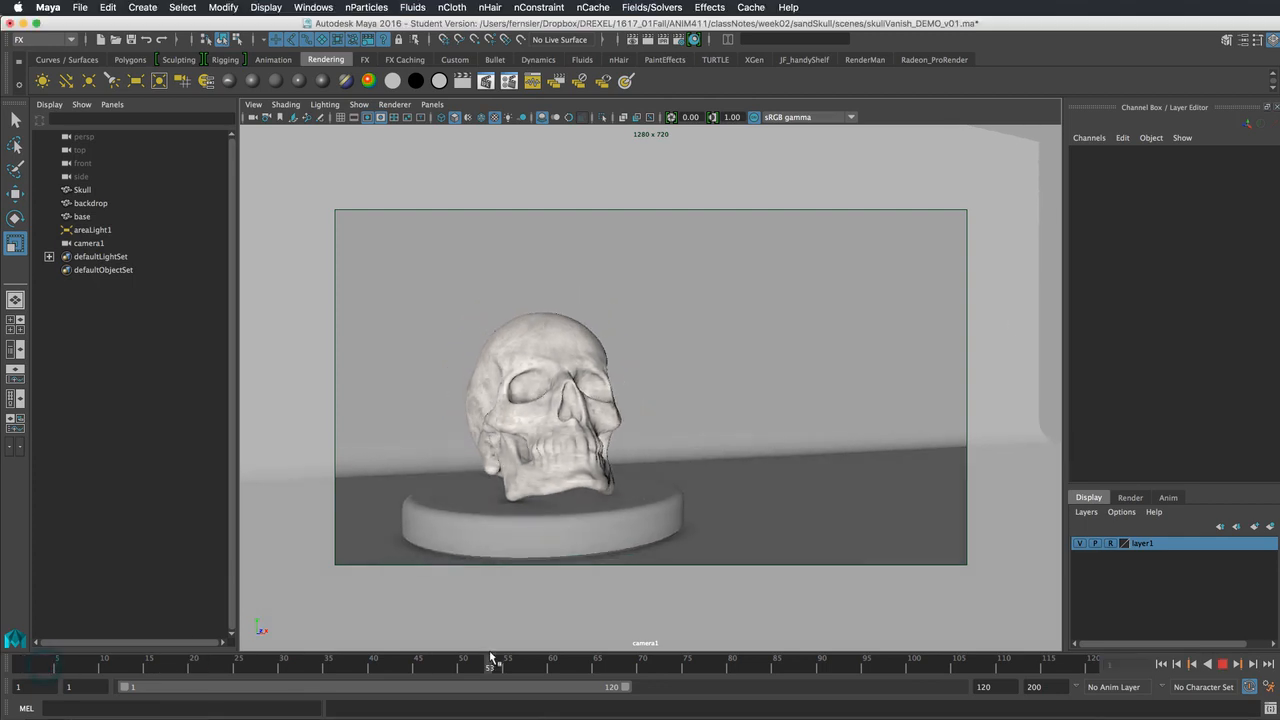
{"action": "left_click_drag", "start_coordinate": [732, 655], "coordinate": [18, 663]}
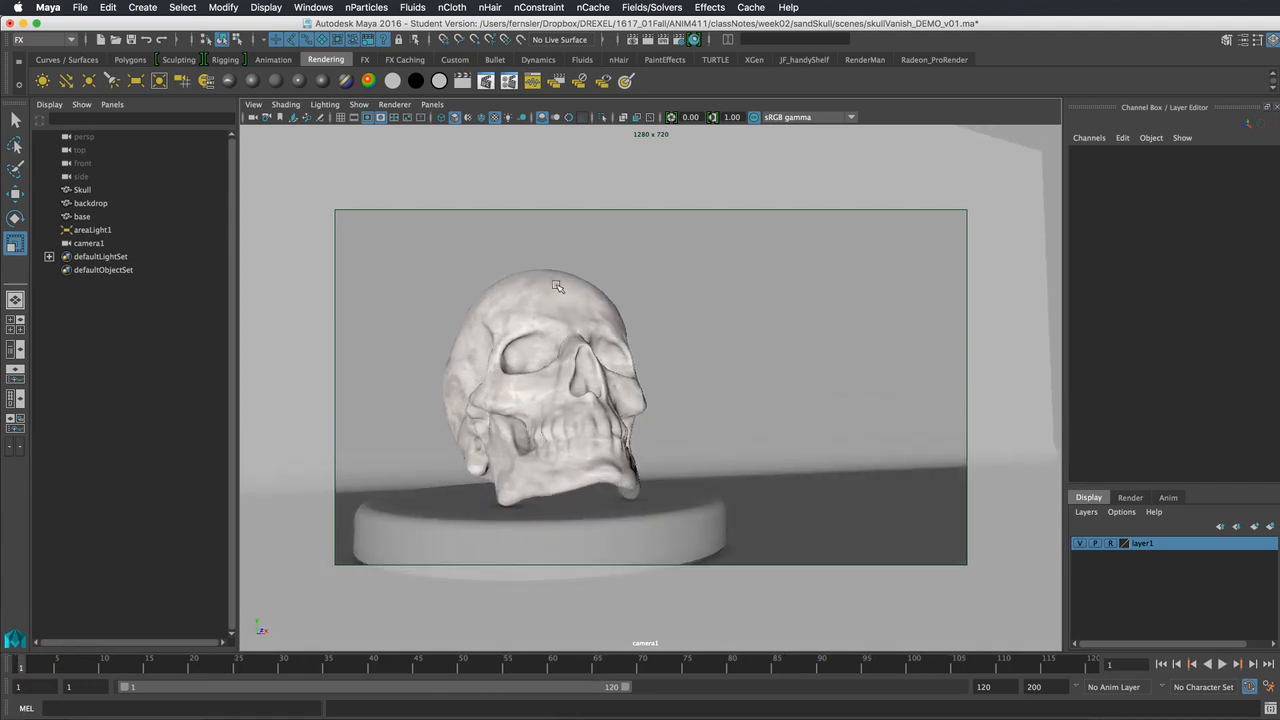
{"action": "key", "text": "alt+v"}
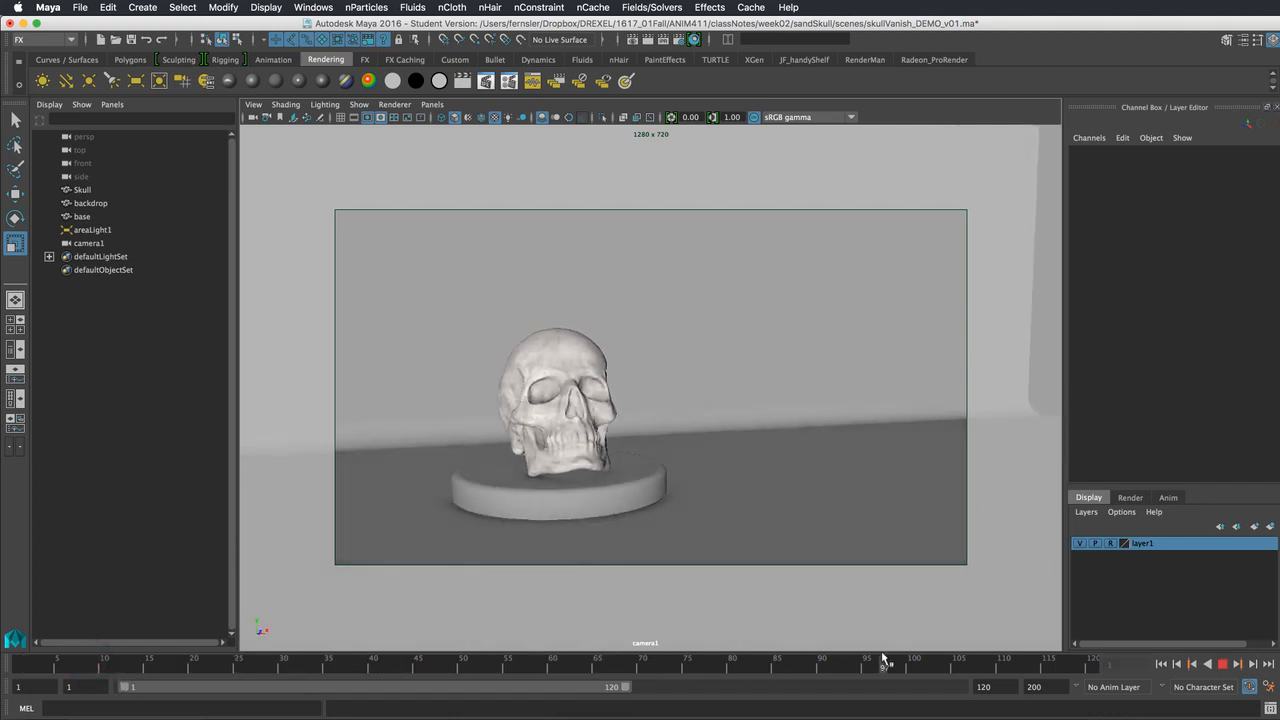
{"action": "left_click_drag", "start_coordinate": [83, 669], "coordinate": [235, 661]}
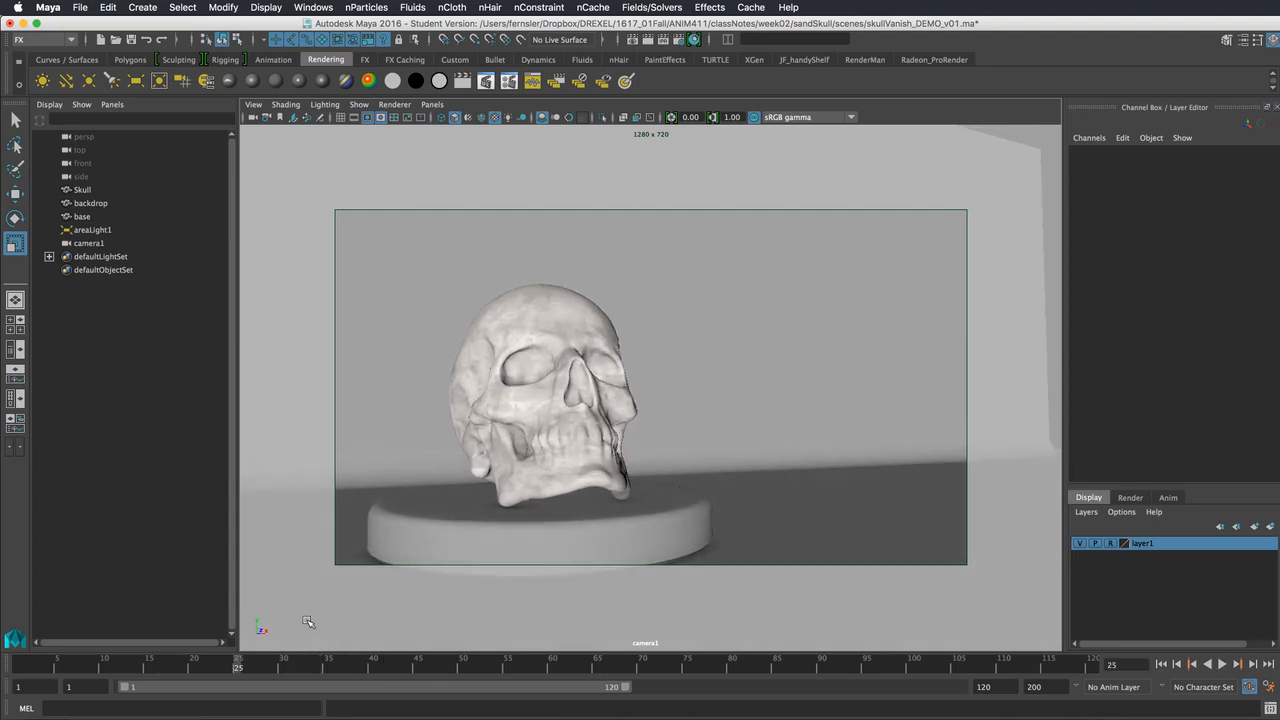
{"action": "left_click", "coordinate": [45, 664]}
{"action": "key", "text": "alt+v"}
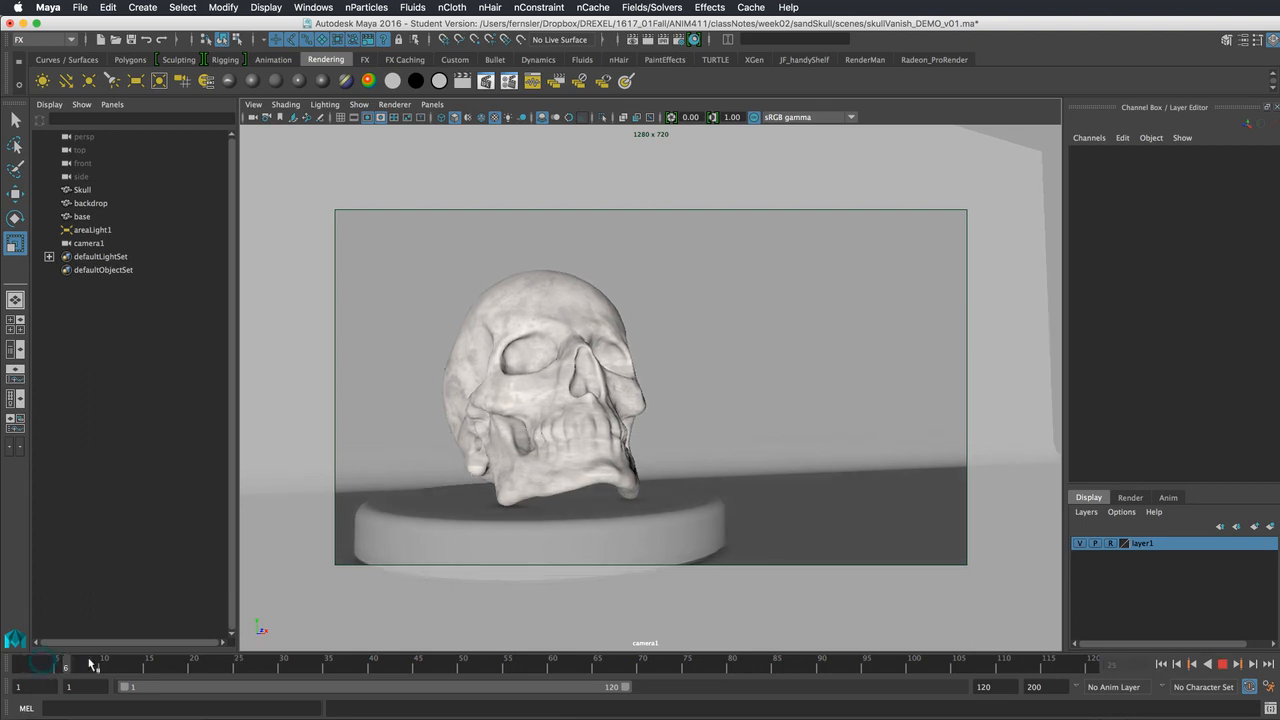
{"action": "key", "text": "alt+v"}
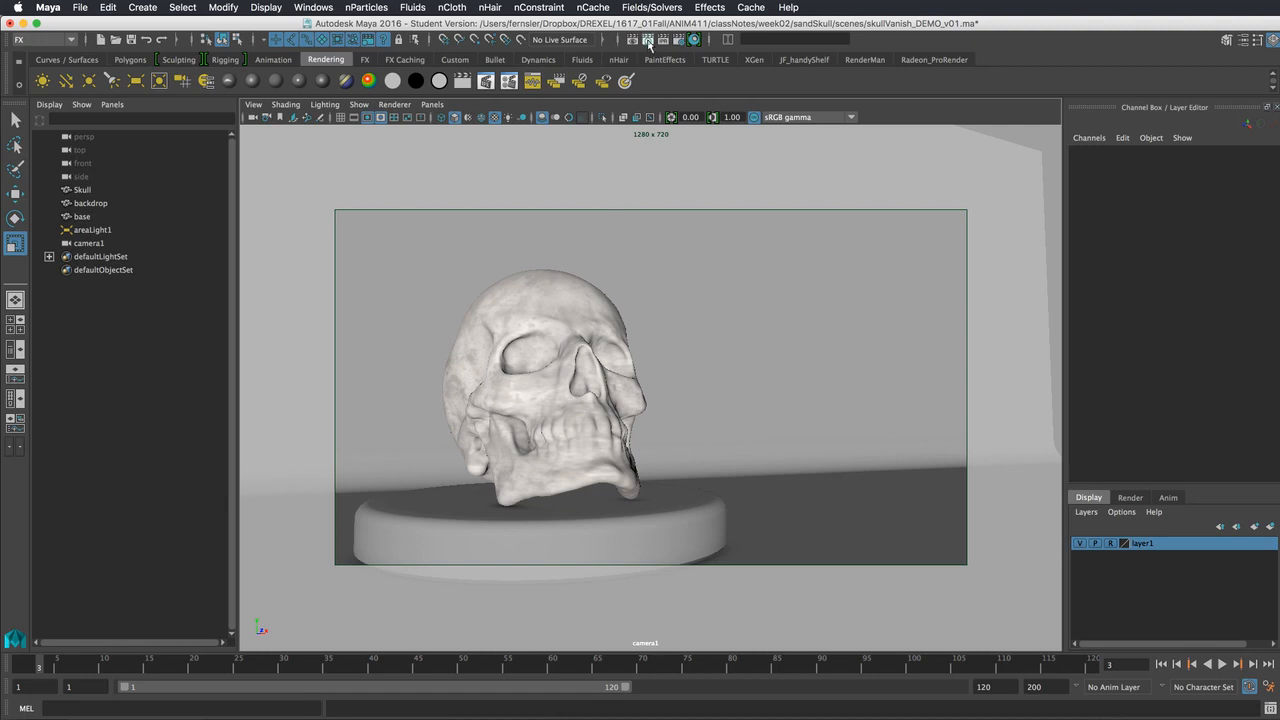
- Render frame 3 with V-Ray, inspect the skull in the frame buffer, and close the render
{"action": "left_click", "coordinate": [648, 39]}
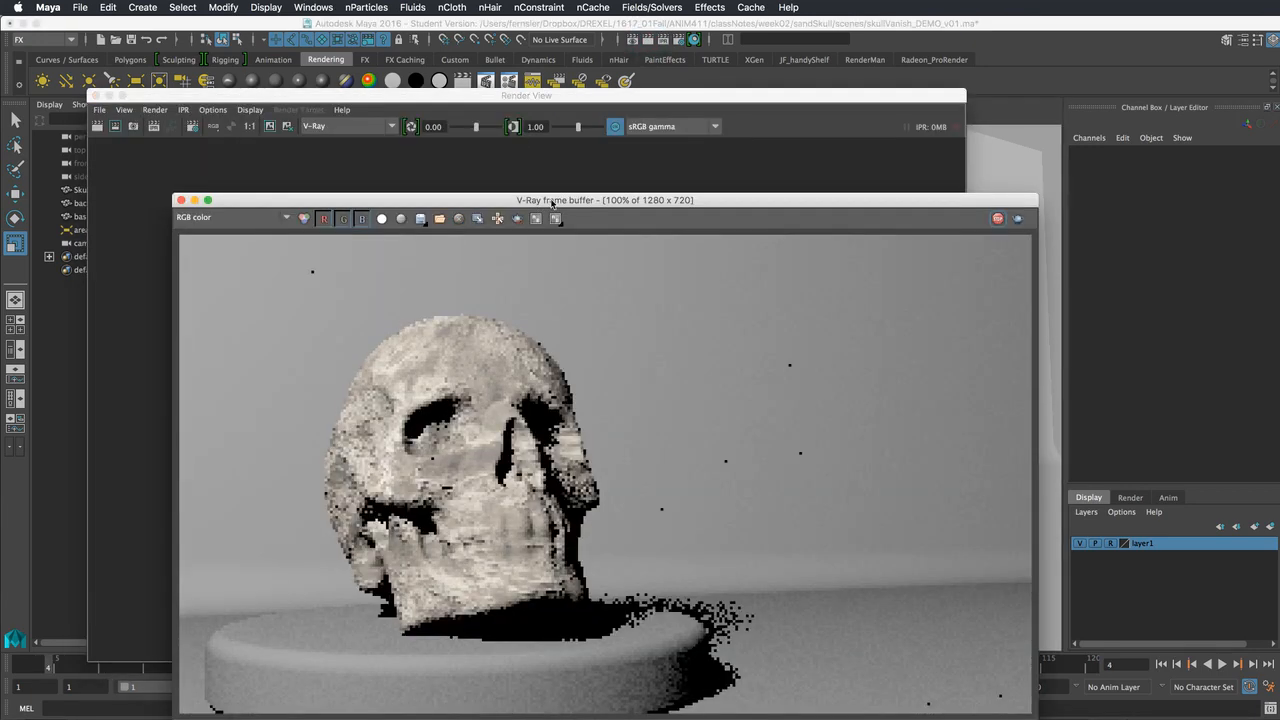
{"action": "left_click_drag", "start_coordinate": [552, 200], "coordinate": [603, 87]}
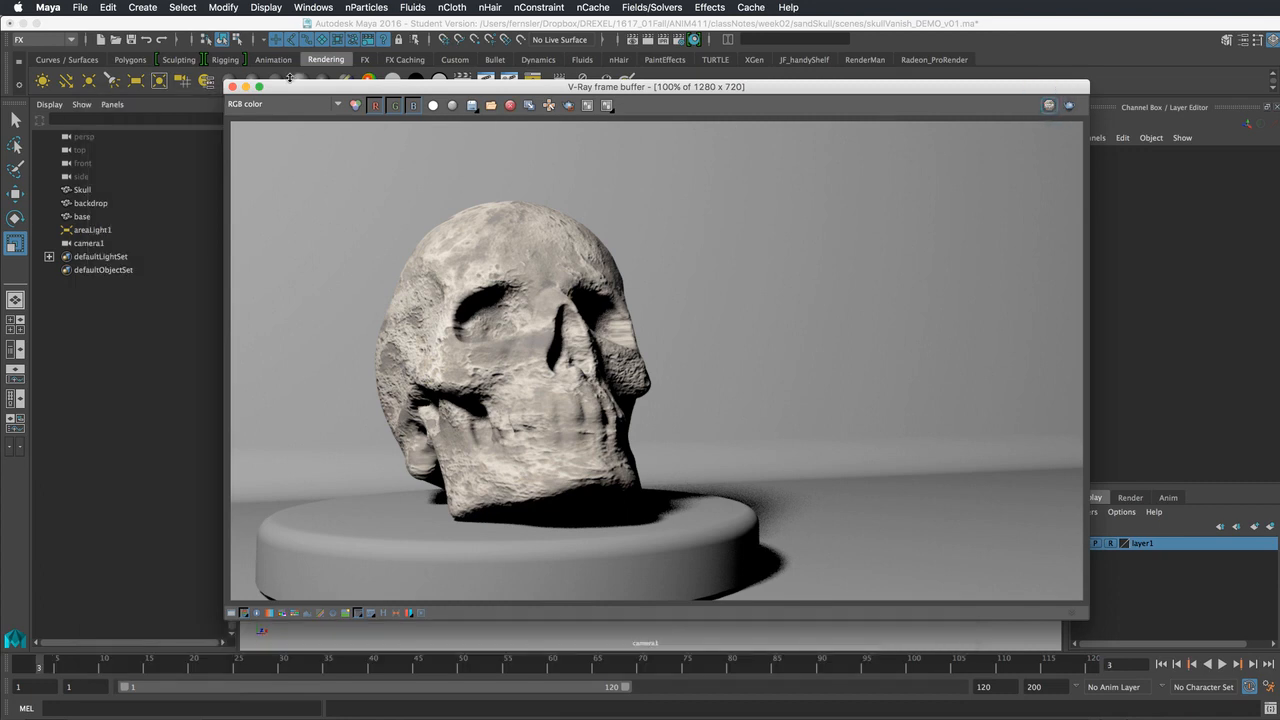
{"action": "left_click_drag", "start_coordinate": [308, 97], "coordinate": [441, 127]}
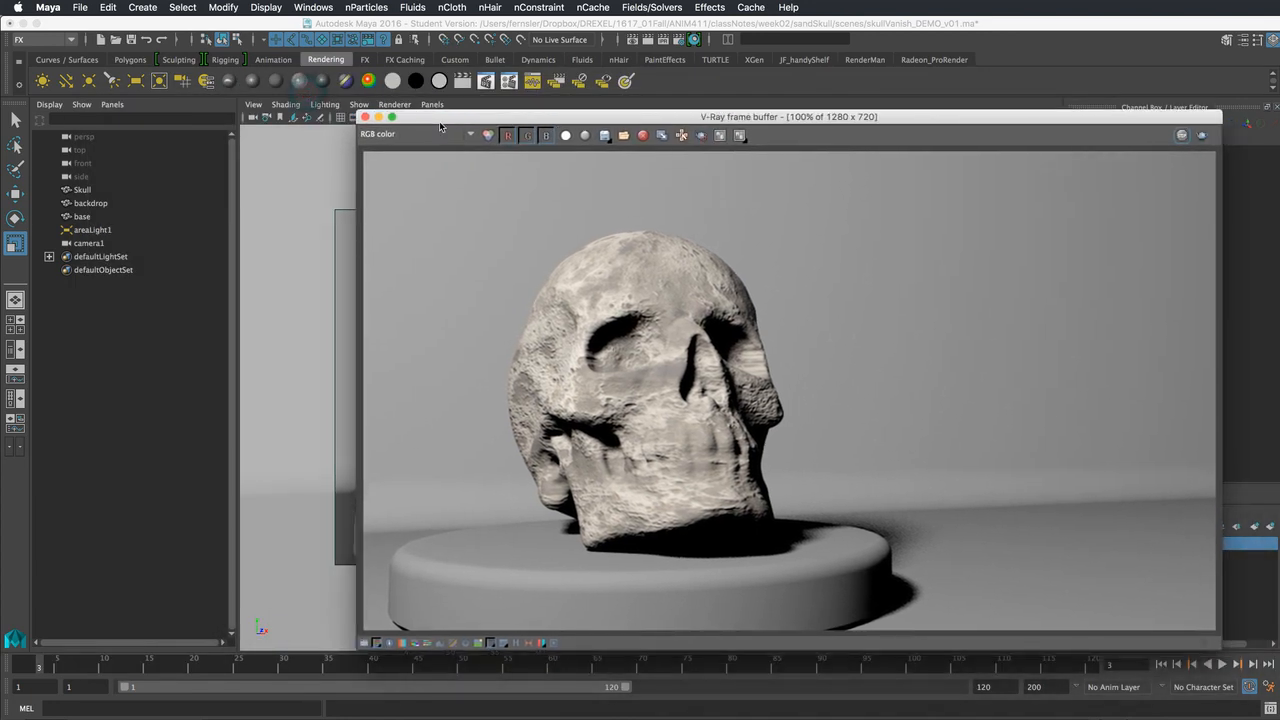
{"action": "mouse_move", "coordinate": [443, 124]}
{"action": "left_mouse_down"}
{"action": "mouse_move", "coordinate": [490, 140]}
{"action": "mouse_move", "coordinate": [445, 107]}
{"action": "left_mouse_up"}
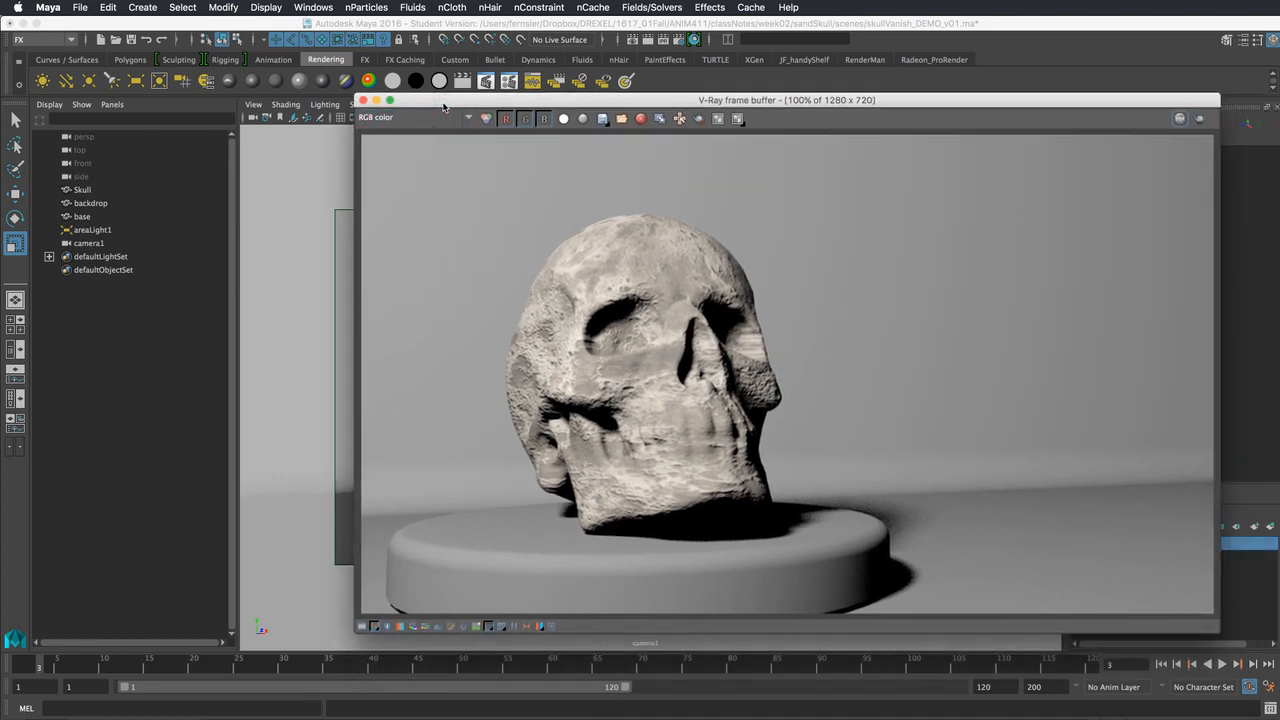
{"action": "left_click_drag", "start_coordinate": [446, 104], "coordinate": [365, 79]}
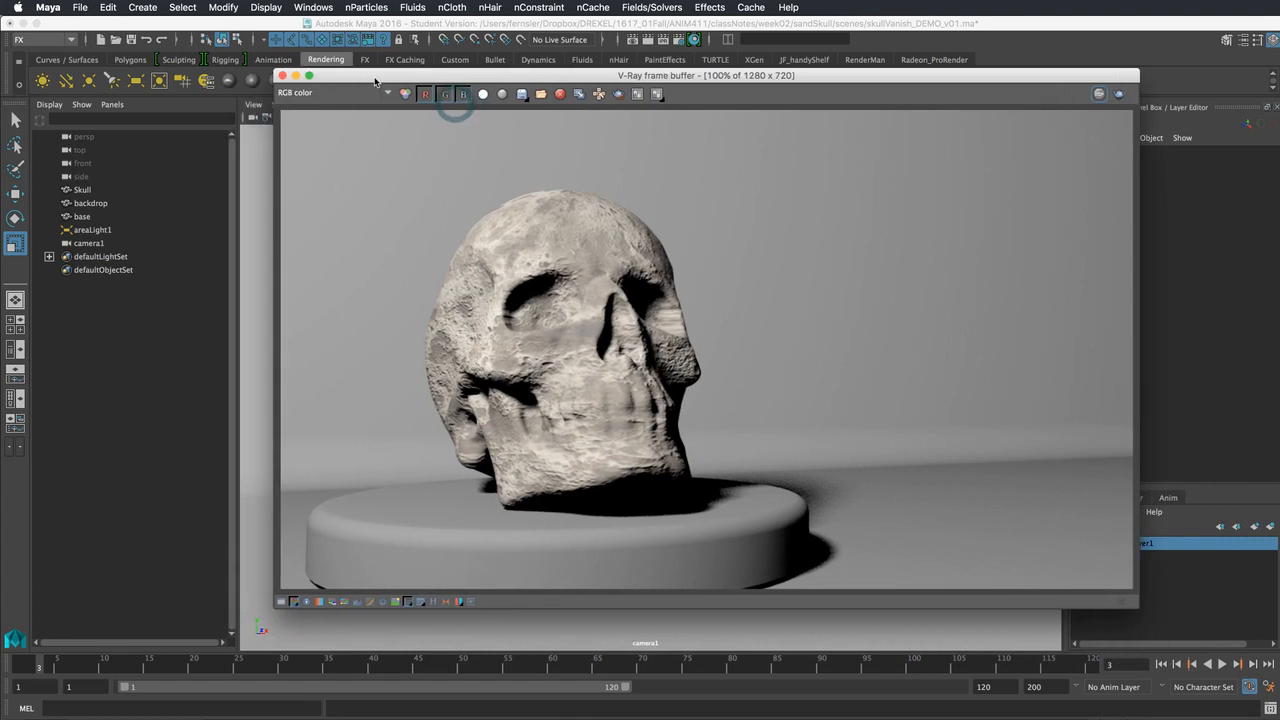
{"action": "left_click", "coordinate": [283, 76]}
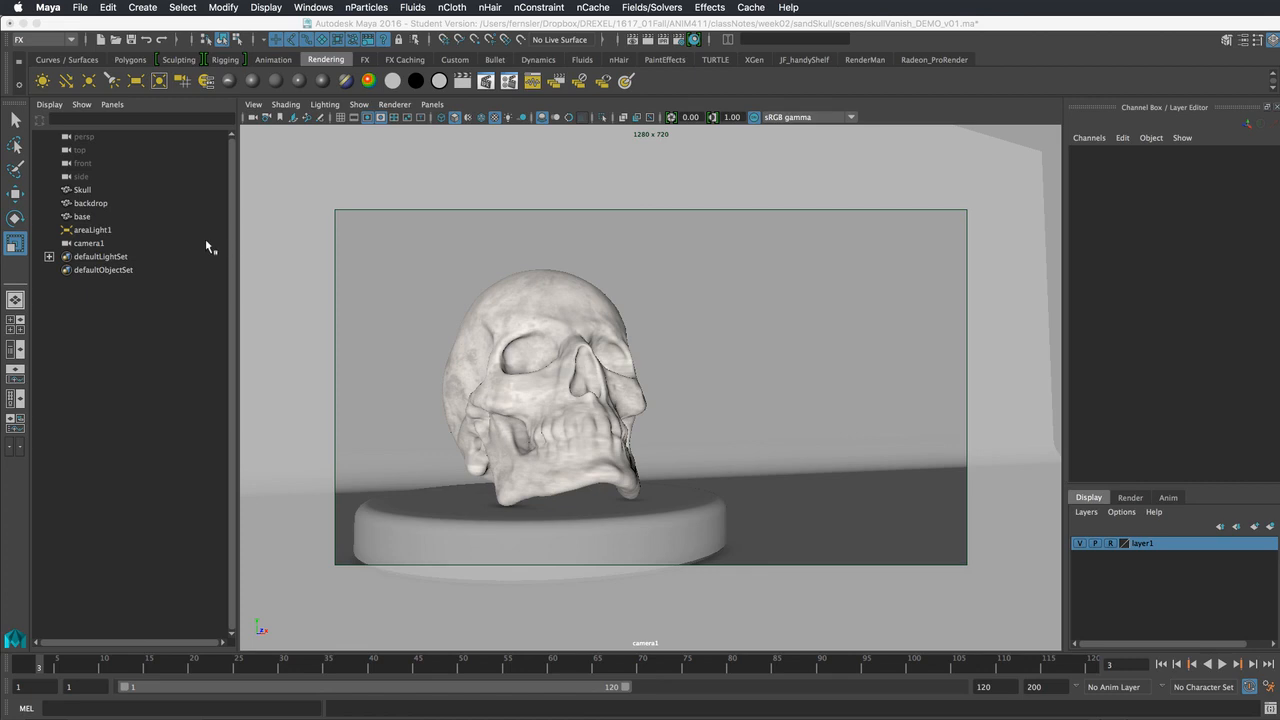
- Play the camera animation again and scrub back to frame 14 with nothing selected
{"action": "left_click", "coordinate": [568, 328]}
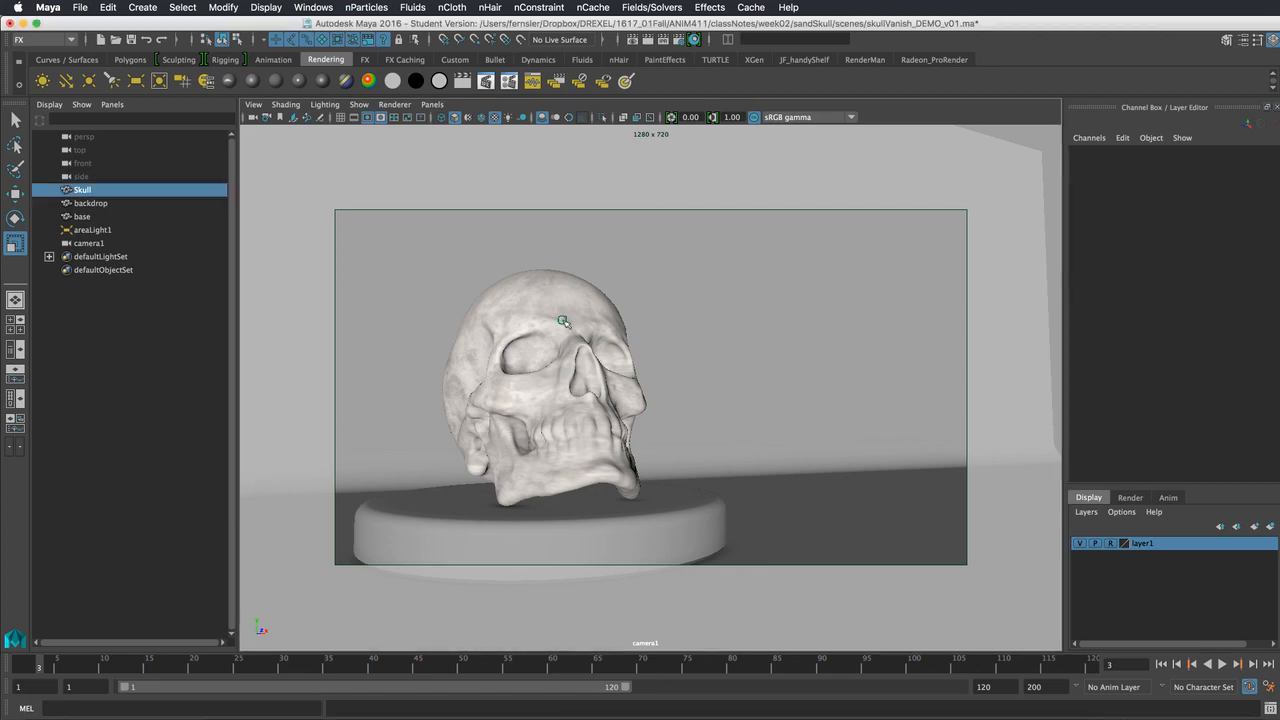
{"action": "left_click", "coordinate": [684, 500]}
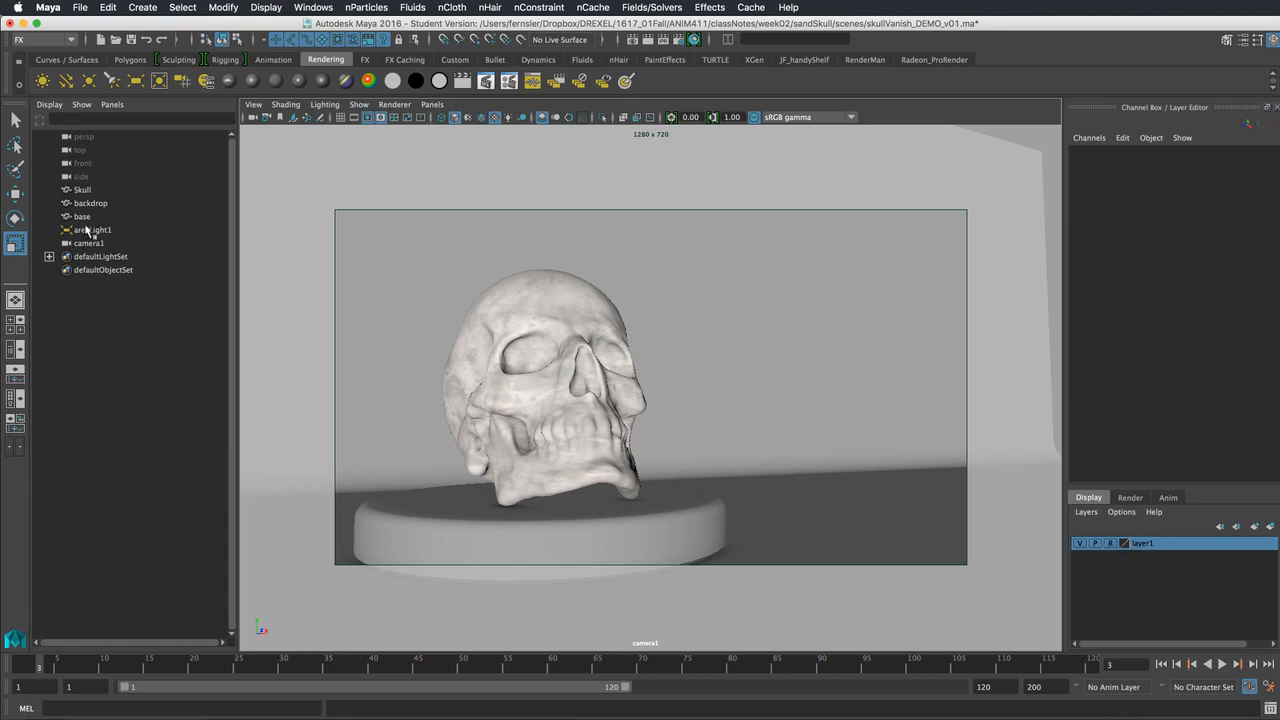
{"action": "key", "text": "alt+v"}
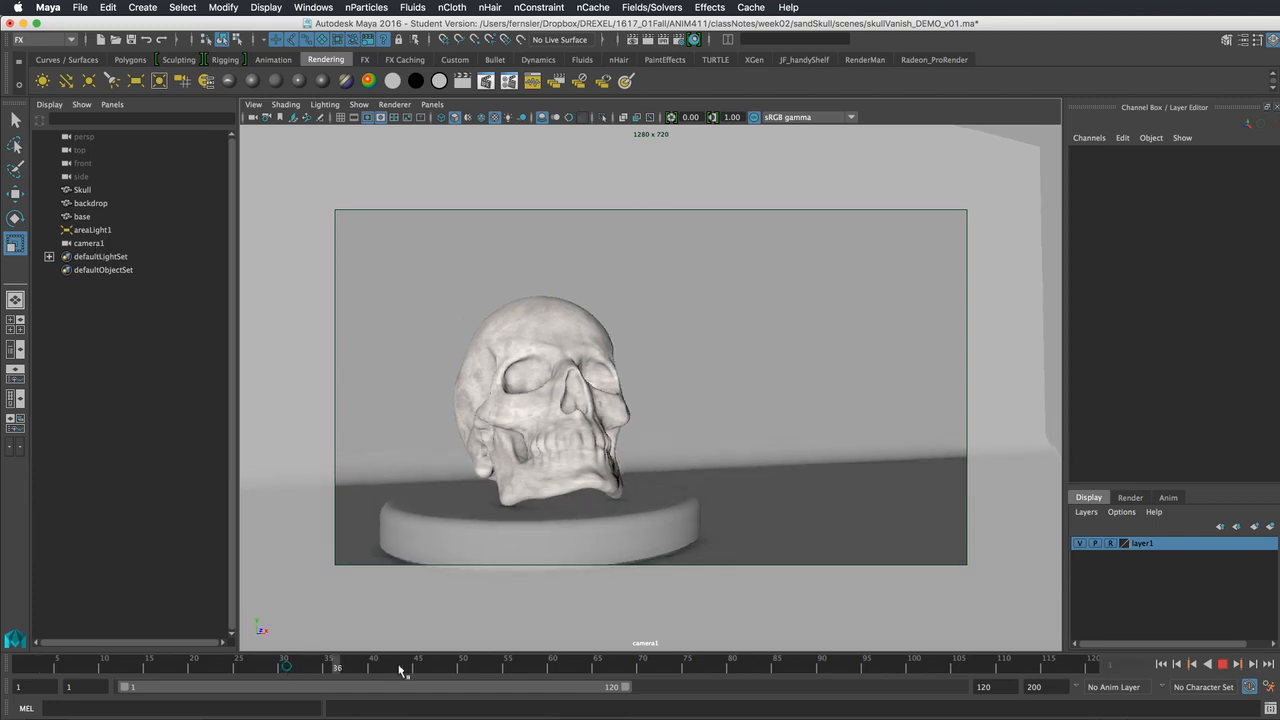
{"action": "left_click_drag", "start_coordinate": [335, 668], "coordinate": [140, 647]}
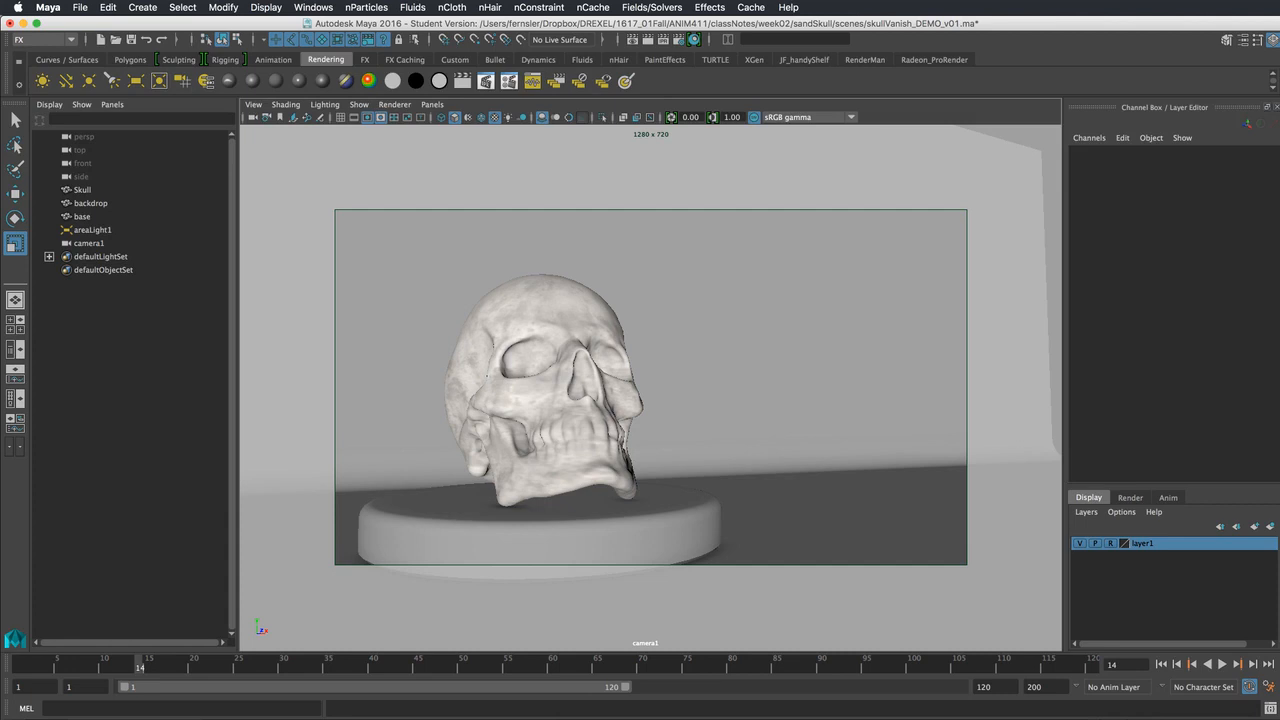
- Arrange the Hypershade clear of the skull, widen its node creation list, and display the scene's materials
{"action": "left_click_drag", "start_coordinate": [960, 449], "coordinate": [1006, 169]}
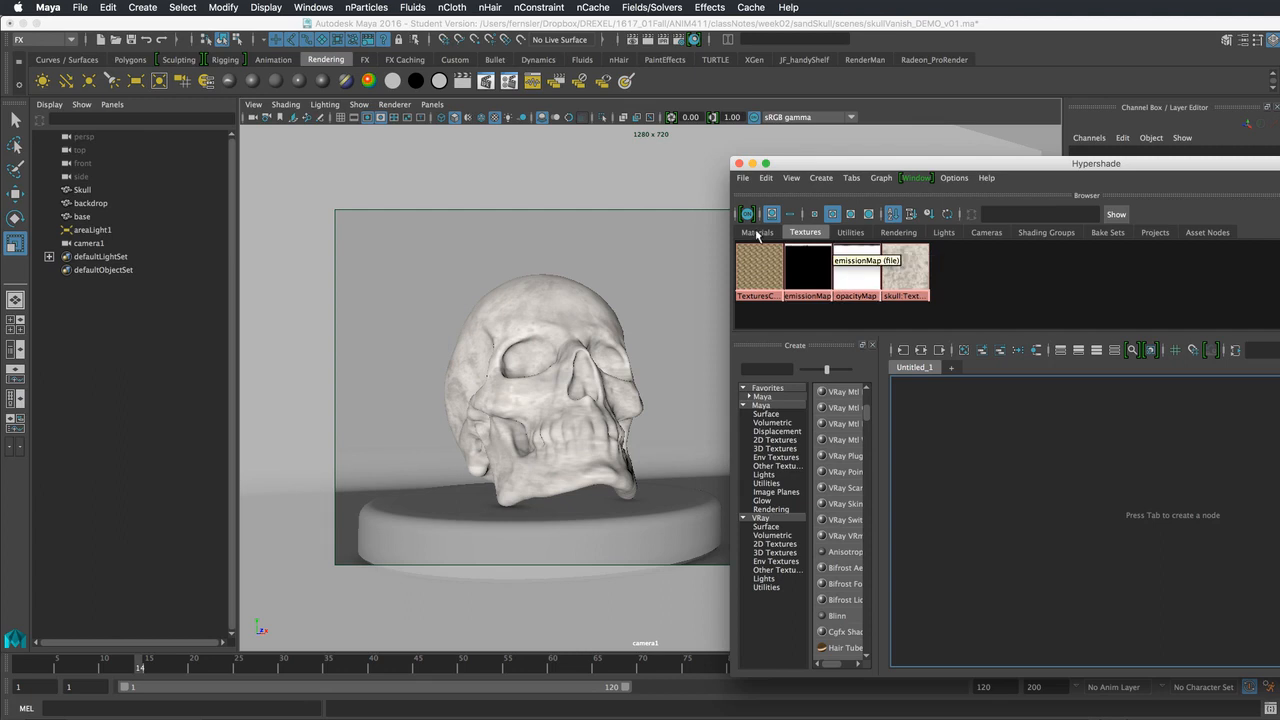
{"action": "left_click_drag", "start_coordinate": [824, 169], "coordinate": [867, 106]}
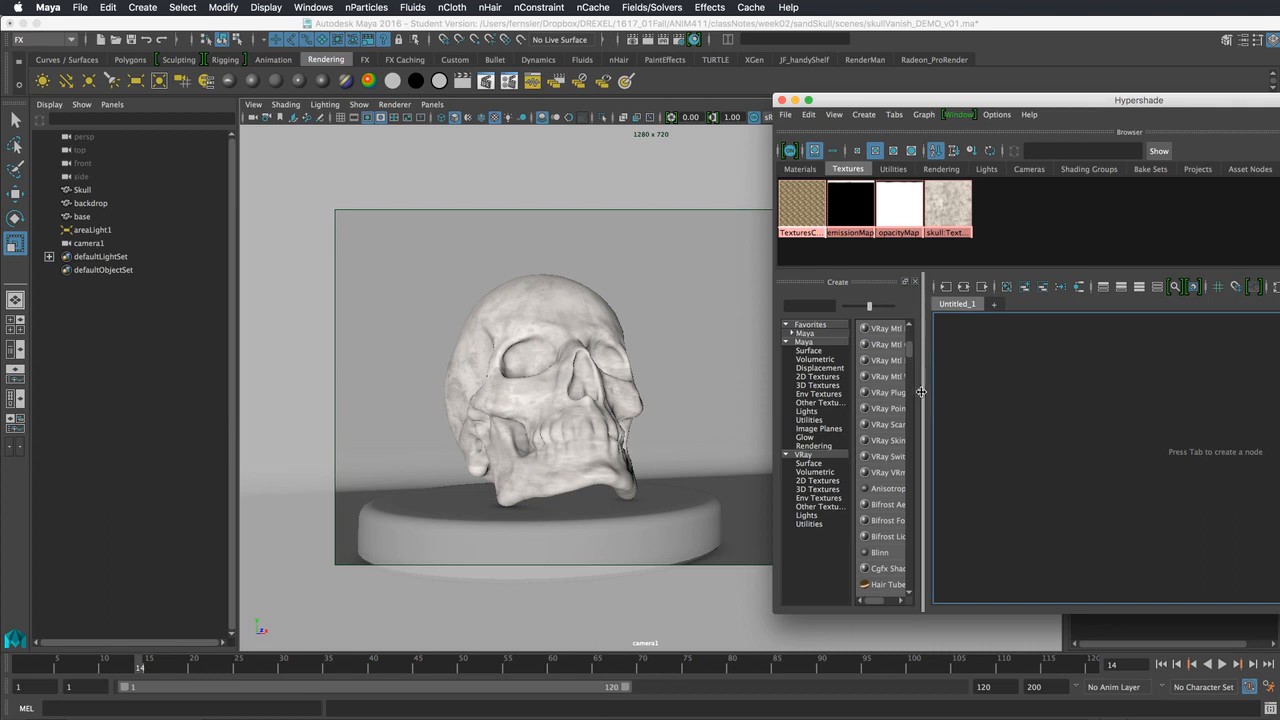
{"action": "left_click_drag", "start_coordinate": [921, 398], "coordinate": [959, 398]}
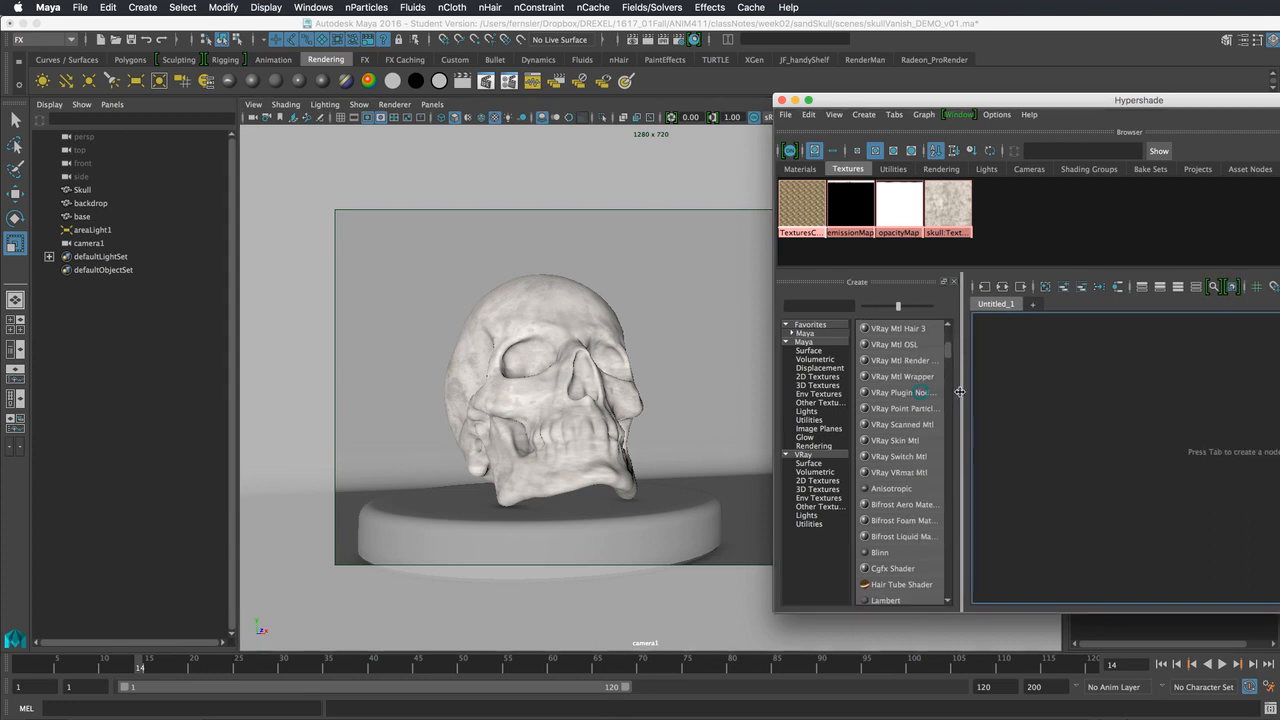
{"action": "left_click", "coordinate": [800, 169]}
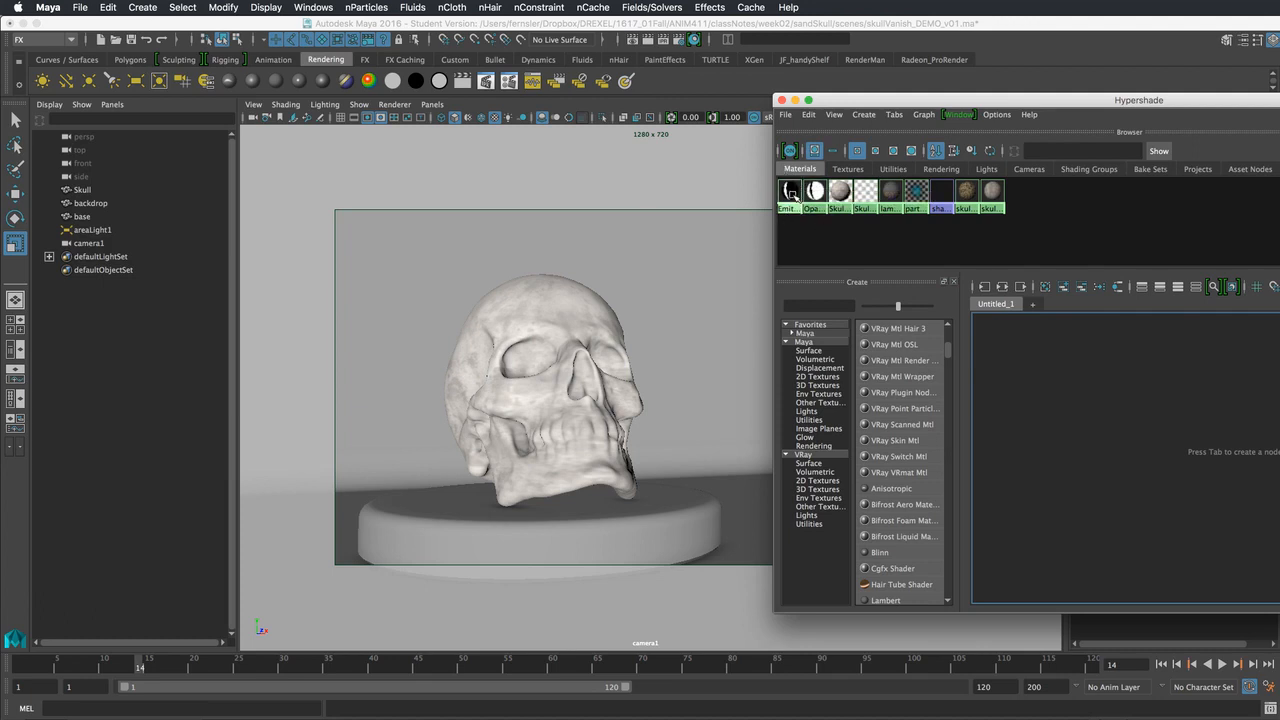
- Assign the EmitStripe material to the skull and play through its stripe animation, stopping at frame 34
{"action": "middle_click_drag", "start_coordinate": [789, 194], "coordinate": [540, 348]}
{"action": "left_click_drag", "start_coordinate": [115, 668], "coordinate": [471, 647]}
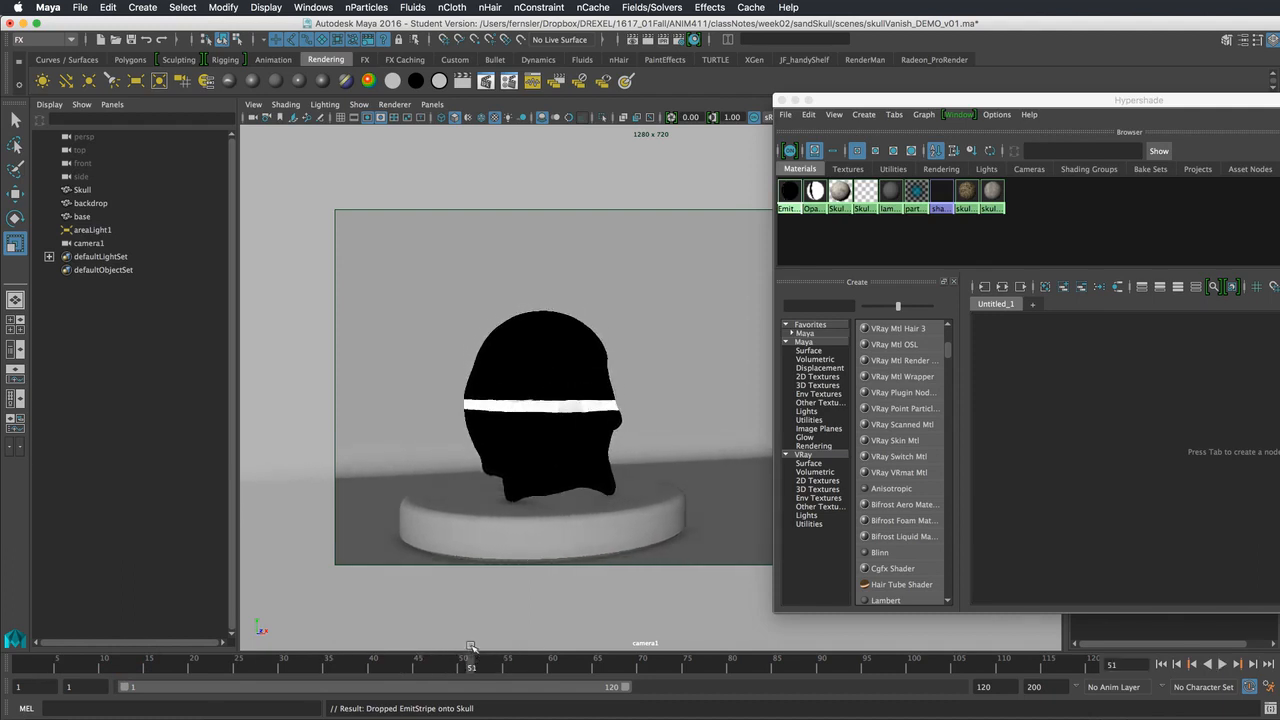
{"action": "key", "text": "alt+v"}
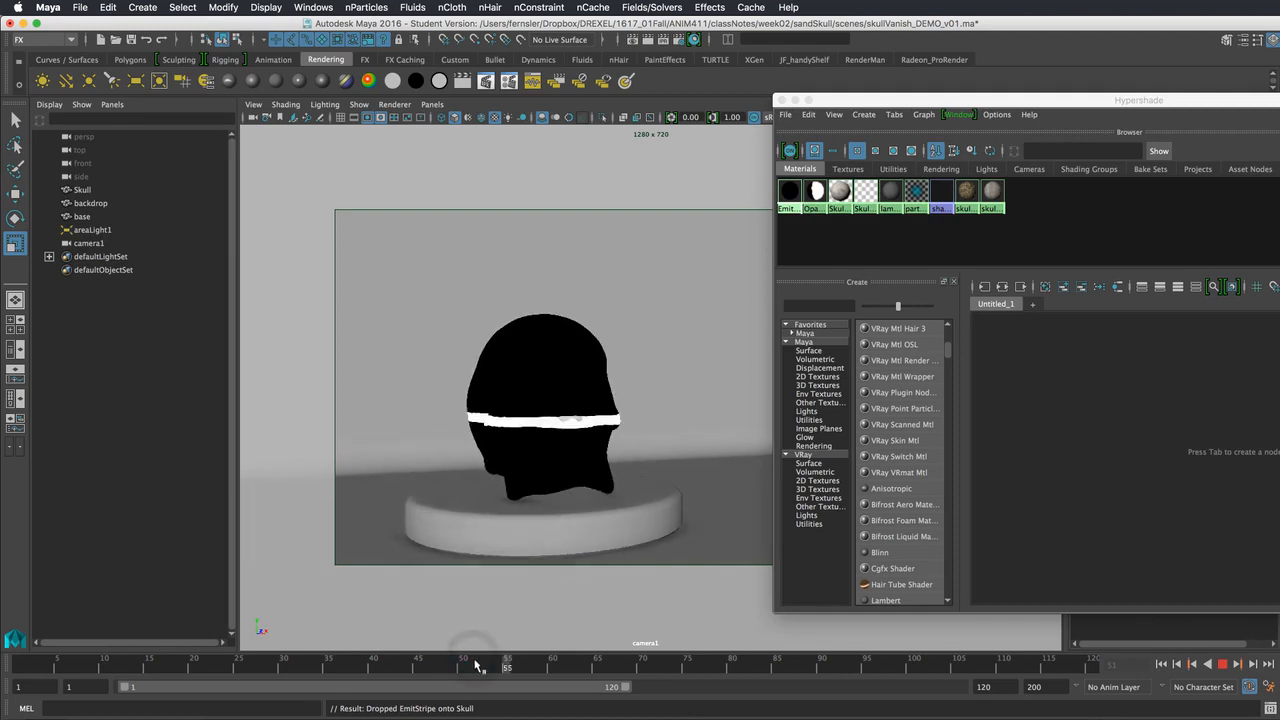
{"action": "key", "text": "alt+v"}
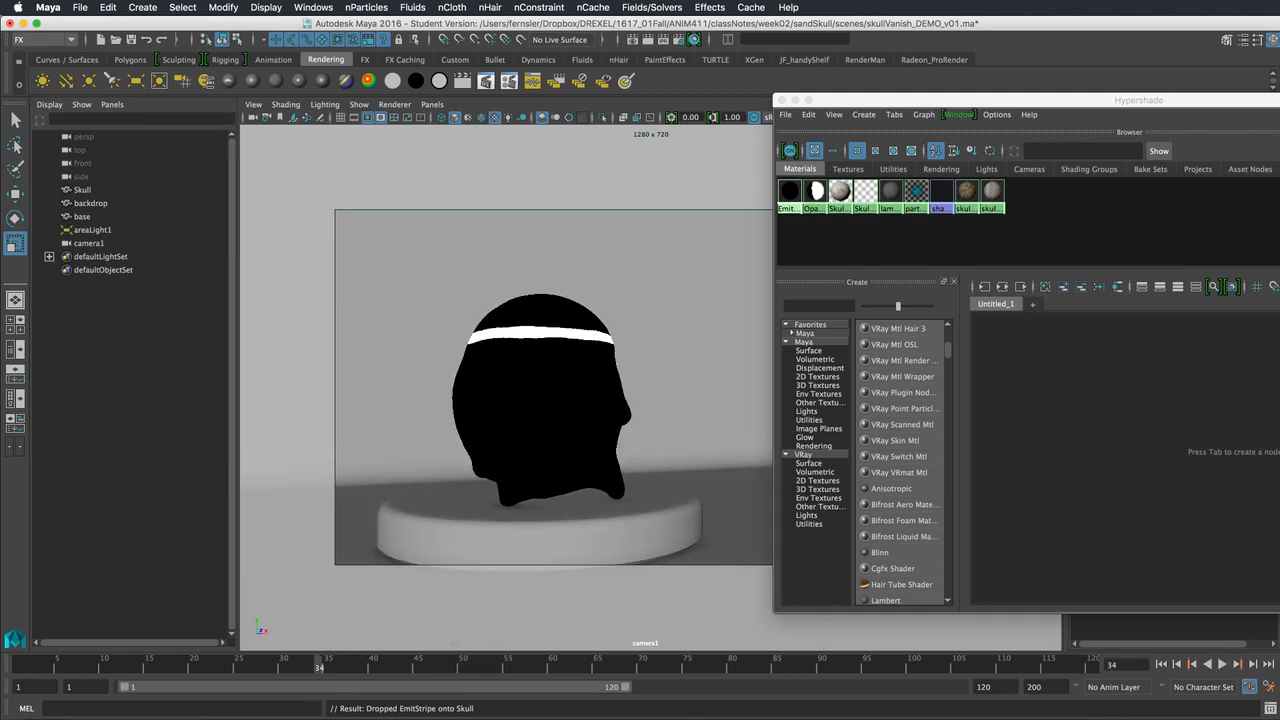
- Switch to After Effects, show the Comp 1 timeline, and preview the moving white stripe up to frame 41
{"action": "key", "text": "super+Tab"}
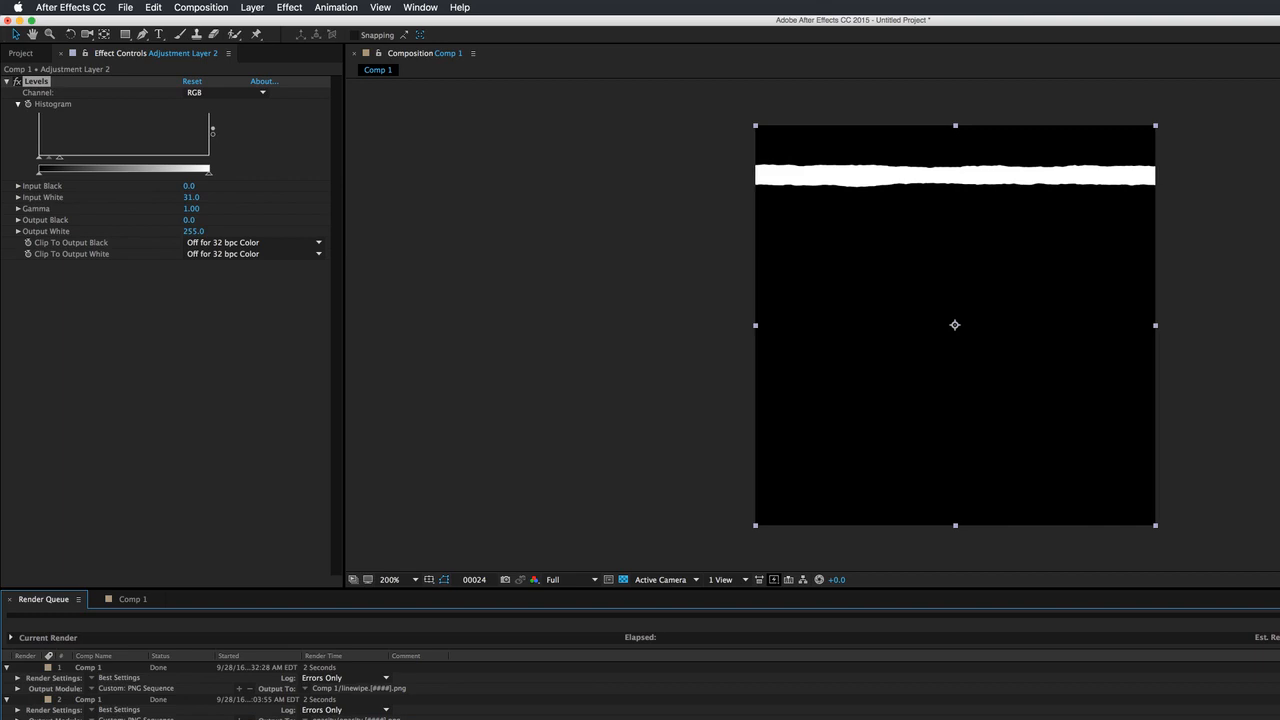
{"action": "mouse_move", "coordinate": [1279, 719]}
{"action": "left_mouse_down"}
{"action": "mouse_move", "coordinate": [1224, 701]}
{"action": "mouse_move", "coordinate": [1066, 700]}
{"action": "mouse_move", "coordinate": [1279, 719]}
{"action": "left_mouse_up"}
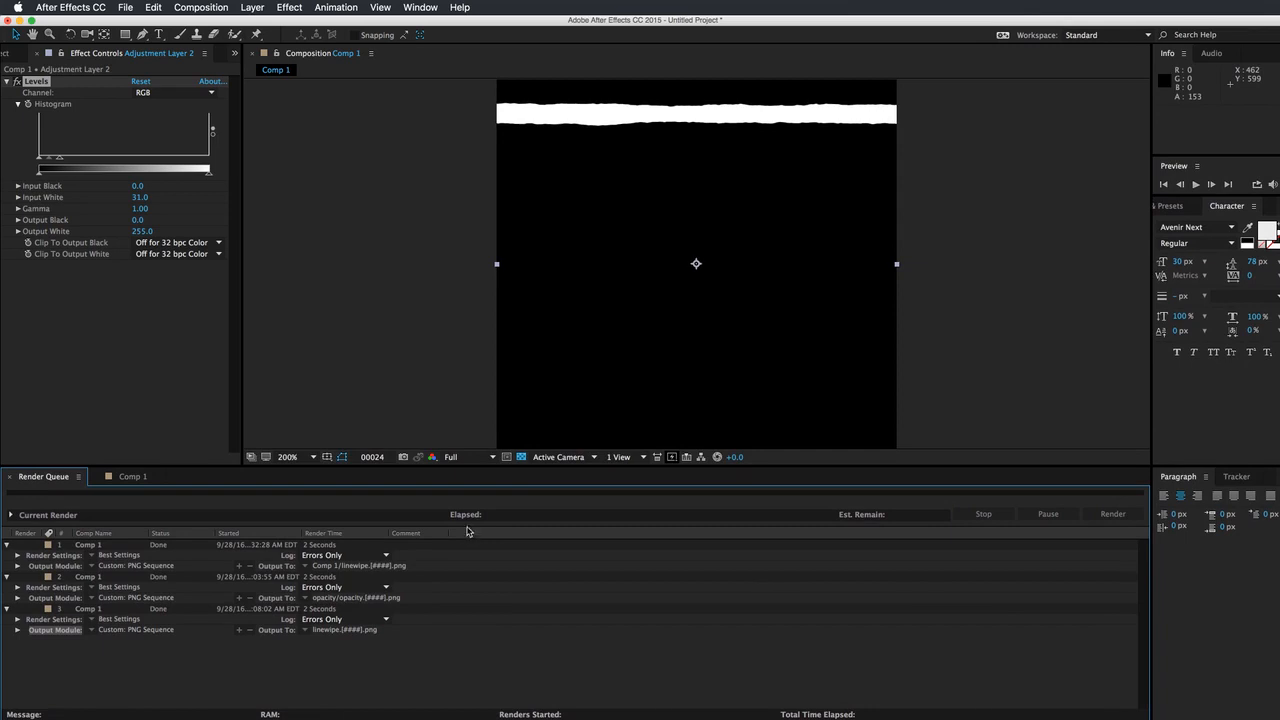
{"action": "left_click", "coordinate": [130, 477]}
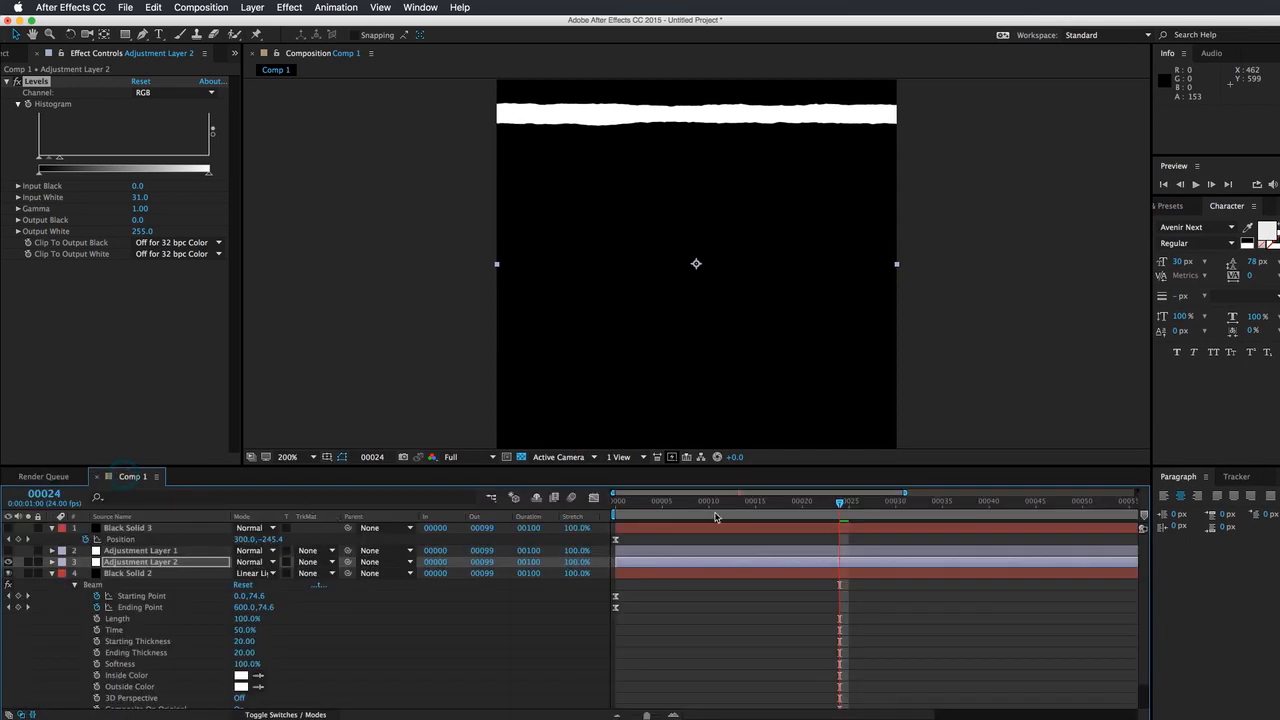
{"action": "left_click_drag", "start_coordinate": [822, 502], "coordinate": [855, 516]}
{"action": "key", "text": "space"}
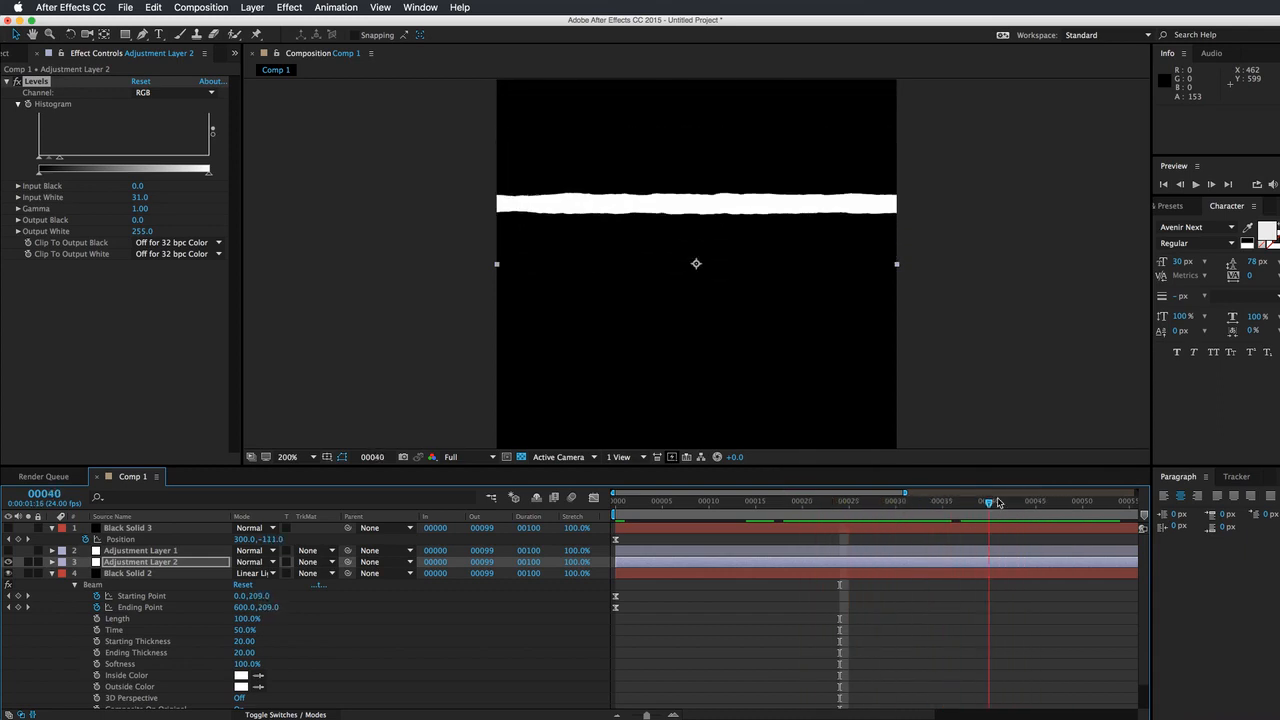
{"action": "key", "text": "space"}
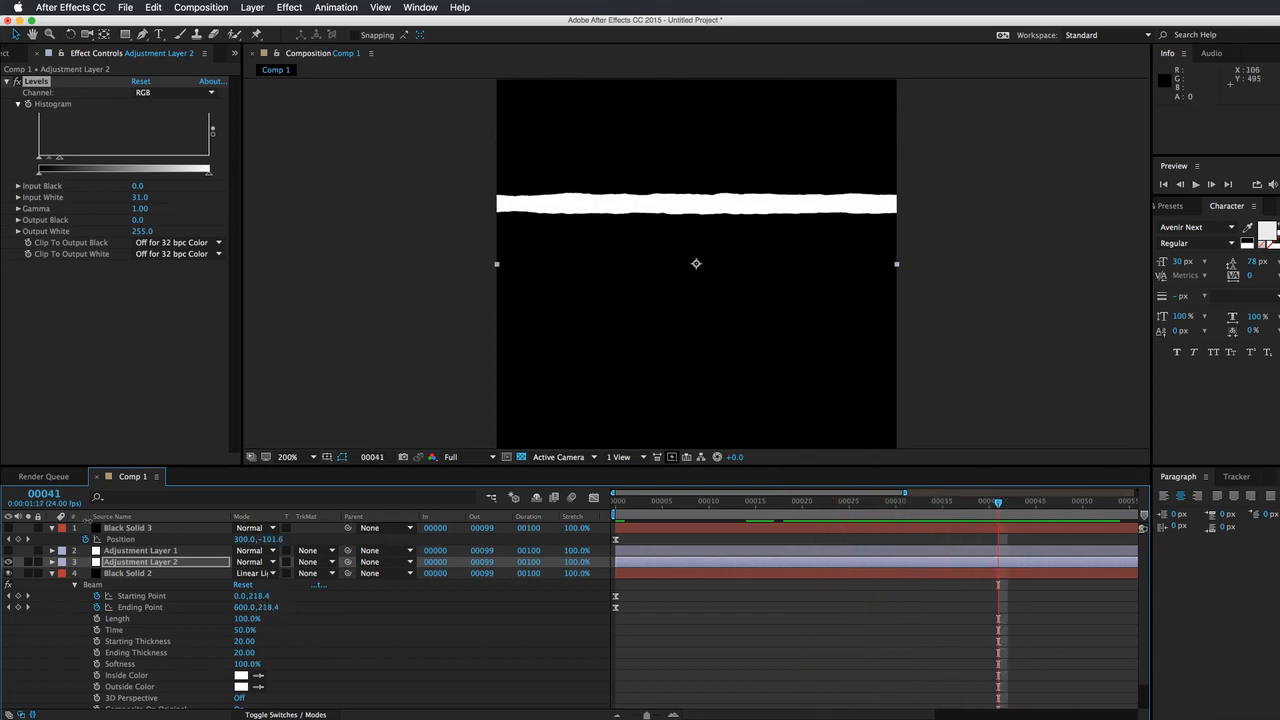
- Hide Adjustment Layer 2, show Adjustment Layer 1 and Black Solid 3, and scrub the wipe animation to frame 40
{"action": "left_click", "coordinate": [9, 562]}
{"action": "left_click", "coordinate": [9, 551]}
{"action": "left_click", "coordinate": [9, 528]}
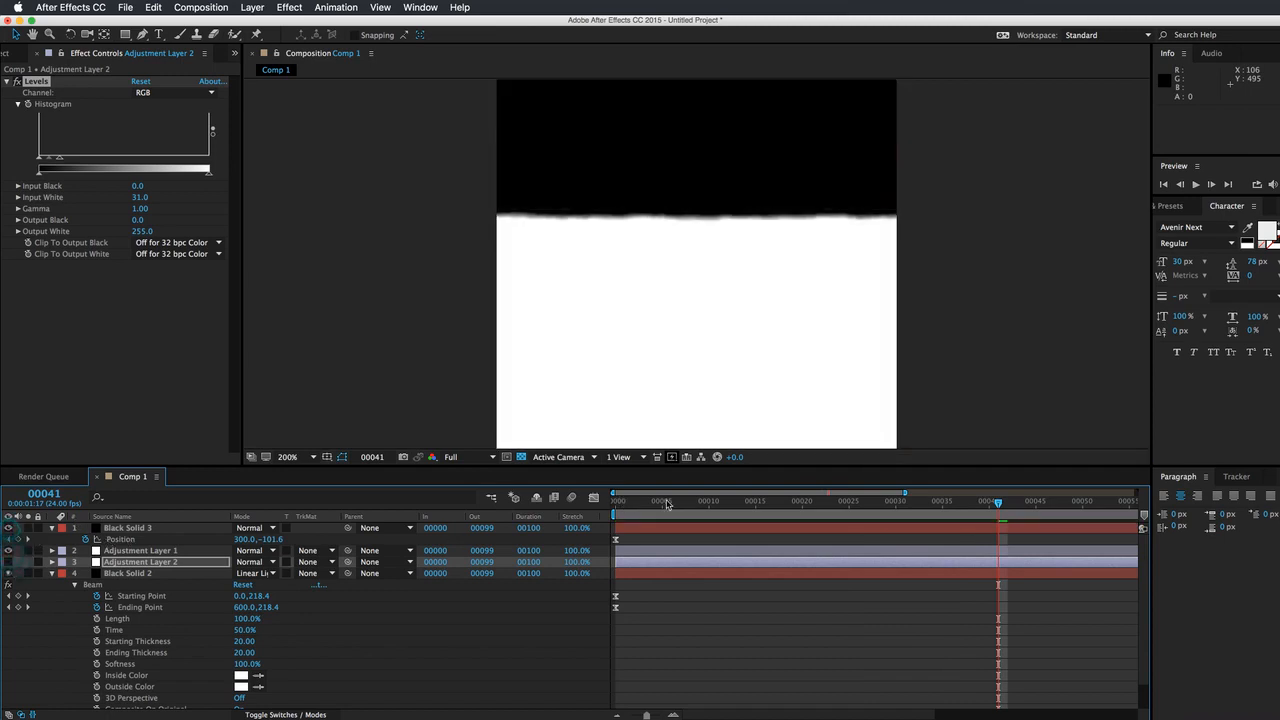
{"action": "left_click_drag", "start_coordinate": [755, 507], "coordinate": [988, 507]}
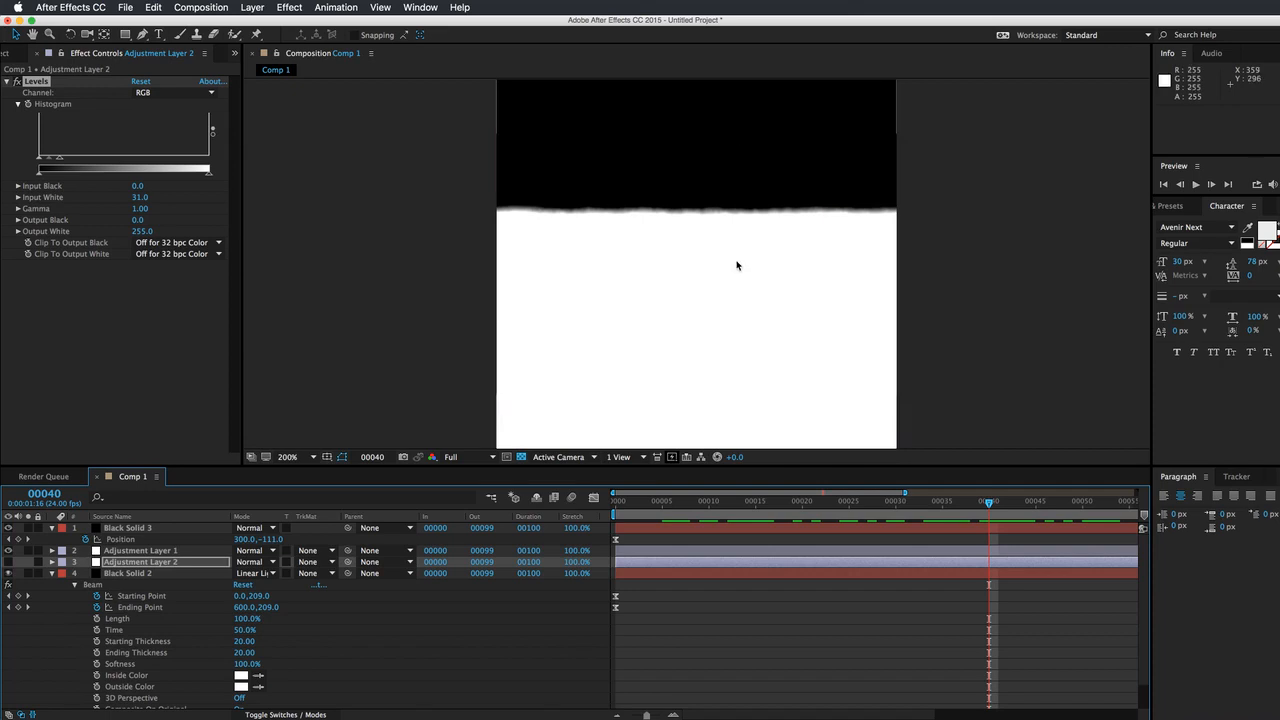
- Switch back to Maya and scrub the striped skull to frame 32
{"action": "key", "text": "super+Tab"}
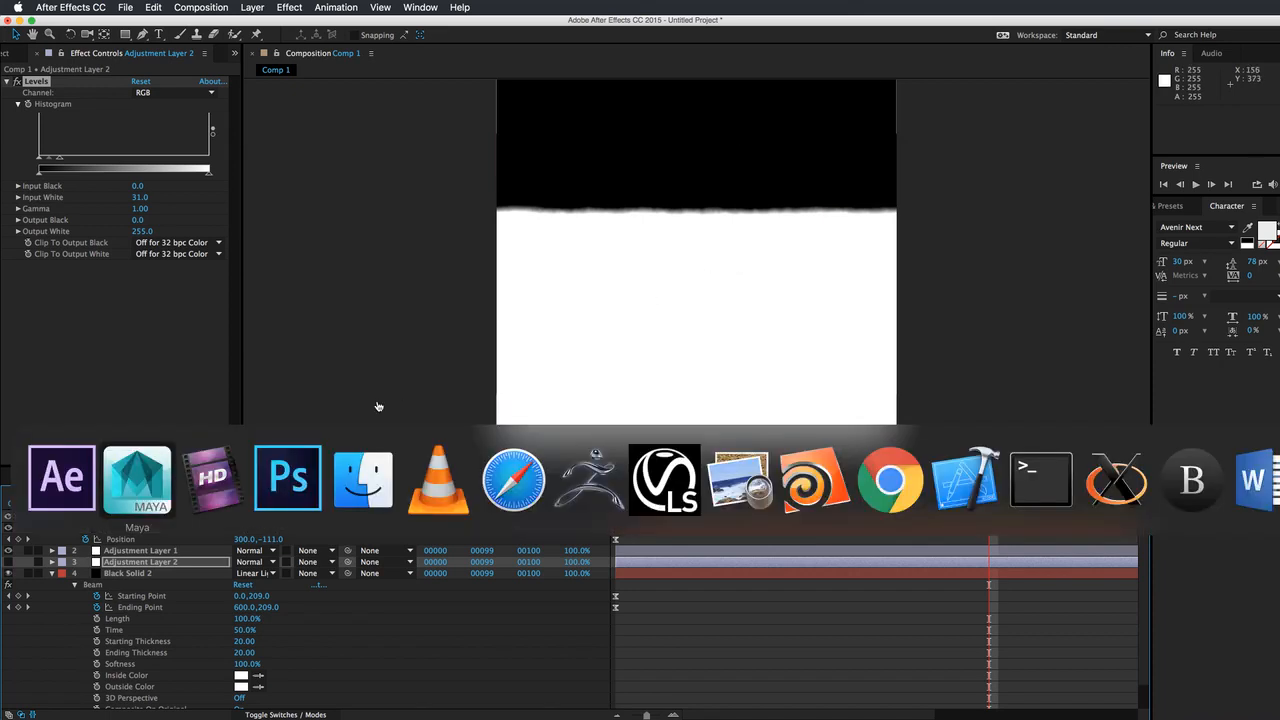
{"action": "left_click", "coordinate": [140, 475]}
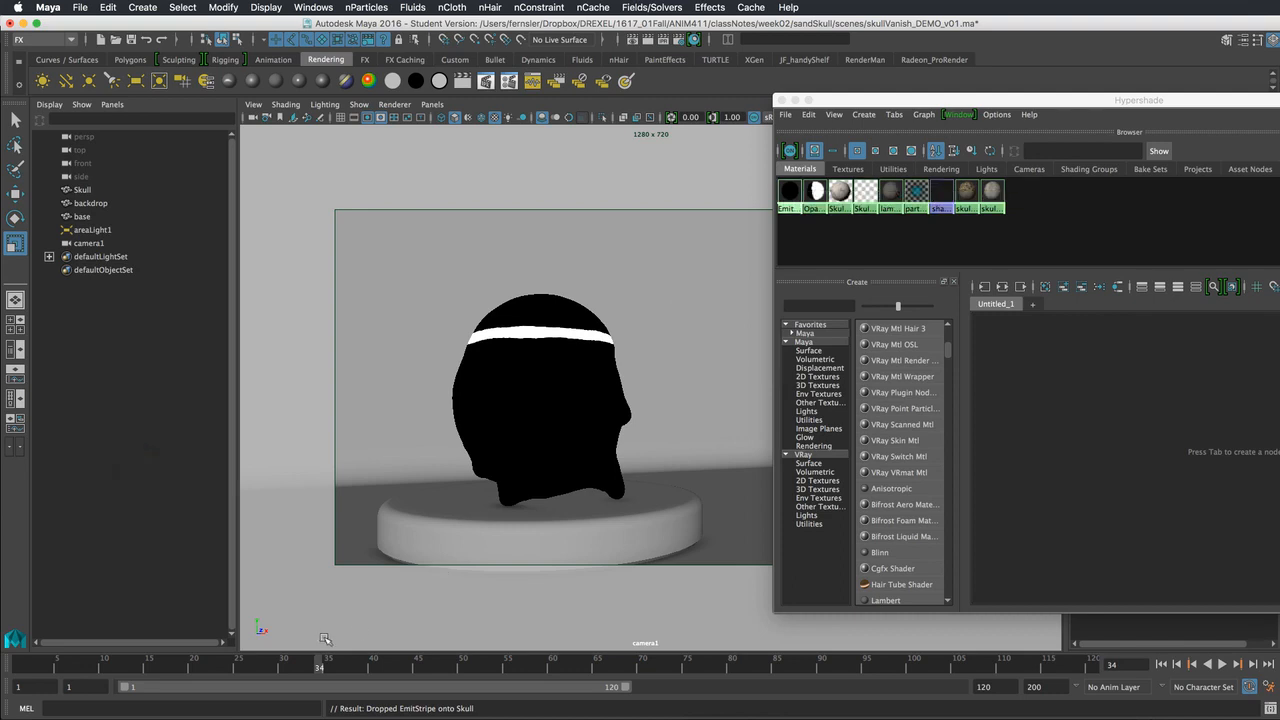
{"action": "mouse_move", "coordinate": [319, 676]}
{"action": "left_mouse_down"}
{"action": "mouse_move", "coordinate": [272, 668]}
{"action": "mouse_move", "coordinate": [622, 652]}
{"action": "mouse_move", "coordinate": [301, 666]}
{"action": "left_mouse_up"}
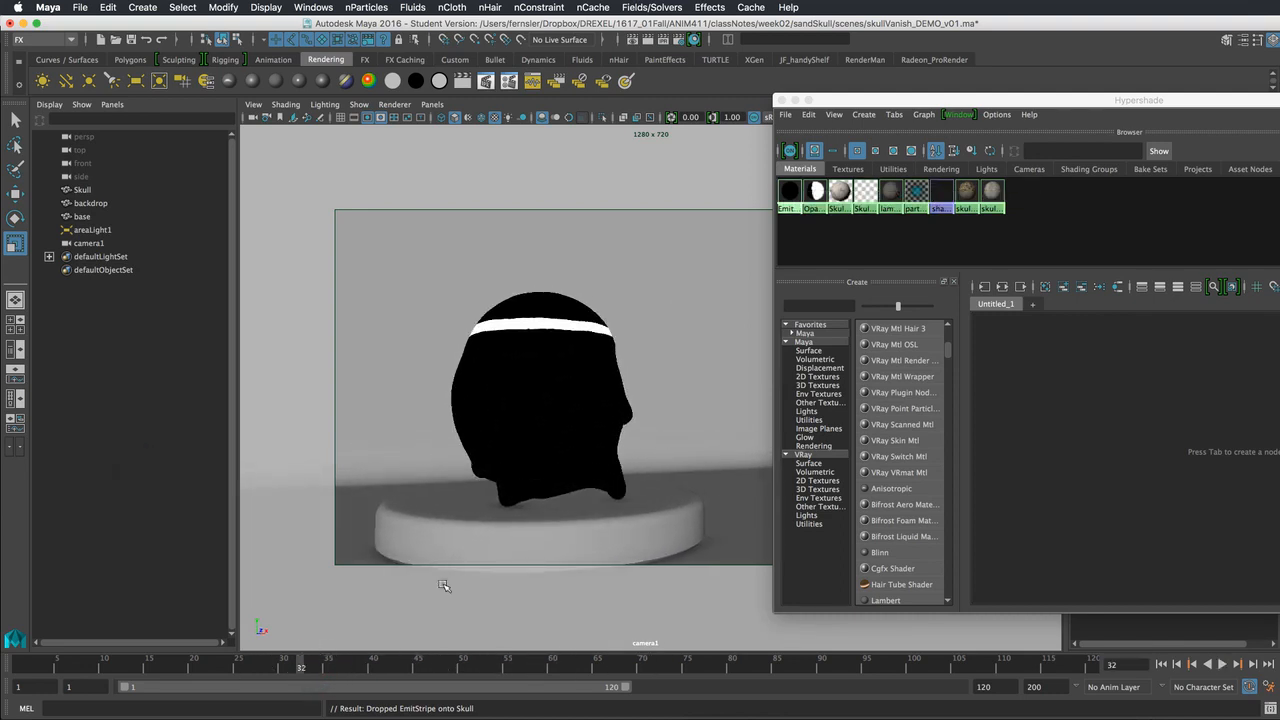
- Assign the OpacityWipe material to the skull and scrub its wipe to frame 30
{"action": "left_click", "coordinate": [815, 191]}
{"action": "left_click_drag", "start_coordinate": [815, 193], "coordinate": [783, 245]}
{"action": "middle_click_drag", "start_coordinate": [783, 245], "coordinate": [564, 367]}
{"action": "left_click_drag", "start_coordinate": [301, 667], "coordinate": [285, 637]}
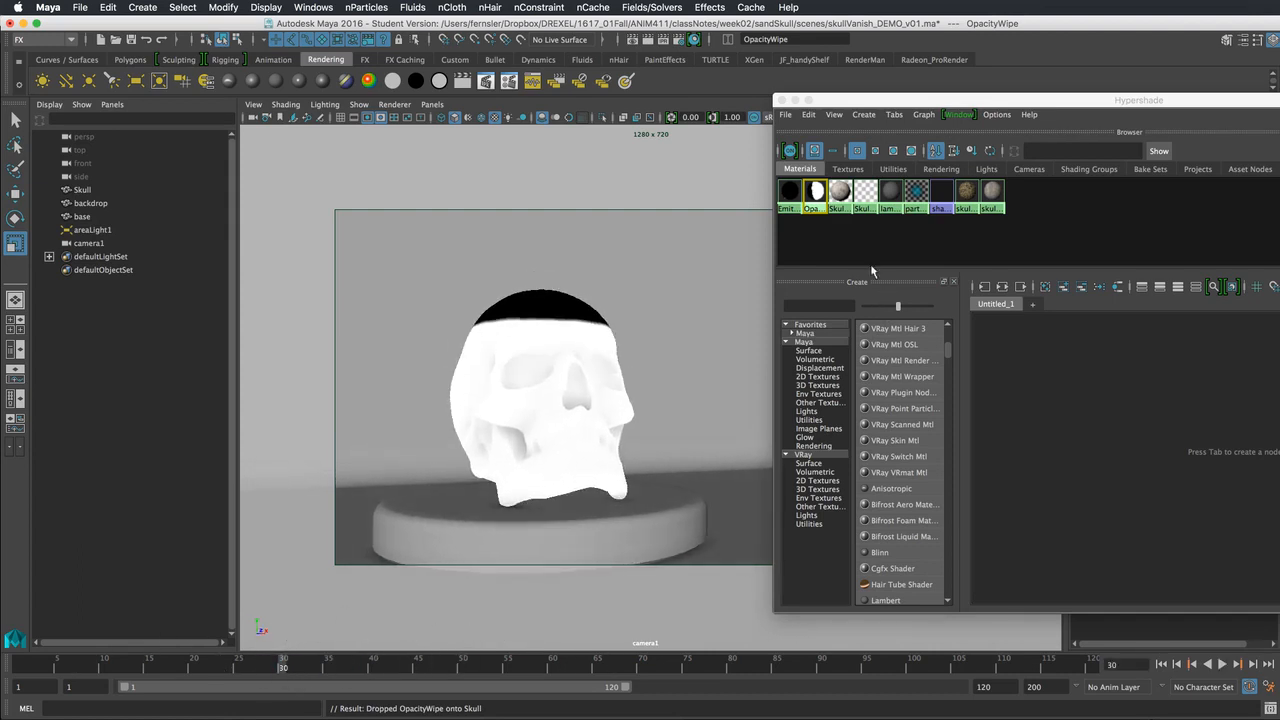
- Assign the Skull61173 material back to the skull
{"action": "middle_click_drag", "start_coordinate": [845, 194], "coordinate": [554, 354]}
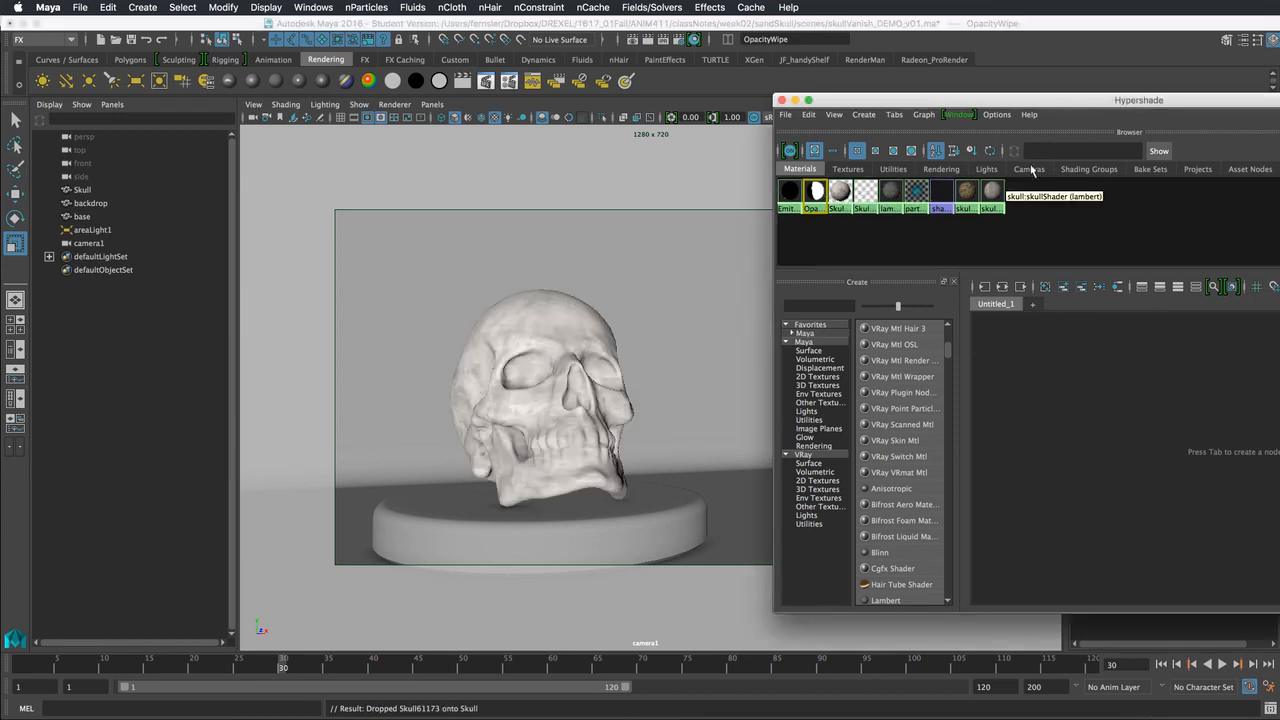
- Graph the input and output connections of skull:skullShader and Skull61173, shifting the concrete texture nodes for a clearer view
{"action": "left_click", "coordinate": [992, 191]}
{"action": "left_click_drag", "start_coordinate": [997, 101], "coordinate": [879, 64]}
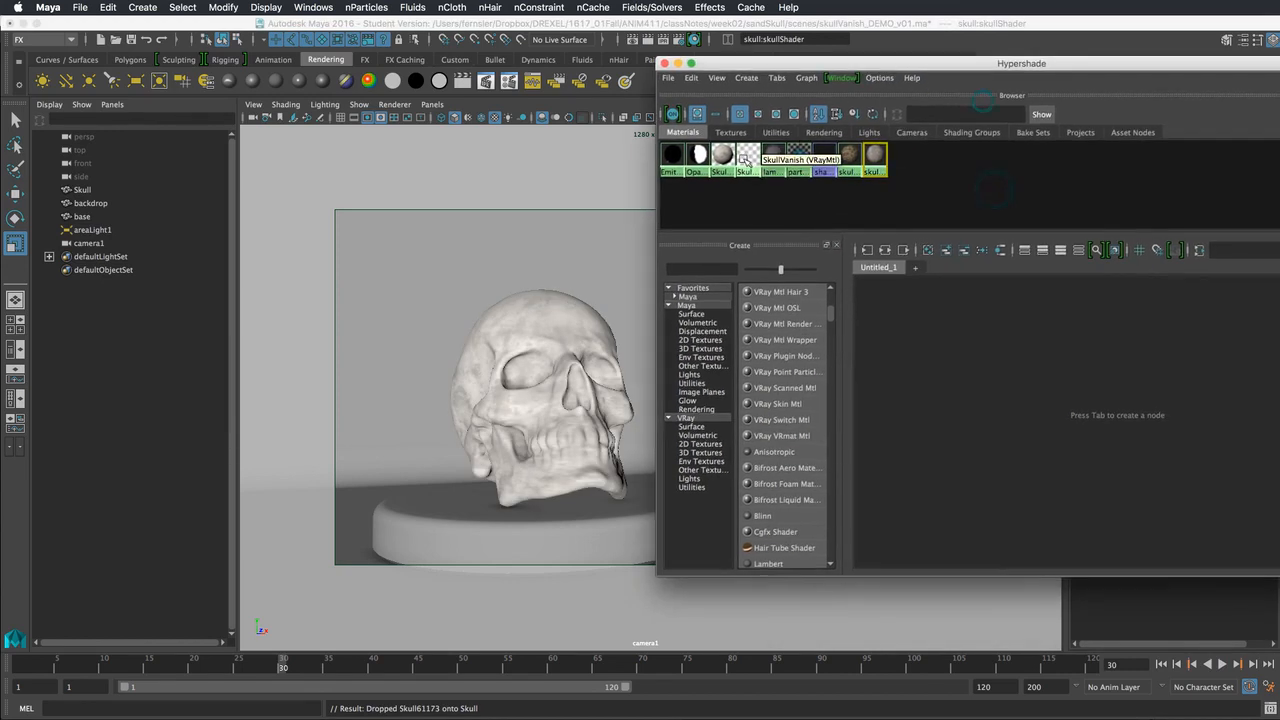
{"action": "left_click", "coordinate": [885, 250]}
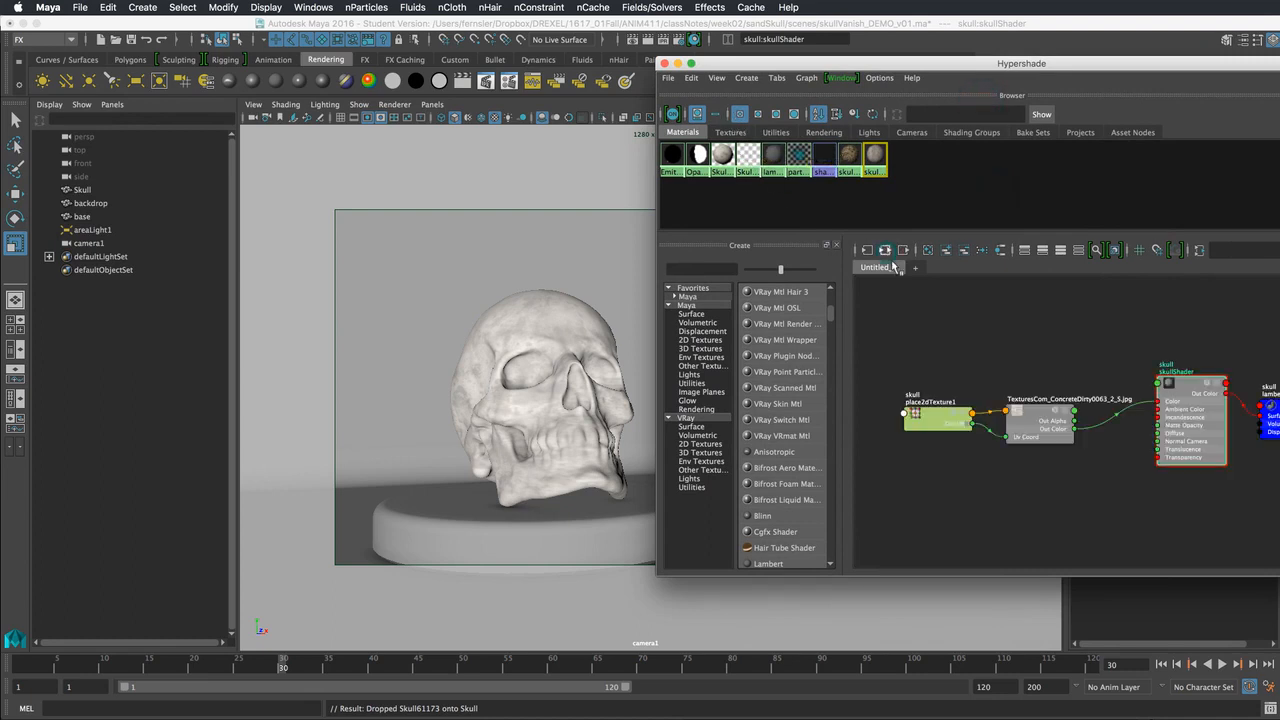
{"action": "left_click", "coordinate": [722, 155]}
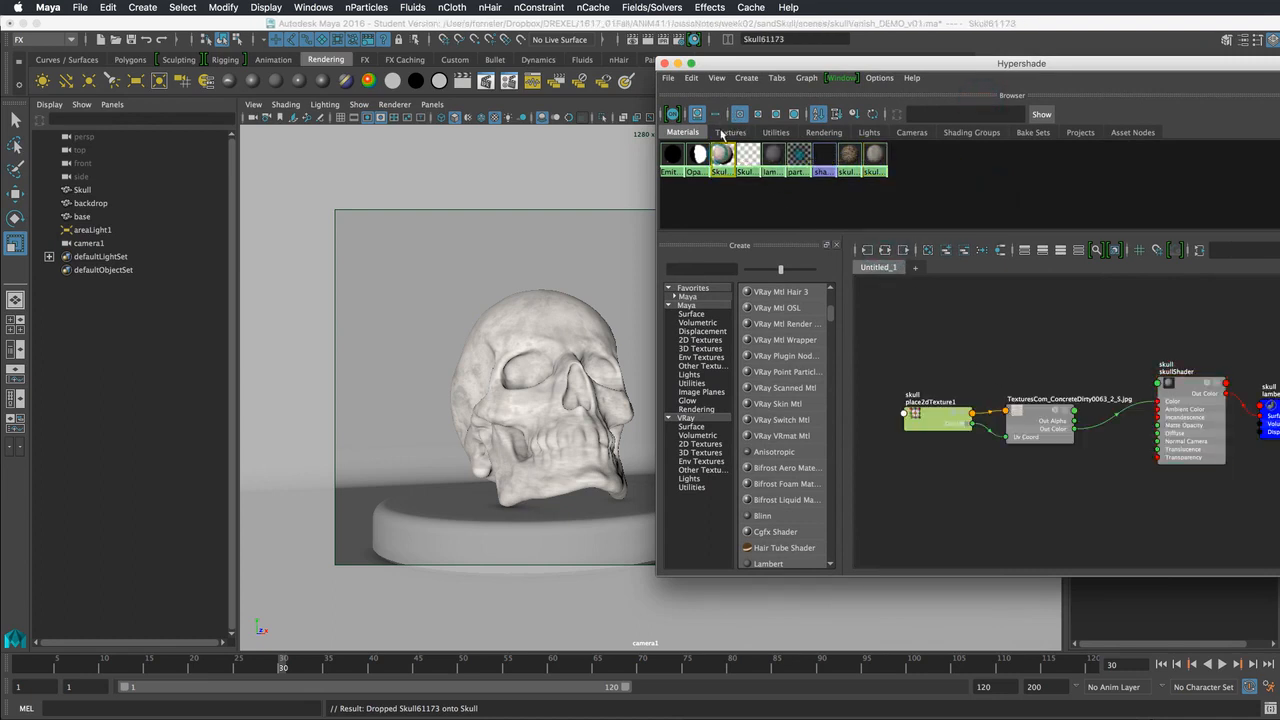
{"action": "left_click", "coordinate": [885, 250]}
{"action": "left_click_drag", "start_coordinate": [1041, 413], "coordinate": [1030, 370]}
{"action": "left_click_drag", "start_coordinate": [939, 412], "coordinate": [933, 375]}
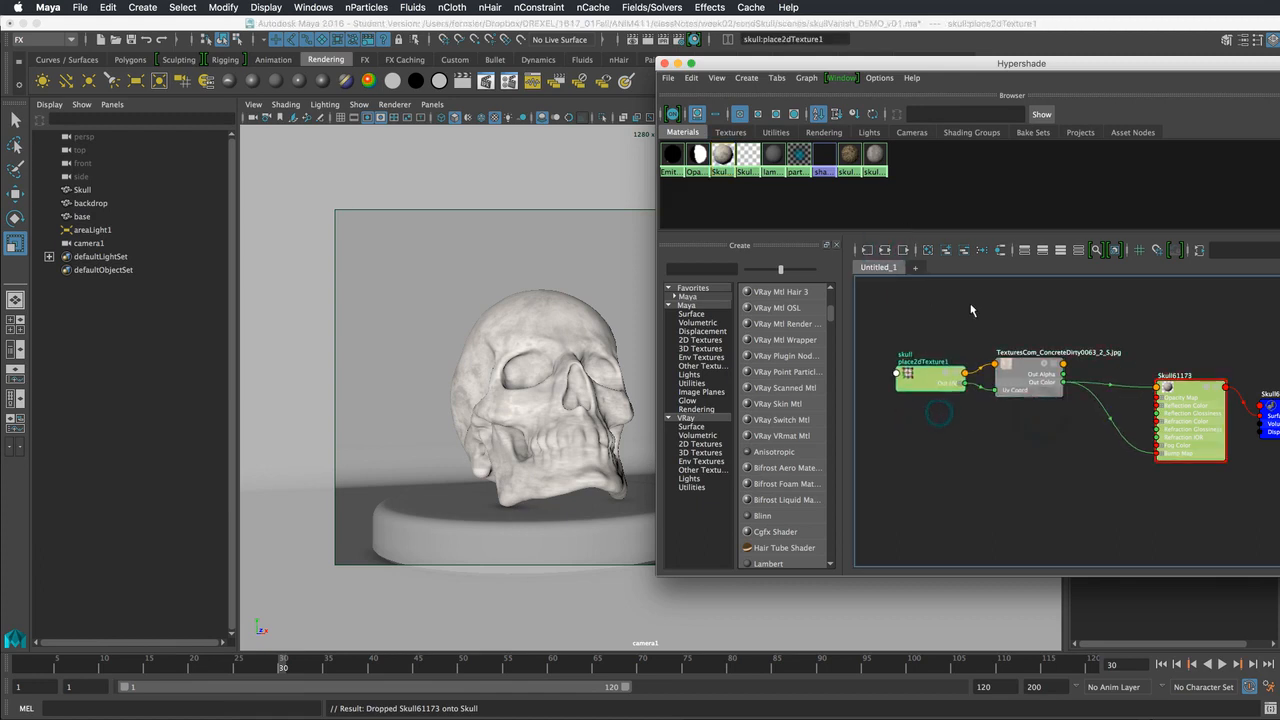
- Graph the SkullVanish material's network to examine its concrete texture and opacity map connections
{"action": "left_click", "coordinate": [874, 156]}
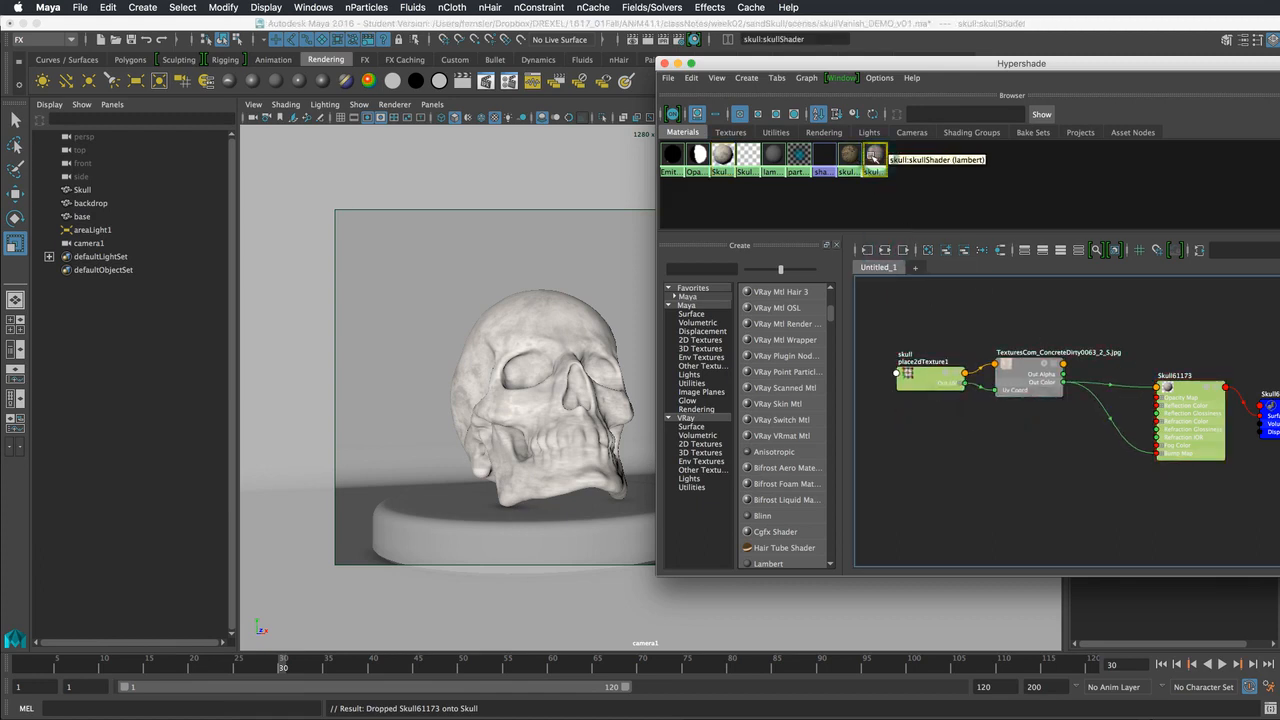
{"action": "left_click", "coordinate": [752, 156]}
{"action": "left_click", "coordinate": [884, 249]}
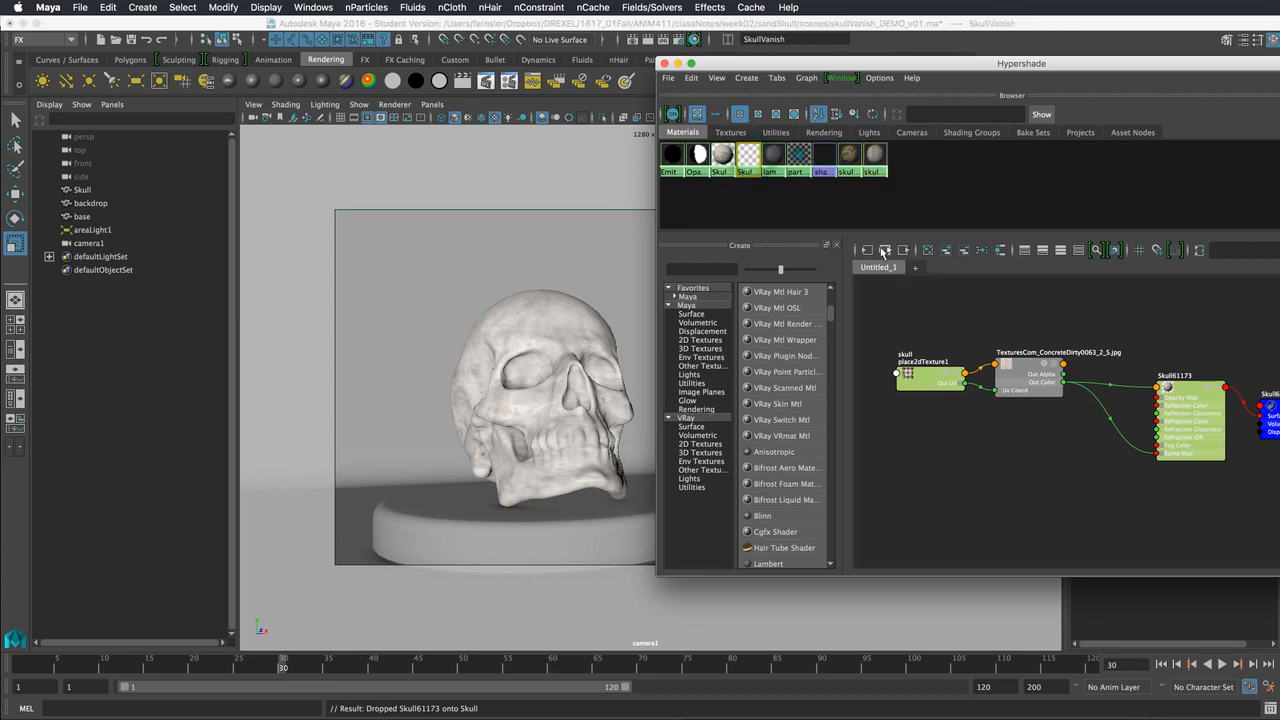
{"action": "left_click_drag", "start_coordinate": [1186, 399], "coordinate": [1181, 389]}
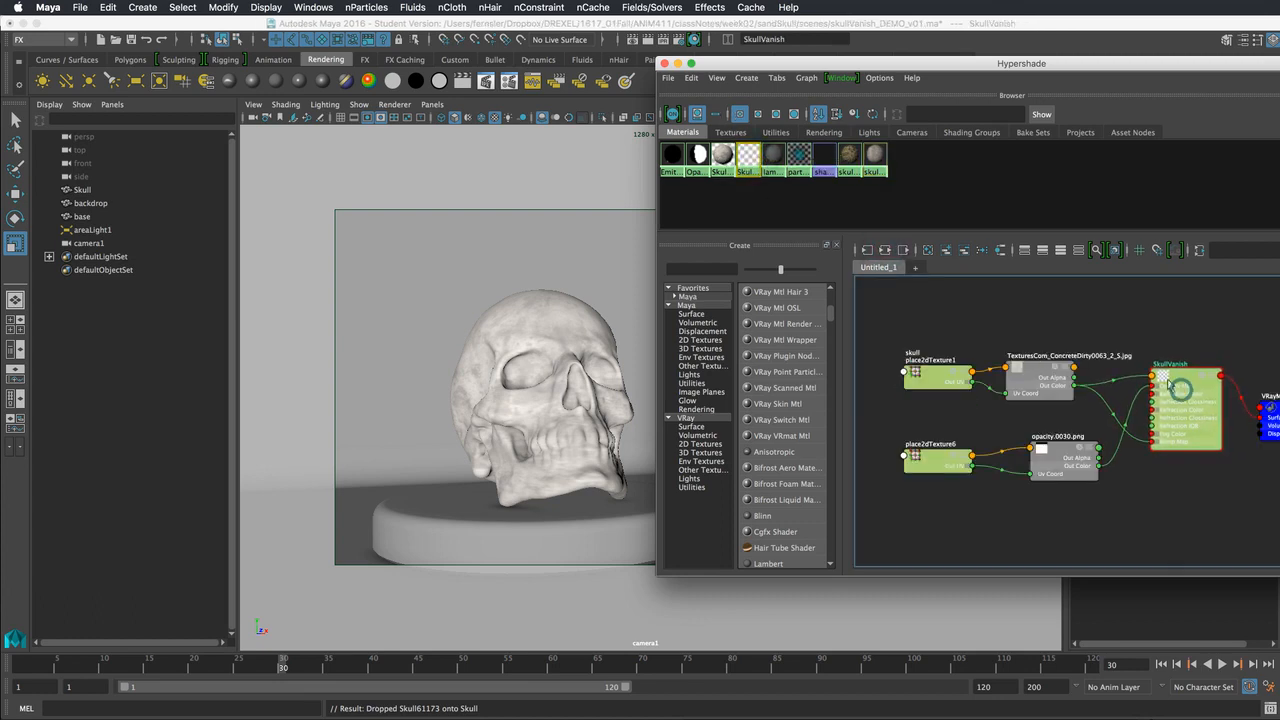
- Scrub to frame 3, assign the SkullVanish material to the skull, and move the Hypershade out of the way
{"action": "left_click_drag", "start_coordinate": [265, 668], "coordinate": [39, 664]}
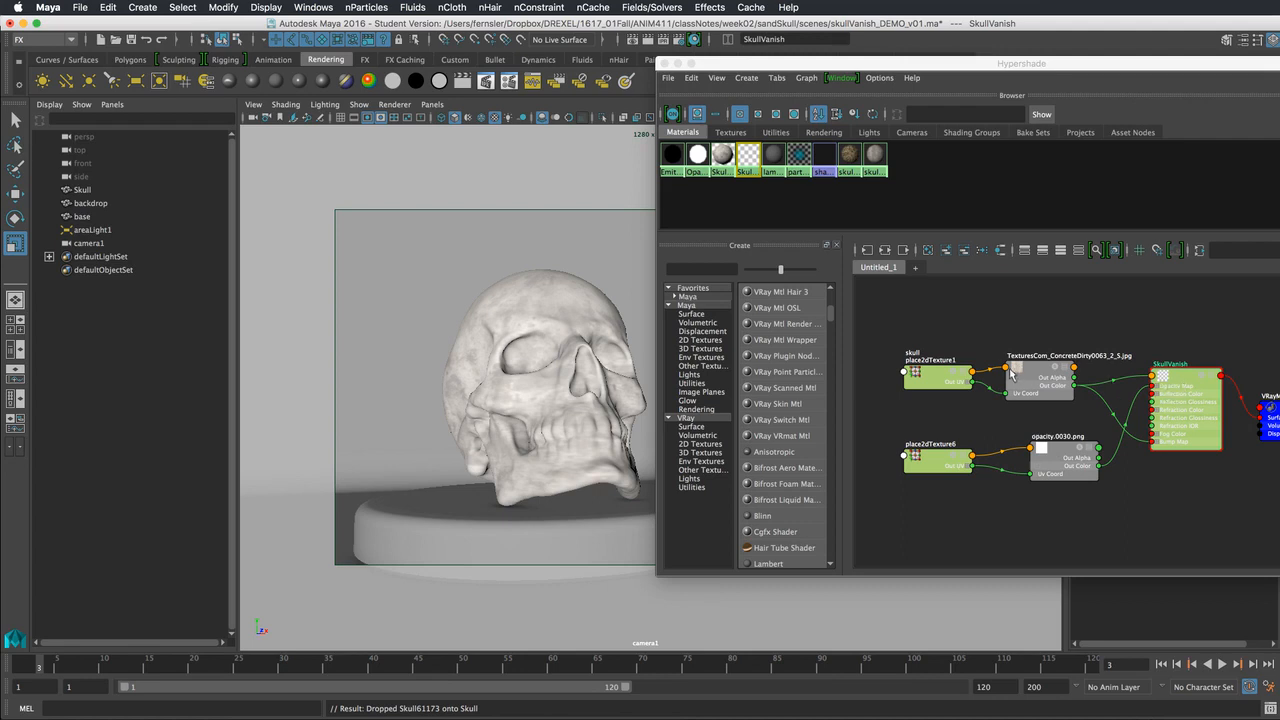
{"action": "middle_click_drag", "start_coordinate": [1173, 374], "coordinate": [525, 368]}
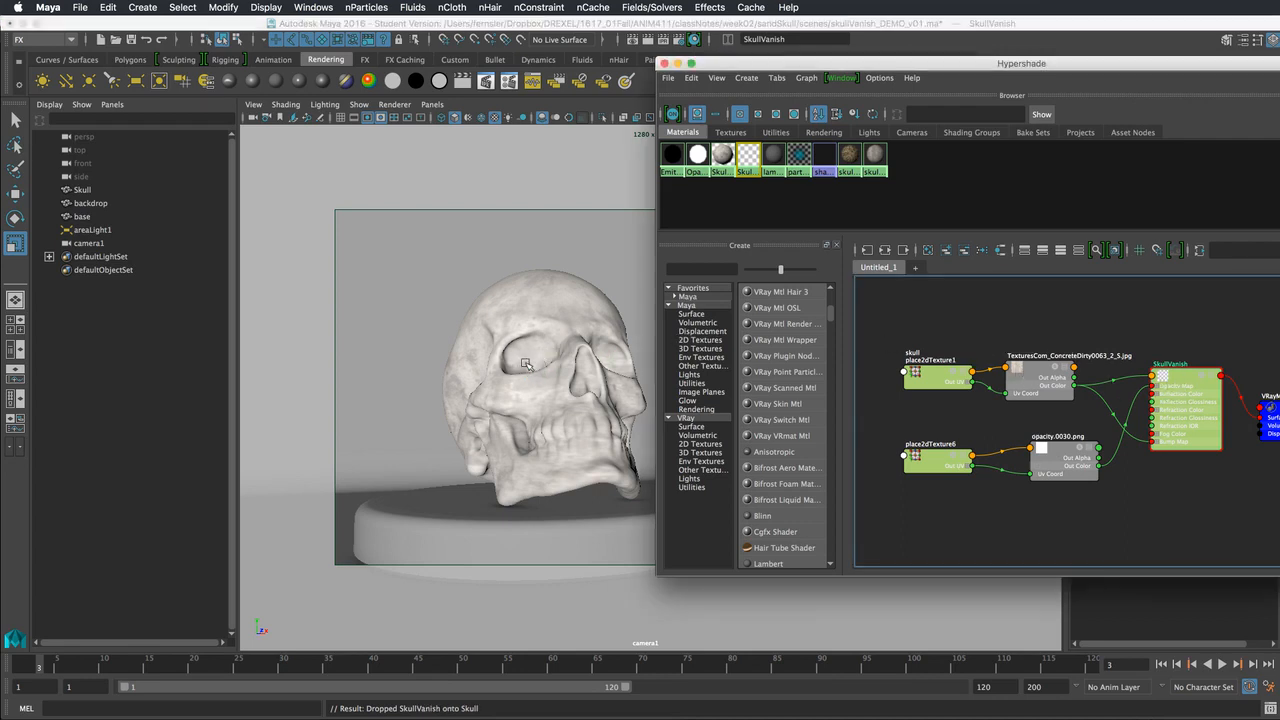
{"action": "left_click_drag", "start_coordinate": [778, 65], "coordinate": [694, 719]}
- Play the skull's opacity wipe in the viewport and stop at frame 47
{"action": "left_click", "coordinate": [70, 676]}
{"action": "key", "text": "alt+v"}
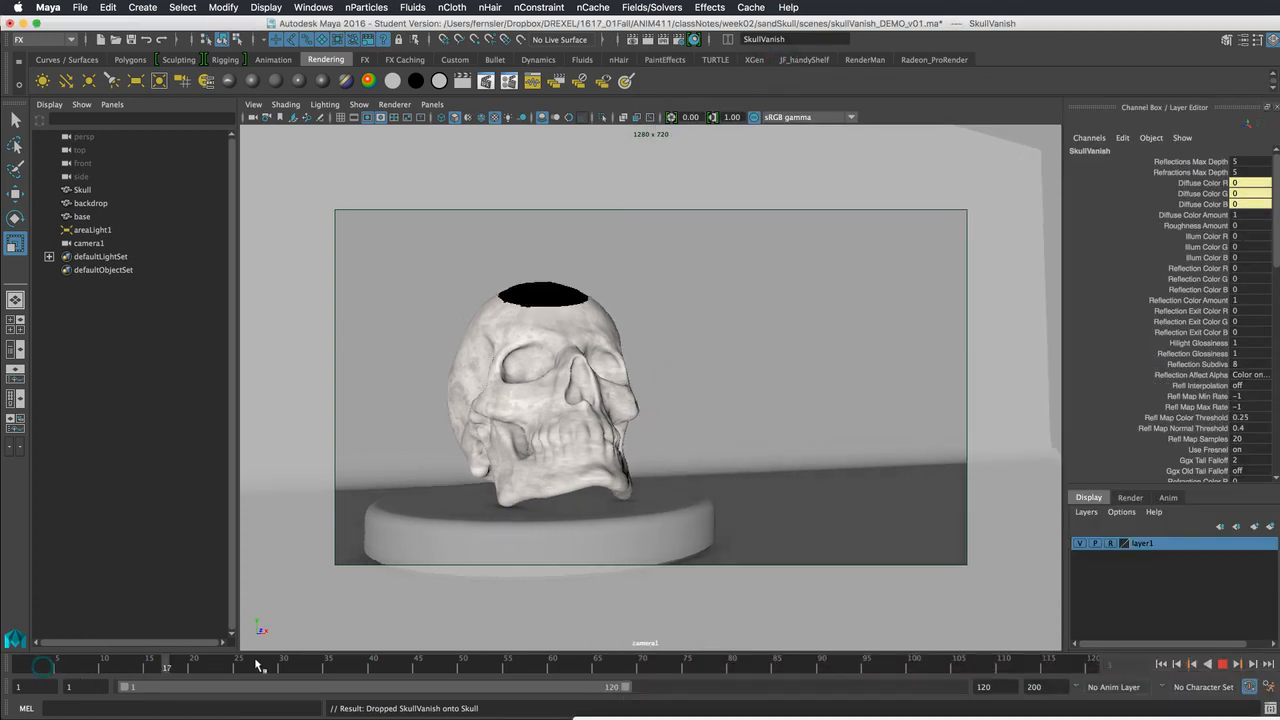
{"action": "left_click", "coordinate": [434, 663]}
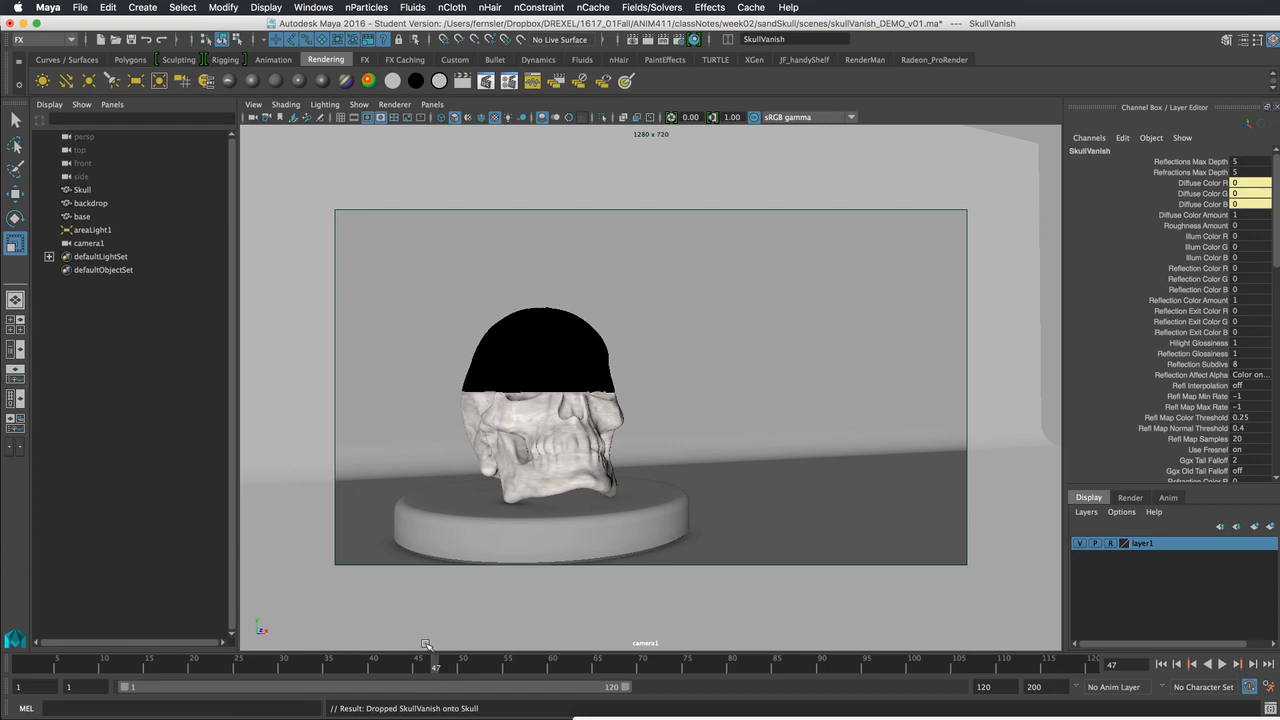
- Render the partly wiped skull in the V-Ray frame buffer, then stop the render and close it
{"action": "left_click", "coordinate": [650, 40]}
{"action": "key", "text": "alt+period"}
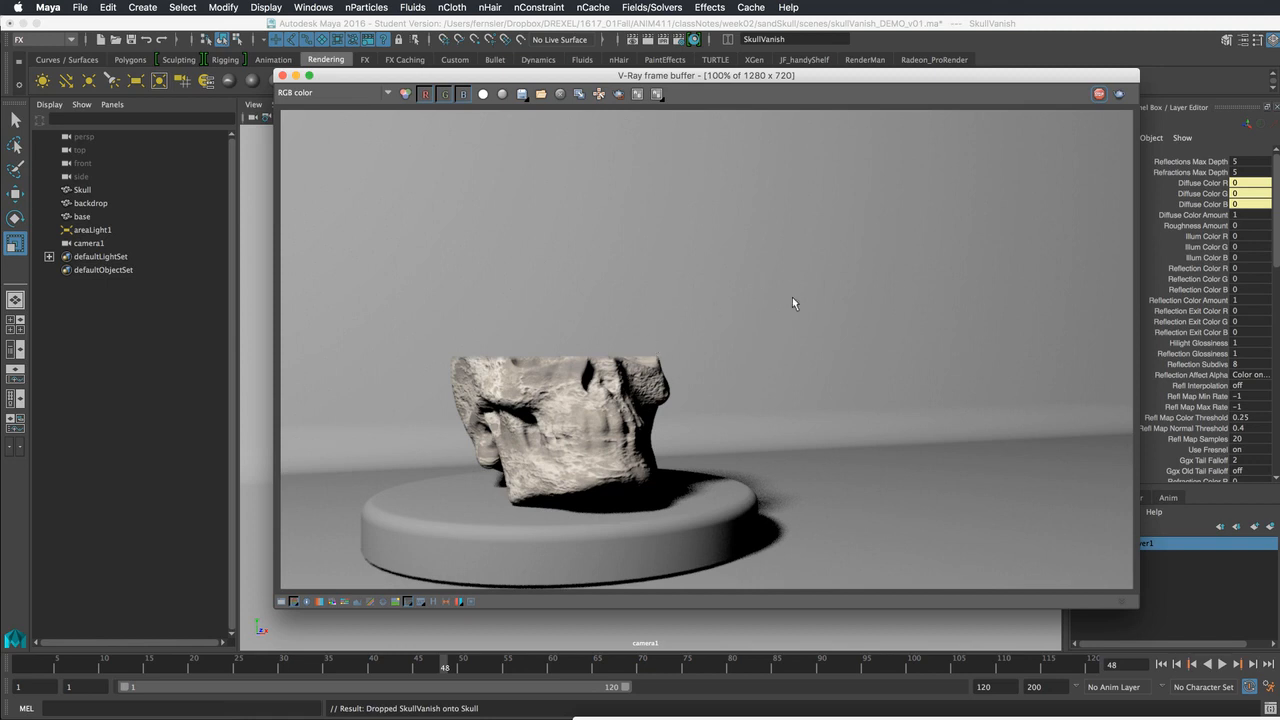
{"action": "left_click", "coordinate": [1098, 94]}
{"action": "left_click", "coordinate": [283, 76]}
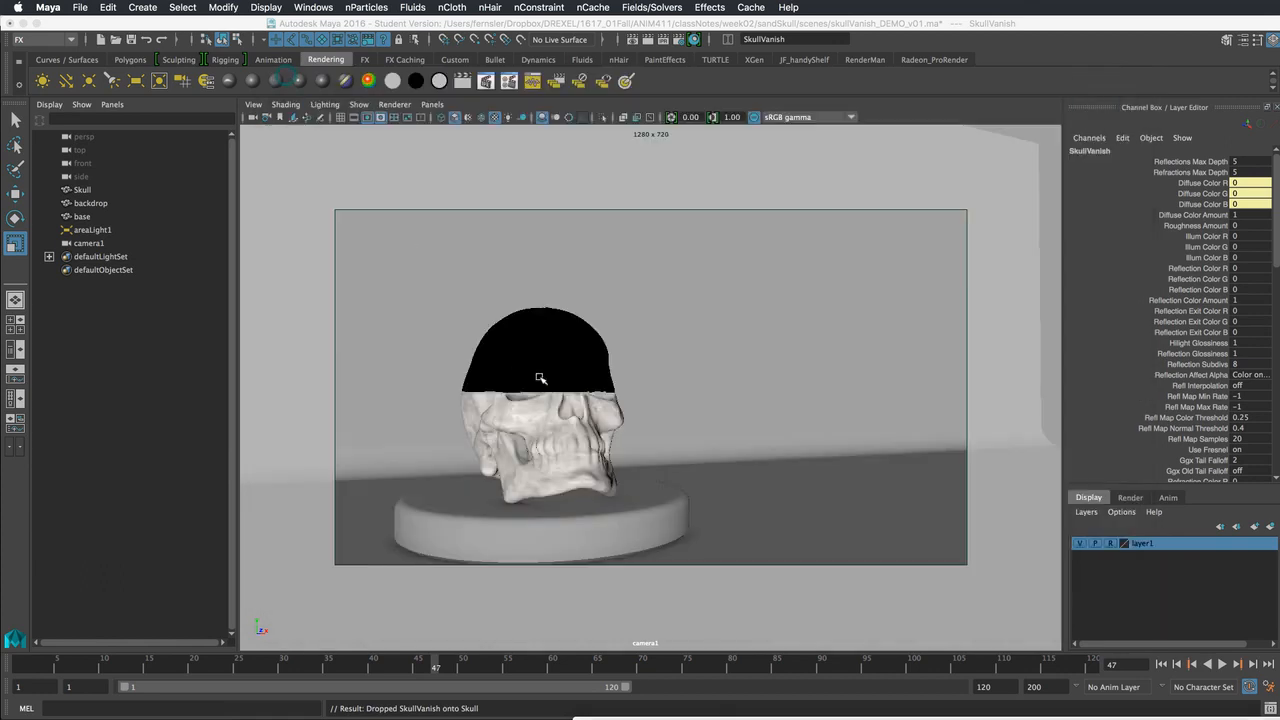
- Open the skull in the UV Editor, examine its full UV layout over the texture, and close the editor
{"action": "left_click", "coordinate": [540, 378]}
{"action": "left_click", "coordinate": [221, 7]}
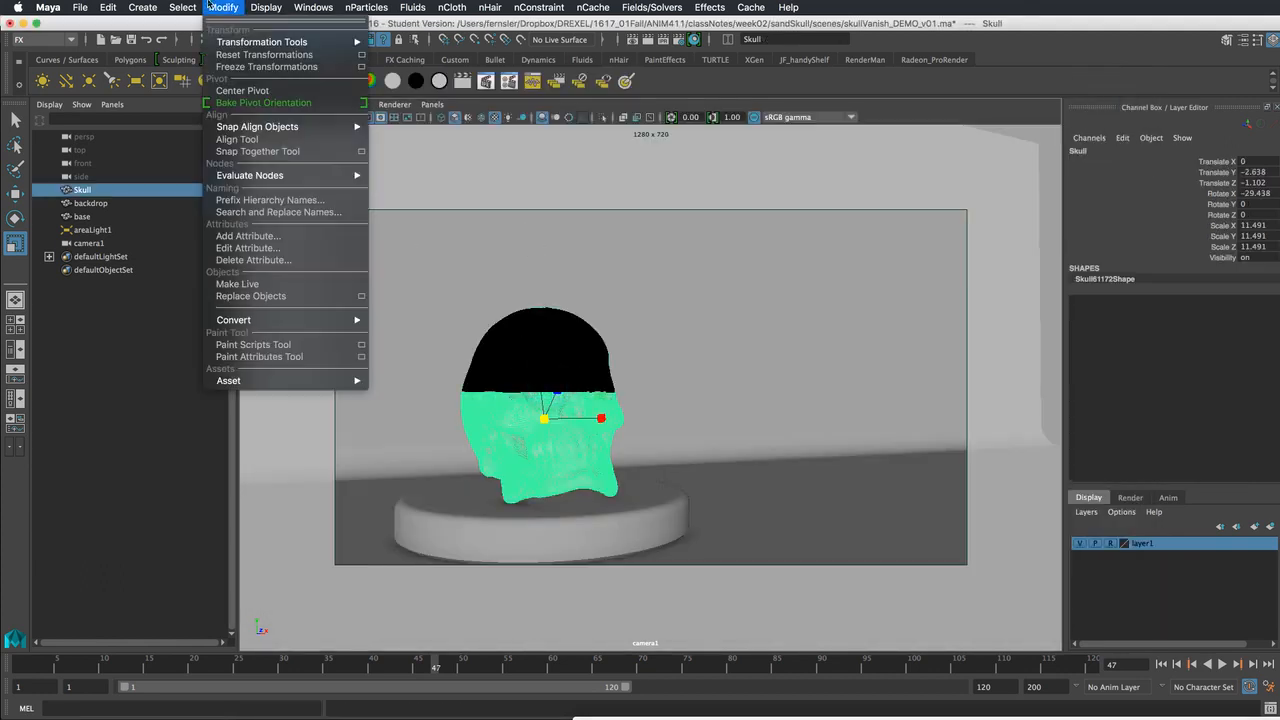
{"action": "mouse_move", "coordinate": [313, 7]}
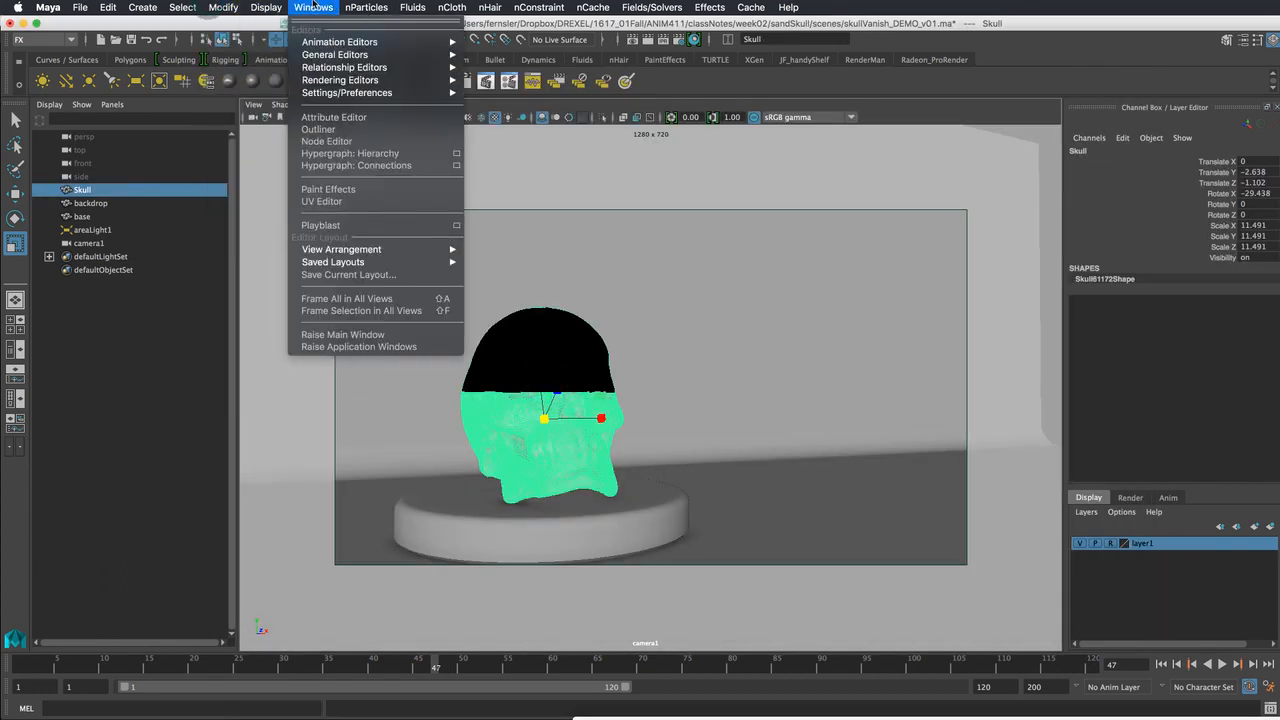
{"action": "left_click", "coordinate": [325, 202]}
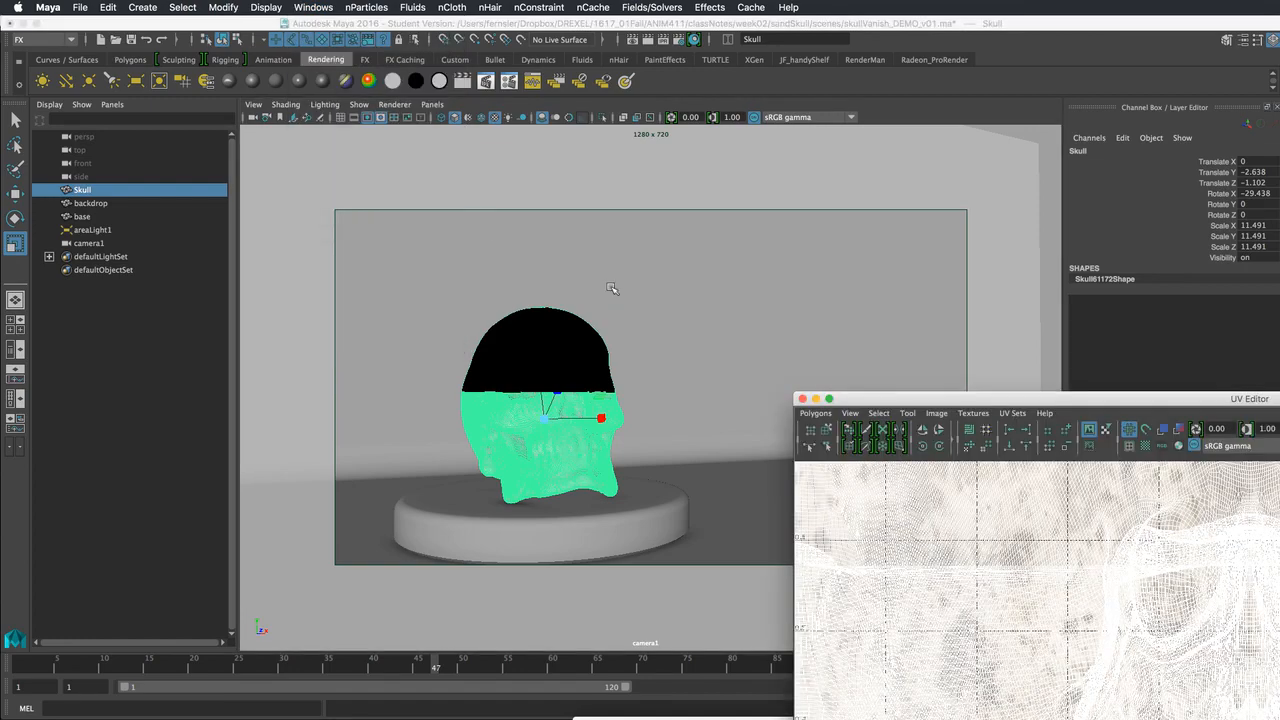
{"action": "left_click_drag", "start_coordinate": [978, 403], "coordinate": [643, 123]}
{"action": "scroll", "coordinate": [680, 331], "scroll_direction": "down", "scroll_amount": 3}
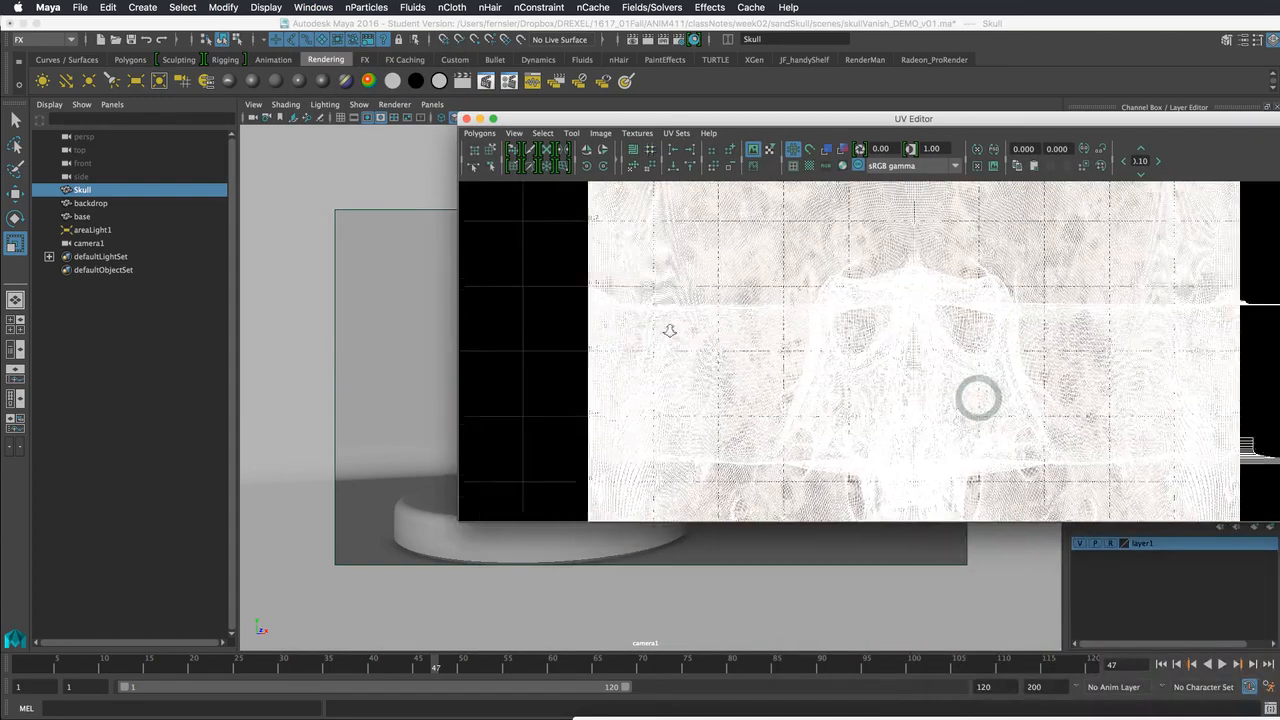
{"action": "scroll", "coordinate": [706, 317], "scroll_direction": "down", "scroll_amount": 2}
{"action": "scroll", "coordinate": [794, 320], "scroll_direction": "down", "scroll_amount": 2}
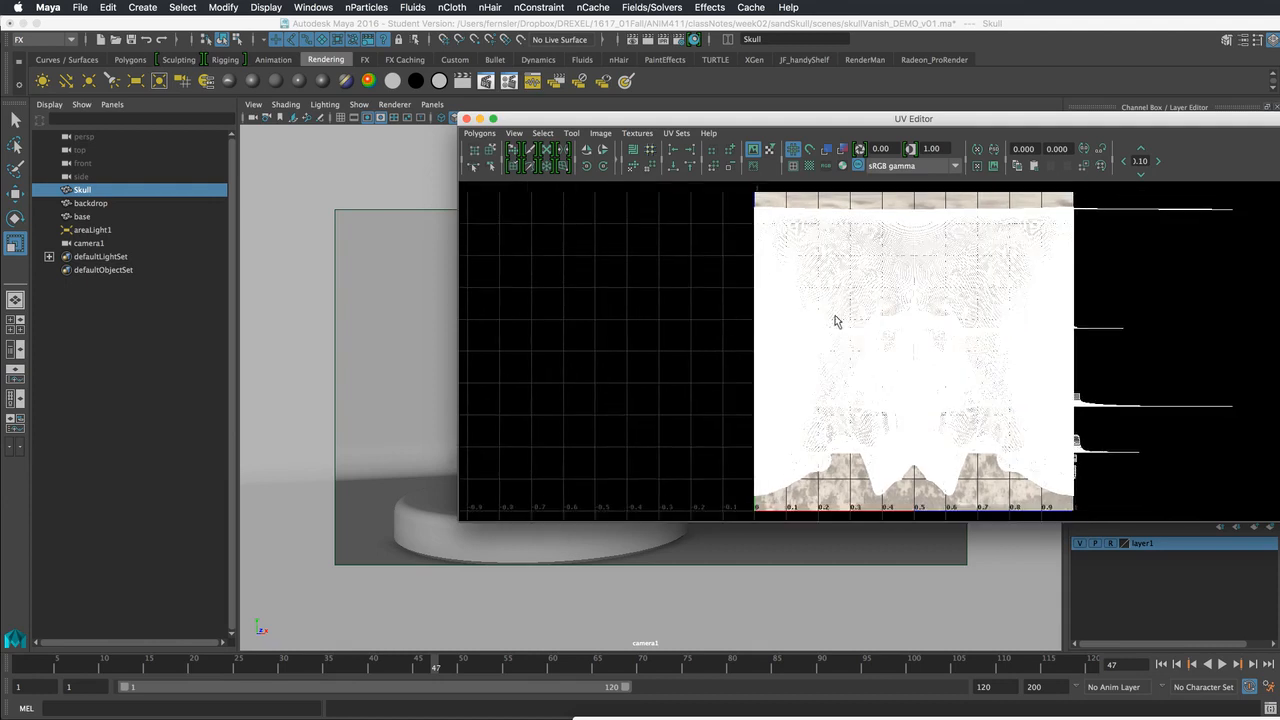
{"action": "middle_click_drag", "start_coordinate": [817, 320], "coordinate": [794, 325], "text": "alt"}
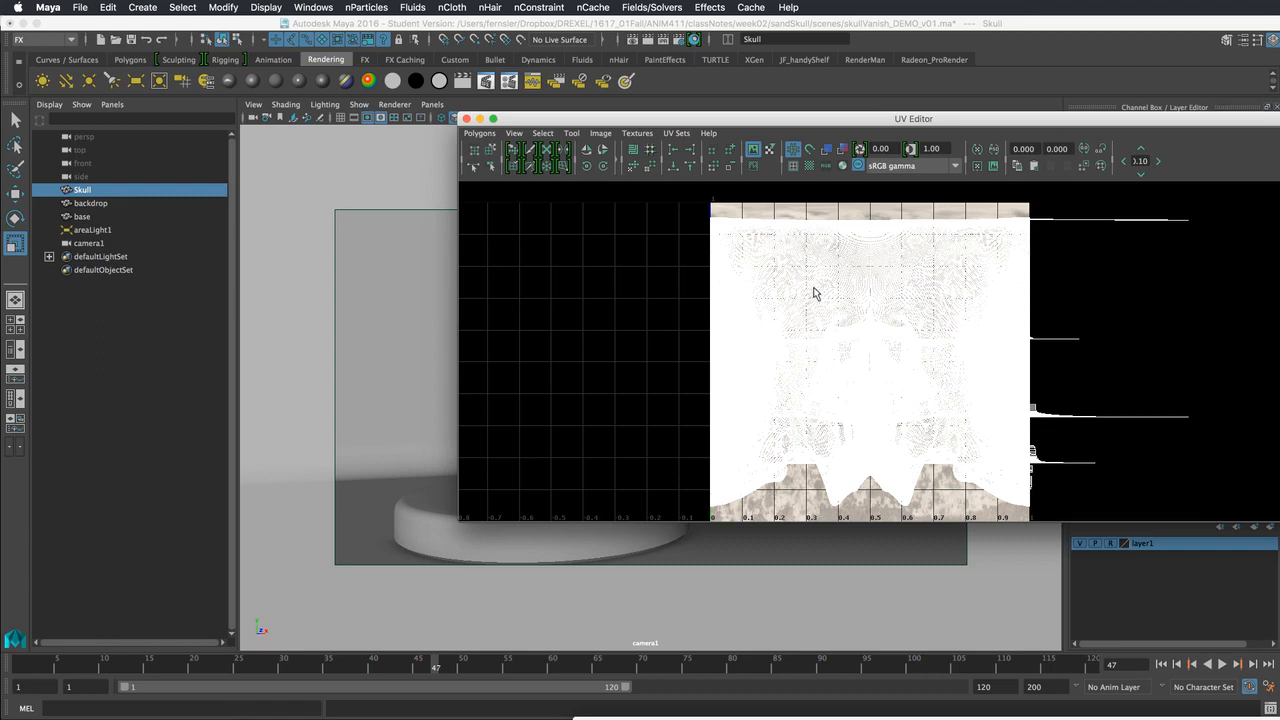
{"action": "left_click", "coordinate": [676, 133]}
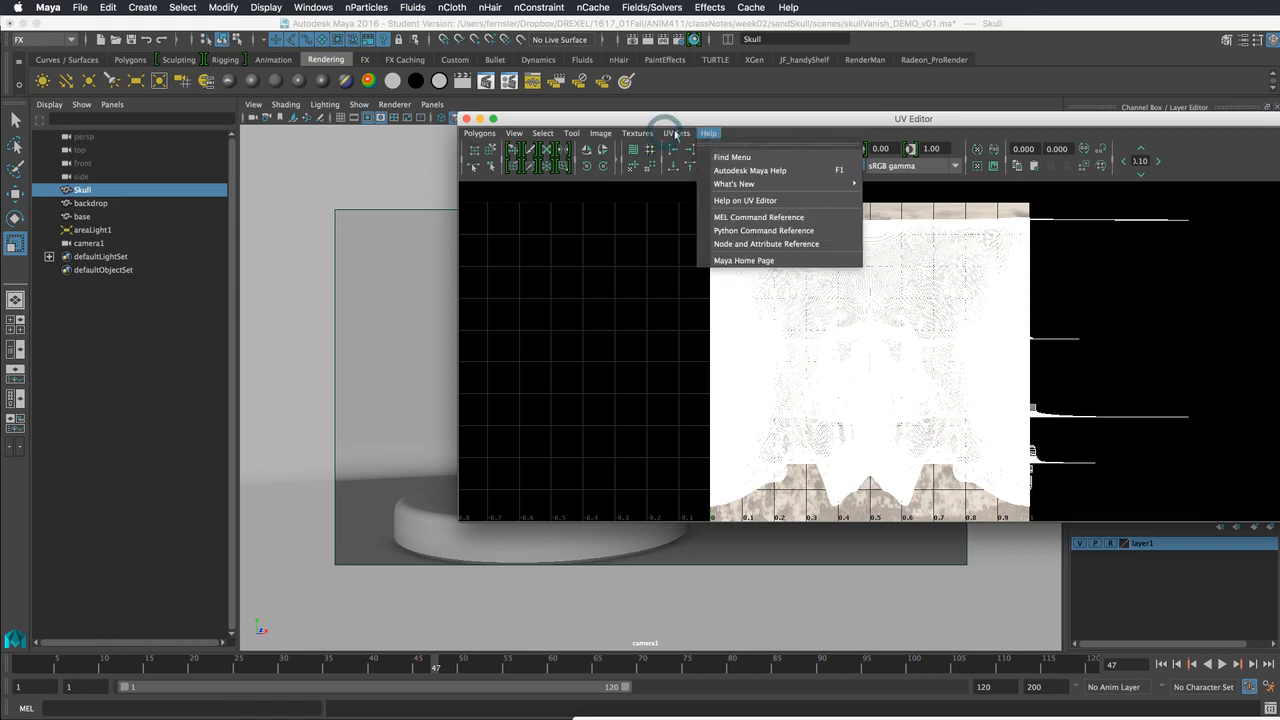
{"action": "mouse_move", "coordinate": [708, 133]}
{"action": "left_click", "coordinate": [778, 121]}
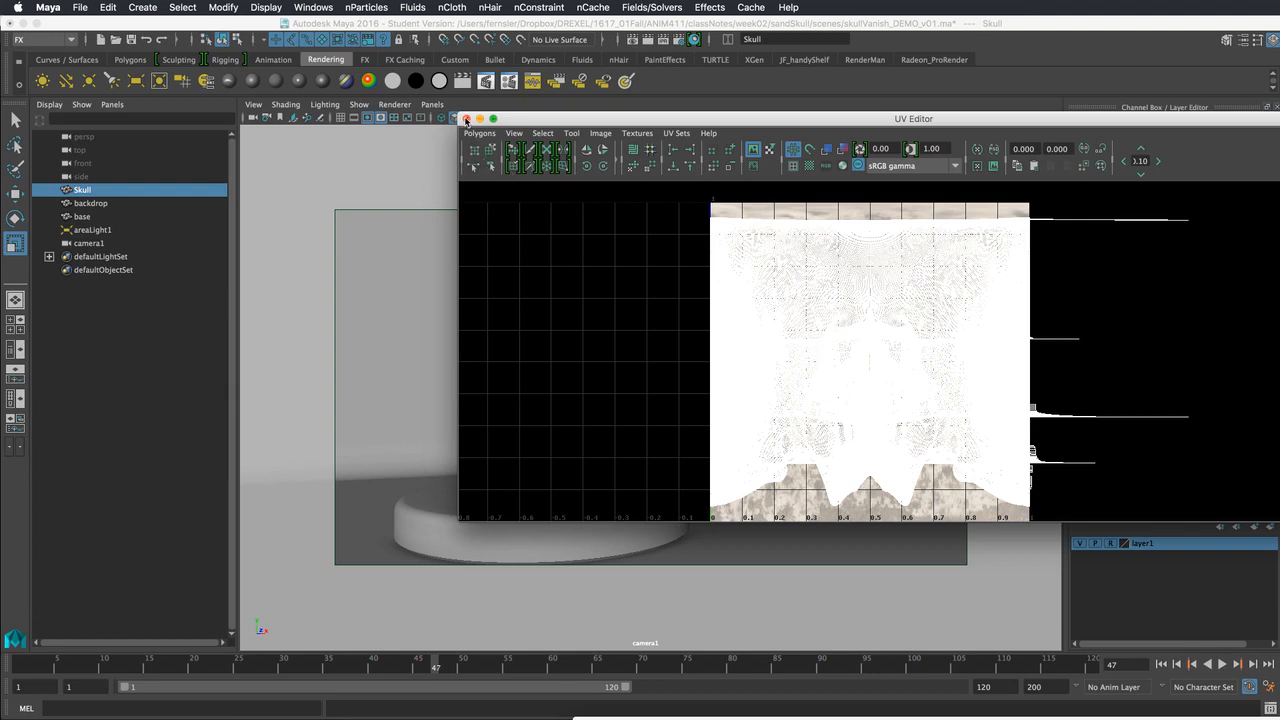
{"action": "left_click", "coordinate": [465, 121]}
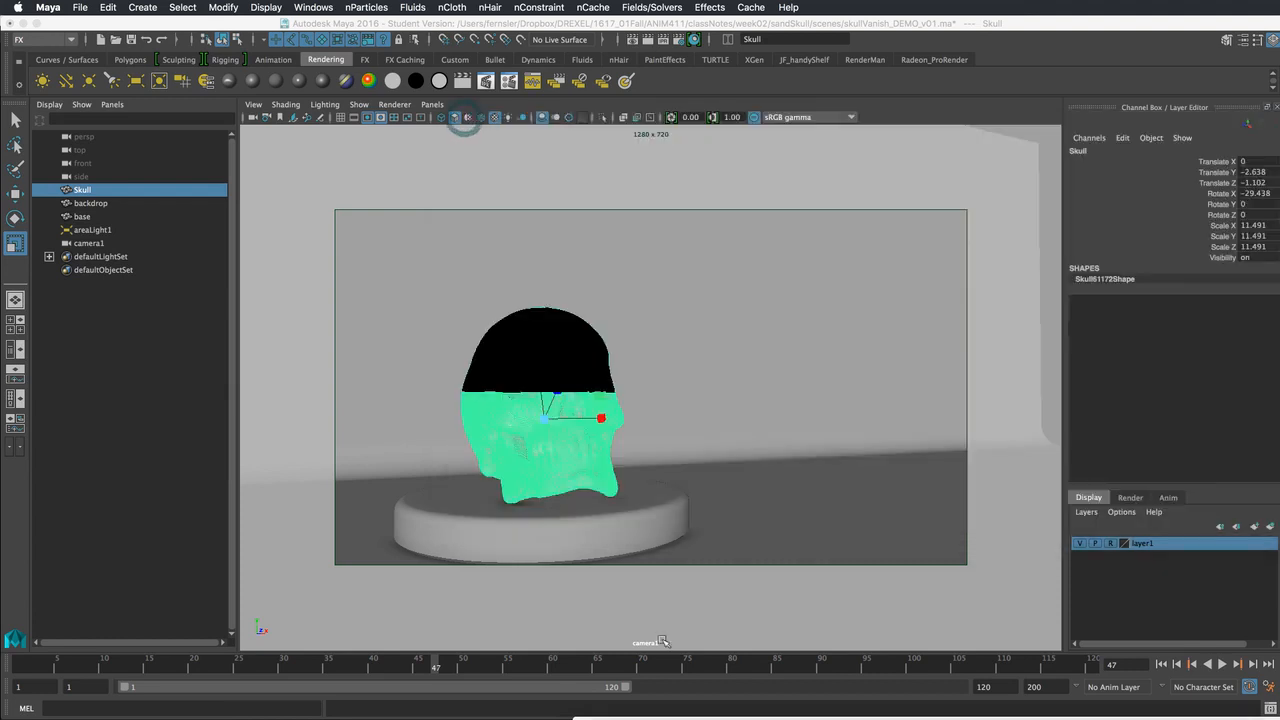
- Bring up the Hypershade to point out the EmitStripe material, and tuck the window away again
{"action": "left_click_drag", "start_coordinate": [792, 695], "coordinate": [942, 316]}
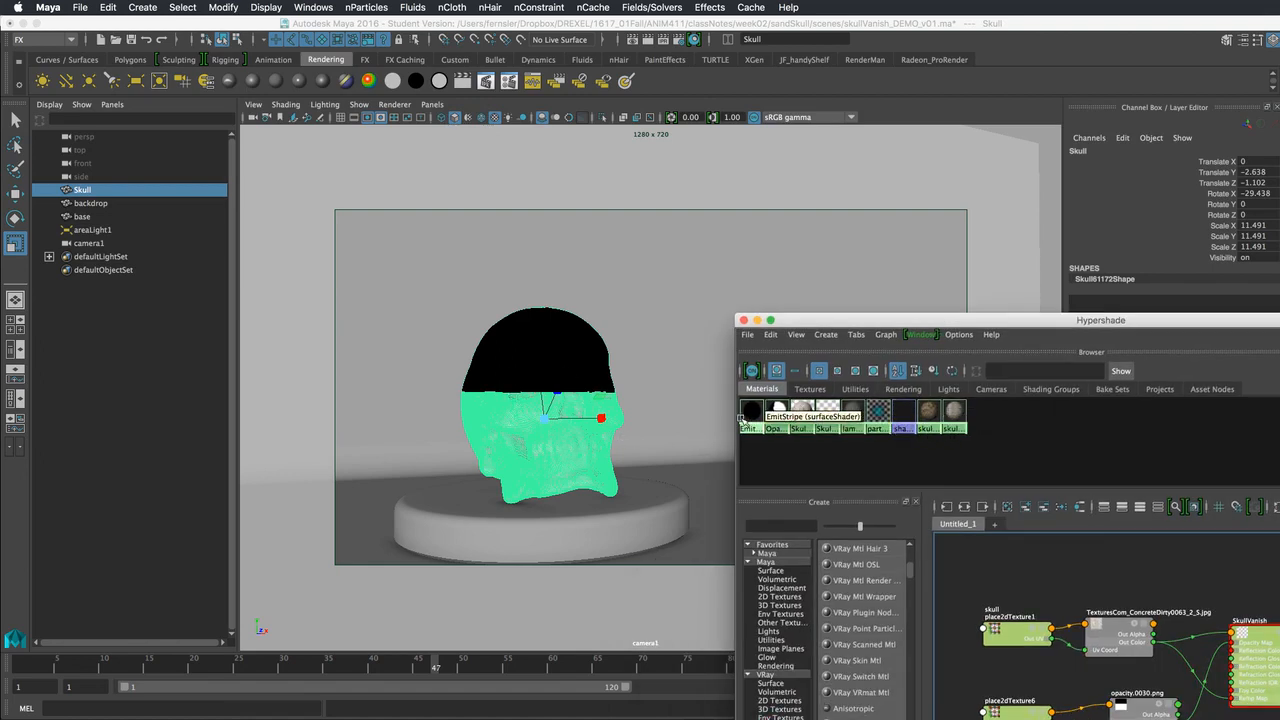
{"action": "left_click_drag", "start_coordinate": [822, 319], "coordinate": [786, 716]}
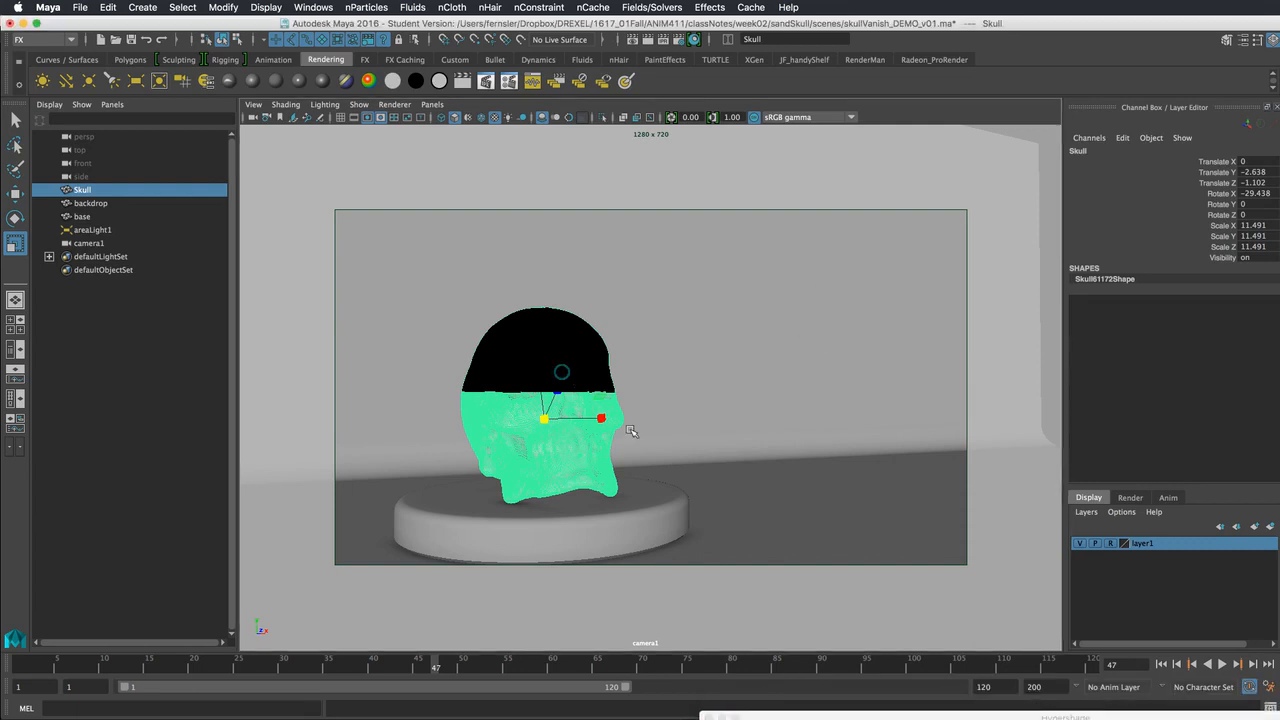
- Scrub to frame 13, open the nParticles Emit from Object options for the skull, and reset them to defaults
{"action": "left_click_drag", "start_coordinate": [433, 664], "coordinate": [131, 664]}
{"action": "left_click", "coordinate": [699, 373]}
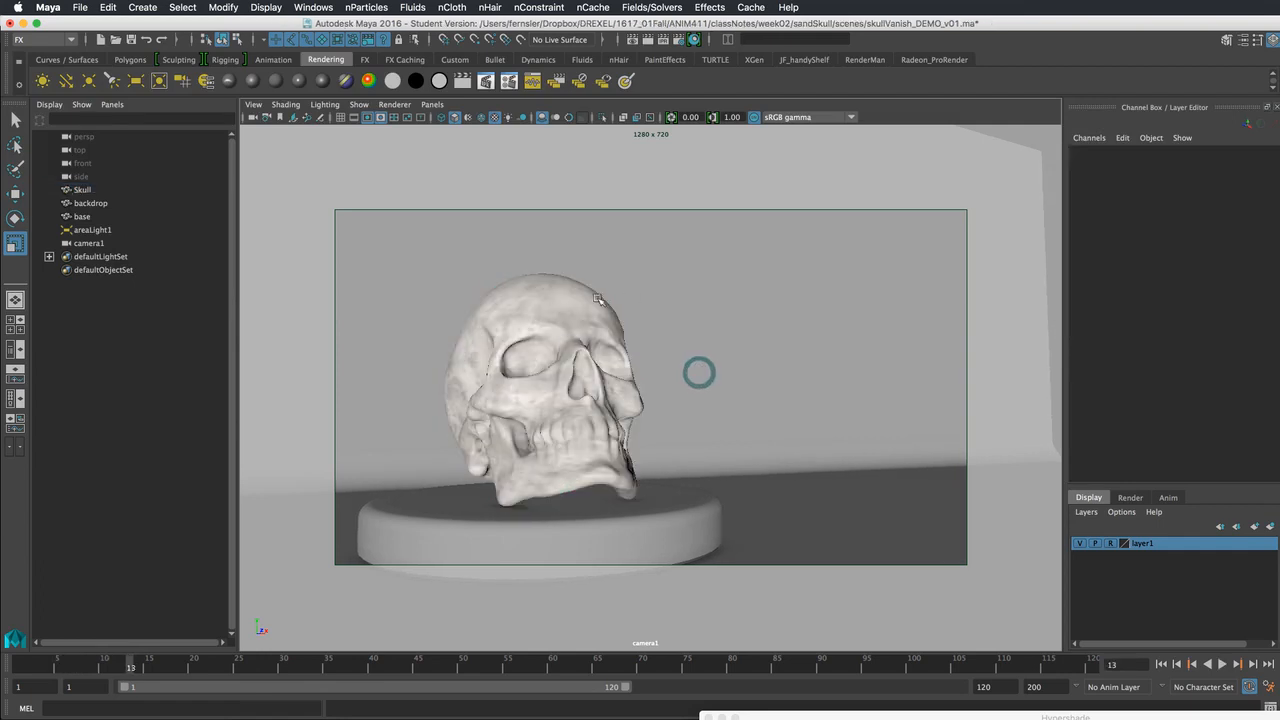
{"action": "left_click", "coordinate": [561, 338]}
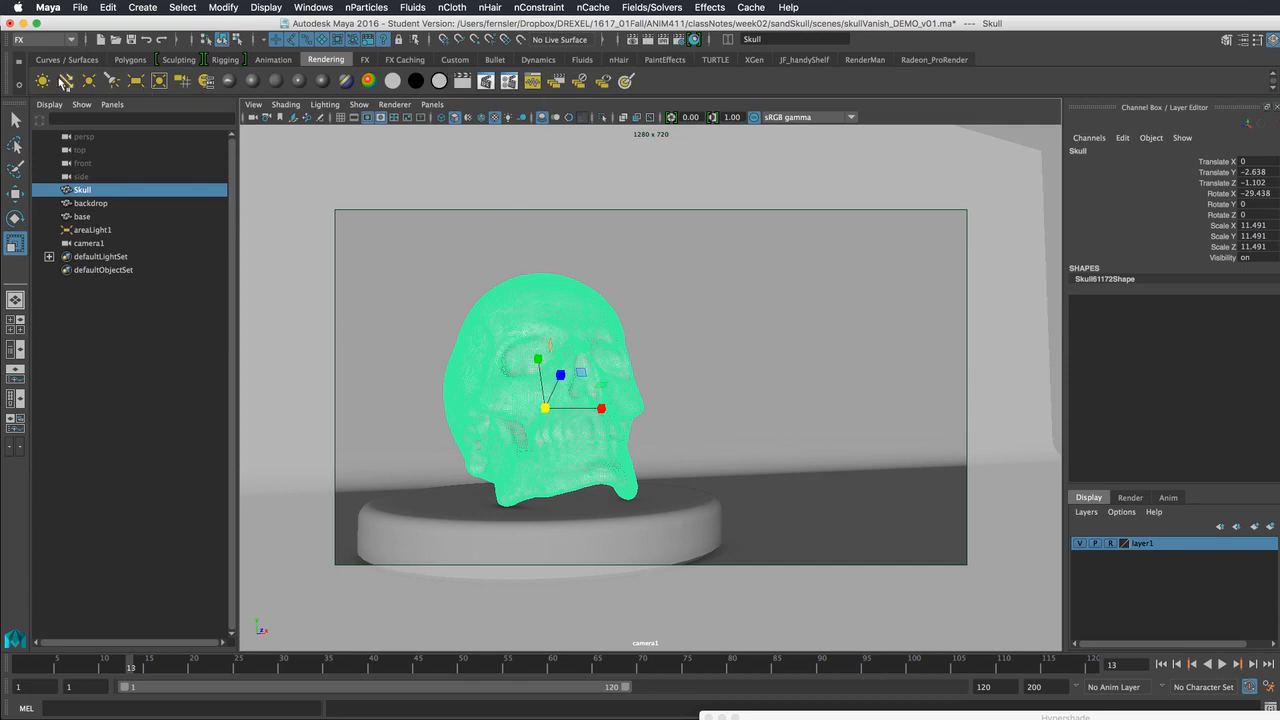
{"action": "left_click", "coordinate": [59, 41]}
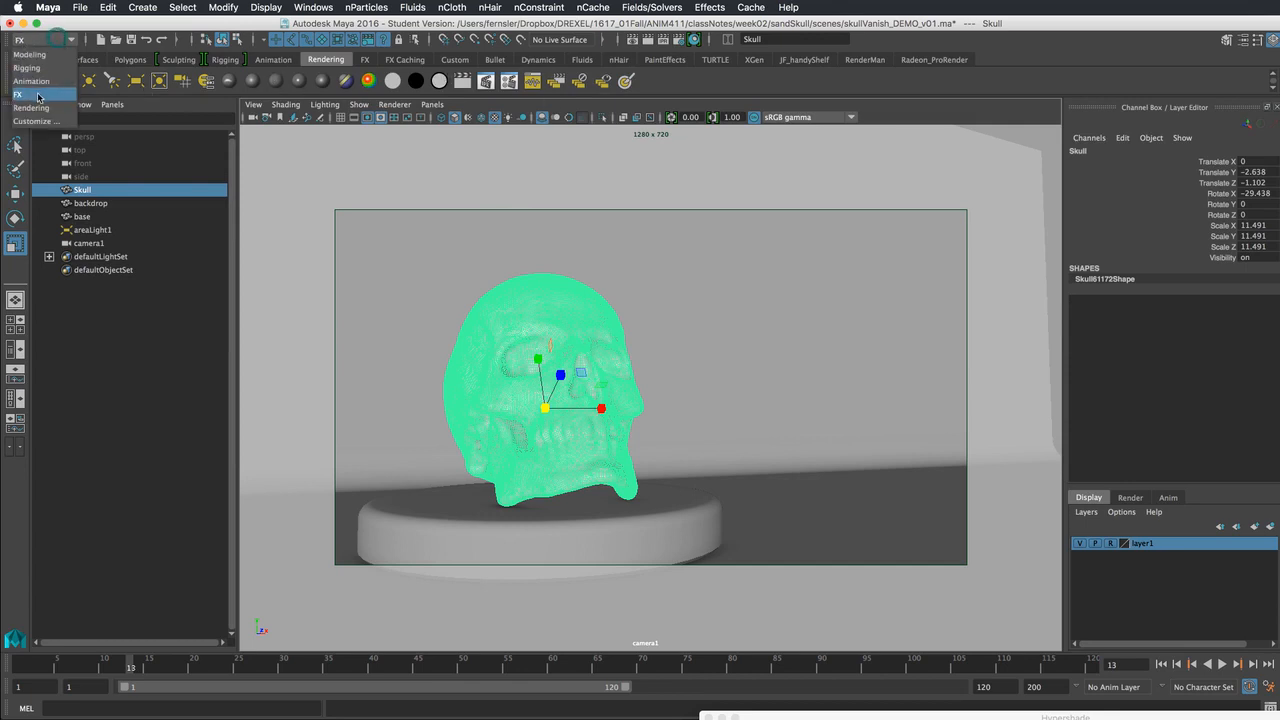
{"action": "left_click", "coordinate": [400, 5]}
{"action": "left_click", "coordinate": [366, 7]}
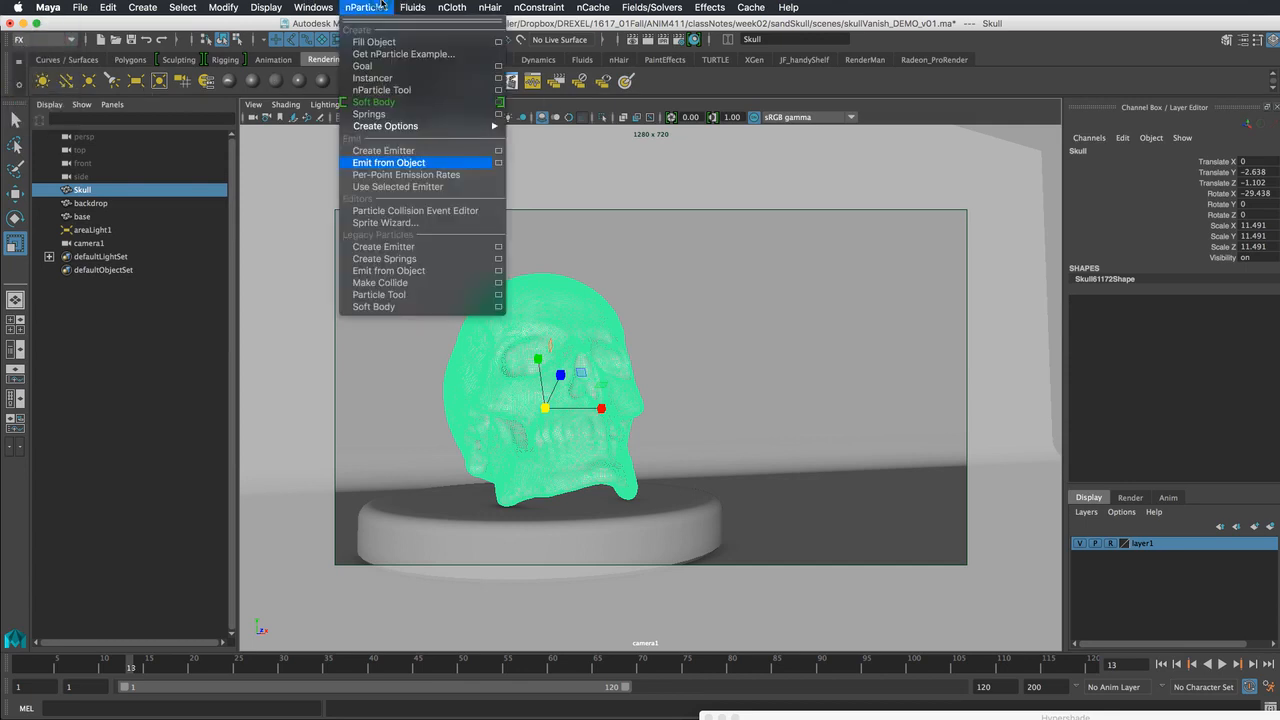
{"action": "left_click", "coordinate": [499, 163]}
{"action": "left_click_drag", "start_coordinate": [486, 144], "coordinate": [765, 136]}
{"action": "left_click", "coordinate": [639, 147]}
{"action": "left_click", "coordinate": [680, 176]}
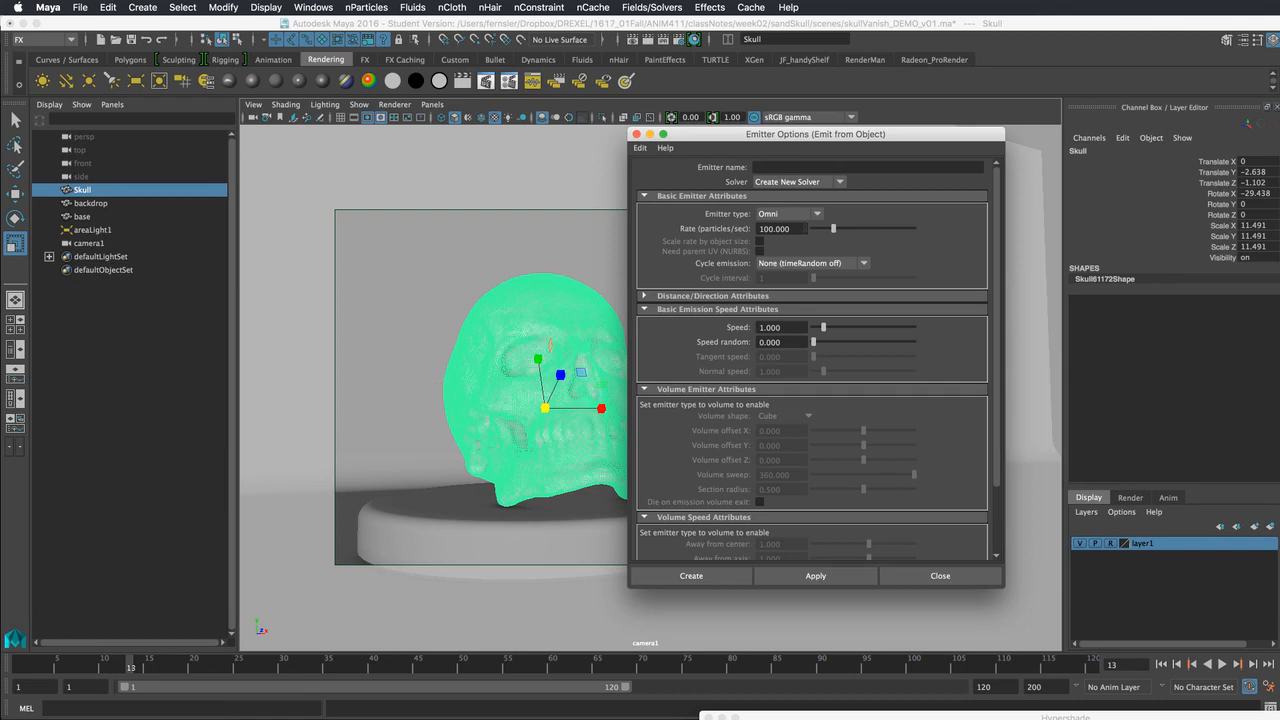
- Create a Surface emitter on the skull with Speed and Normal speed both set to 0
{"action": "left_click", "coordinate": [807, 216]}
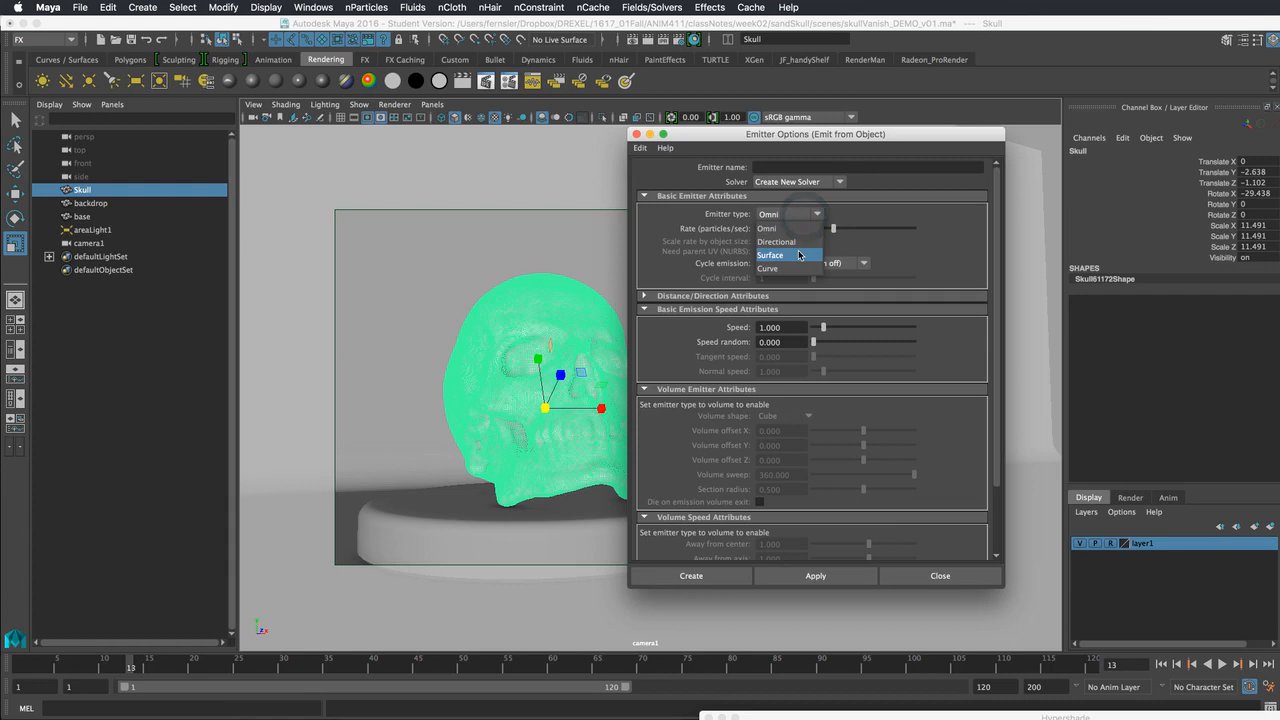
{"action": "left_click", "coordinate": [800, 255]}
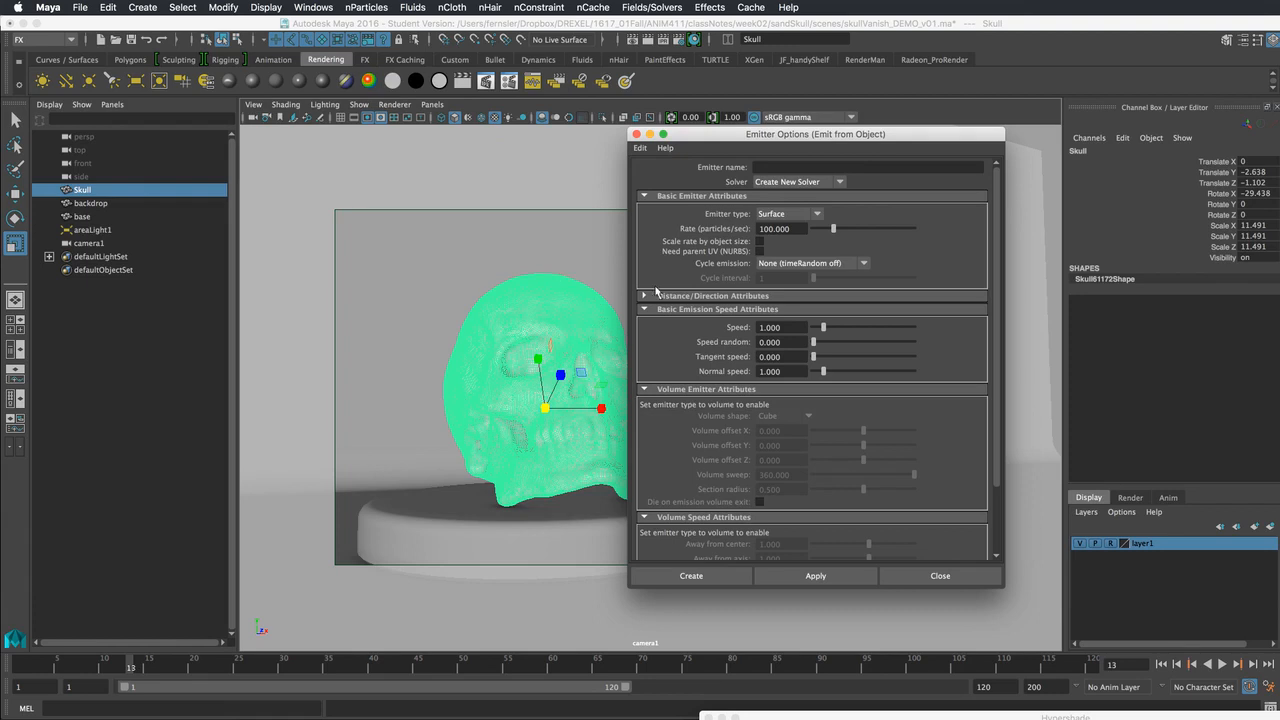
{"action": "left_click_drag", "start_coordinate": [738, 139], "coordinate": [838, 121]}
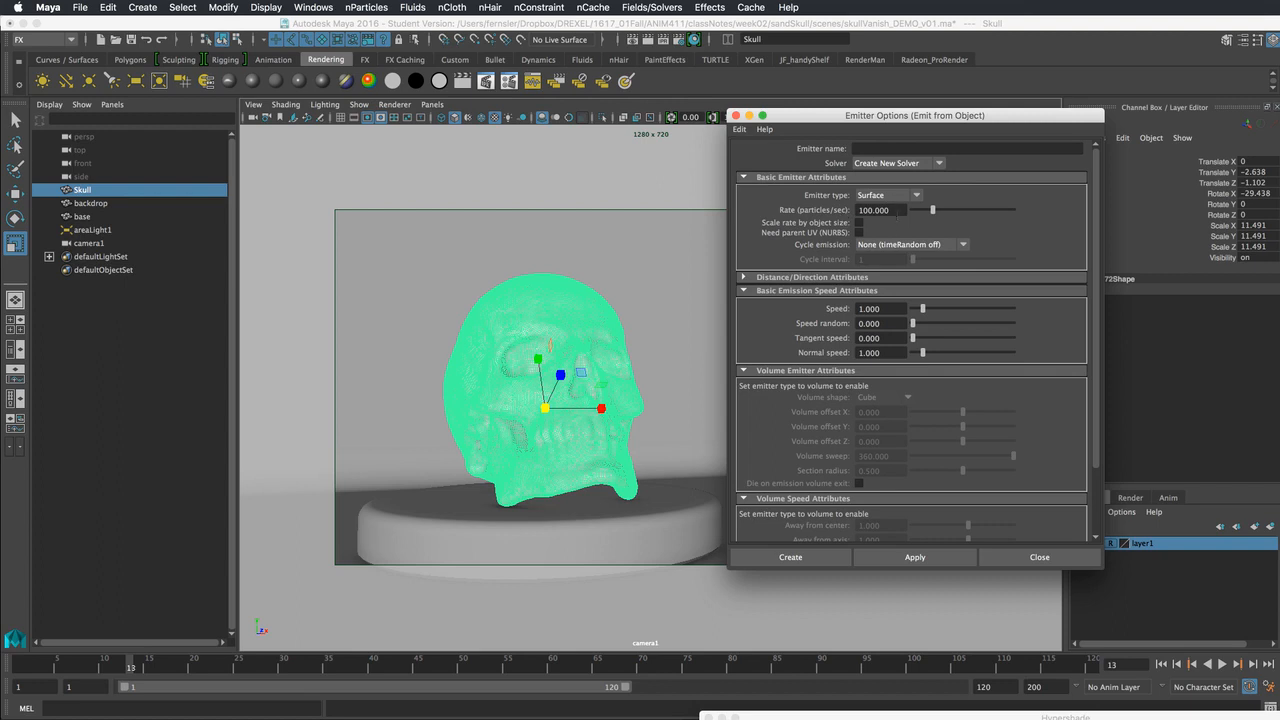
{"action": "left_click", "coordinate": [888, 308]}
{"action": "type", "text": "0"}
{"action": "key", "text": "Return"}
{"action": "left_click", "coordinate": [880, 352]}
{"action": "type", "text": "0"}
{"action": "key", "text": "Return"}
{"action": "left_click", "coordinate": [808, 558]}
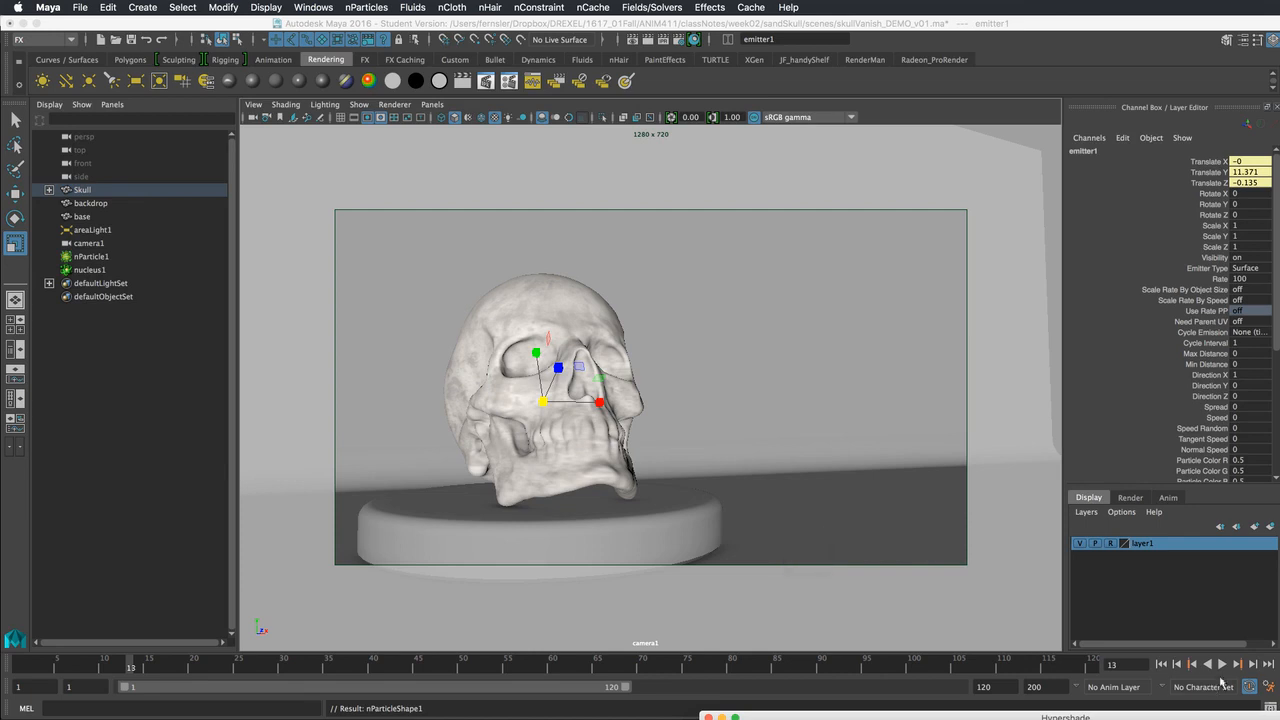
- Play the particle emission over the vanishing skull, stop at frame 57, and select the skull
{"action": "left_click", "coordinate": [1222, 664]}
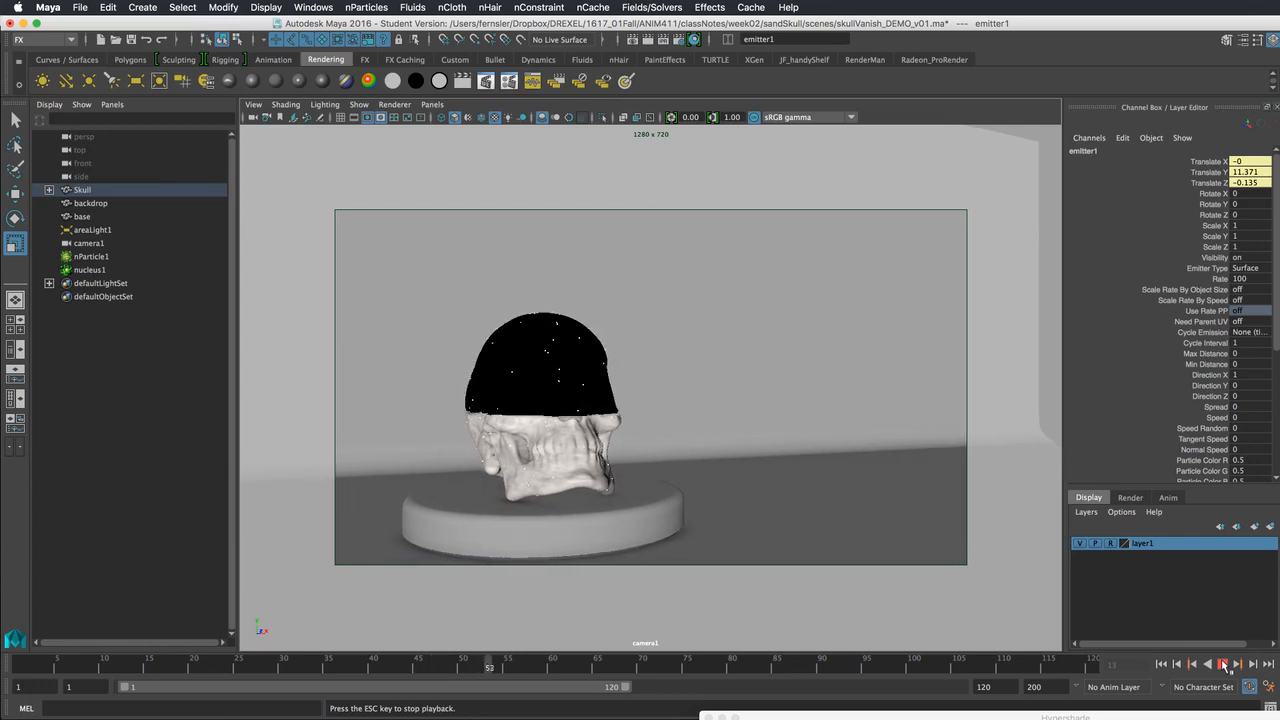
{"action": "left_click", "coordinate": [1223, 664]}
{"action": "left_click", "coordinate": [606, 398]}
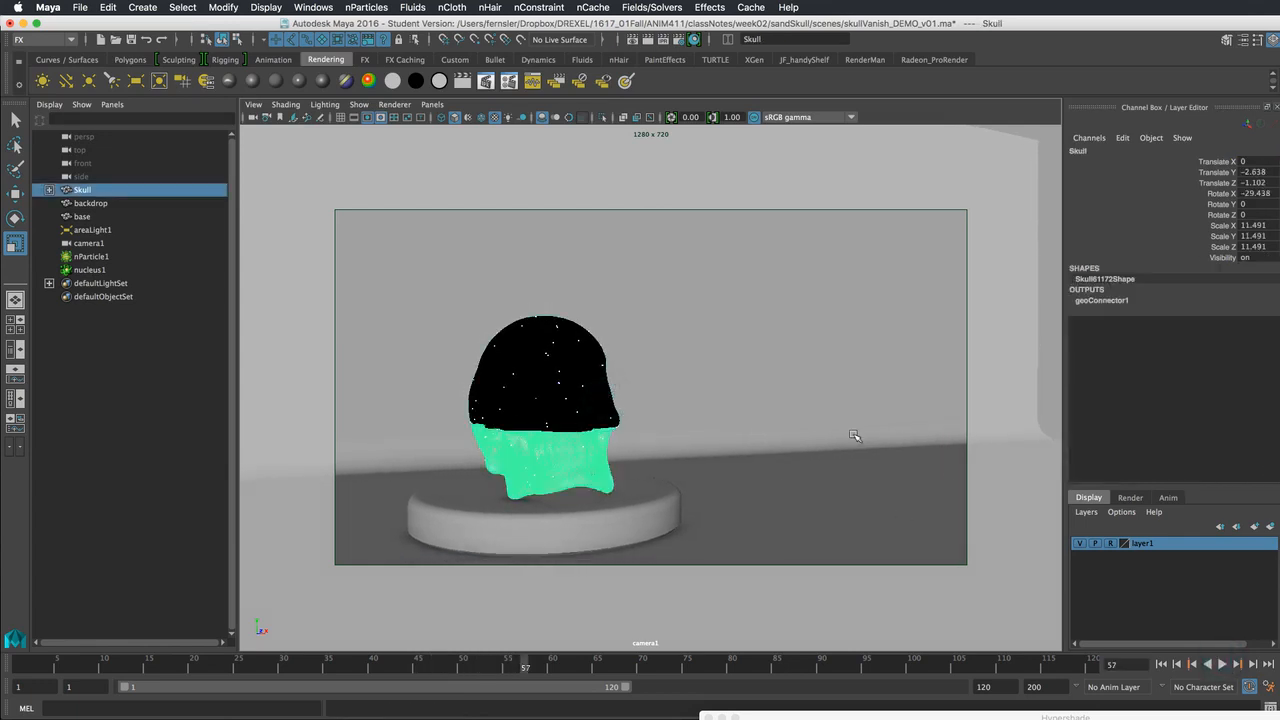
- Hide the skull and play the particle emission twice from frame 1, ending at frame 93
{"action": "key", "text": "ctrl+h"}
{"action": "left_click", "coordinate": [1161, 664]}
{"action": "left_click", "coordinate": [1222, 664]}
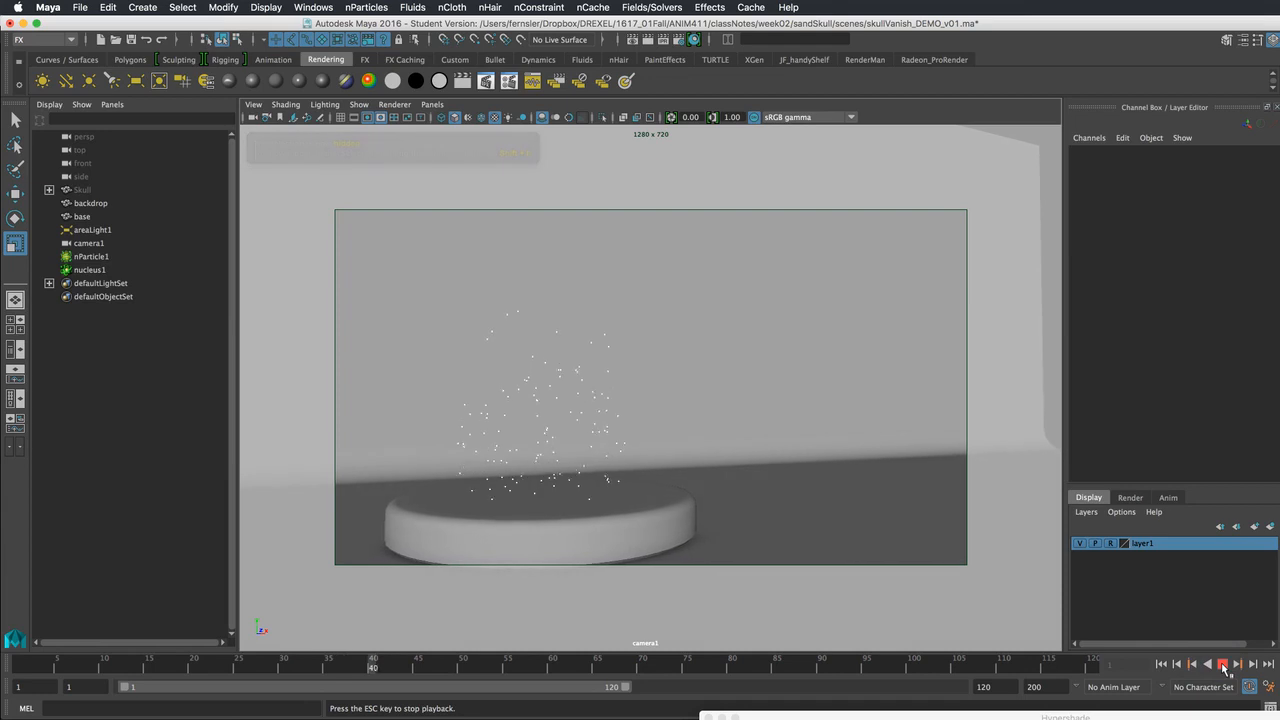
{"action": "left_click", "coordinate": [1222, 664]}
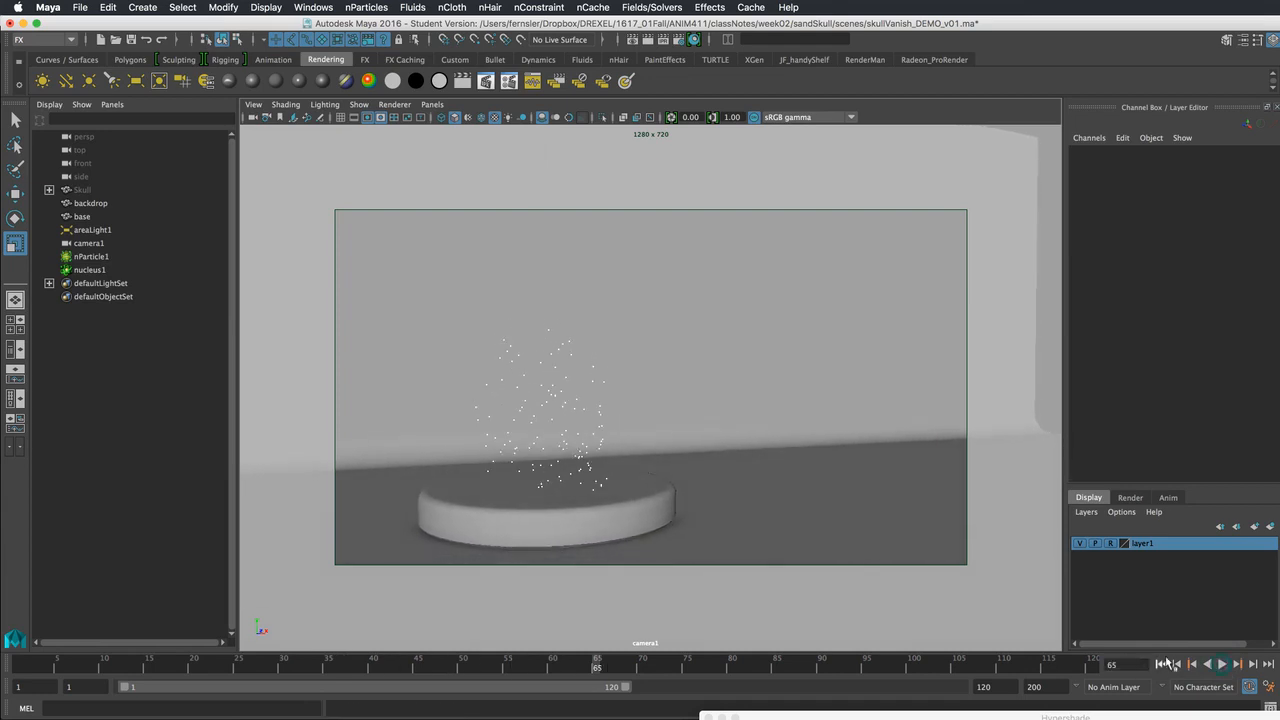
{"action": "left_click", "coordinate": [1161, 664]}
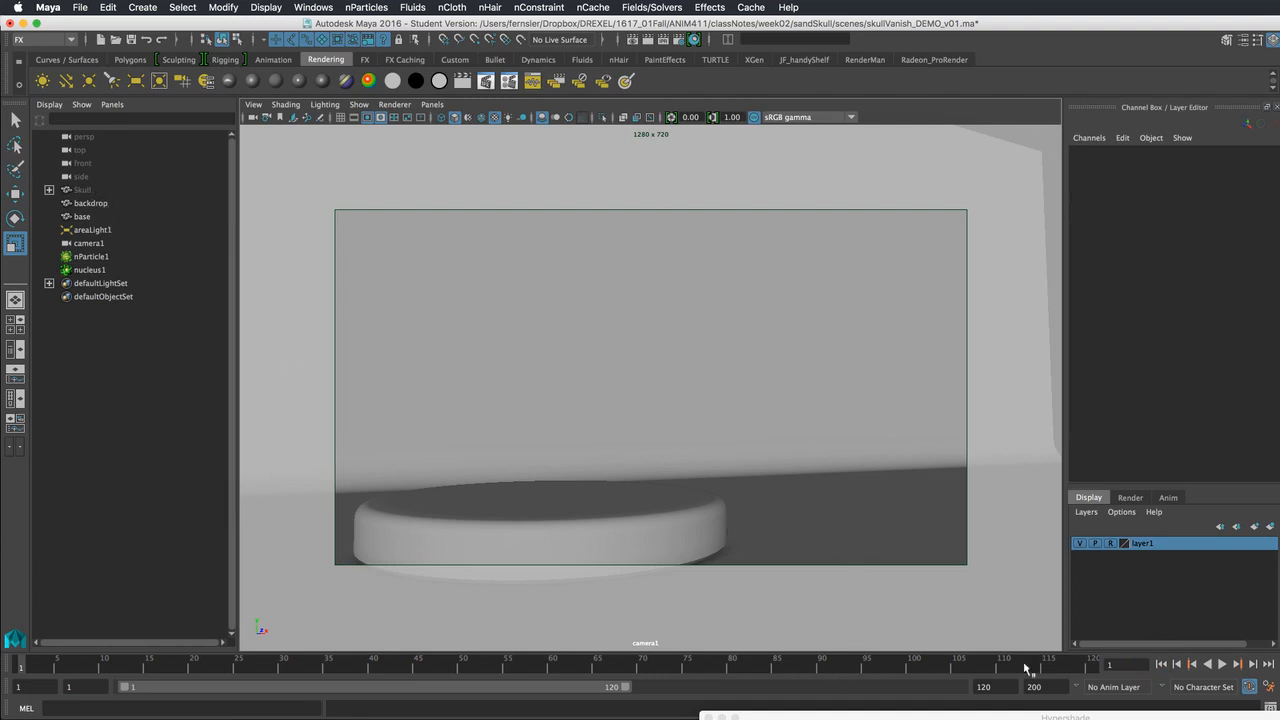
{"action": "left_click", "coordinate": [1222, 664]}
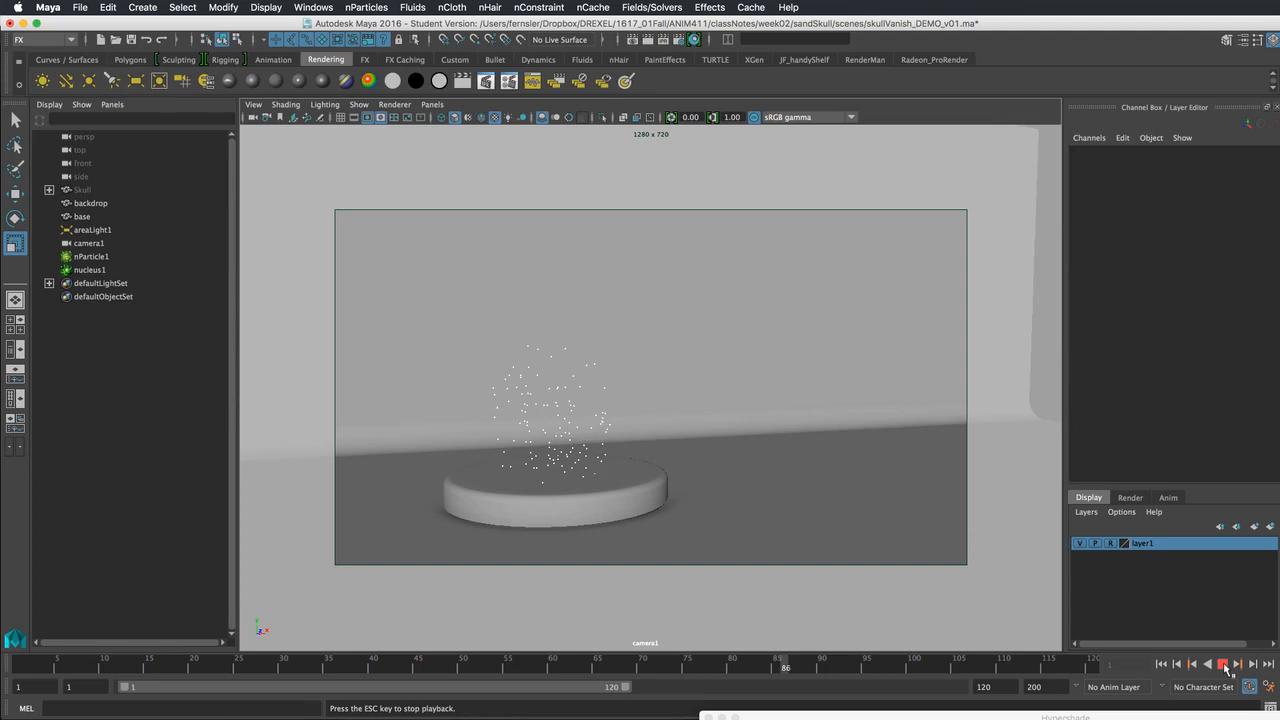
{"action": "left_click", "coordinate": [1222, 664]}
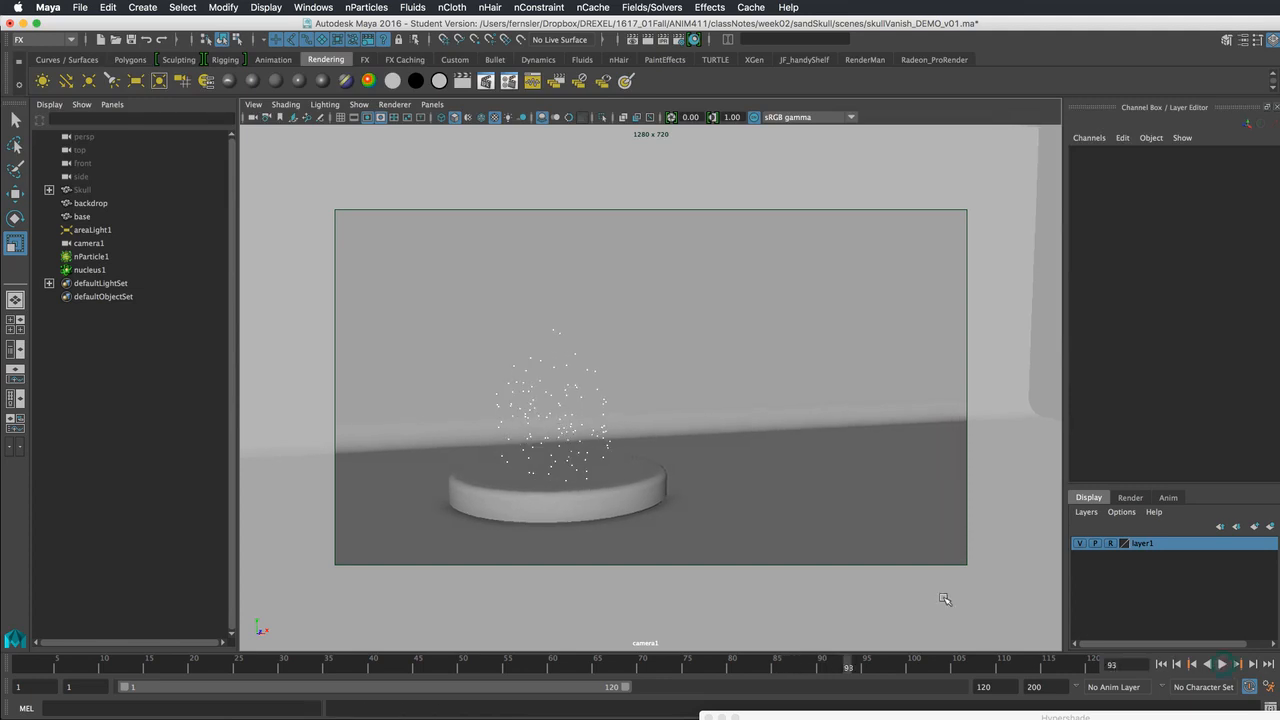
- Select the nParticle object and replay its emission from frame 1, stopping at frame 26
{"action": "left_click", "coordinate": [607, 406]}
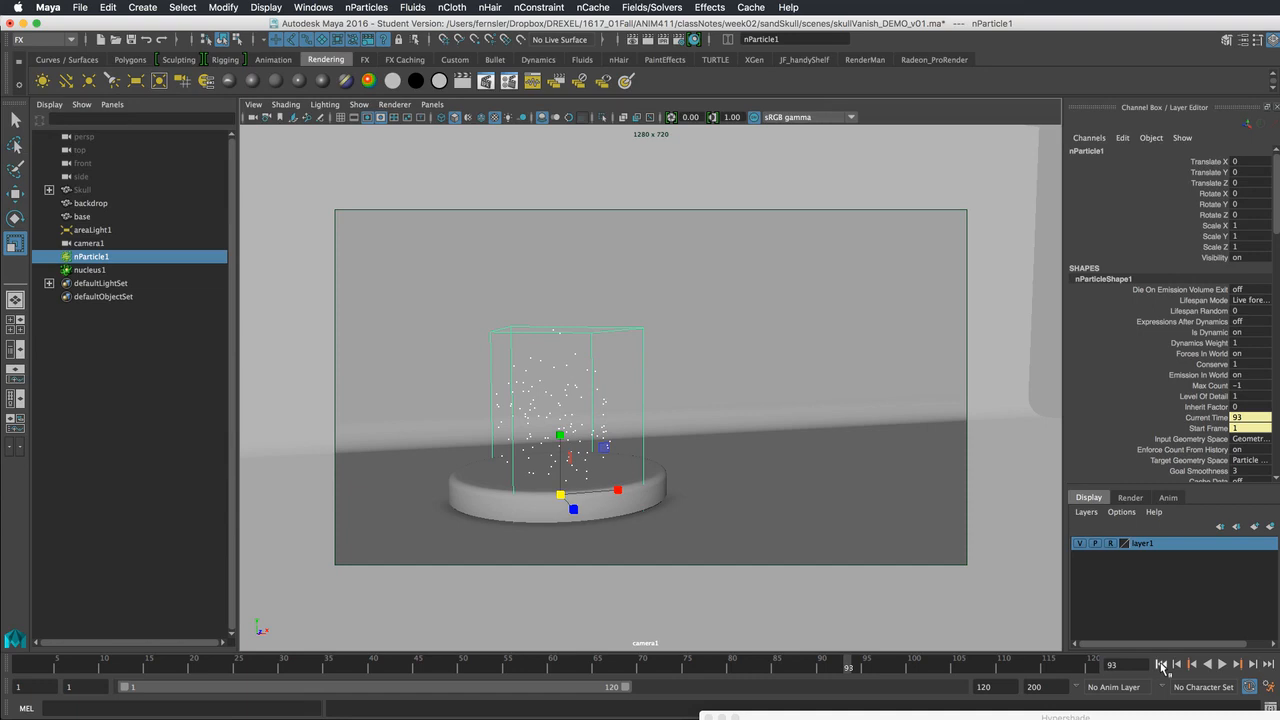
{"action": "left_click", "coordinate": [1161, 664]}
{"action": "left_click", "coordinate": [1222, 664]}
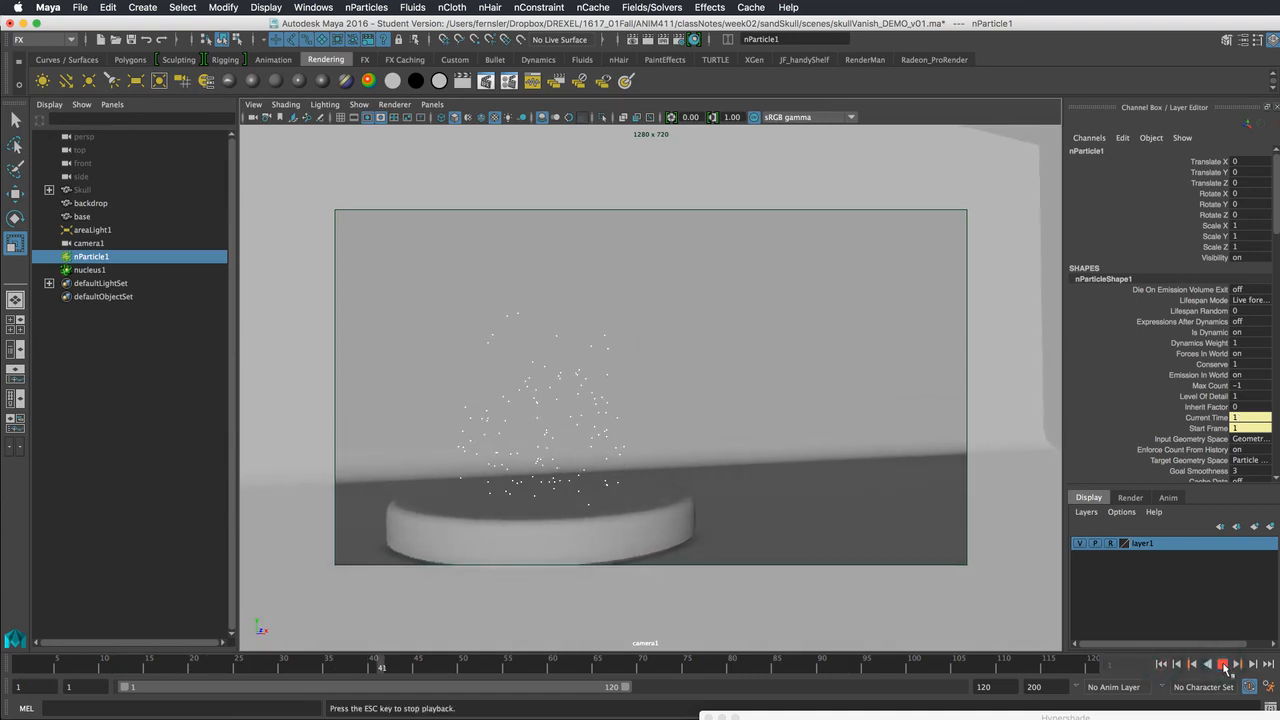
{"action": "left_click", "coordinate": [1222, 664]}
{"action": "left_click", "coordinate": [1161, 664]}
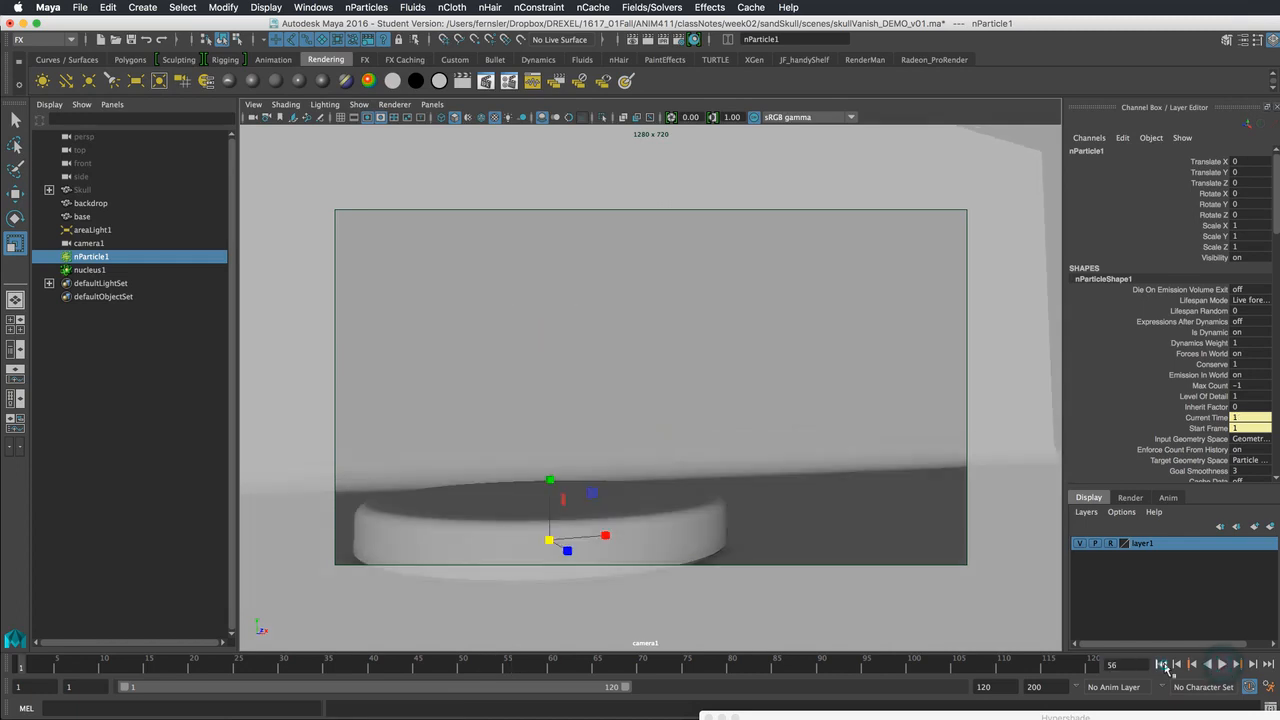
{"action": "left_click", "coordinate": [1223, 665]}
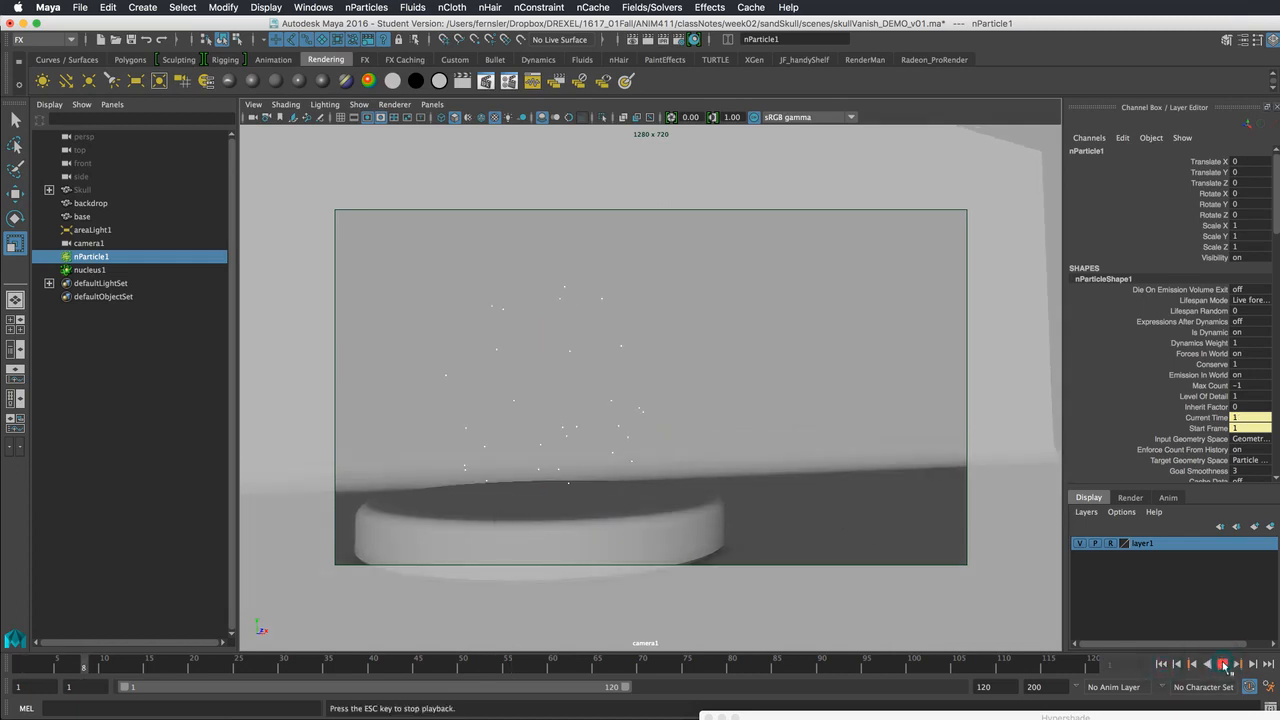
{"action": "left_click", "coordinate": [1223, 665]}
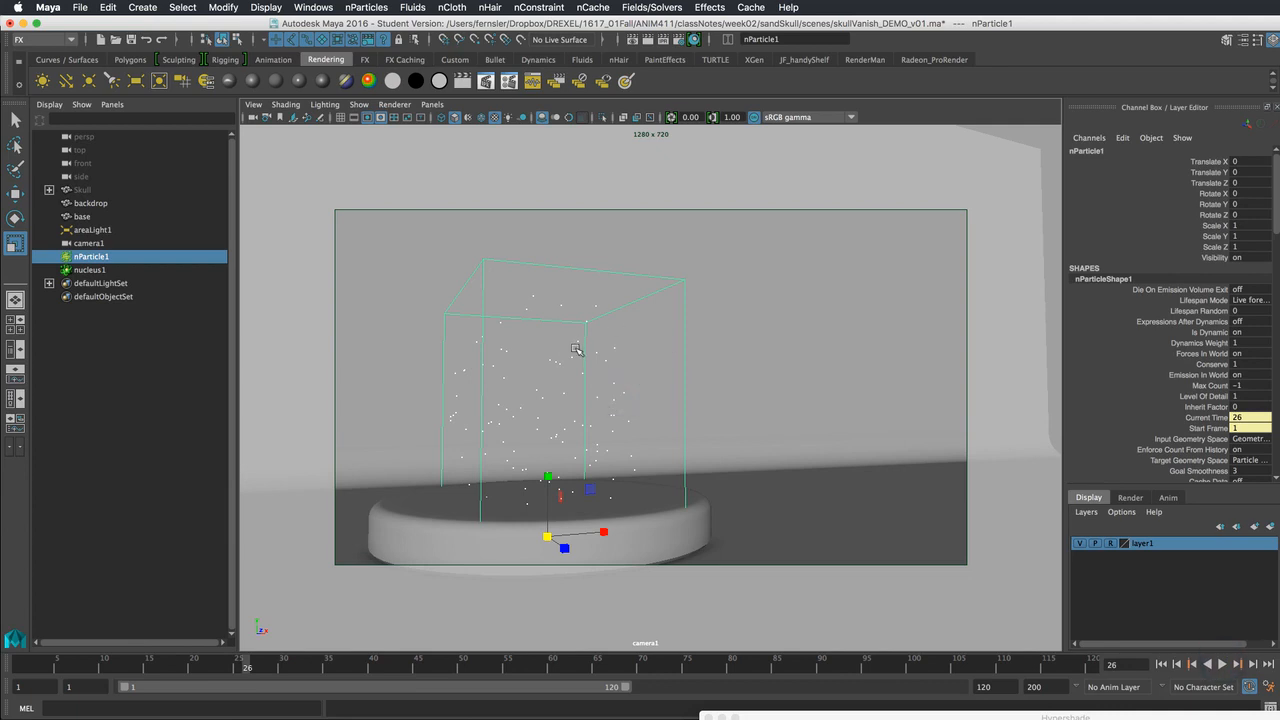
- Show the attributes of nParticleShape1 and collapse its open sections, from Lifespan through Add Dynamic Attributes
{"action": "key", "text": "ctrl+a"}
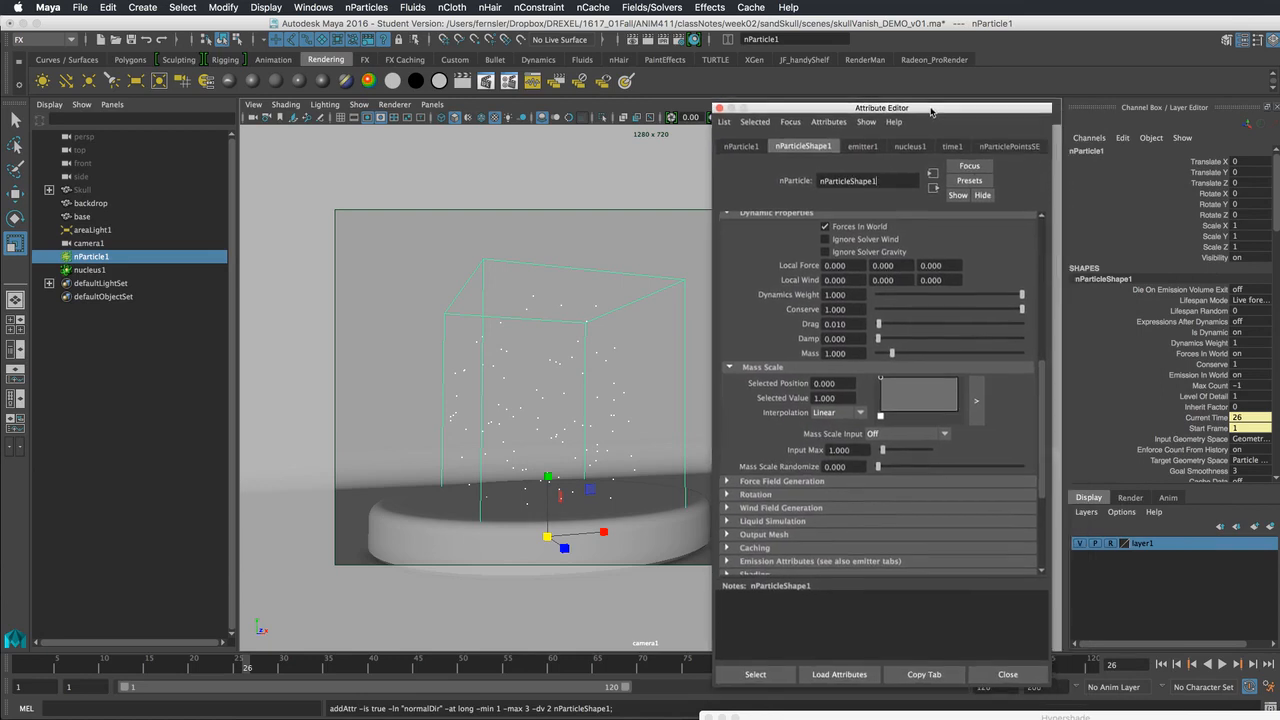
{"action": "left_click", "coordinate": [613, 347]}
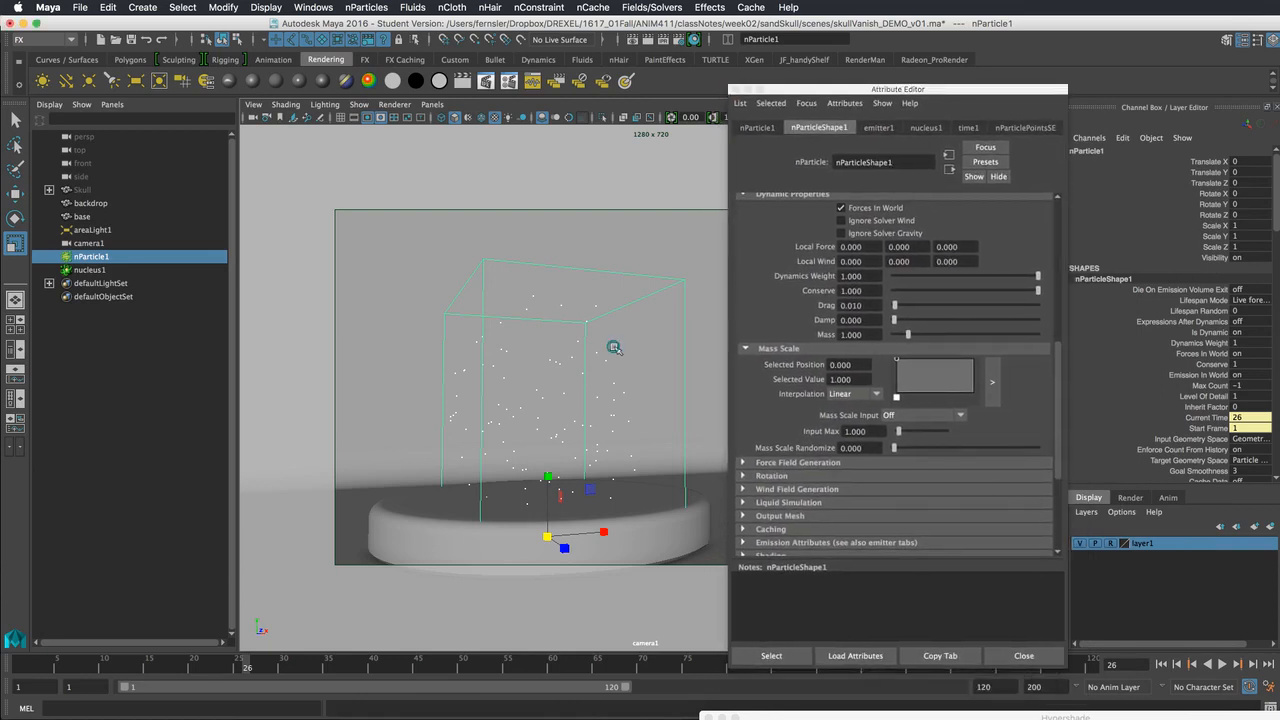
{"action": "left_click", "coordinate": [1058, 278]}
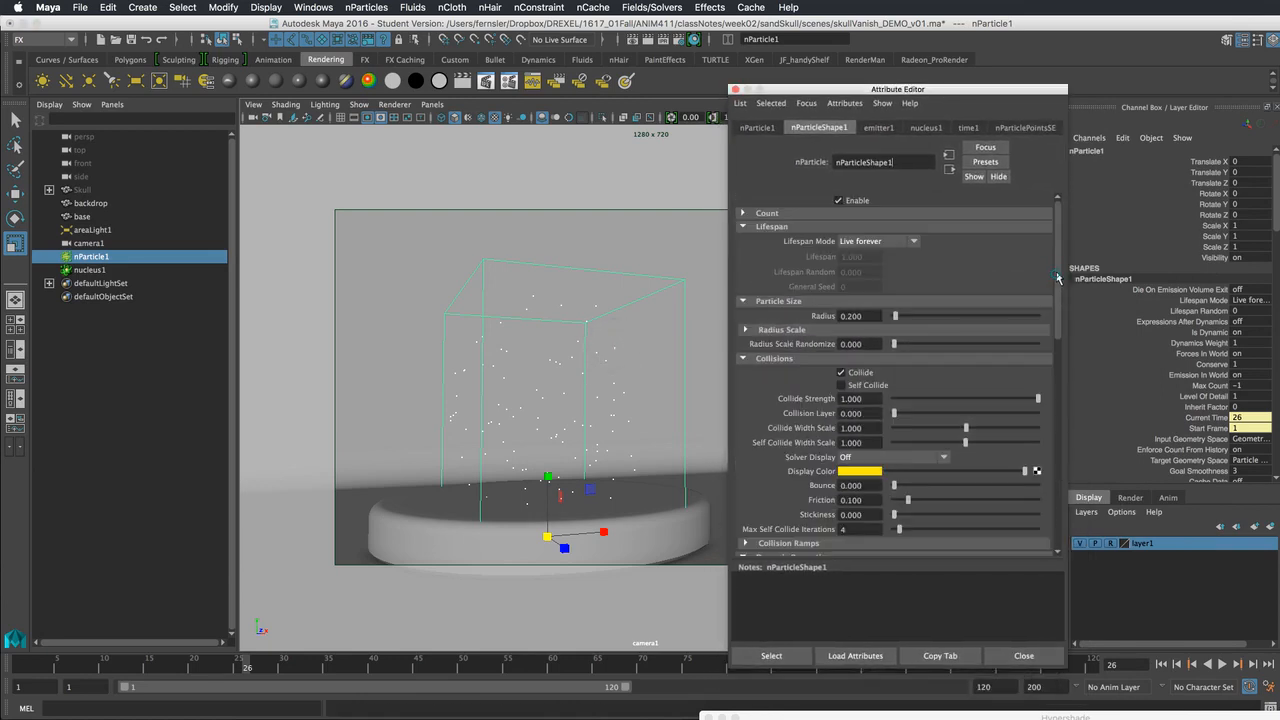
{"action": "left_click", "coordinate": [756, 227]}
{"action": "left_click", "coordinate": [758, 240]}
{"action": "left_click", "coordinate": [760, 253]}
{"action": "left_click", "coordinate": [762, 266]}
{"action": "left_click", "coordinate": [778, 388]}
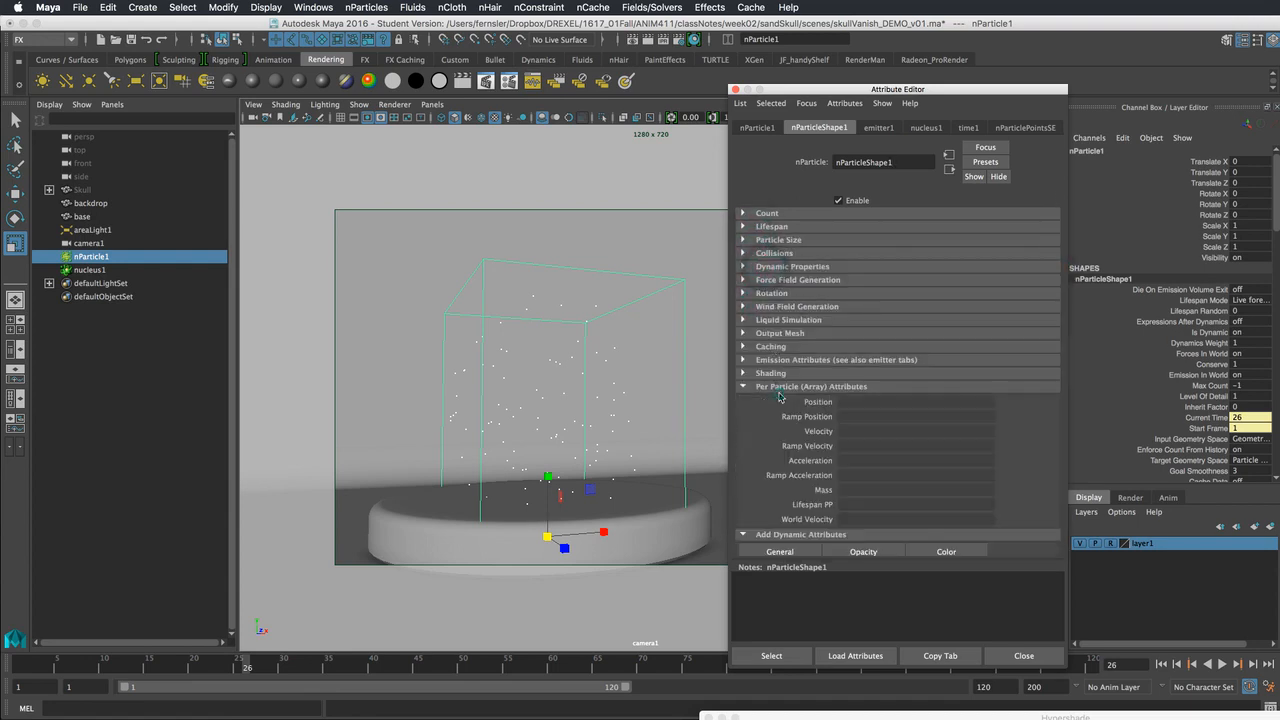
{"action": "left_click", "coordinate": [777, 388]}
{"action": "left_click", "coordinate": [779, 398]}
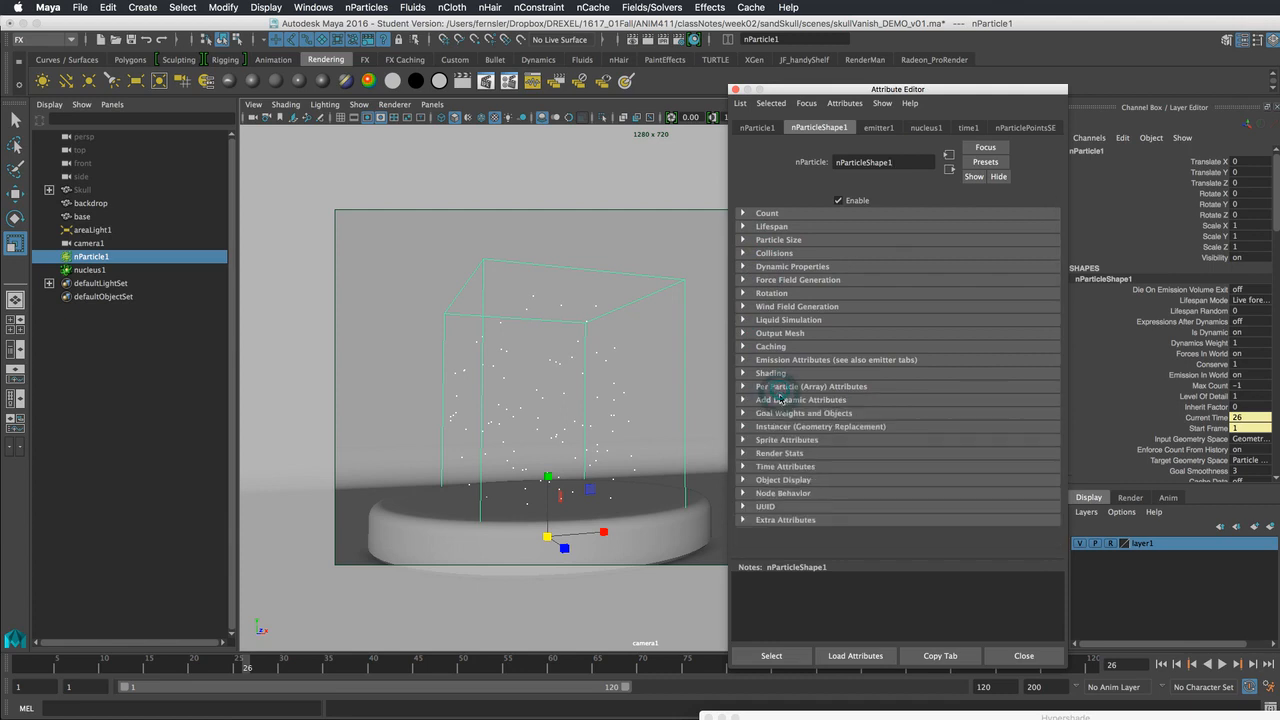
- Enable Ignore Solver Gravity in the nParticle's dynamic properties, and replay the emission from frame 1 to frame 80
{"action": "left_click", "coordinate": [776, 266]}
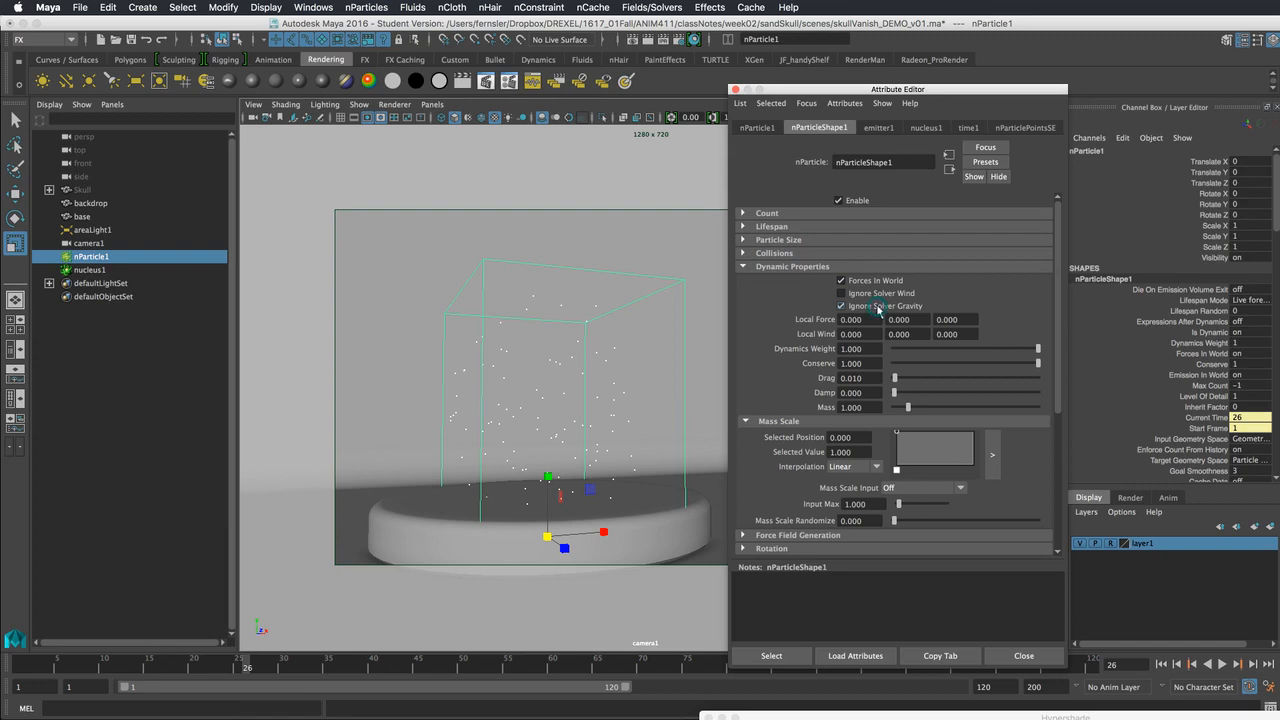
{"action": "left_click_drag", "start_coordinate": [849, 94], "coordinate": [1013, 64]}
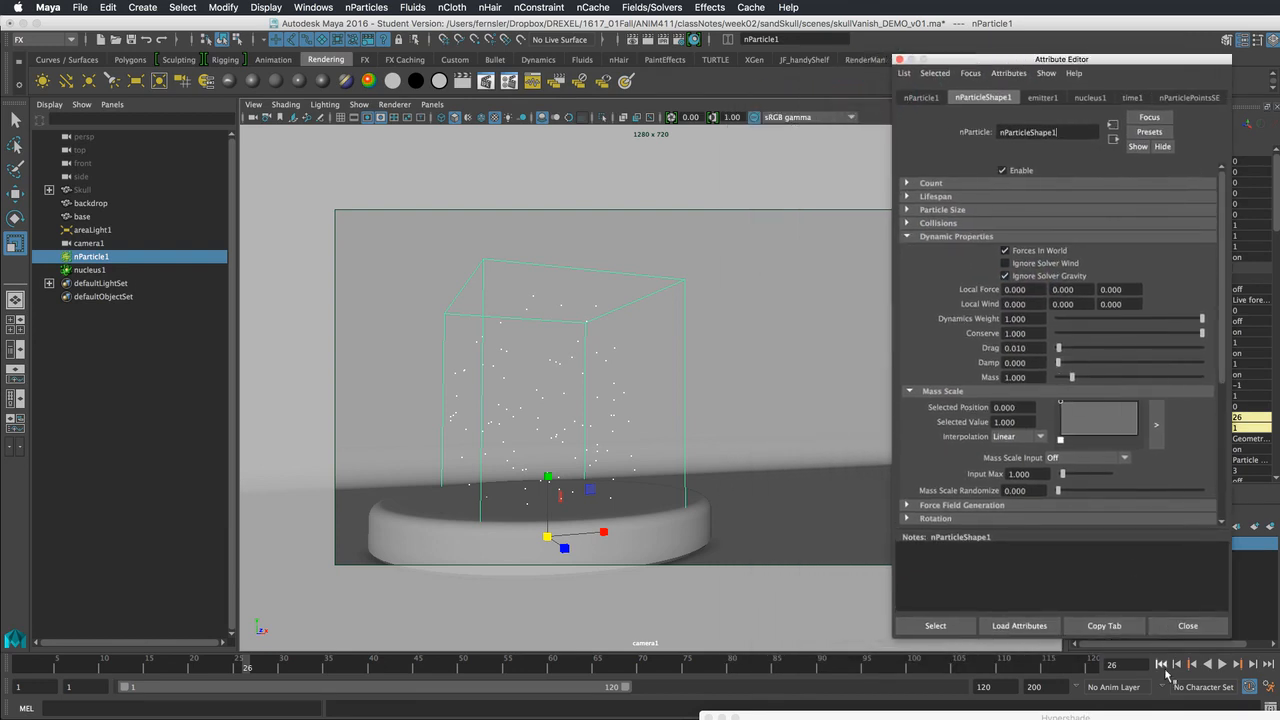
{"action": "left_click", "coordinate": [1161, 664]}
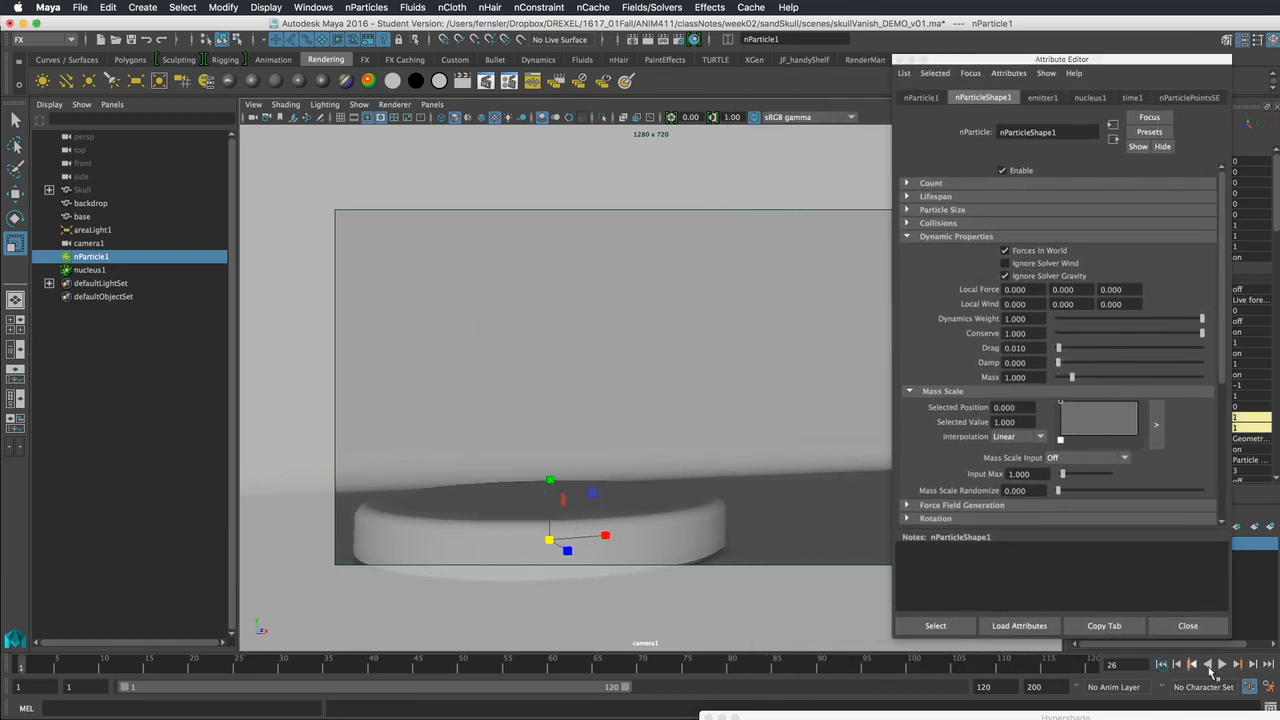
{"action": "left_click", "coordinate": [1222, 664]}
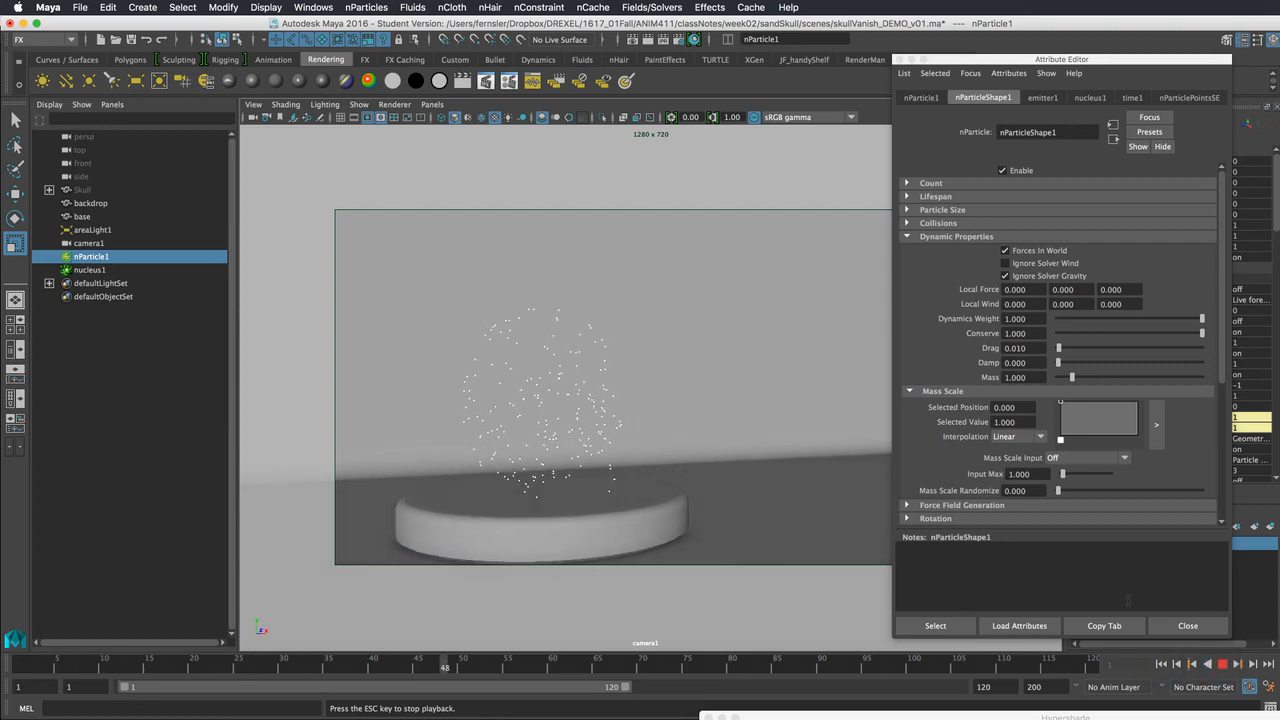
{"action": "left_click", "coordinate": [1223, 664]}
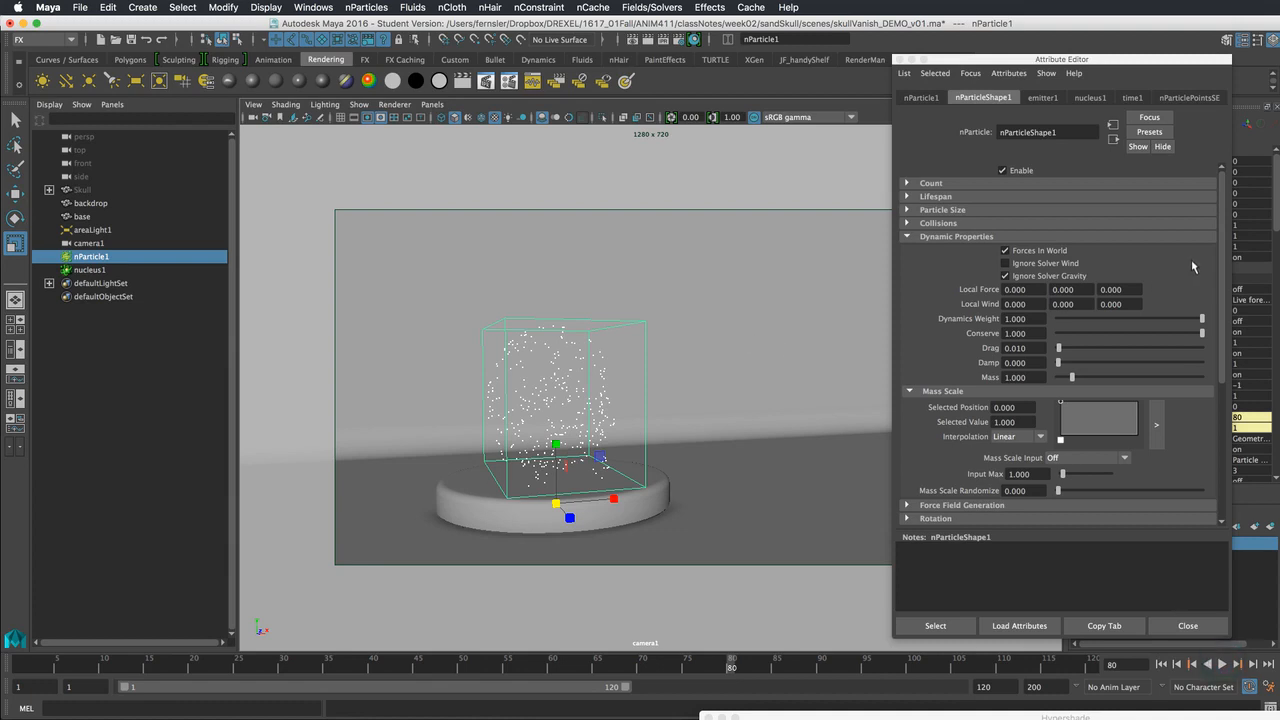
- Set the rate of emitter1 to 5000 particles per second
{"action": "left_click", "coordinate": [944, 186]}
{"action": "left_click", "coordinate": [944, 186]}
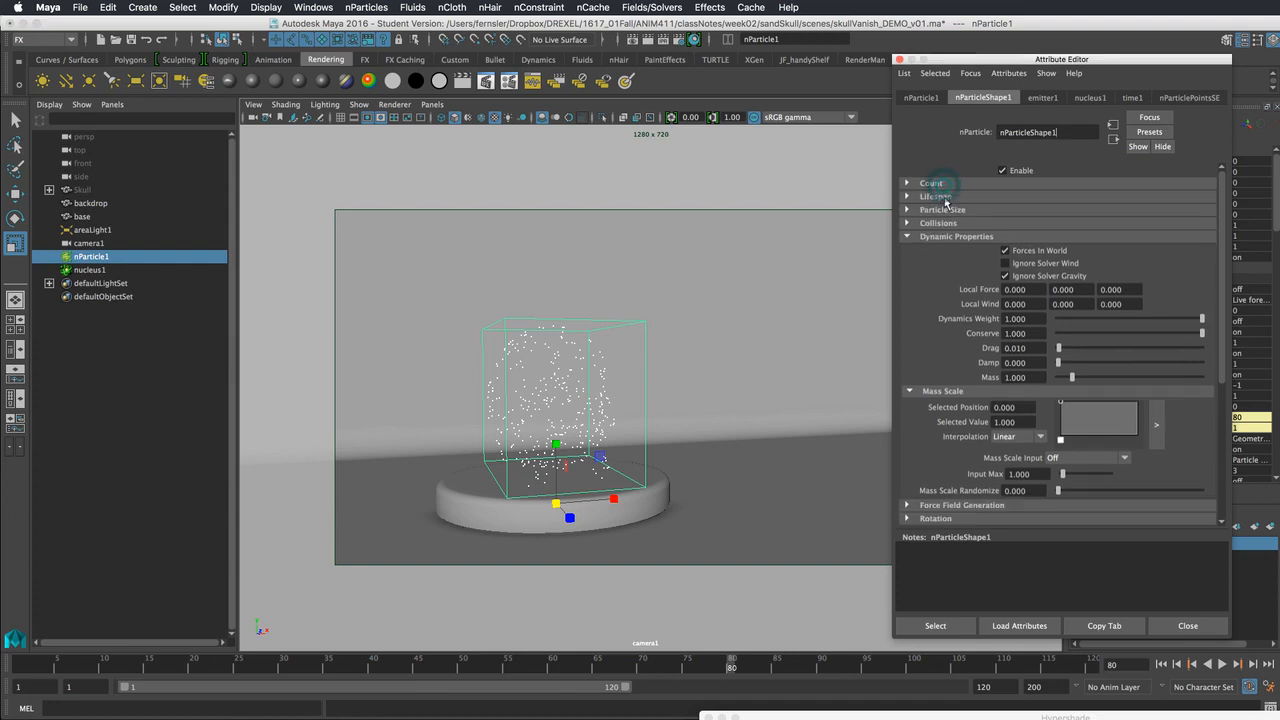
{"action": "left_click", "coordinate": [1040, 98]}
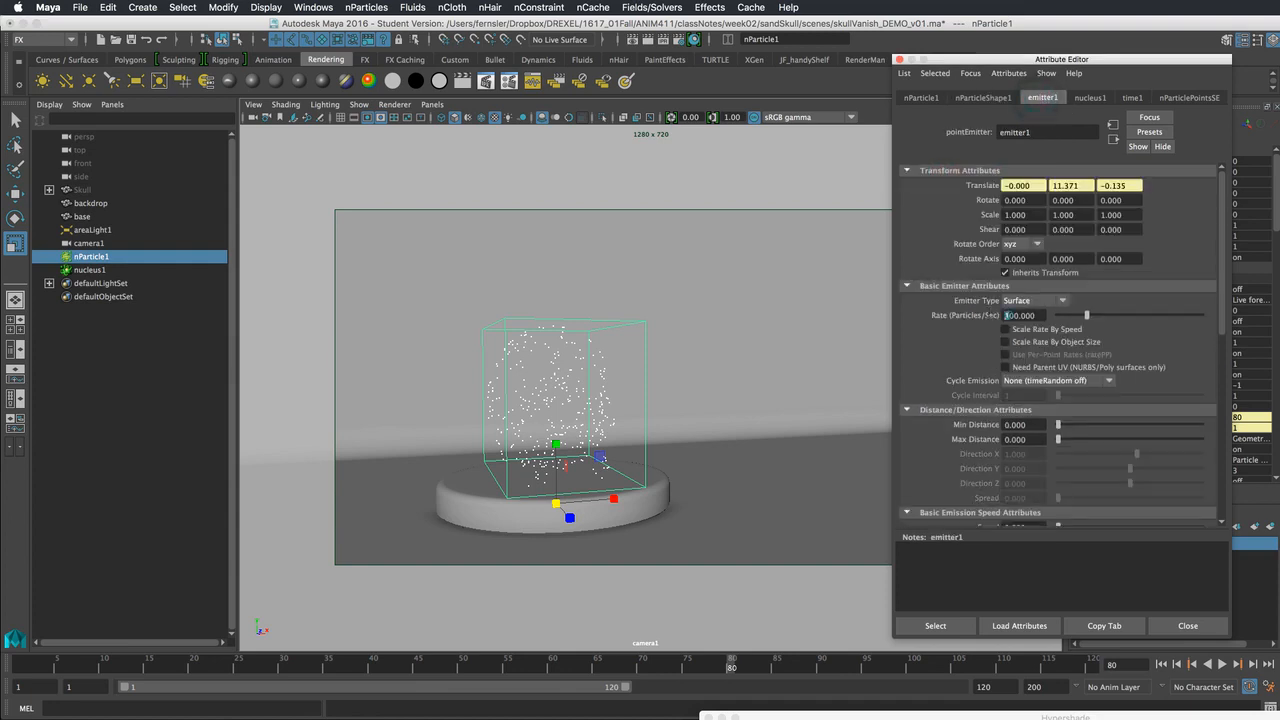
{"action": "type", "text": "50"}
{"action": "key", "text": "Return"}
- Play the denser emission from frame 1 to check the skull shape, and return to frame 1
{"action": "left_click", "coordinate": [1165, 664]}
{"action": "left_click", "coordinate": [1222, 664]}
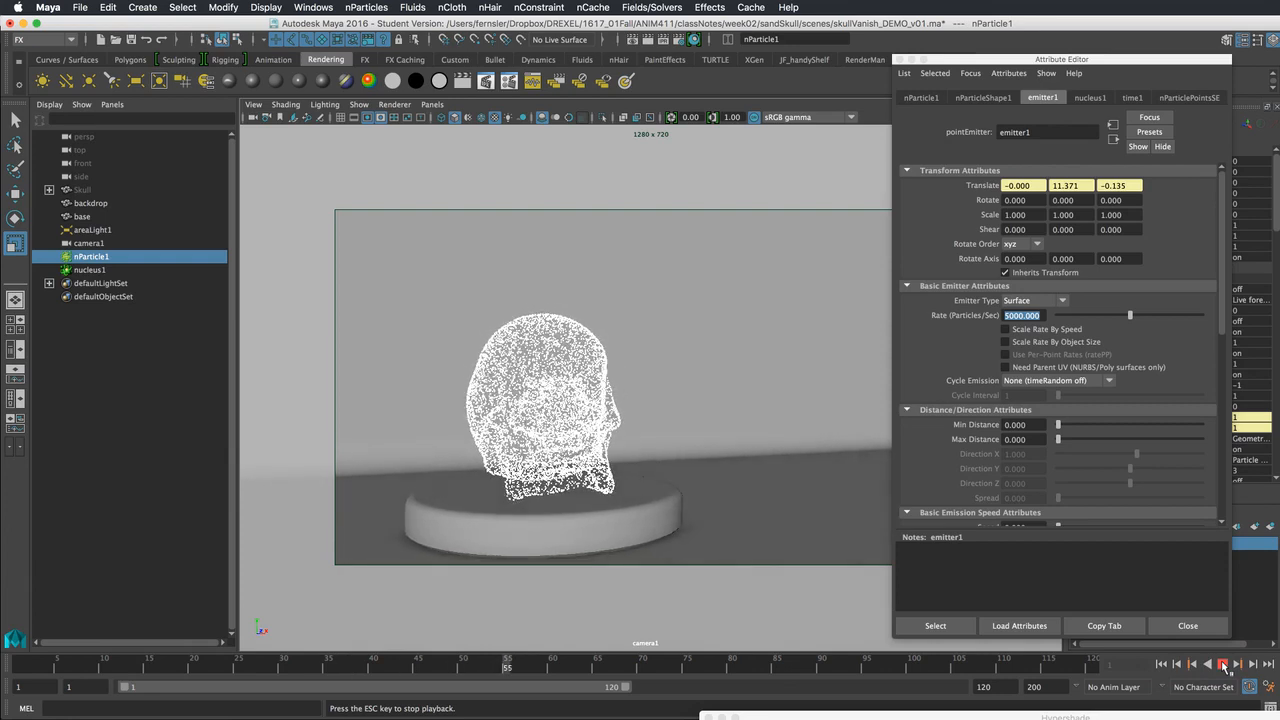
{"action": "left_click", "coordinate": [1223, 665]}
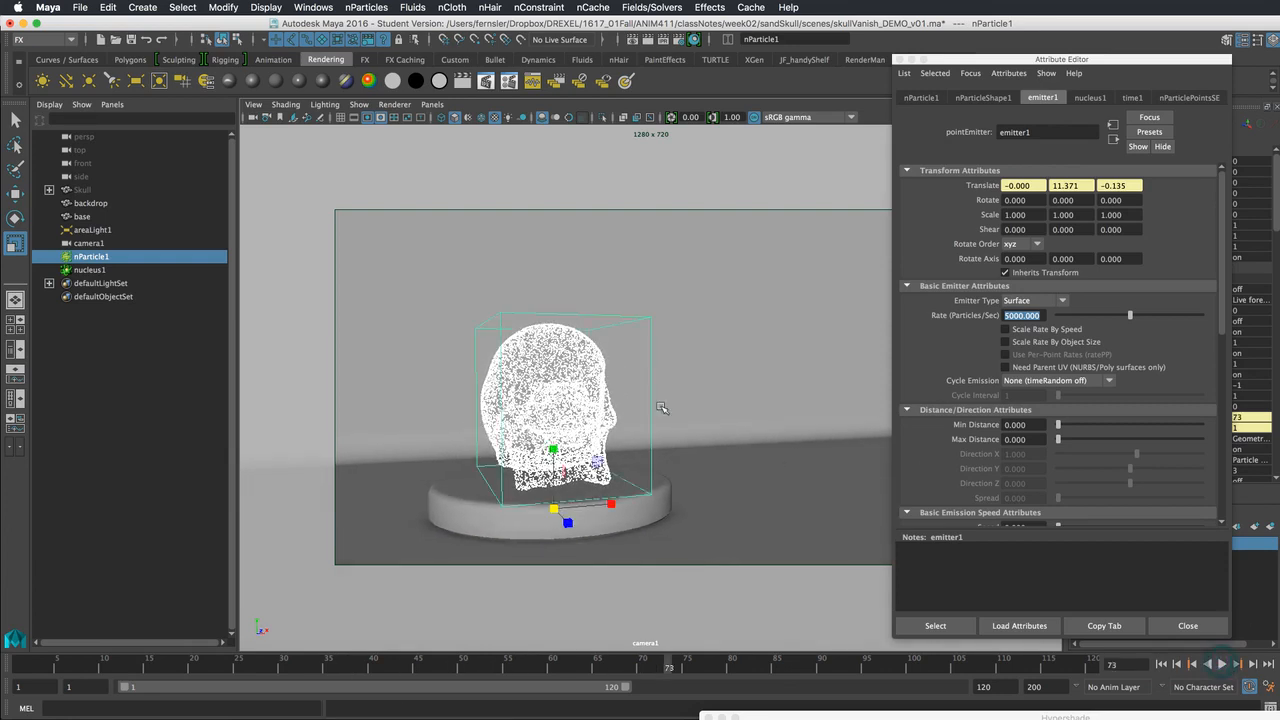
{"action": "key", "text": "alt+v"}
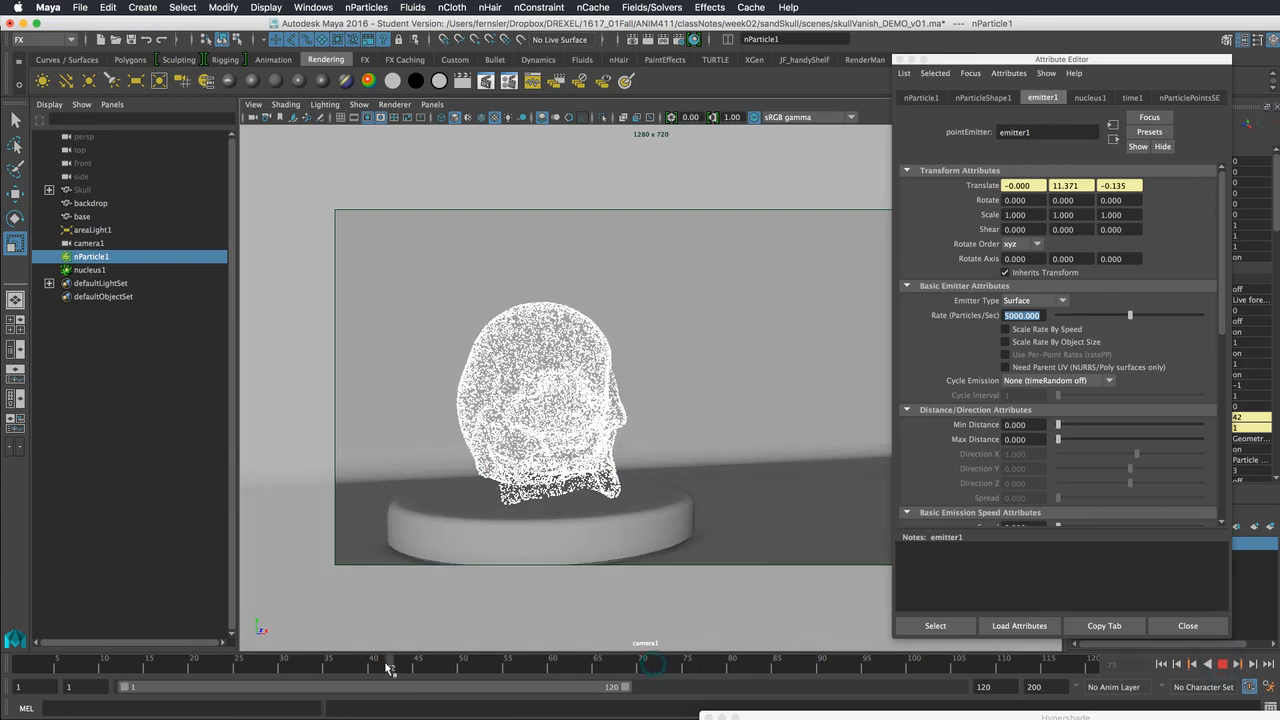
{"action": "left_click_drag", "start_coordinate": [45, 665], "coordinate": [12, 662]}
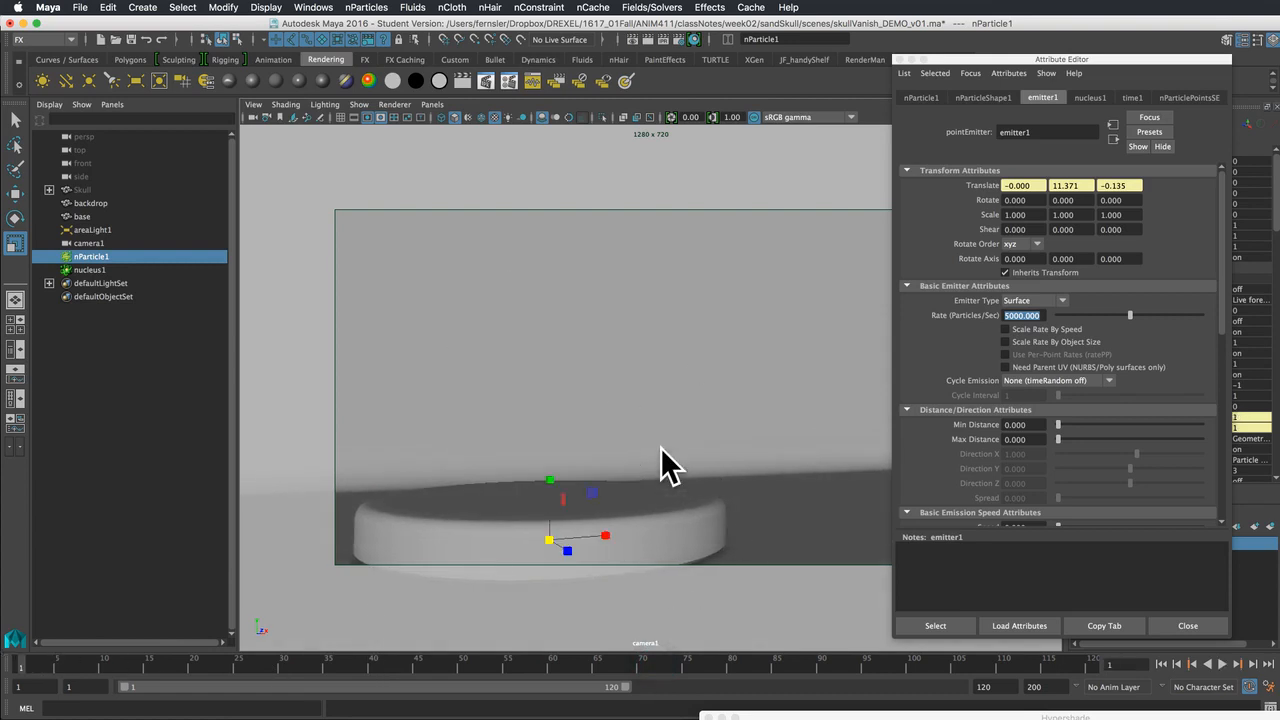
- Bring up the Hypershade, look over the SkullVanish texture nodes with the concrete texture enlarged, and move the window aside
{"action": "left_click_drag", "start_coordinate": [859, 718], "coordinate": [683, 171]}
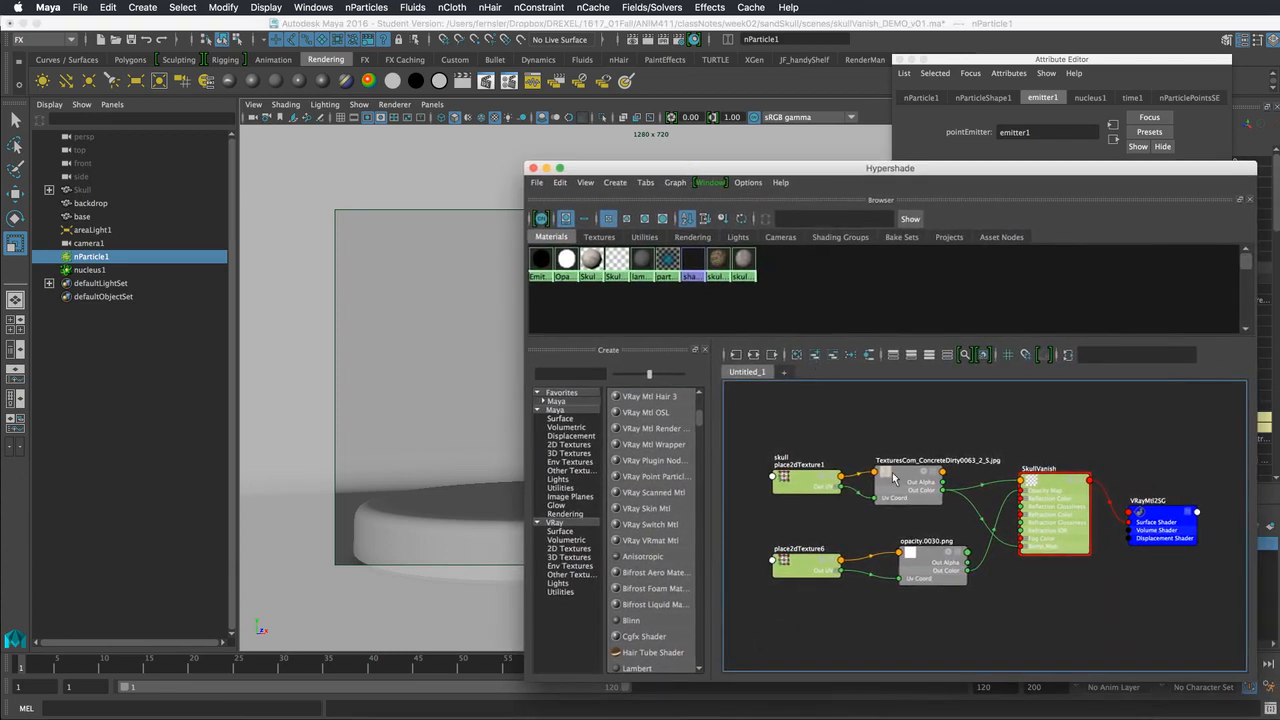
{"action": "left_click_drag", "start_coordinate": [895, 478], "coordinate": [913, 476]}
{"action": "mouse_move", "coordinate": [933, 551]}
{"action": "left_mouse_down"}
{"action": "mouse_move", "coordinate": [943, 573]}
{"action": "mouse_move", "coordinate": [934, 546]}
{"action": "left_mouse_up"}
{"action": "right_click_drag", "start_coordinate": [877, 479], "coordinate": [1073, 487], "text": "alt"}
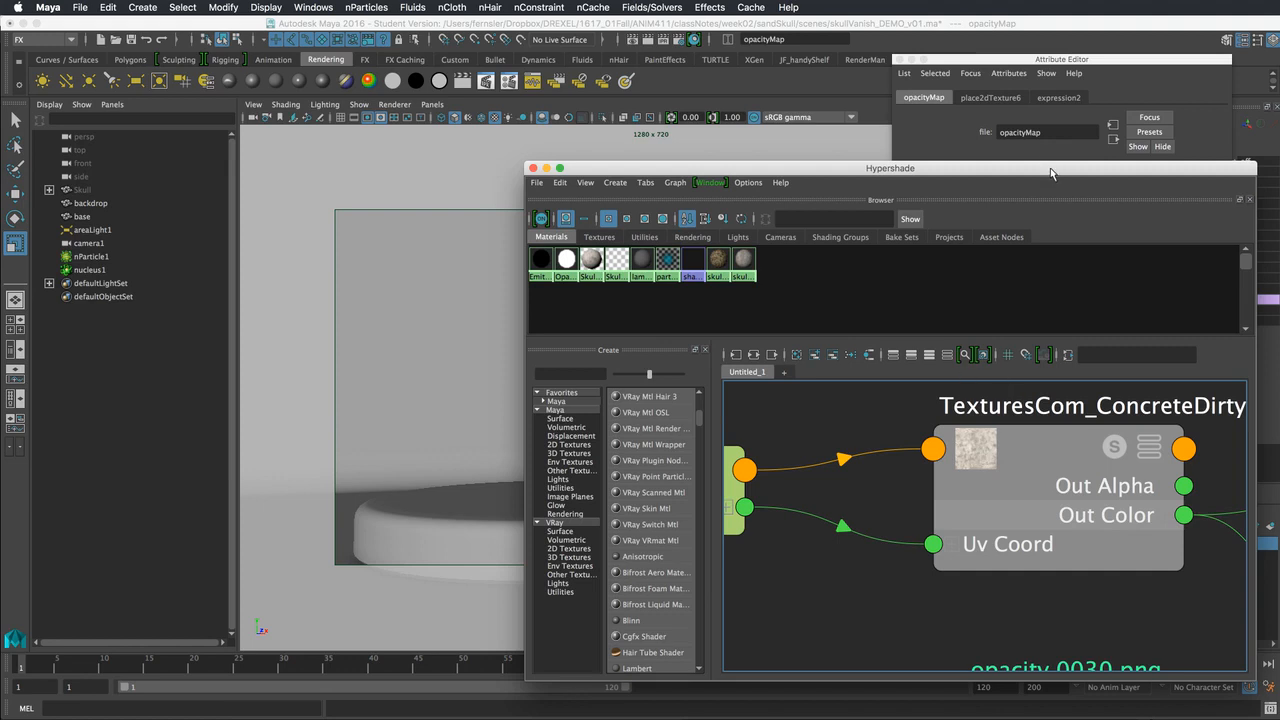
{"action": "left_click_drag", "start_coordinate": [1056, 175], "coordinate": [747, 608]}
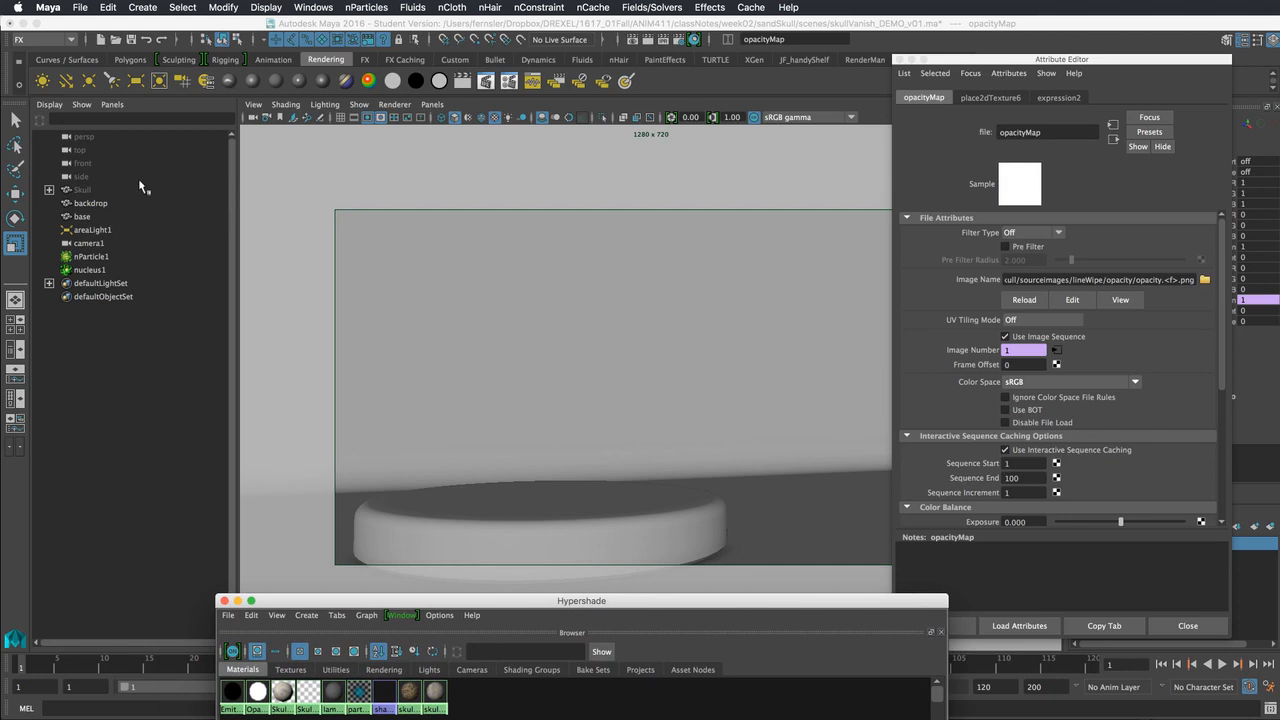
- Connect the TexturesCom_ConcreteDirty texture to the Particle Color of the skull's emitter1, and tuck the Hypershade away
{"action": "left_click", "coordinate": [49, 190]}
{"action": "left_click", "coordinate": [105, 203]}
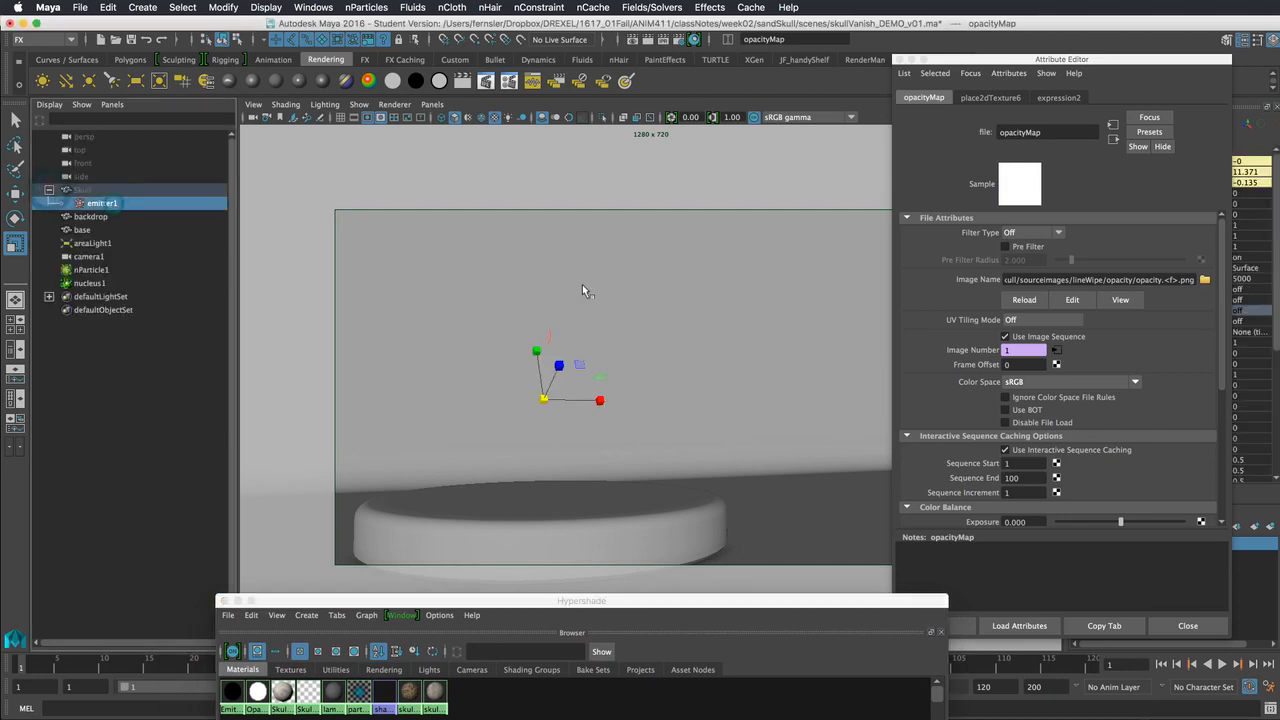
{"action": "left_click_drag", "start_coordinate": [1223, 188], "coordinate": [1220, 395]}
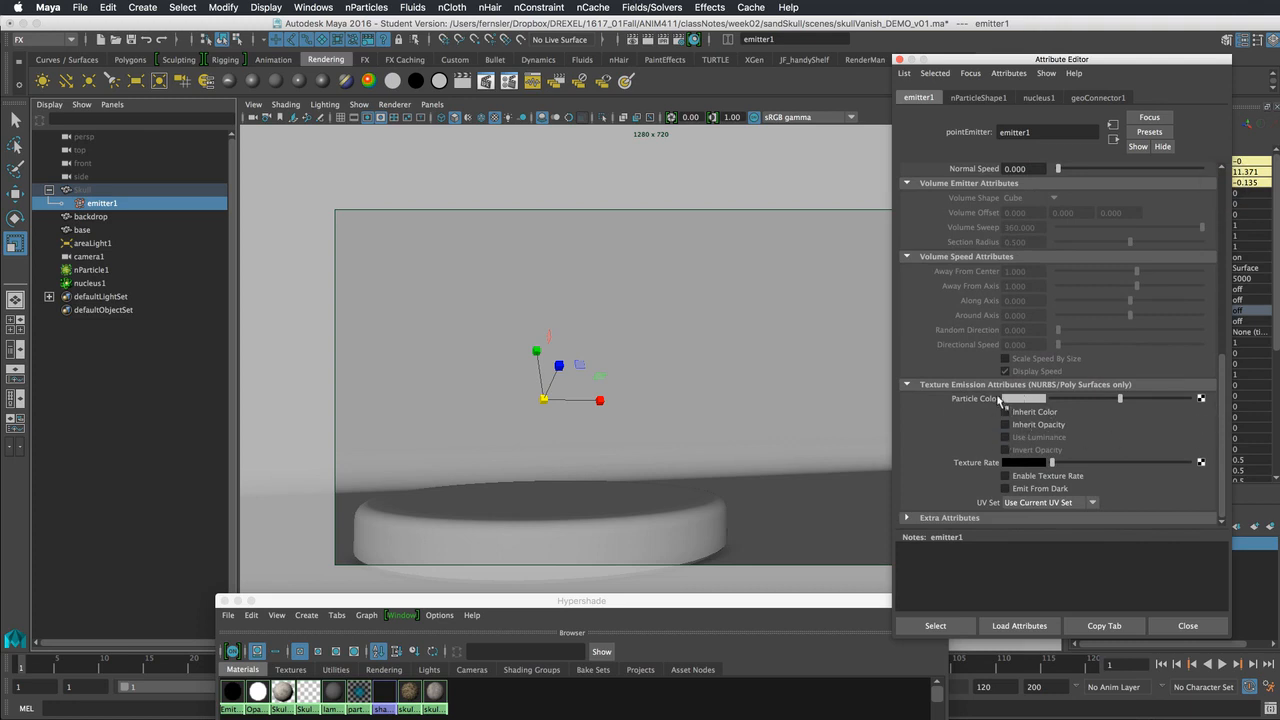
{"action": "left_click_drag", "start_coordinate": [790, 599], "coordinate": [702, 142]}
{"action": "middle_click_drag", "start_coordinate": [638, 414], "coordinate": [977, 402]}
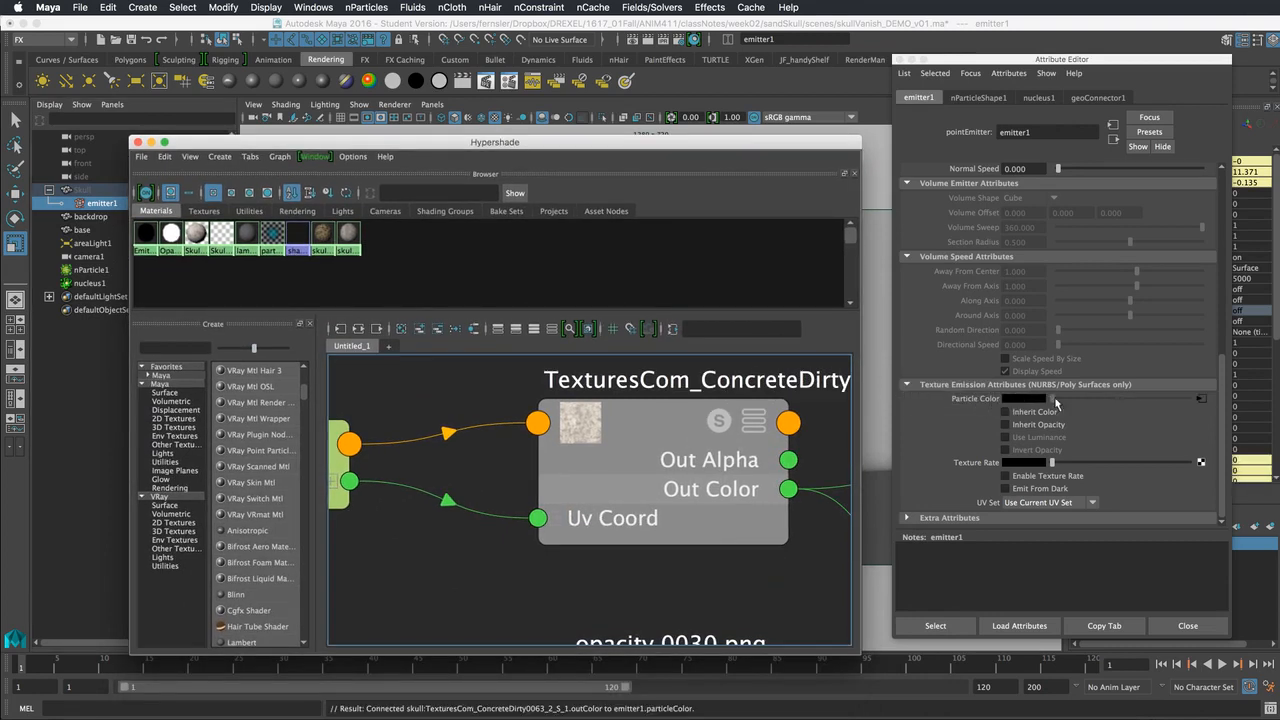
{"action": "double_click", "coordinate": [589, 160]}
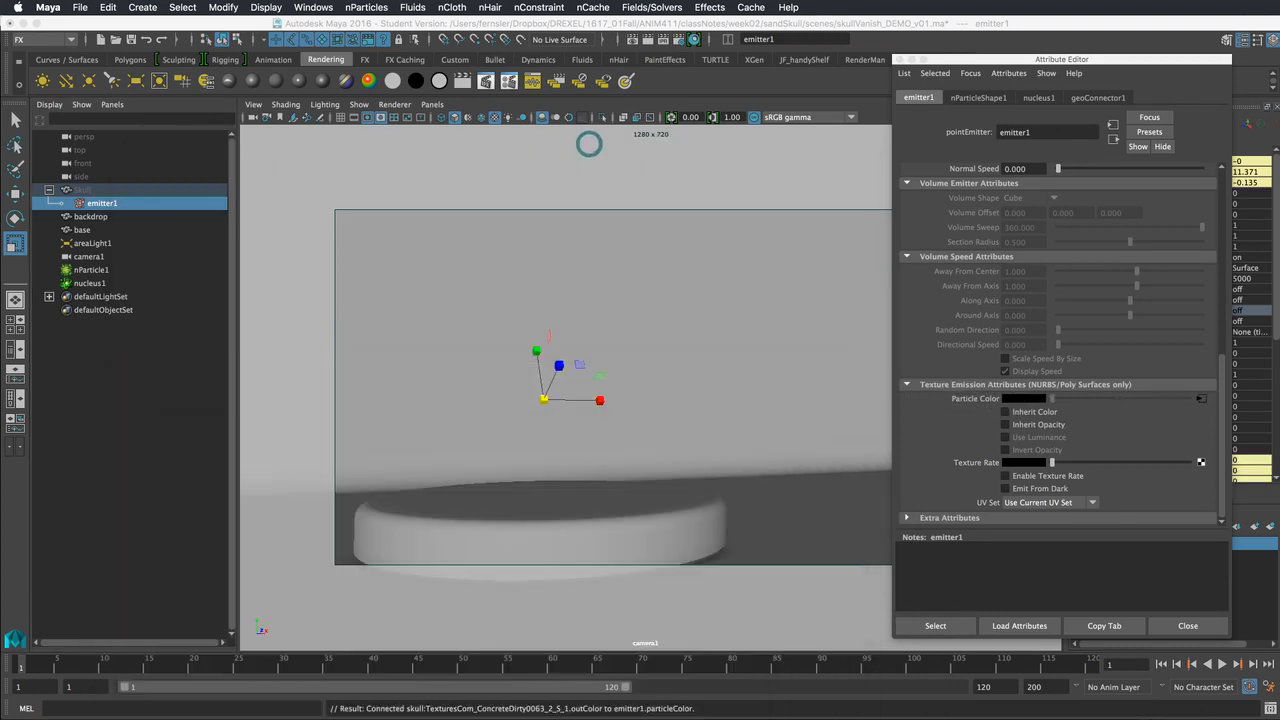
- Enable Inherit Color in emitter1's texture emission attributes and play the simulation from frame 1
{"action": "left_click", "coordinate": [1006, 412]}
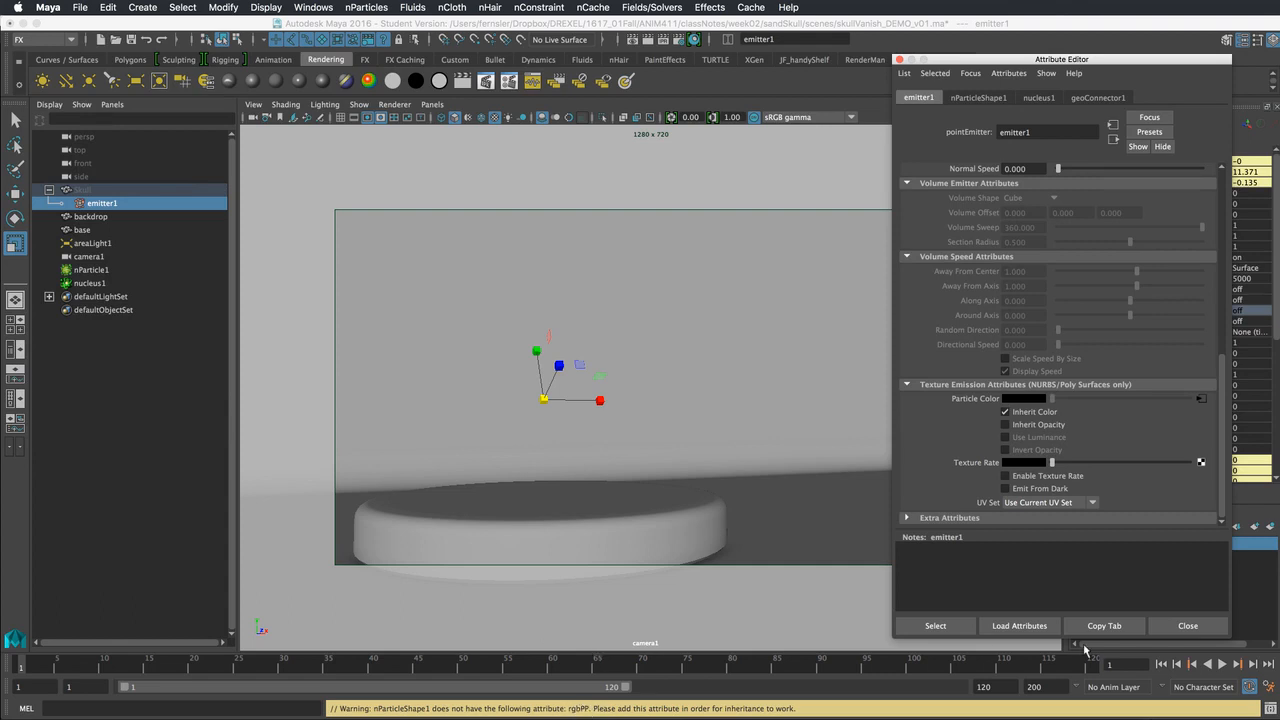
{"action": "left_click", "coordinate": [1221, 664]}
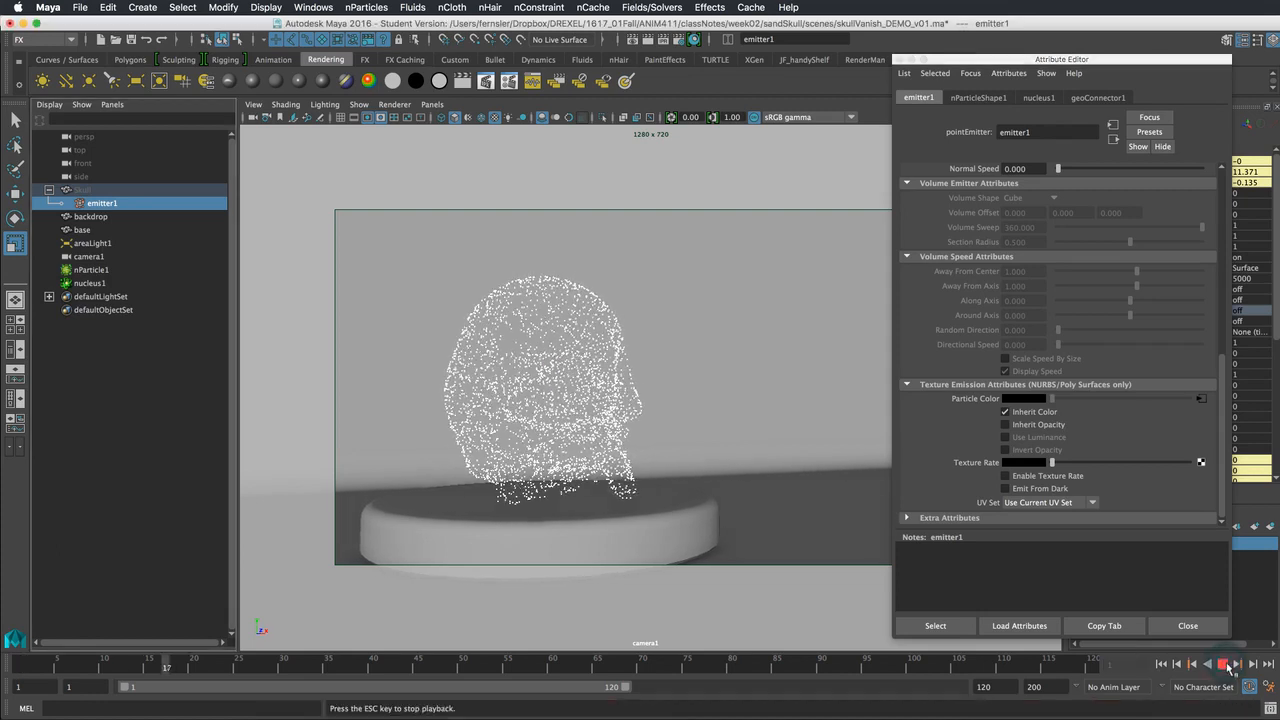
- Add a per-particle color attribute to nParticleShape1 through its dynamic attributes
{"action": "left_click", "coordinate": [613, 347]}
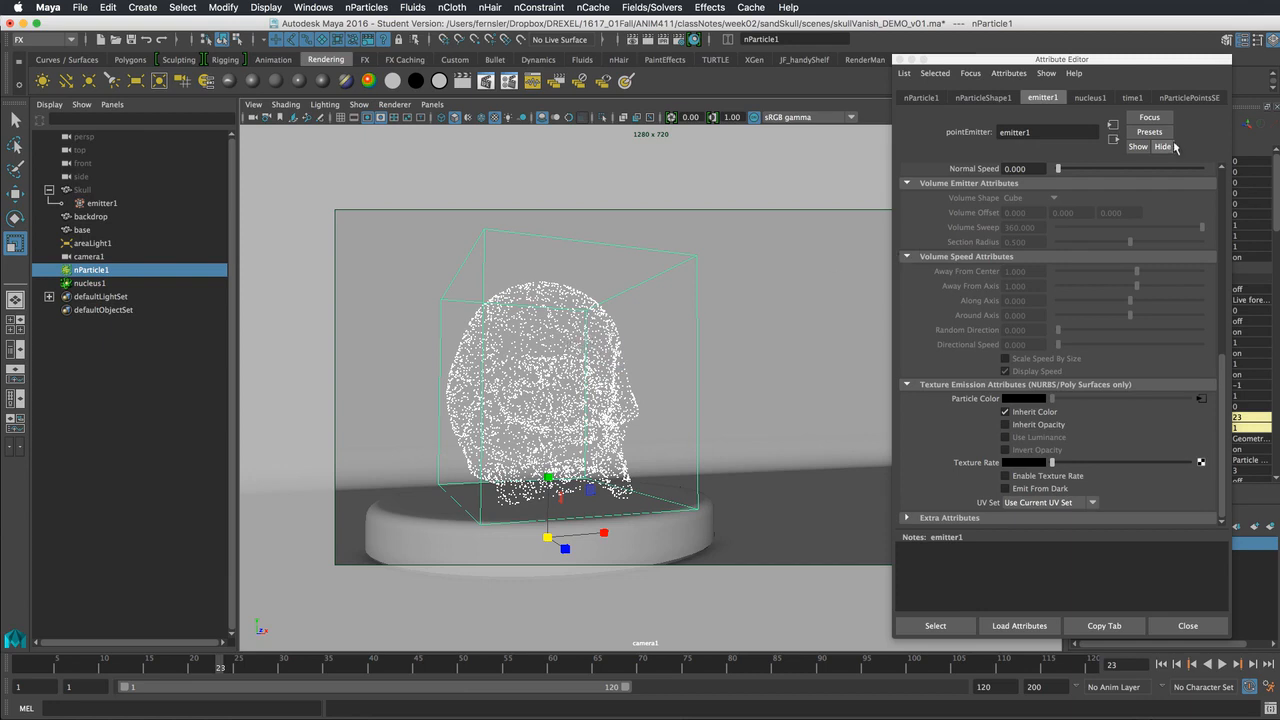
{"action": "left_click", "coordinate": [984, 98]}
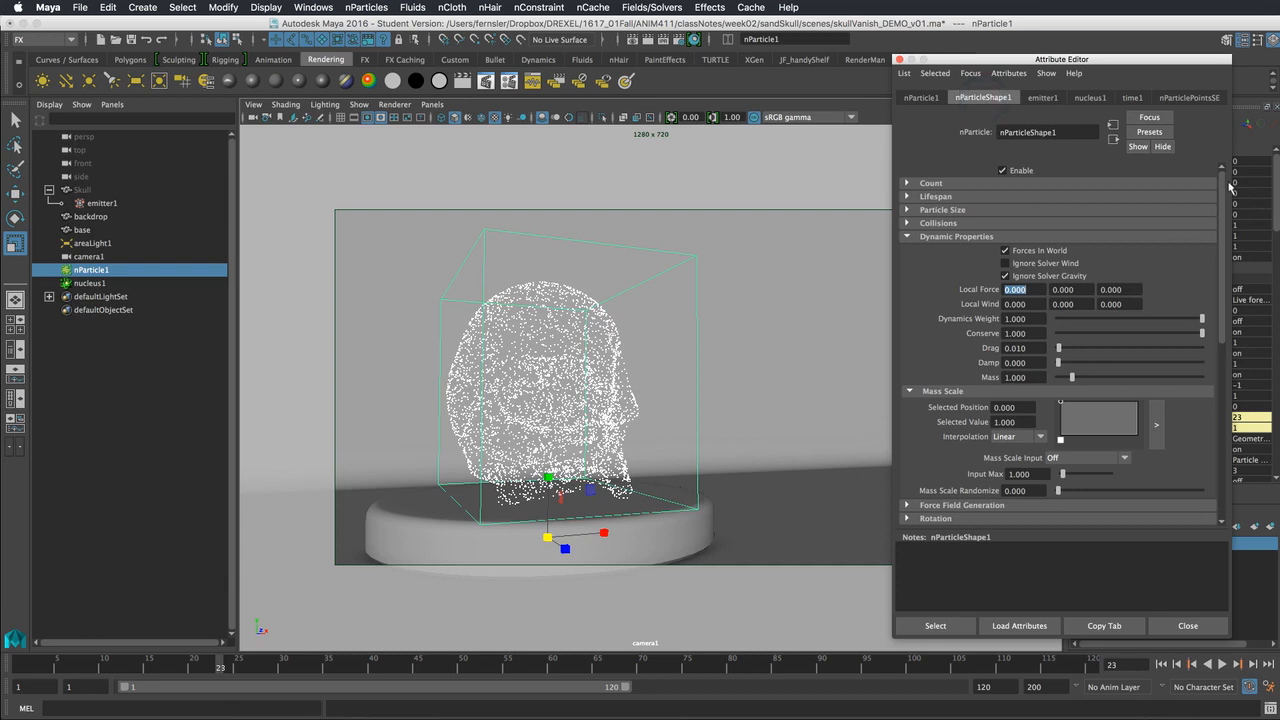
{"action": "left_click_drag", "start_coordinate": [1226, 188], "coordinate": [1210, 368]}
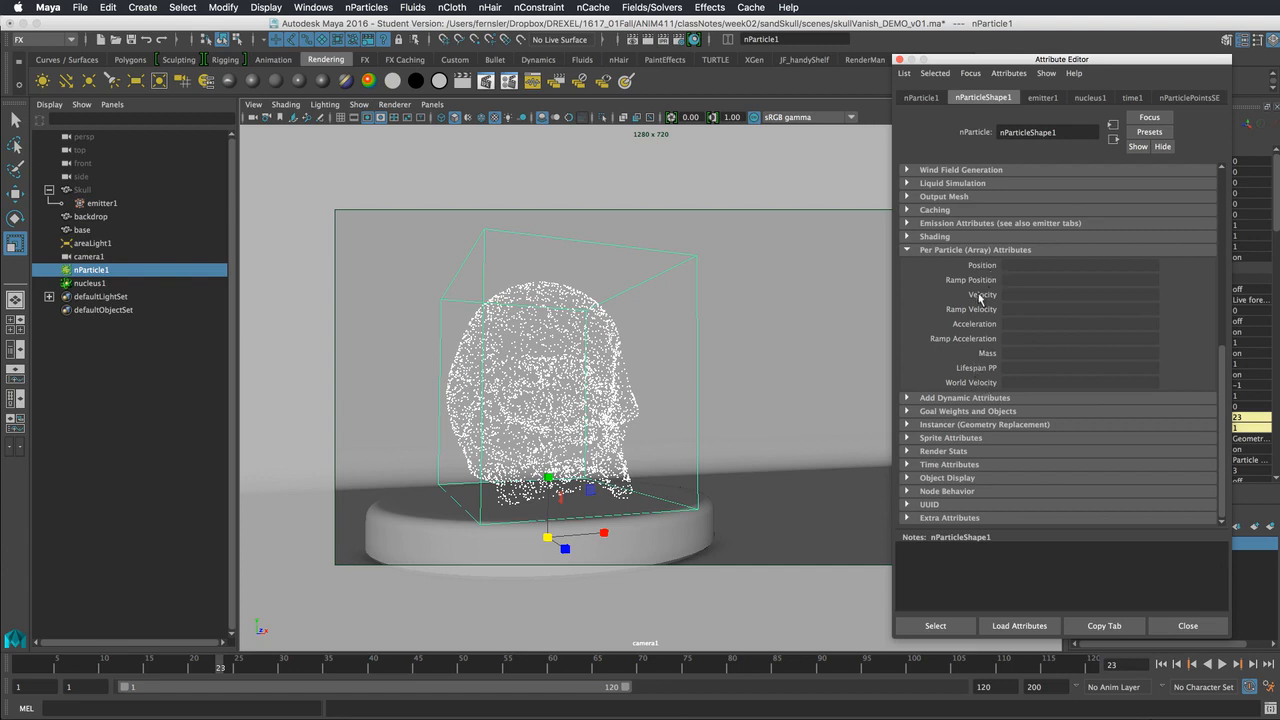
{"action": "left_click", "coordinate": [907, 398]}
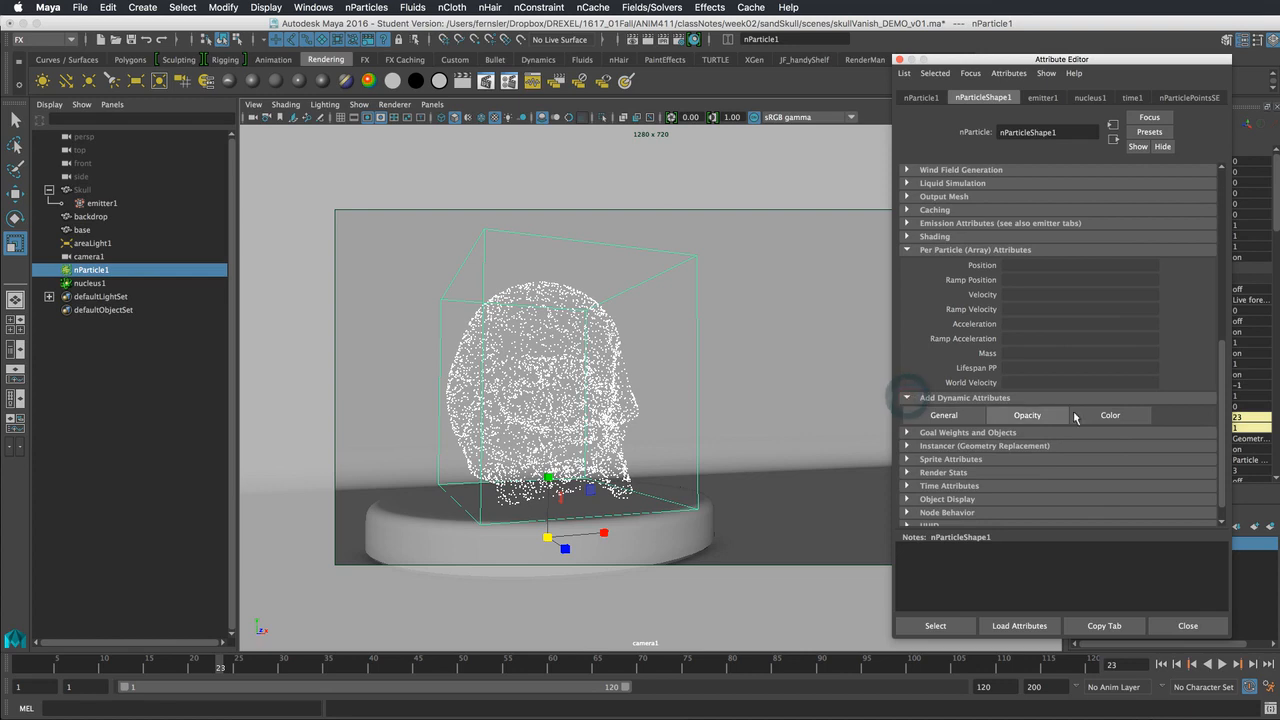
{"action": "left_click", "coordinate": [1111, 416]}
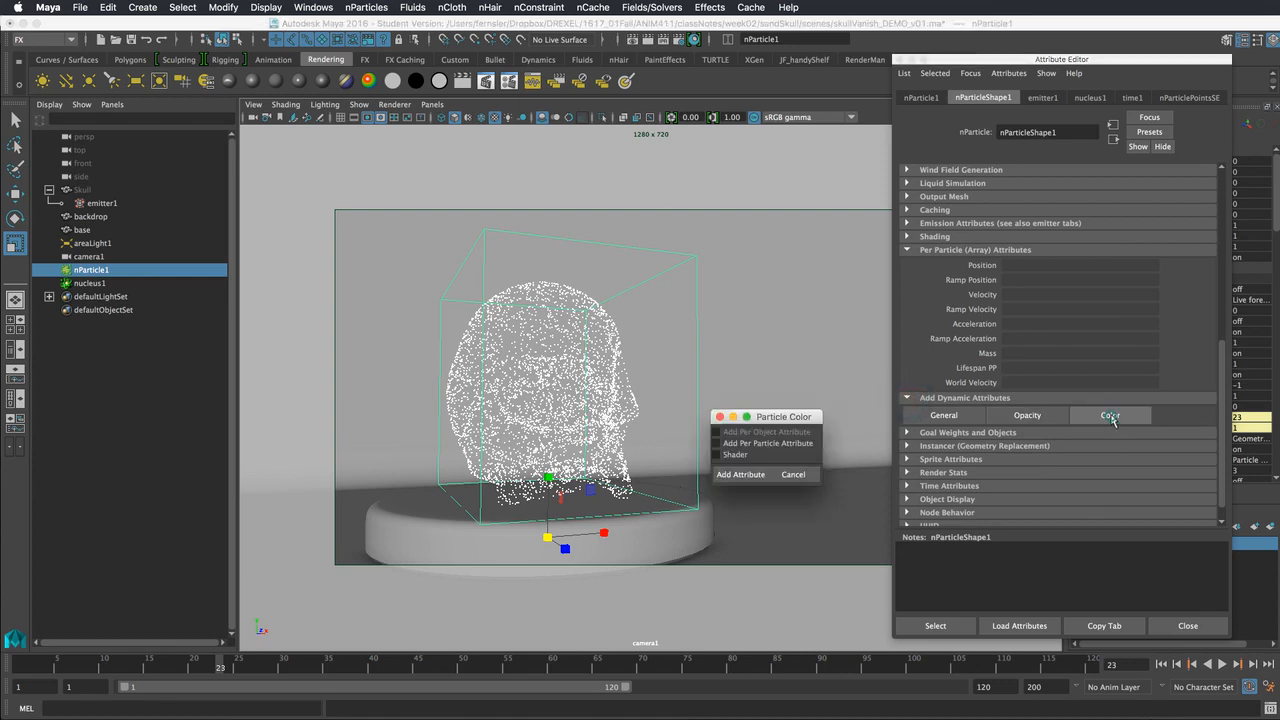
{"action": "left_click", "coordinate": [782, 446]}
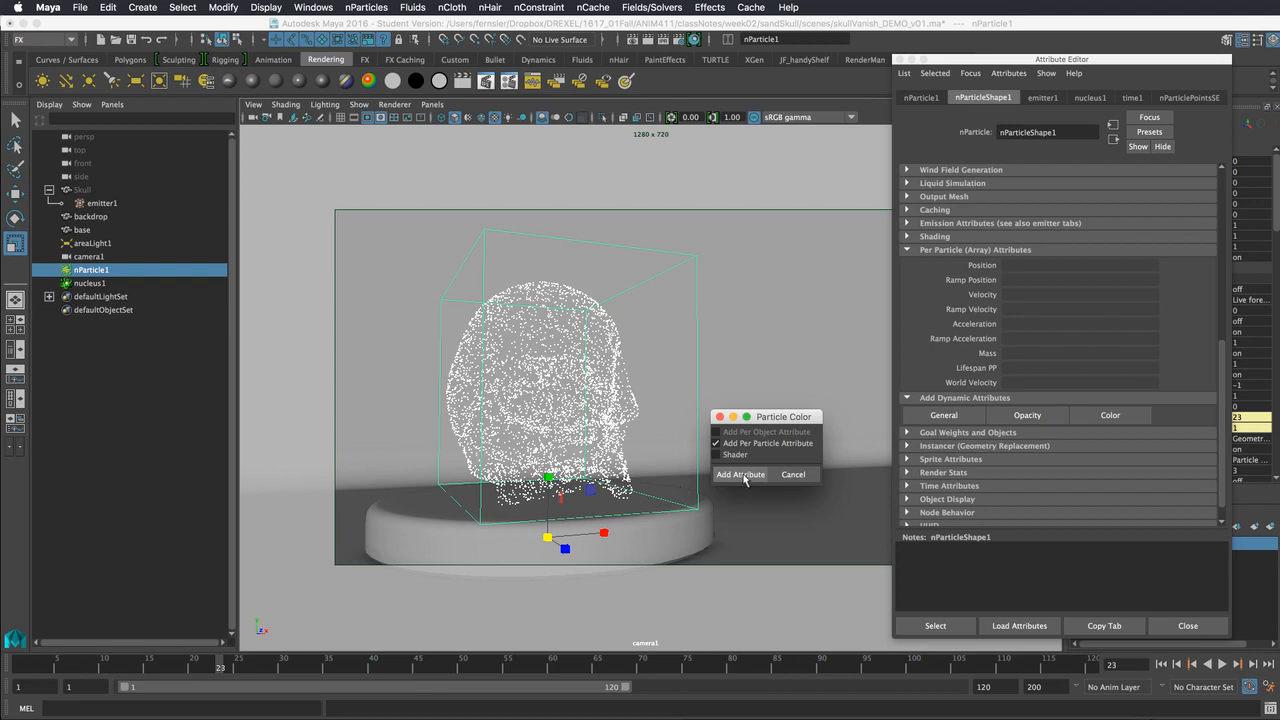
{"action": "left_click_drag", "start_coordinate": [761, 418], "coordinate": [850, 284]}
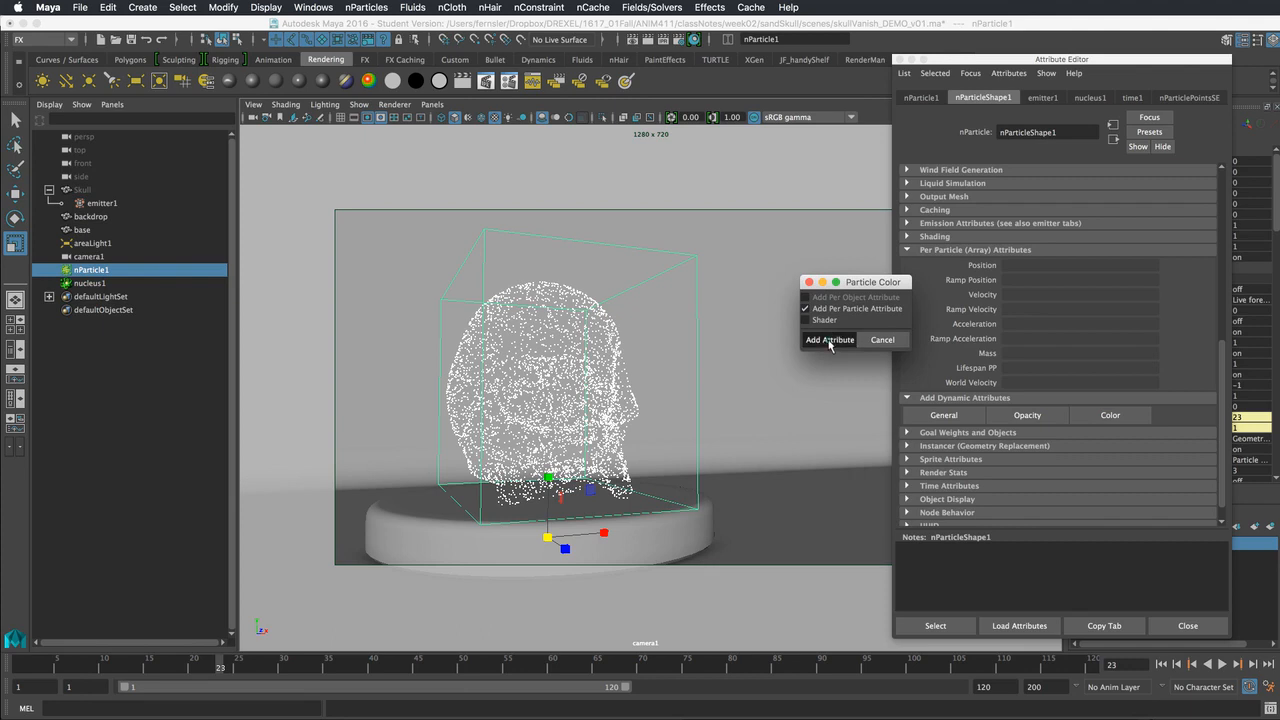
{"action": "left_click", "coordinate": [830, 340]}
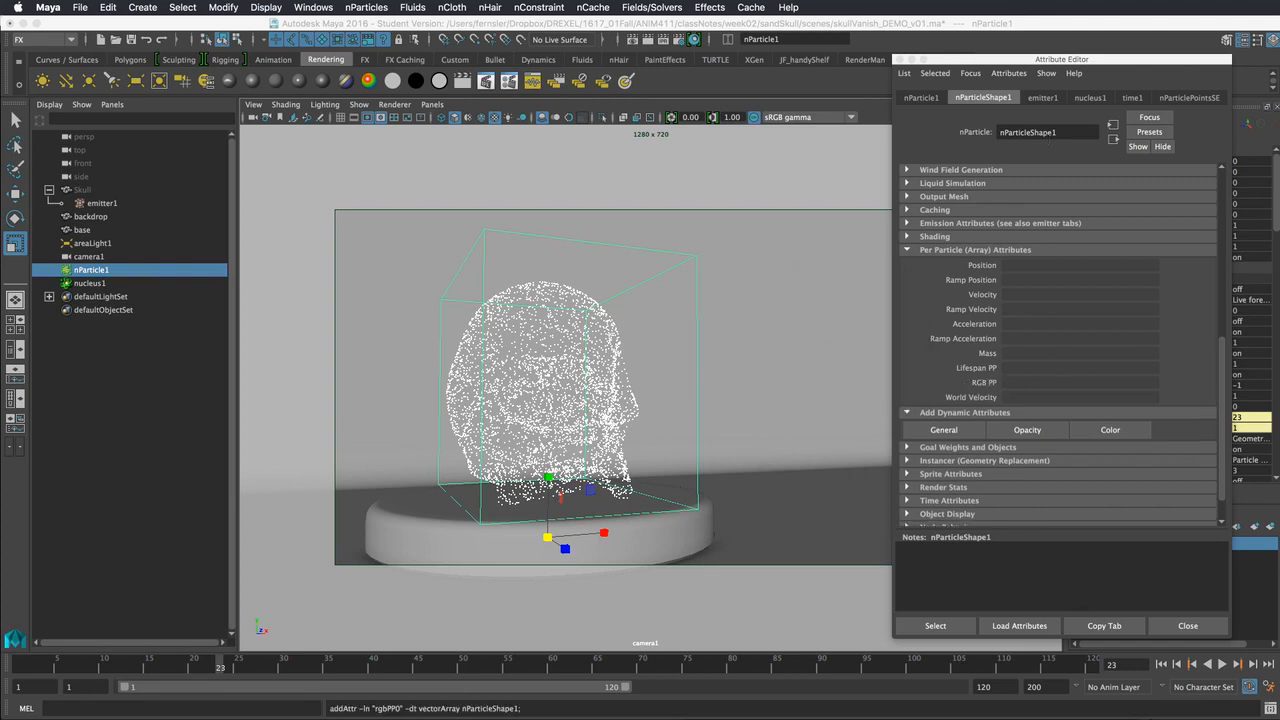
- Show emitter1's attributes again and play the simulation from frame 1 to check the inherited particle colors
{"action": "left_click", "coordinate": [1042, 98]}
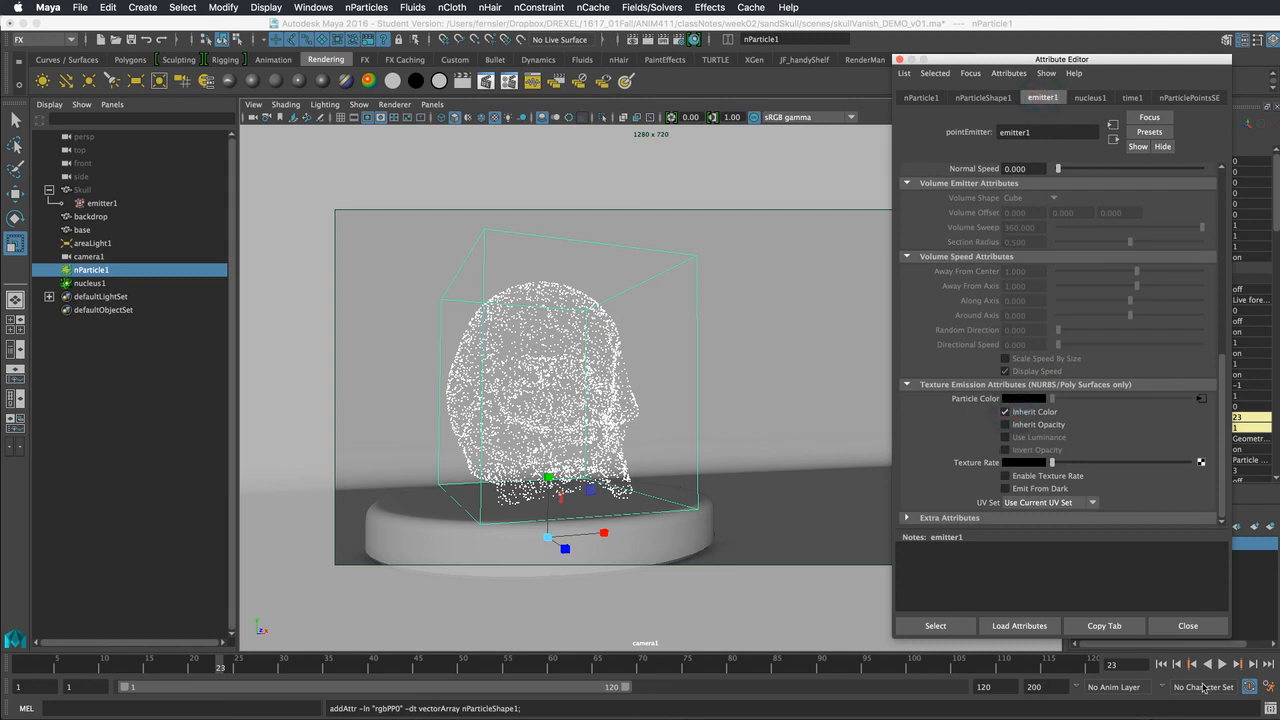
{"action": "left_click", "coordinate": [1161, 664]}
{"action": "left_click", "coordinate": [1222, 664]}
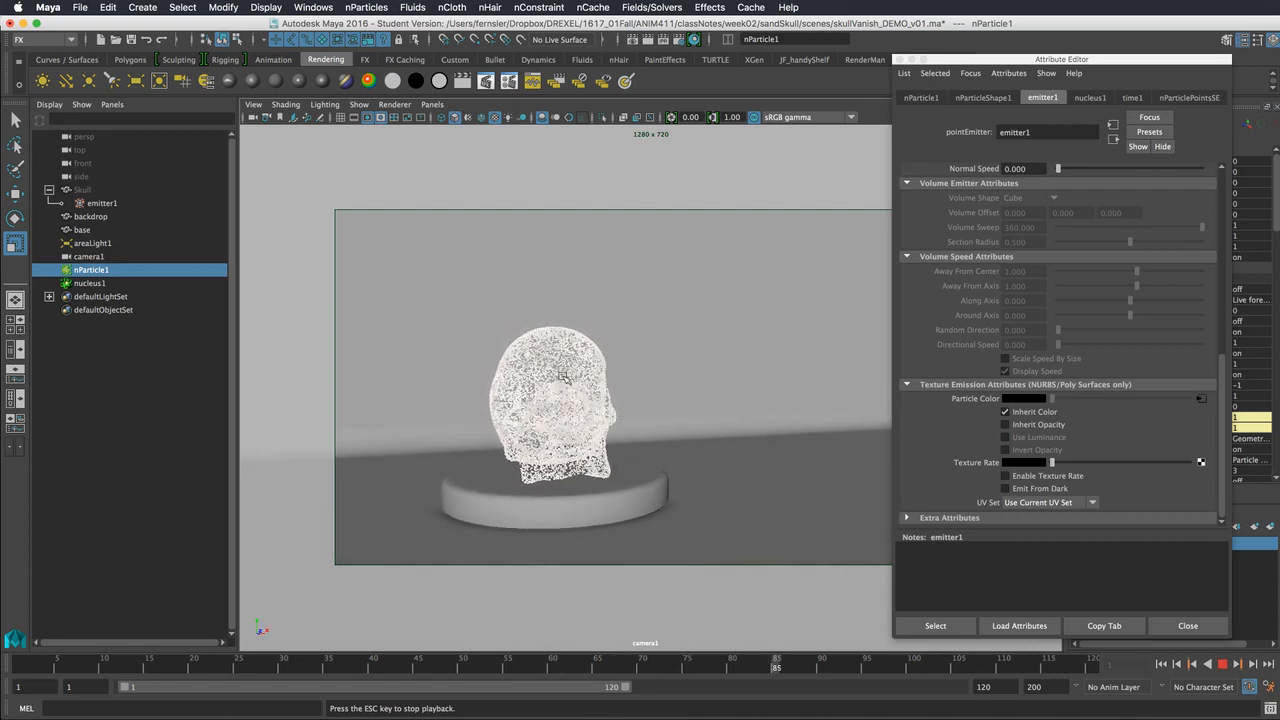
{"action": "left_click", "coordinate": [1223, 665]}
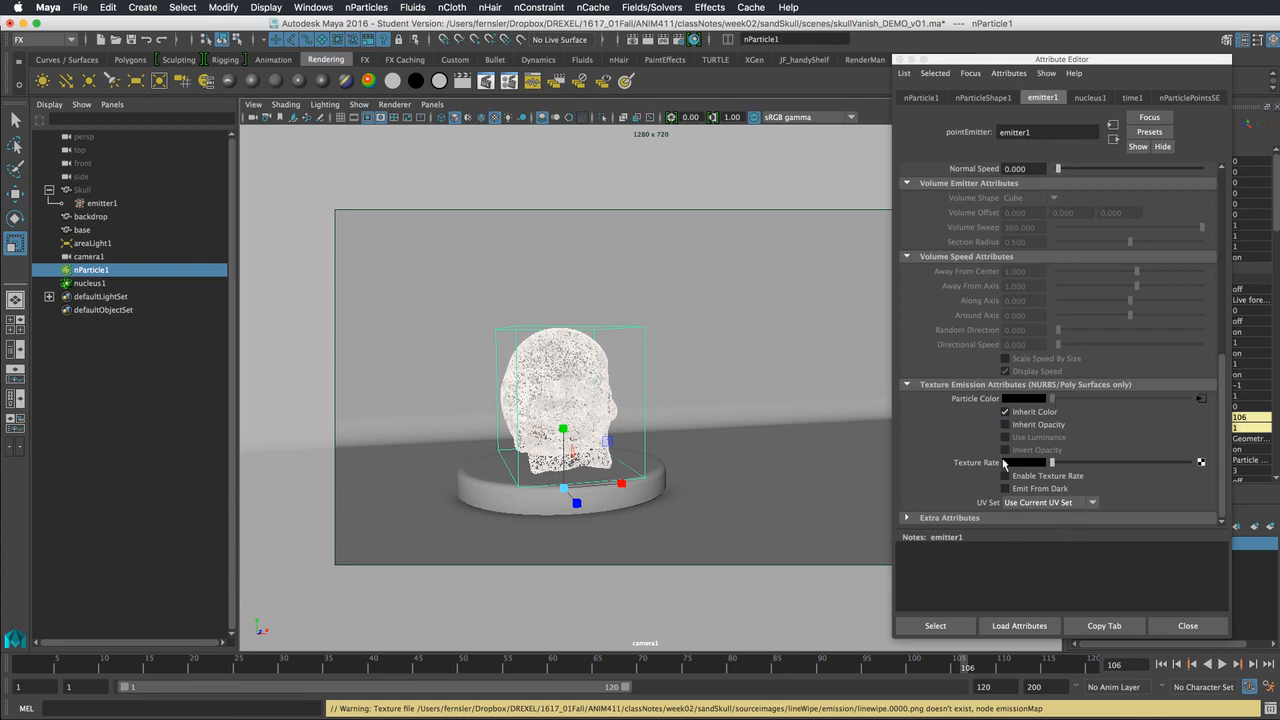
- Examine the UV Set choices in emitter1's texture emission attributes, keeping Use Current UV Set
{"action": "left_click", "coordinate": [1093, 503]}
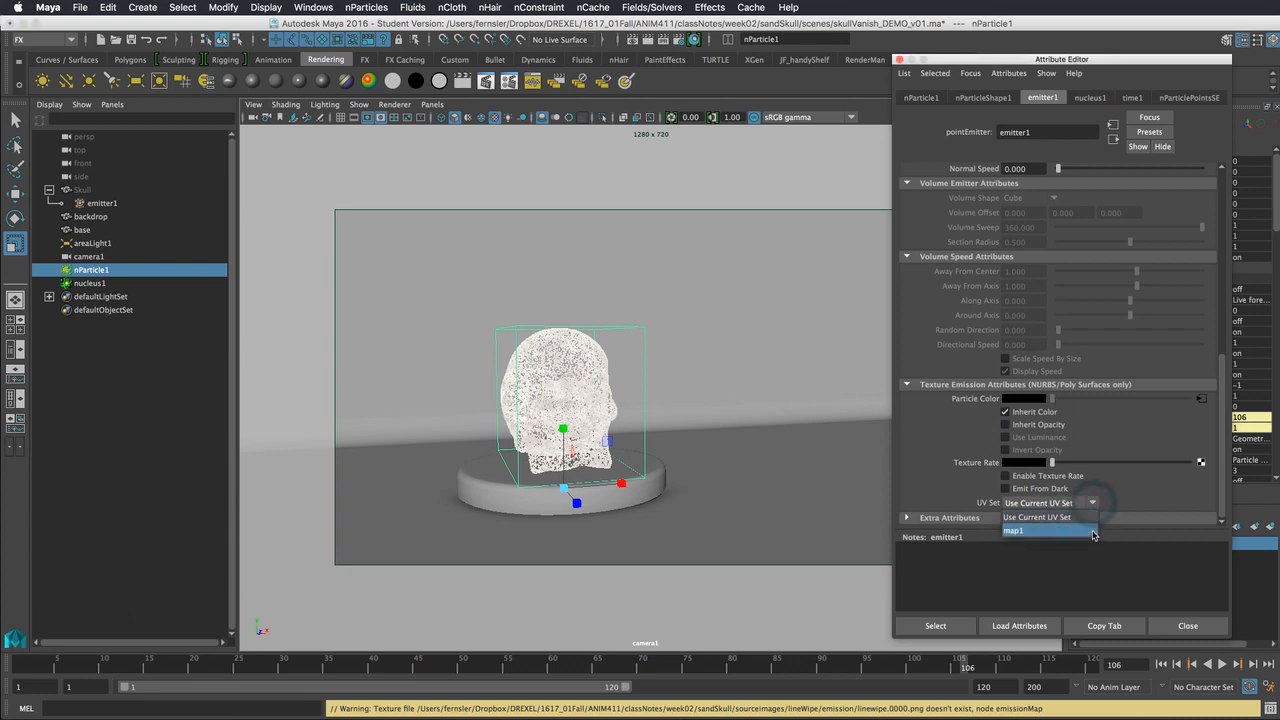
{"action": "left_click", "coordinate": [1092, 505]}
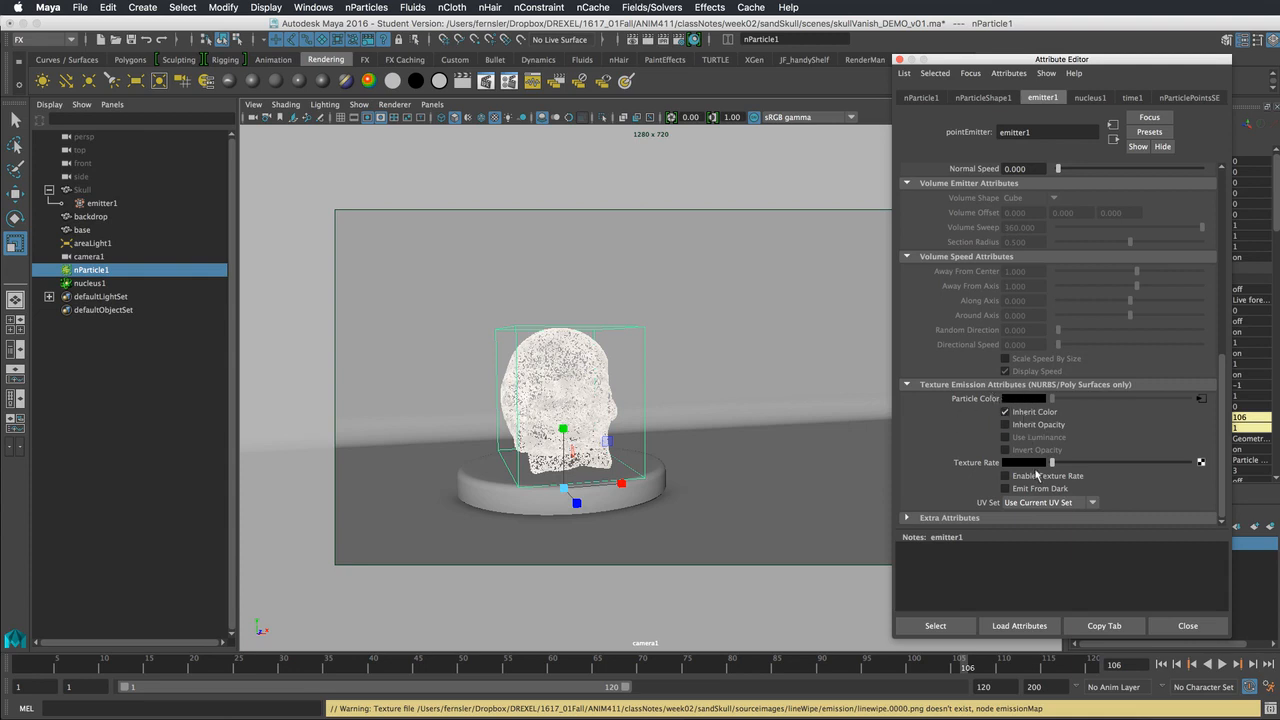
{"action": "left_click", "coordinate": [1083, 507]}
{"action": "left_click", "coordinate": [1092, 503]}
{"action": "left_click", "coordinate": [1091, 504]}
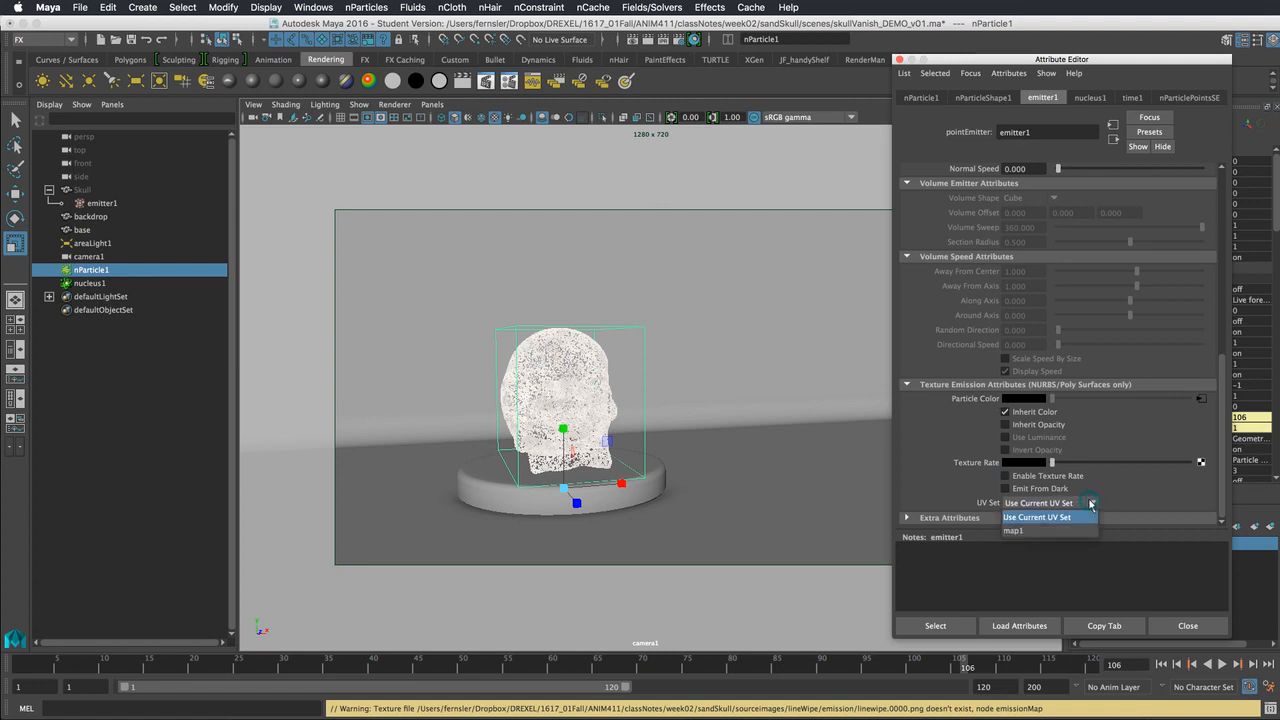
{"action": "left_click", "coordinate": [1029, 532]}
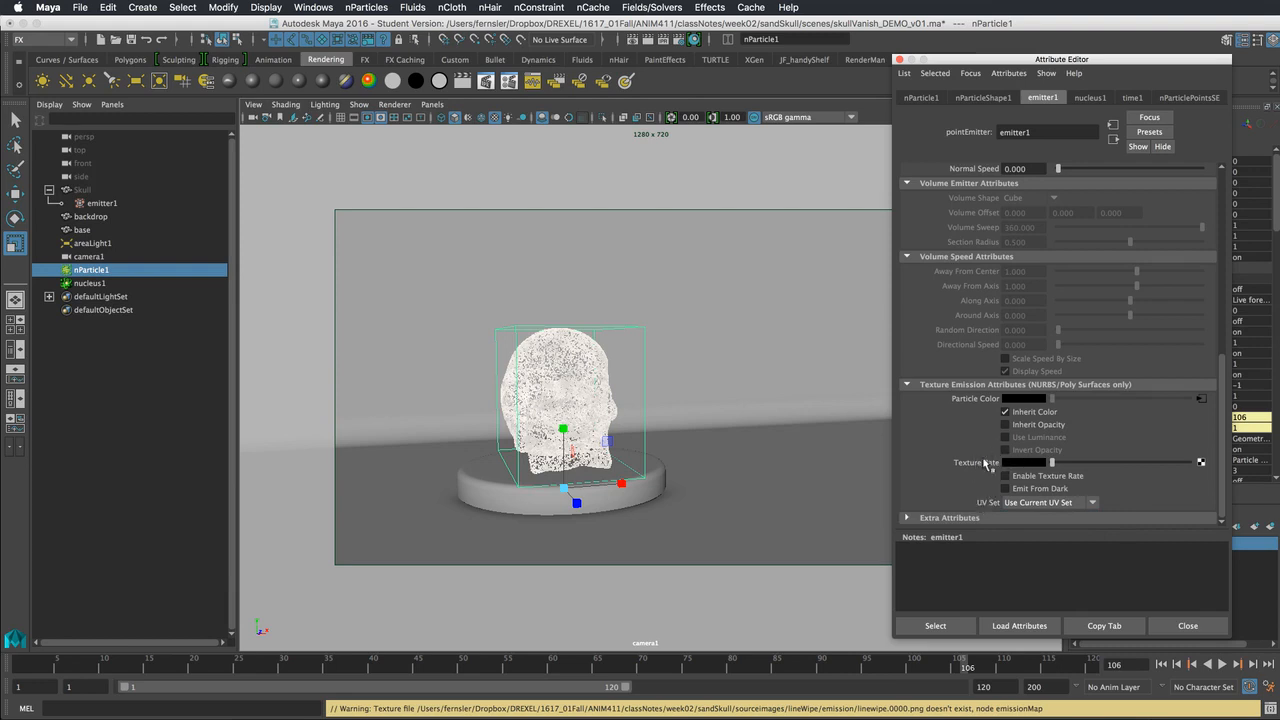
{"action": "left_click", "coordinate": [1076, 505]}
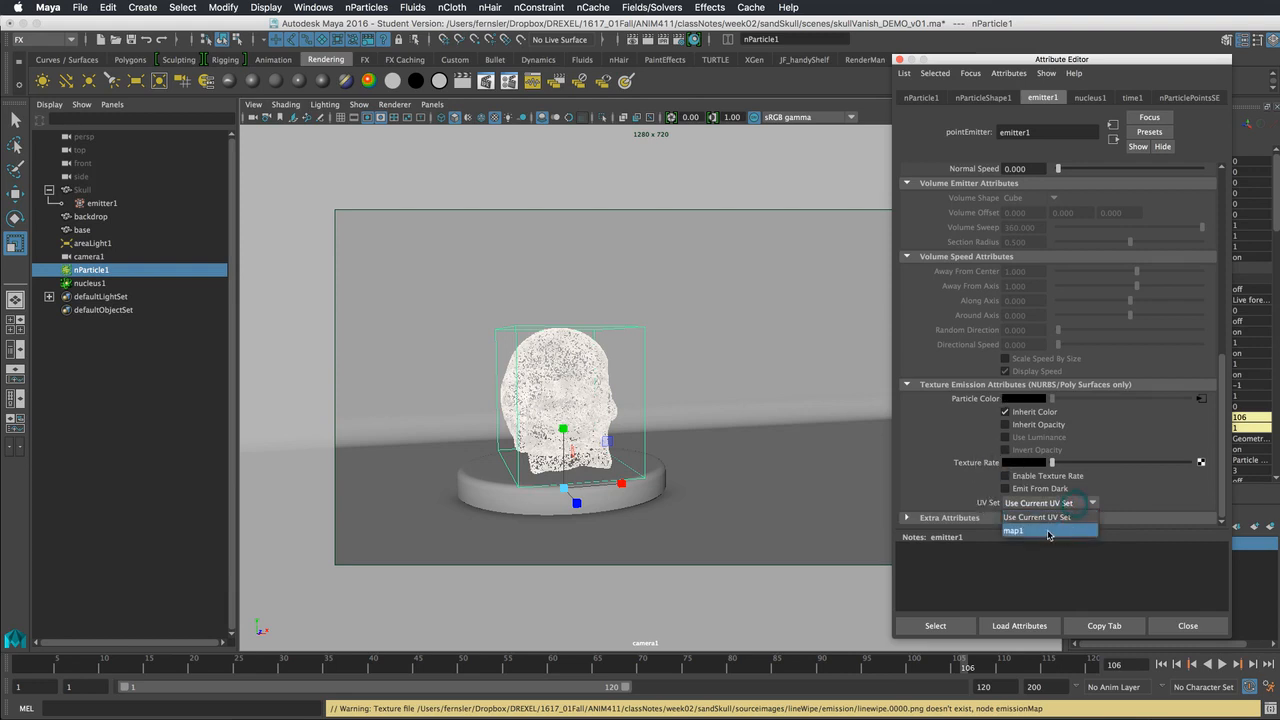
{"action": "left_click", "coordinate": [1104, 500]}
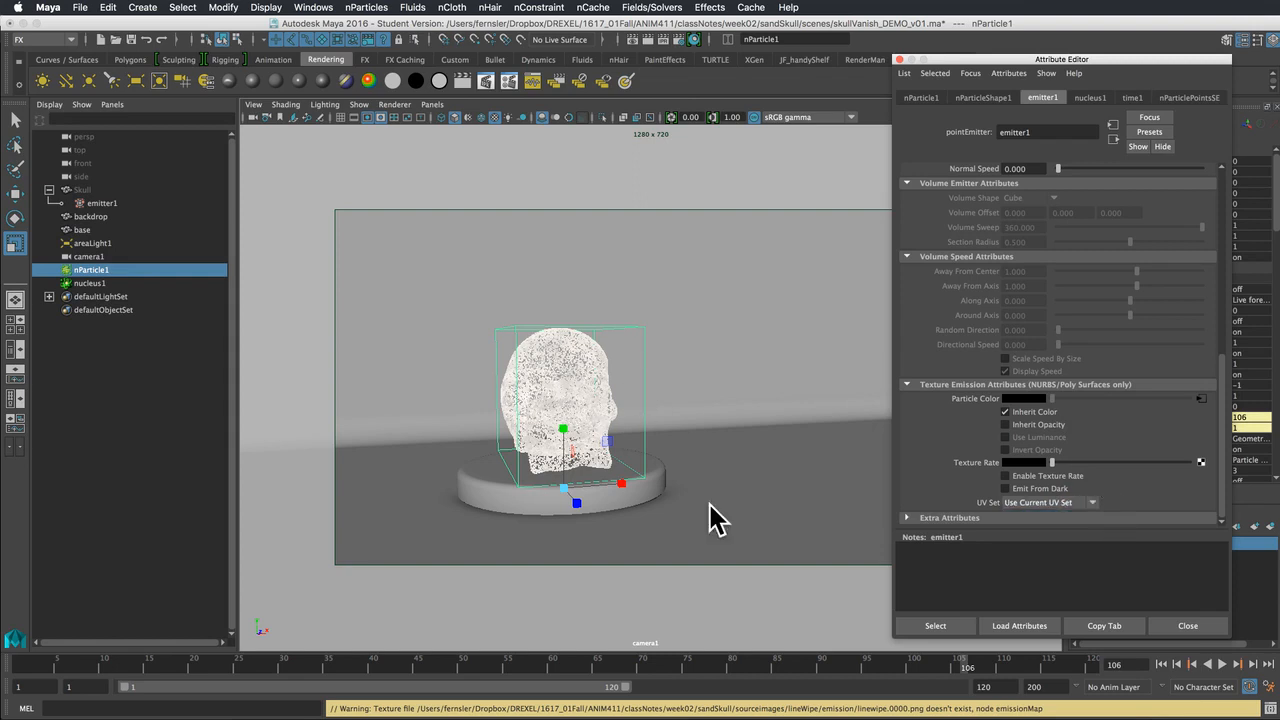
- Replay the emission twice from frame 1 to inspect the texture-colored particles, and return to frame 1
{"action": "left_click", "coordinate": [1161, 663]}
{"action": "left_click", "coordinate": [1222, 663]}
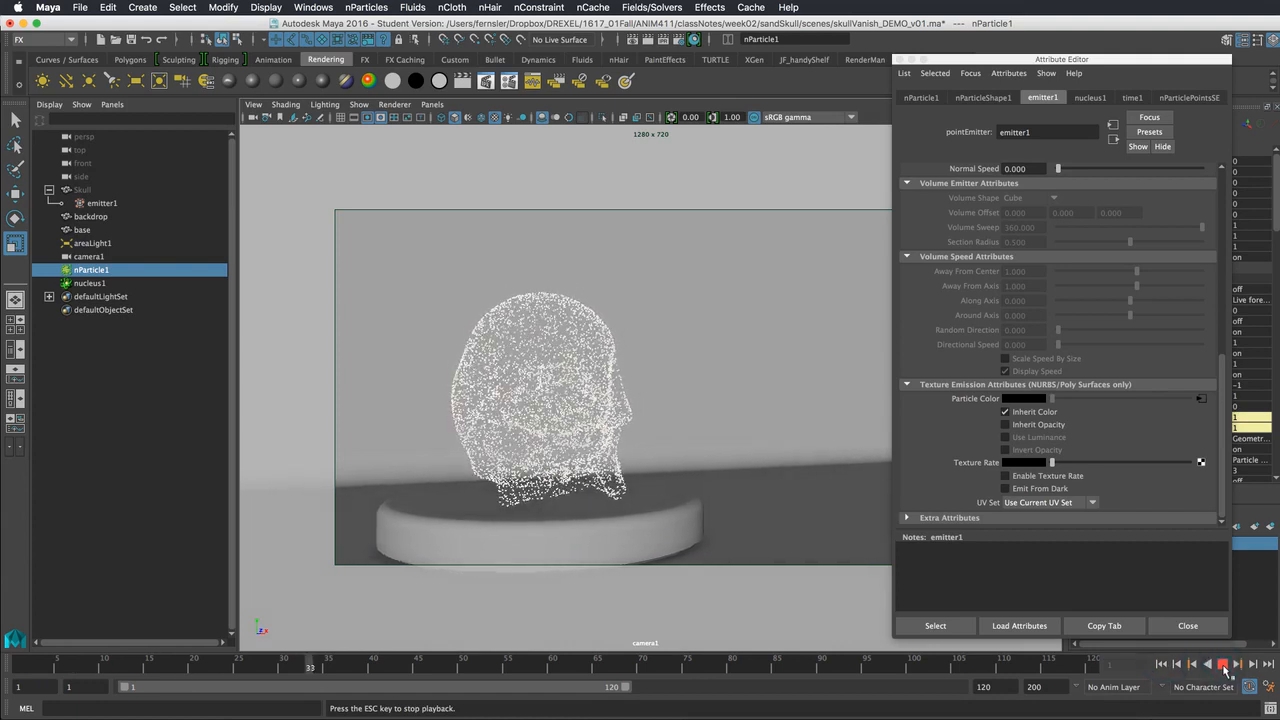
{"action": "left_click", "coordinate": [1222, 664]}
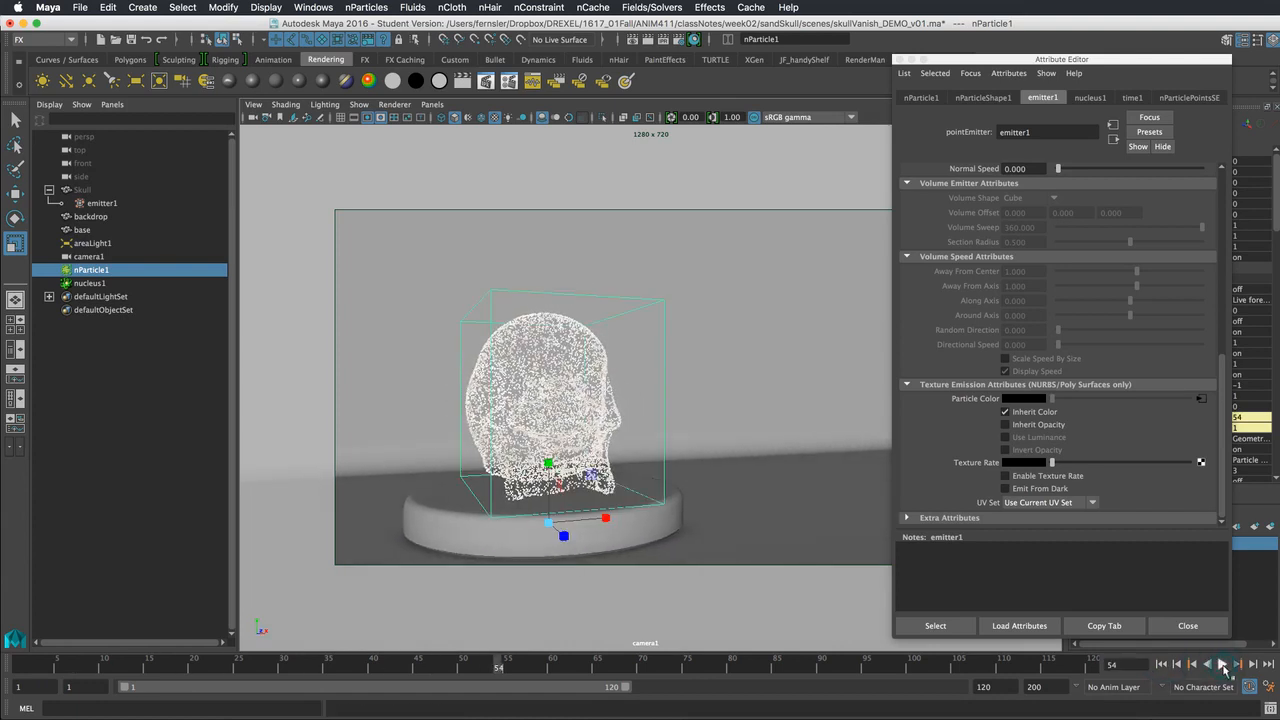
{"action": "left_click", "coordinate": [1162, 664]}
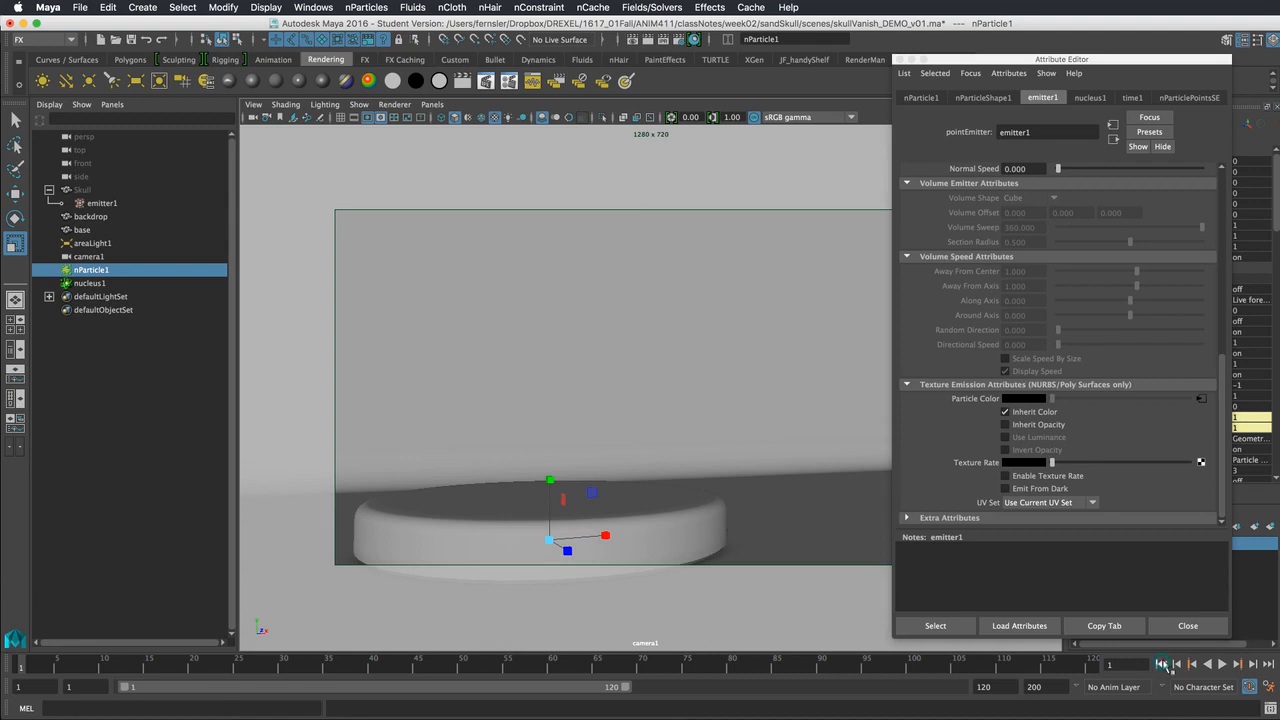
{"action": "left_click", "coordinate": [1222, 664]}
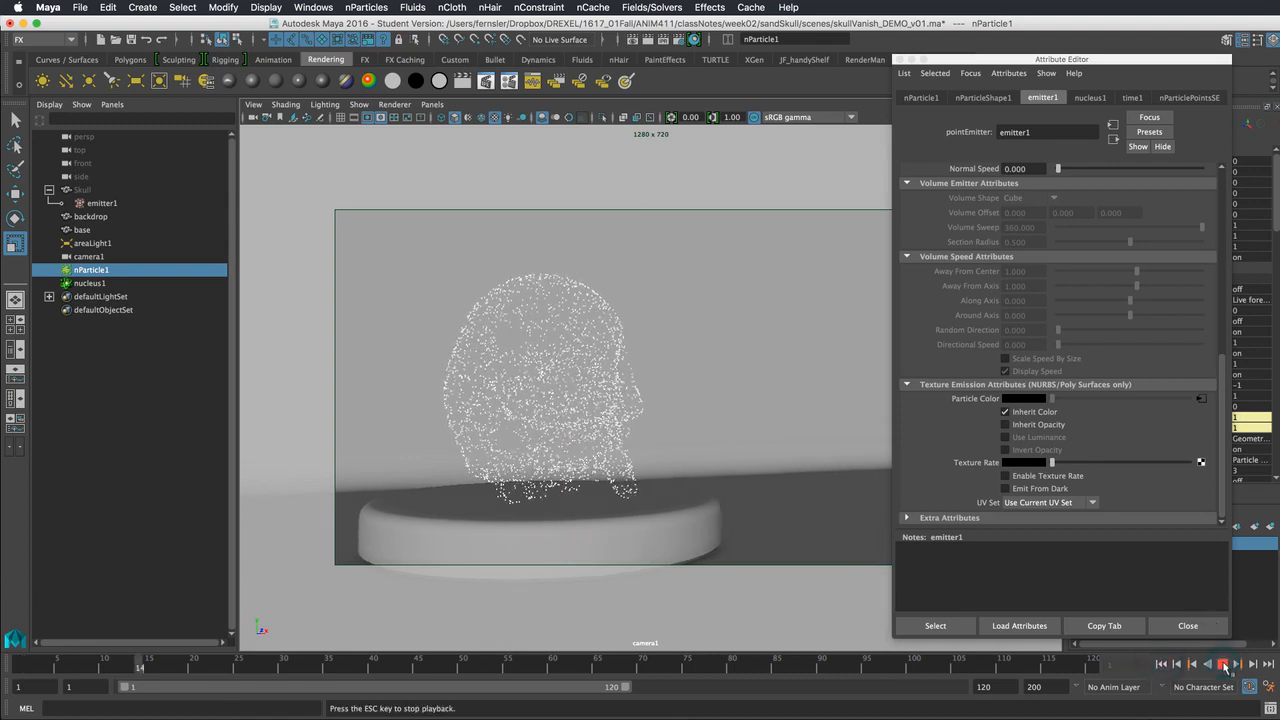
{"action": "left_click", "coordinate": [1222, 664]}
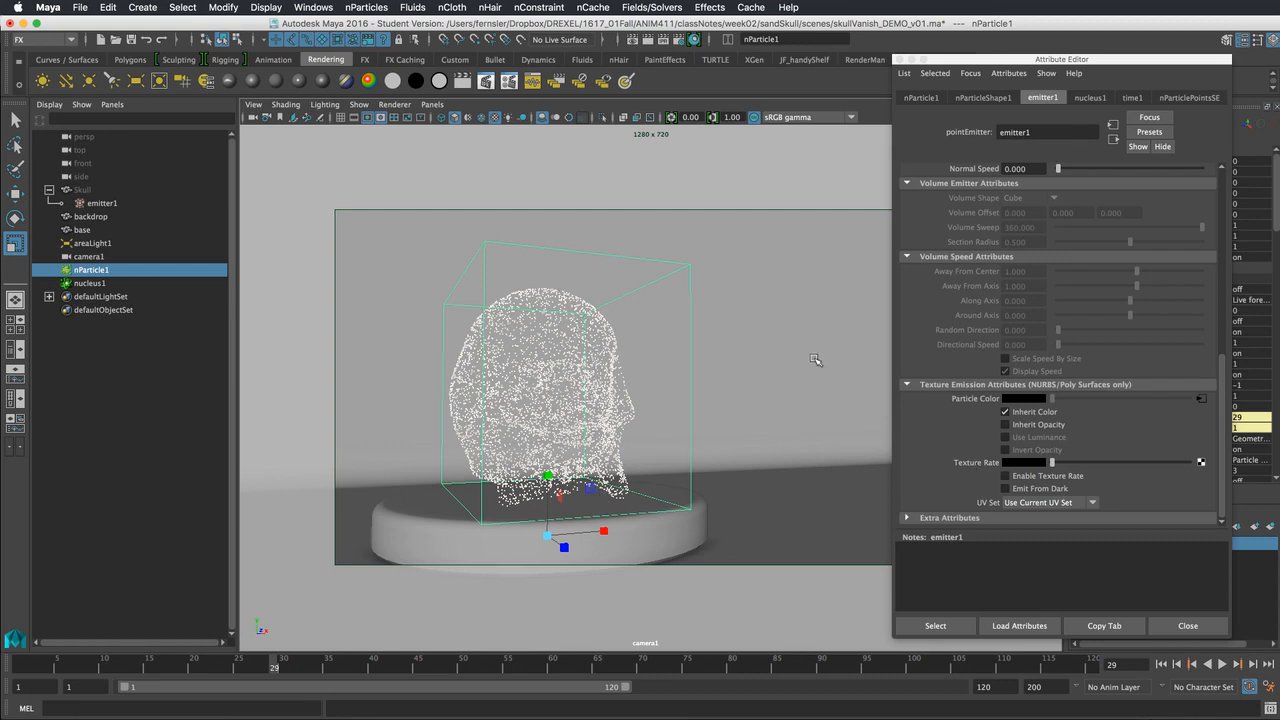
{"action": "left_click", "coordinate": [1163, 665]}
- Bring up the Hypershade, graph the emissionMap texture's connections, and look over its image sequence attributes
{"action": "left_click_drag", "start_coordinate": [598, 718], "coordinate": [702, 72]}
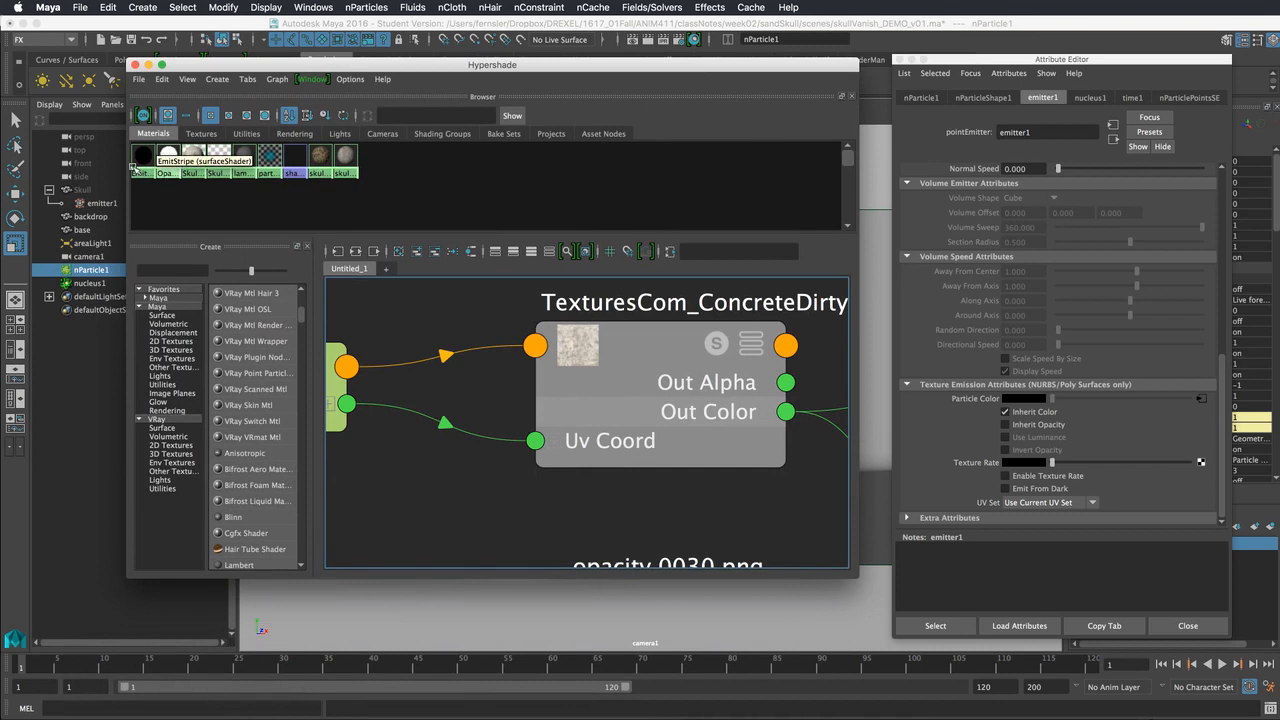
{"action": "left_click", "coordinate": [201, 133]}
{"action": "left_click", "coordinate": [215, 181]}
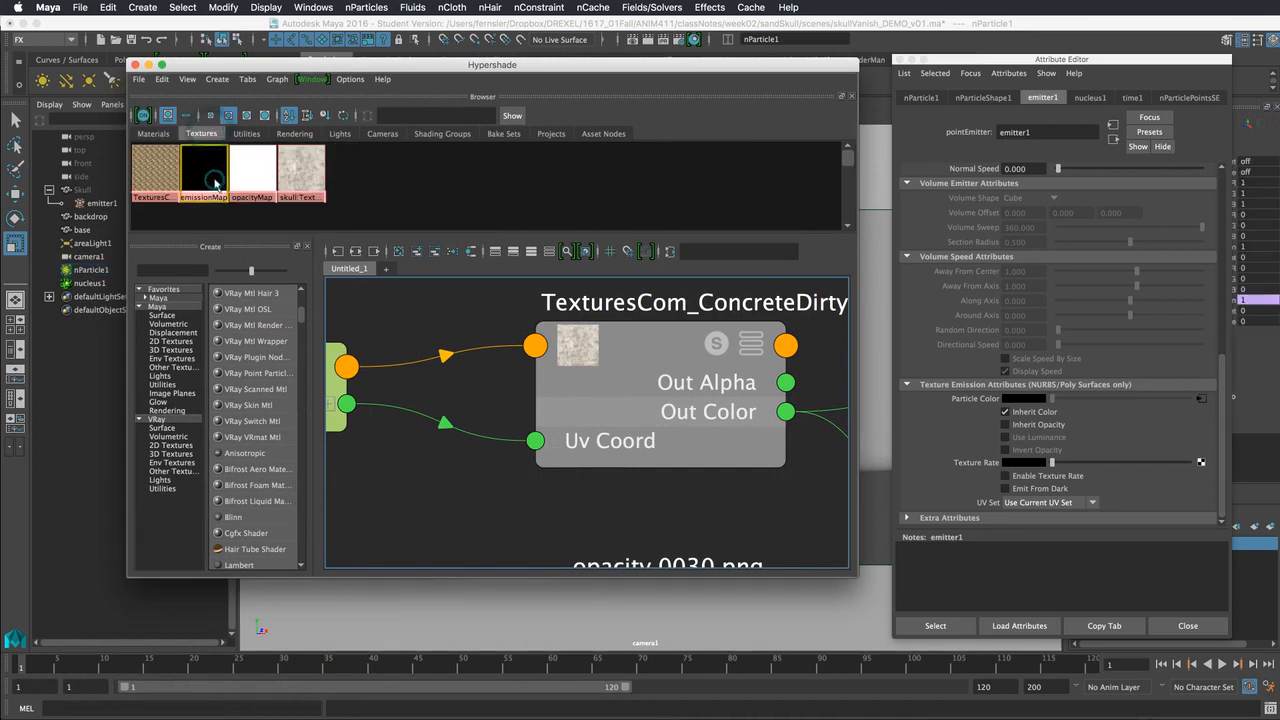
{"action": "left_click", "coordinate": [372, 250]}
{"action": "left_click_drag", "start_coordinate": [522, 412], "coordinate": [520, 407]}
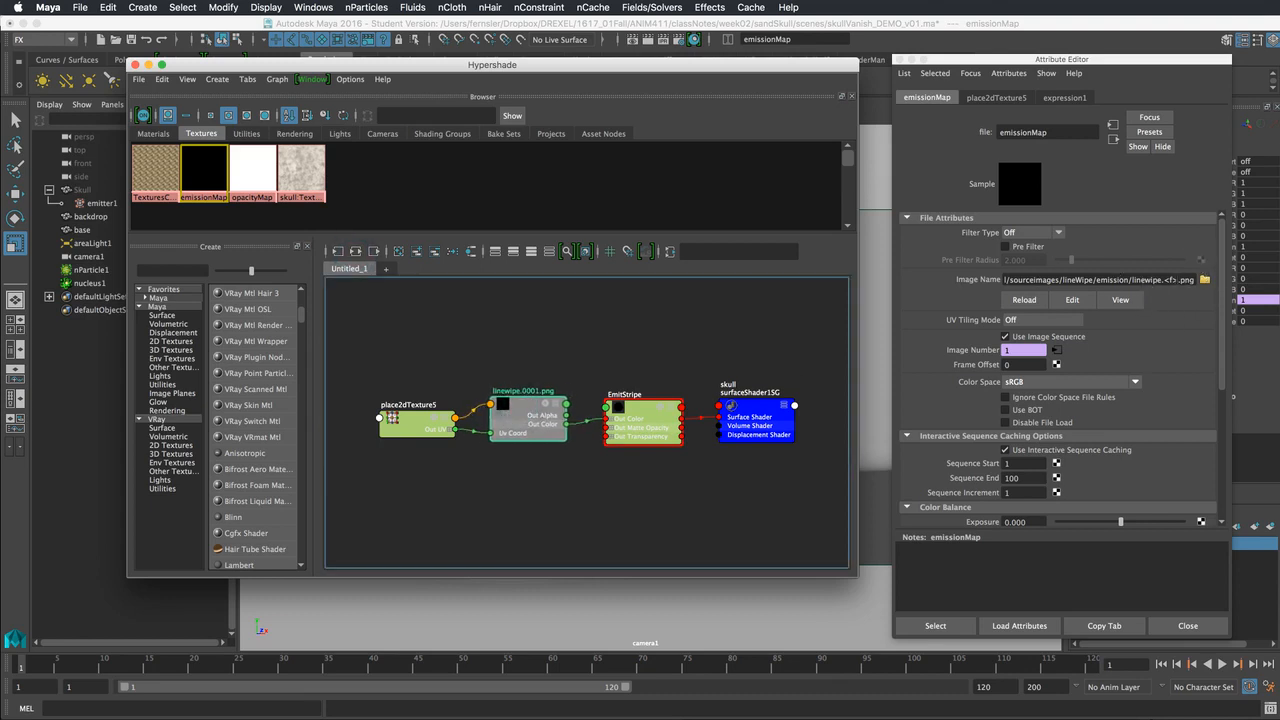
{"action": "left_click_drag", "start_coordinate": [1228, 268], "coordinate": [1227, 318]}
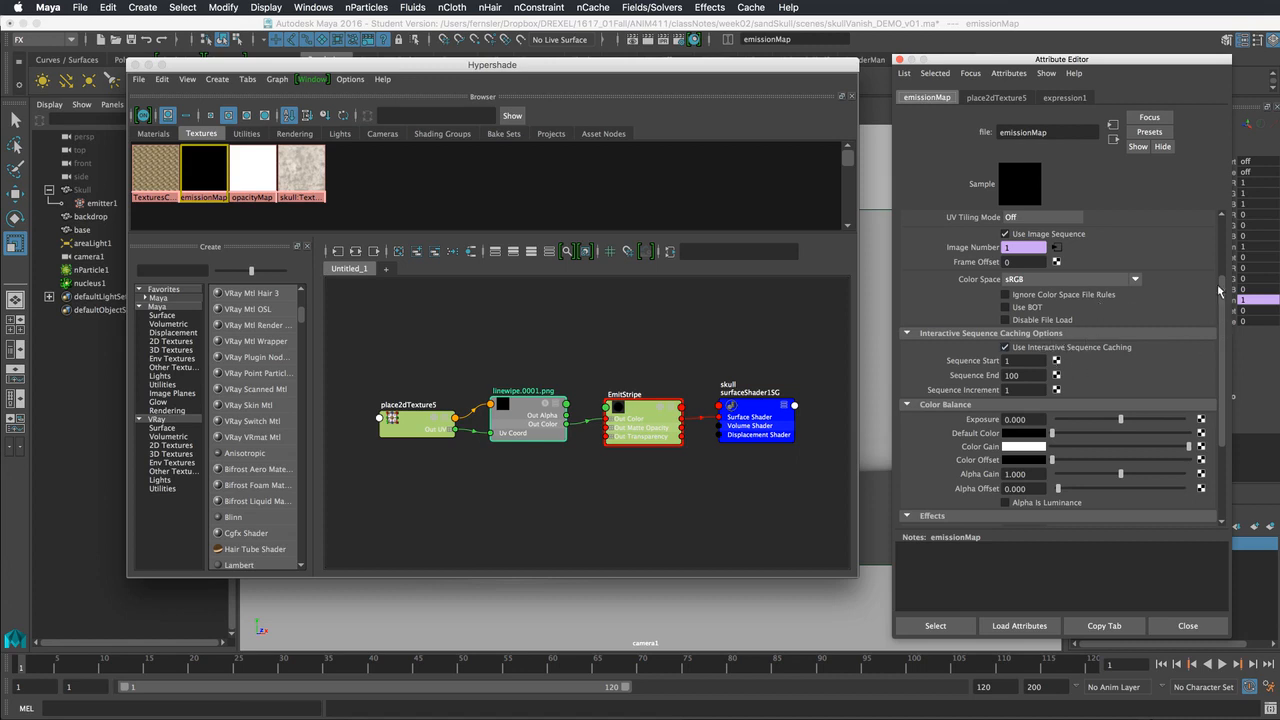
{"action": "scroll", "coordinate": [1222, 276], "scroll_direction": "up", "scroll_amount": 3}
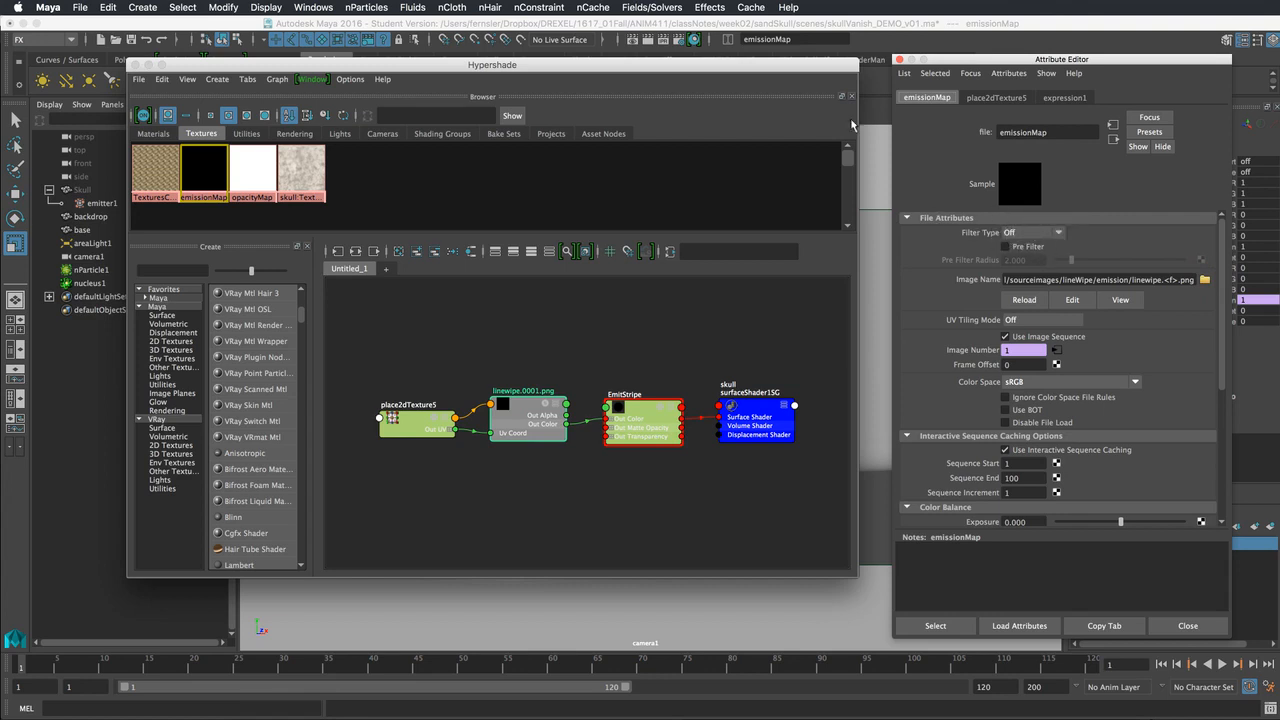
- Connect the emissionMap texture to the Texture Rate of the skull's emitter1, and tuck the Hypershade away
{"action": "left_click_drag", "start_coordinate": [813, 75], "coordinate": [881, 77]}
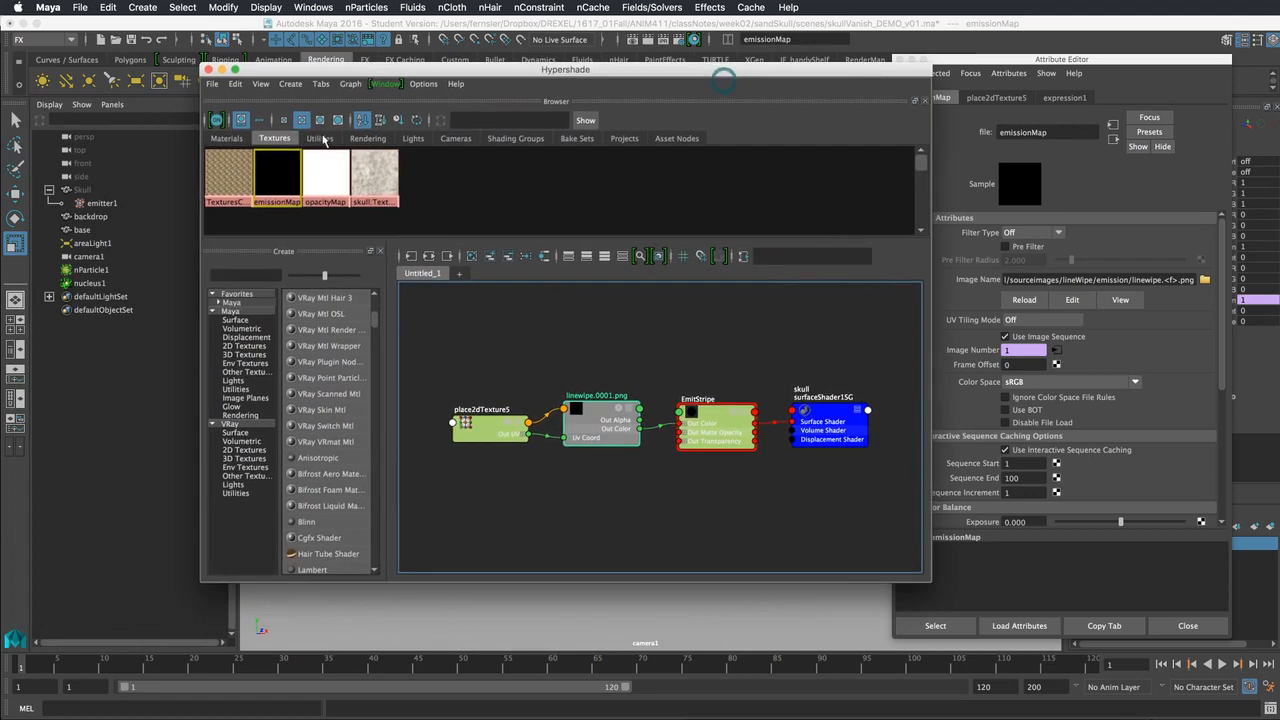
{"action": "left_click", "coordinate": [100, 203]}
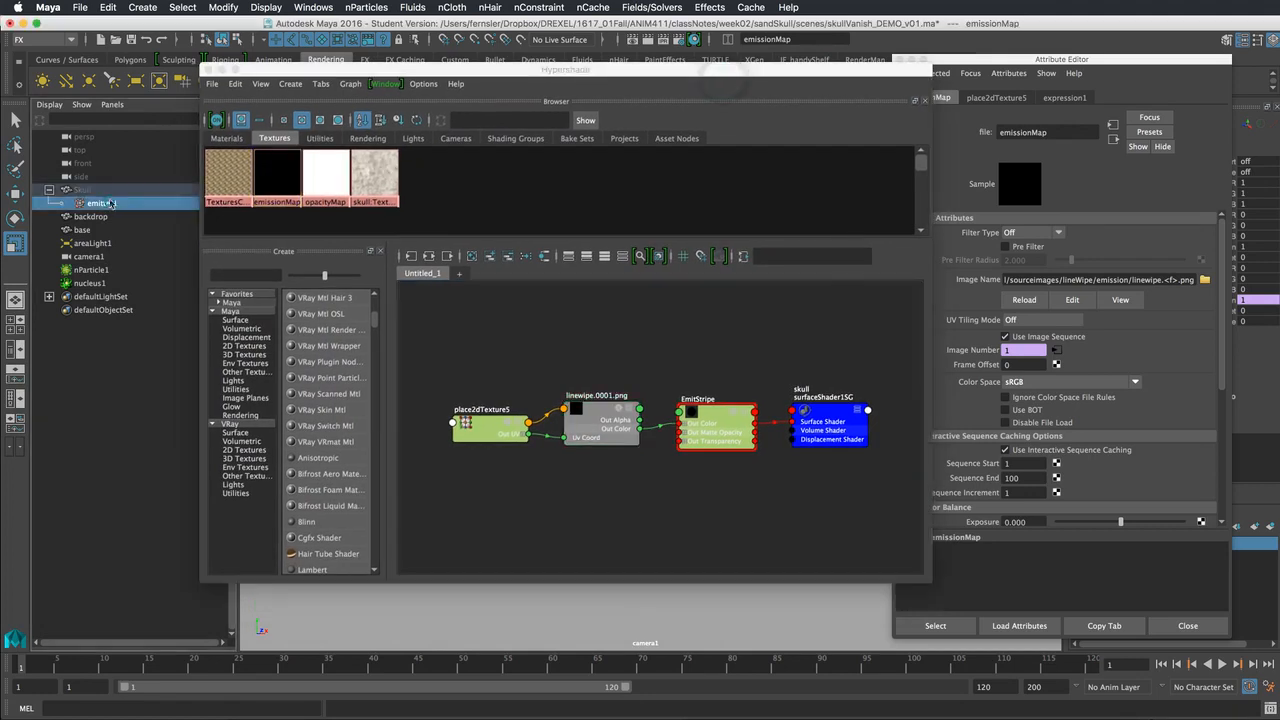
{"action": "left_click", "coordinate": [1221, 366]}
{"action": "middle_click_drag", "start_coordinate": [594, 414], "coordinate": [1001, 463]}
{"action": "left_click_drag", "start_coordinate": [767, 74], "coordinate": [565, 718]}
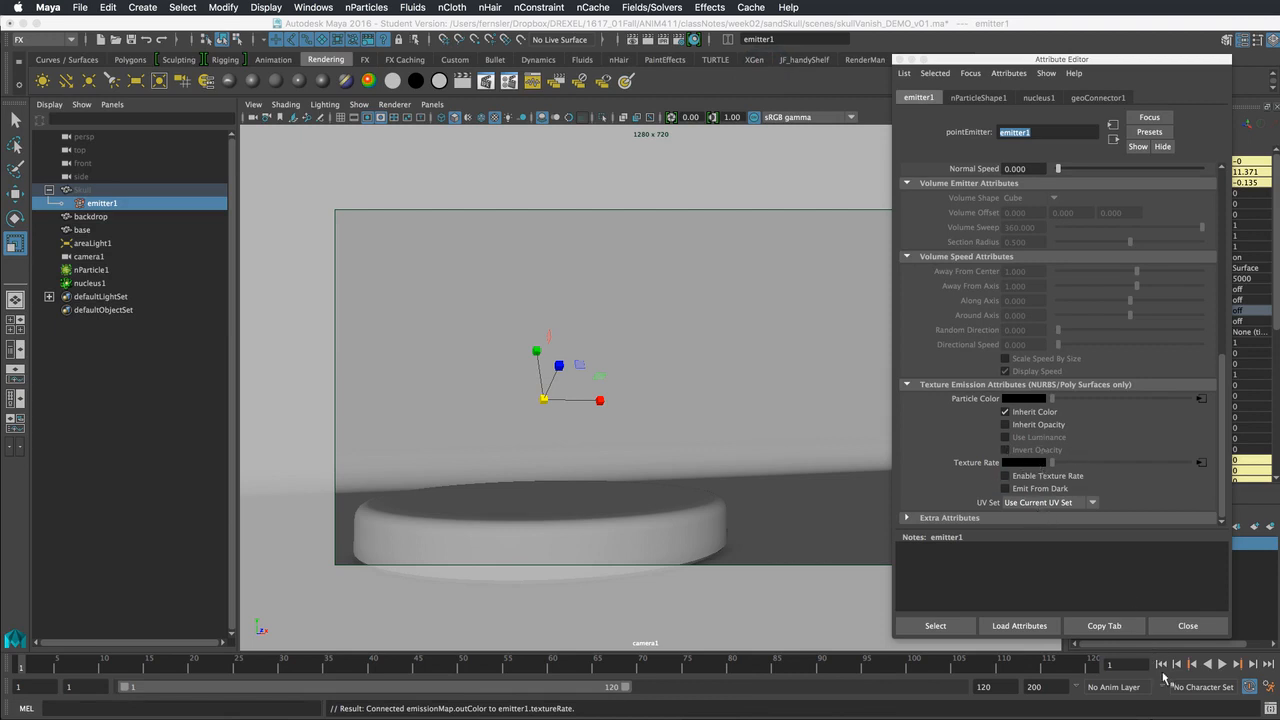
- Play the simulation with the emission map connected to emitter1, stop it, and return to frame 1
{"action": "left_click", "coordinate": [1222, 664]}
{"action": "left_click", "coordinate": [1222, 667]}
{"action": "left_click", "coordinate": [1161, 667]}
- Enable Texture Rate on emitter1, play the simulation from frame 1, and stop it around frame 91
{"action": "left_click", "coordinate": [1006, 476]}
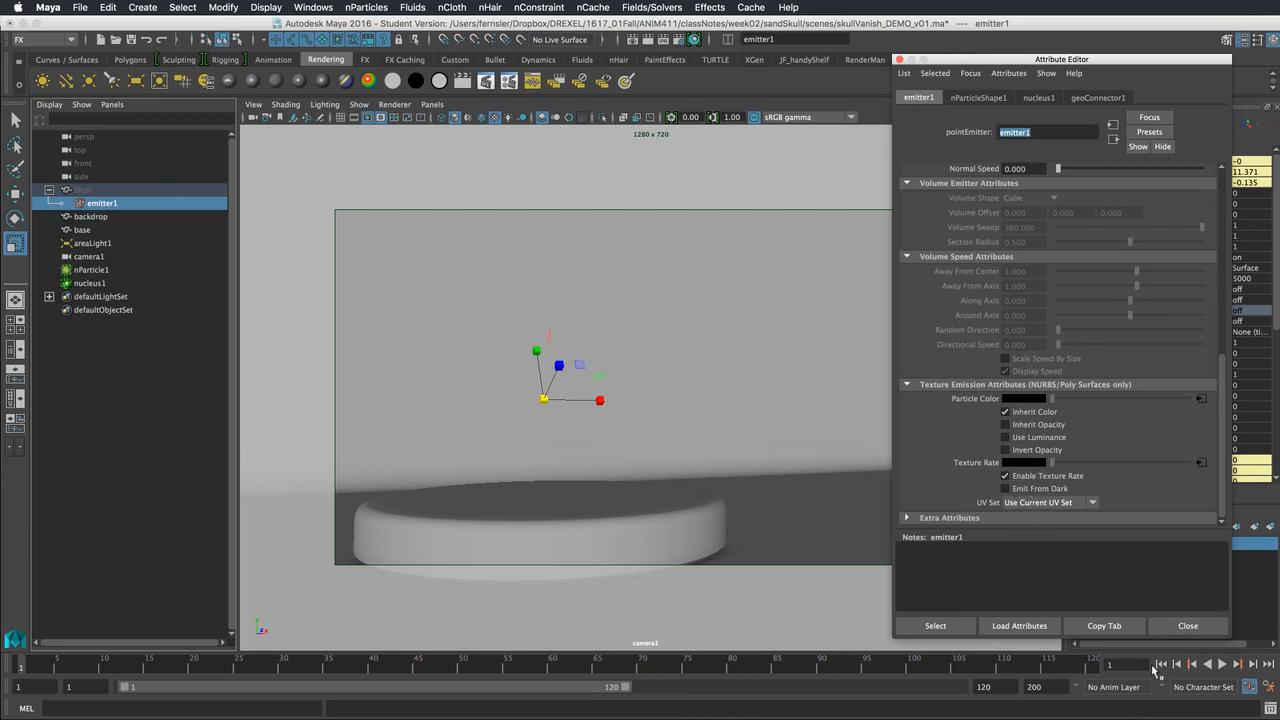
{"action": "left_click", "coordinate": [1222, 665]}
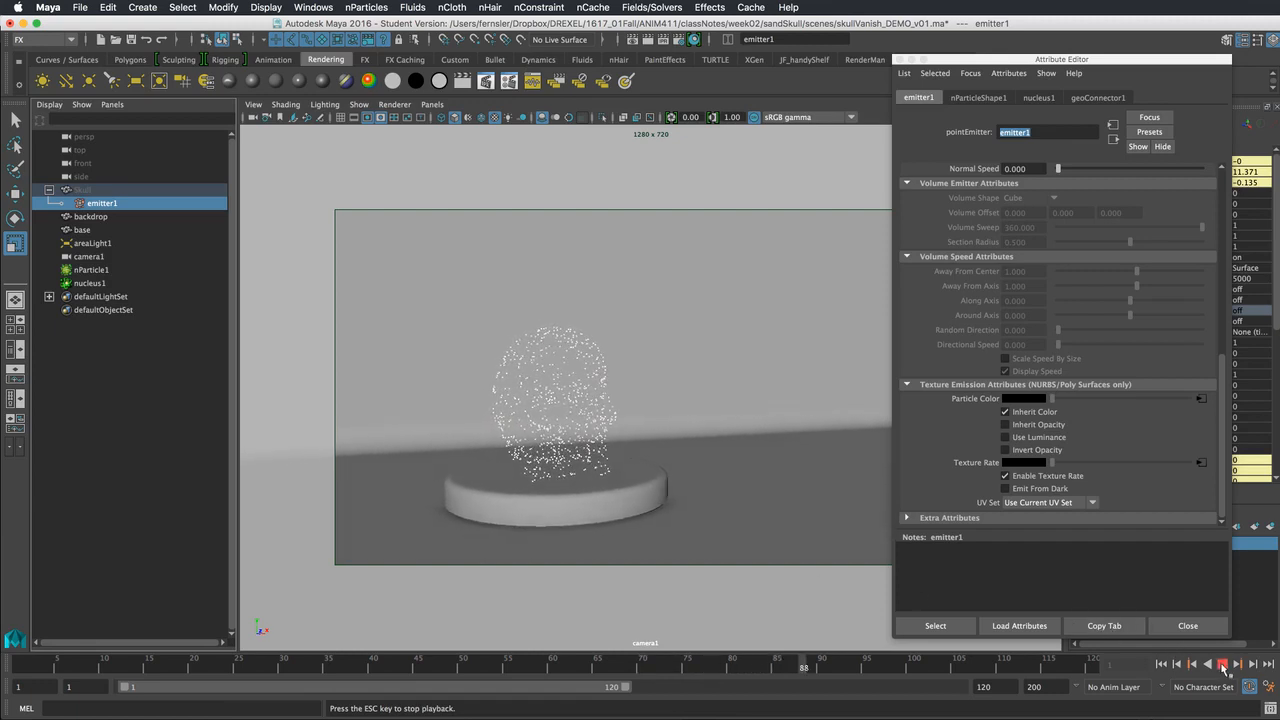
{"action": "left_click", "coordinate": [1222, 664]}
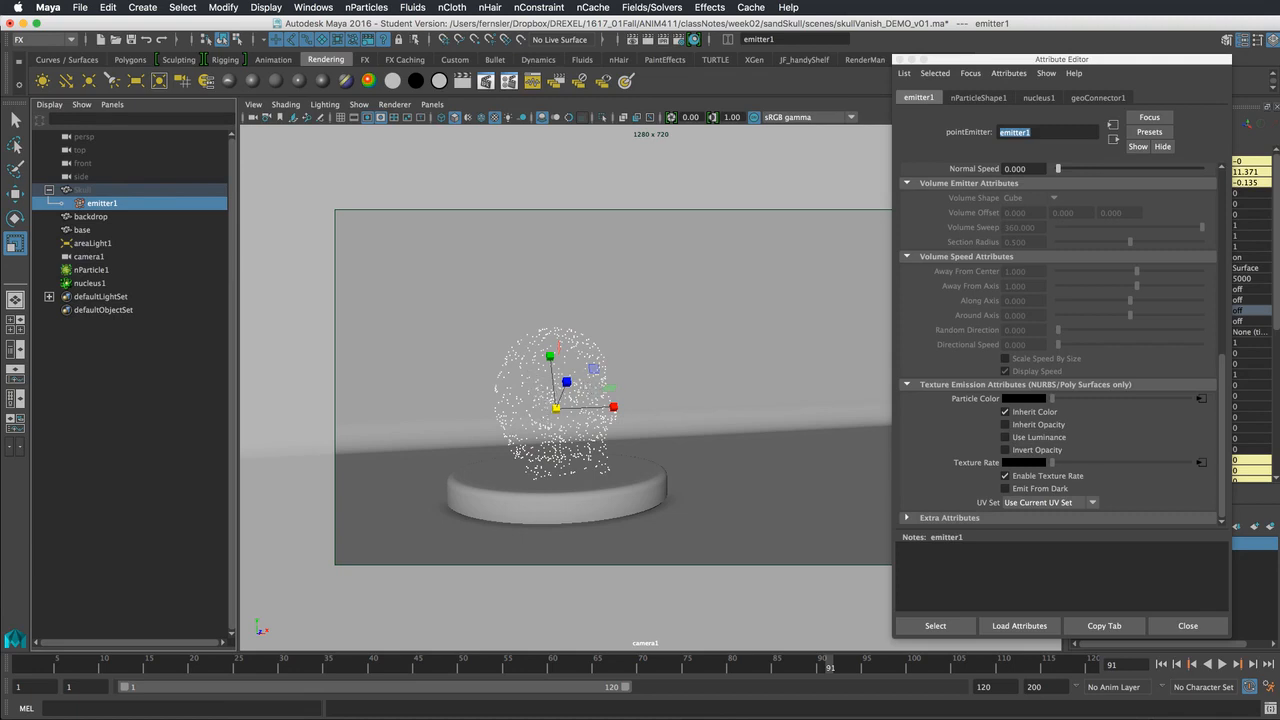
- Switch to Photoshop, show the emiission layer, set its blend mode to Multiply, and toggle its visibility to compare it with the noise background
{"action": "key", "text": "super+Tab"}
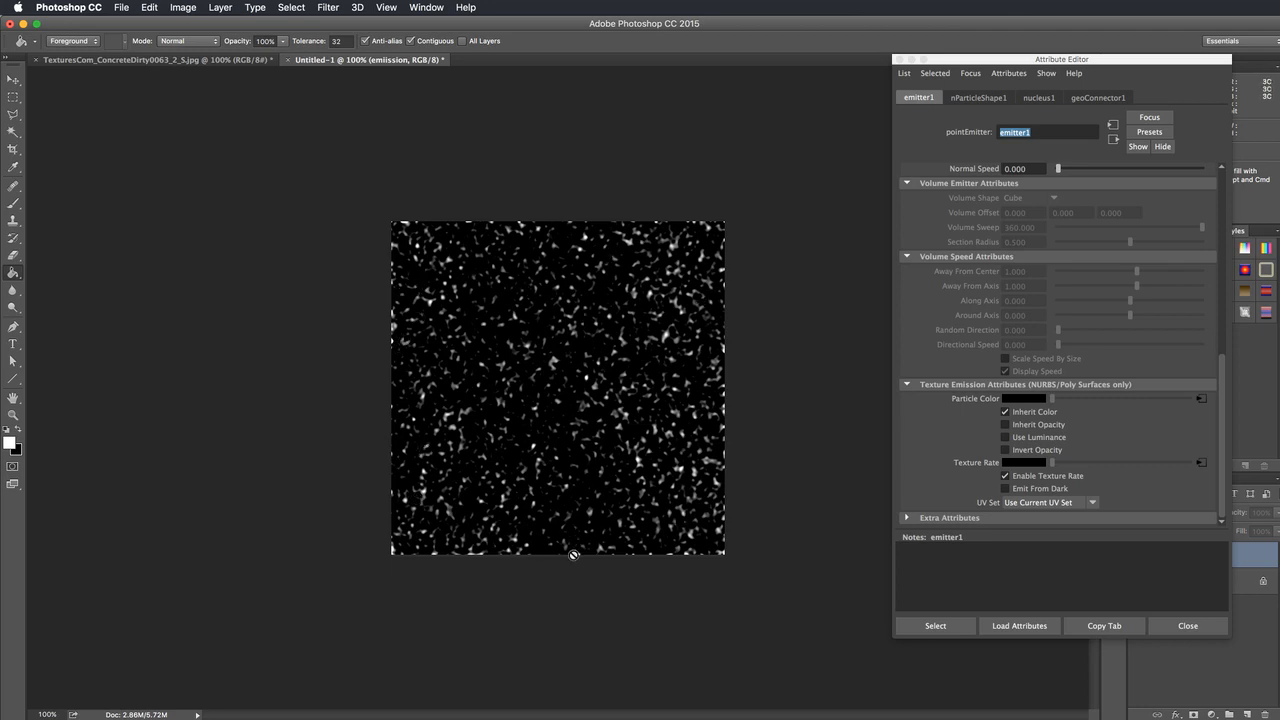
{"action": "double_click", "coordinate": [995, 62]}
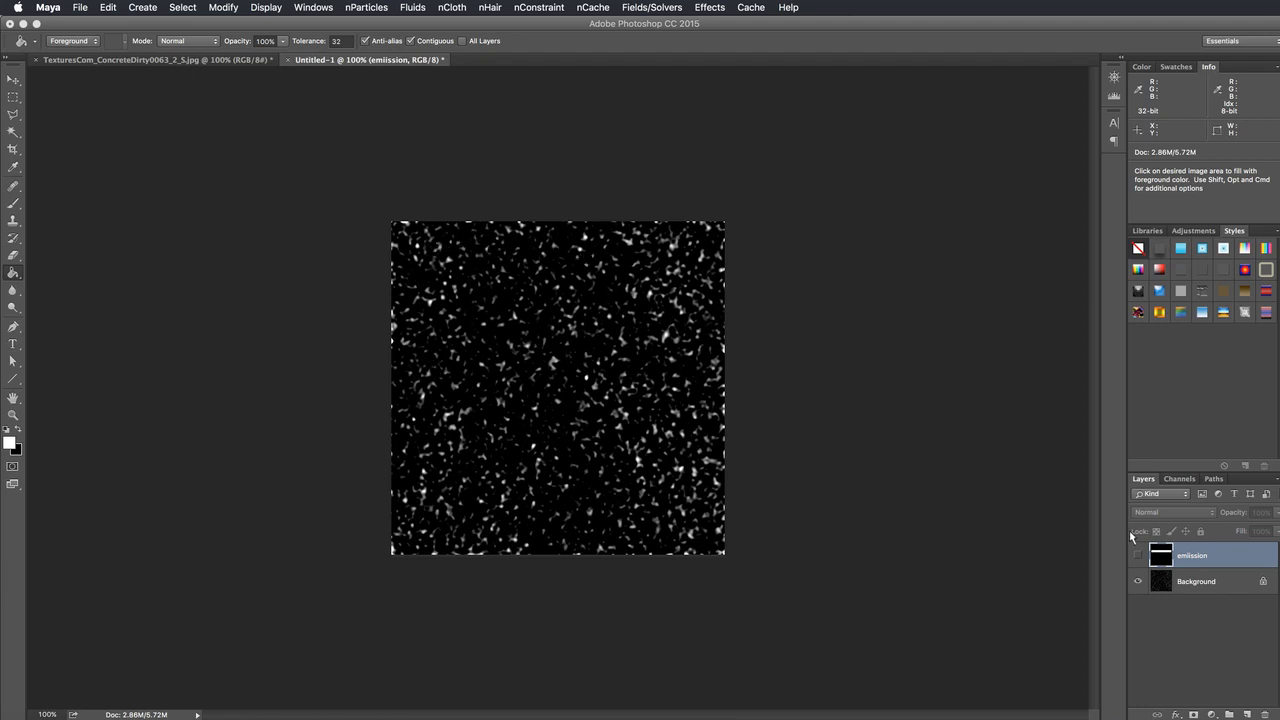
{"action": "left_click", "coordinate": [1138, 556]}
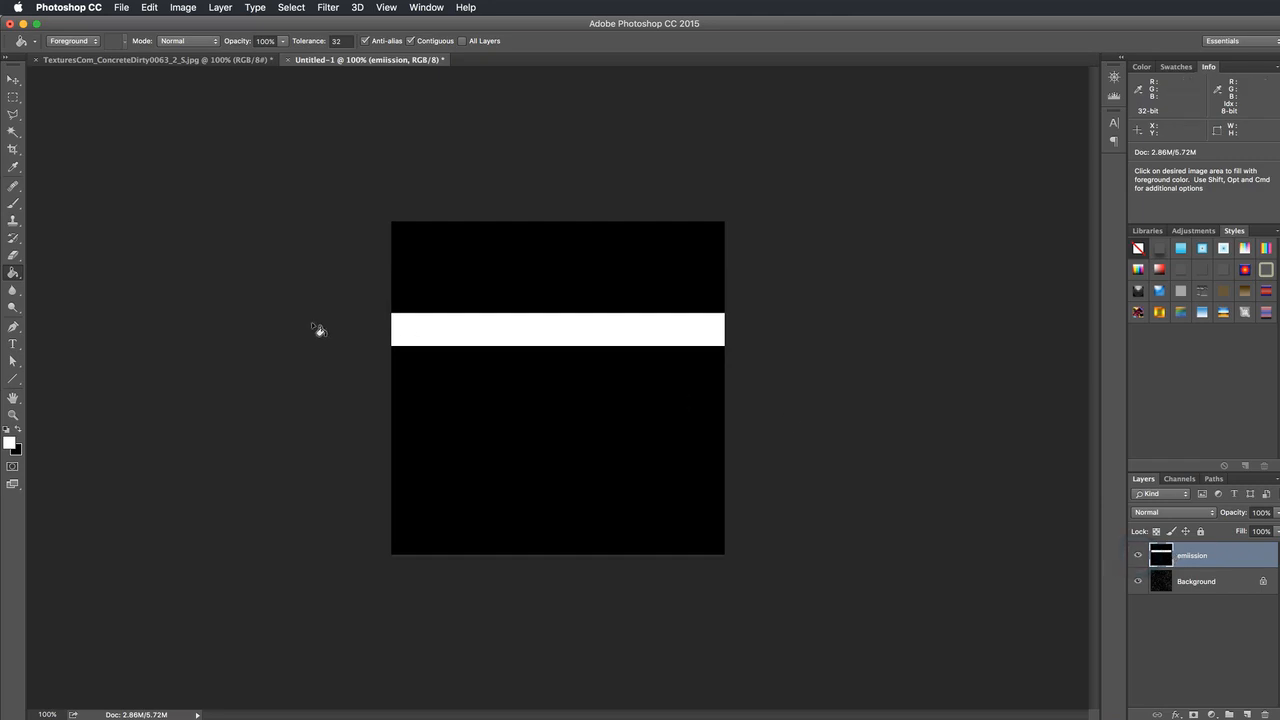
{"action": "left_click", "coordinate": [1180, 513]}
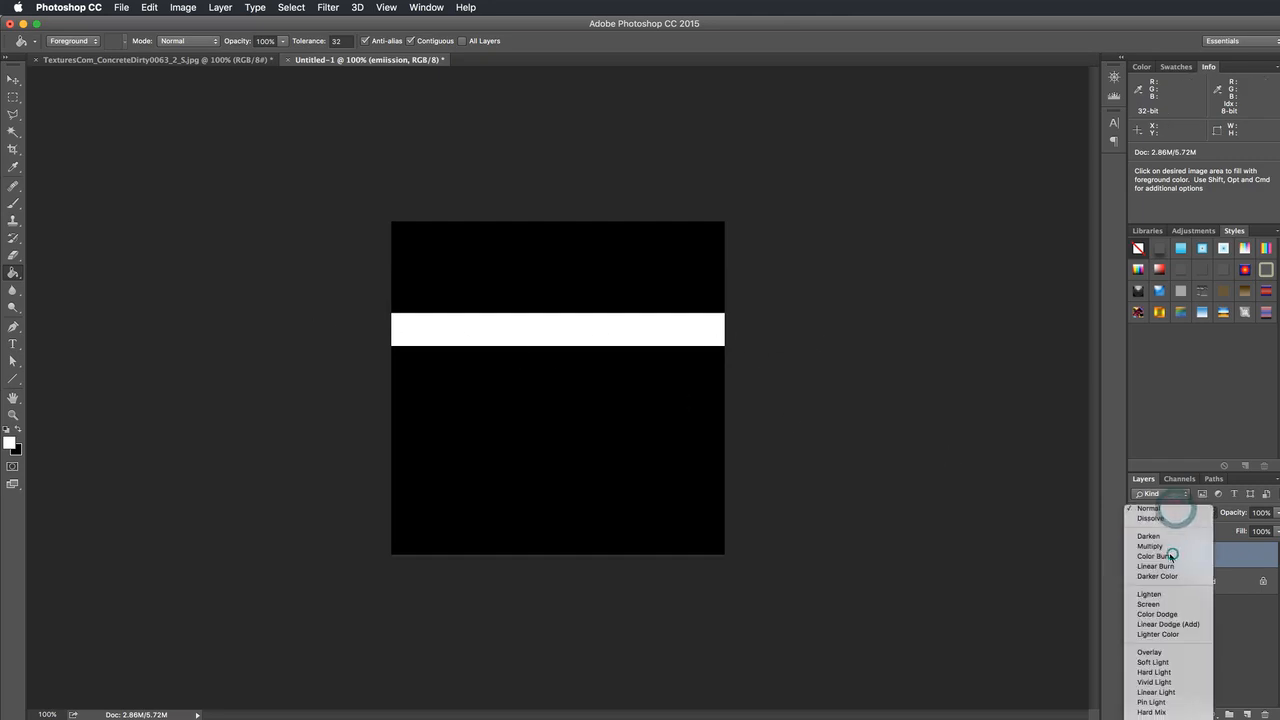
{"action": "left_click", "coordinate": [1170, 550]}
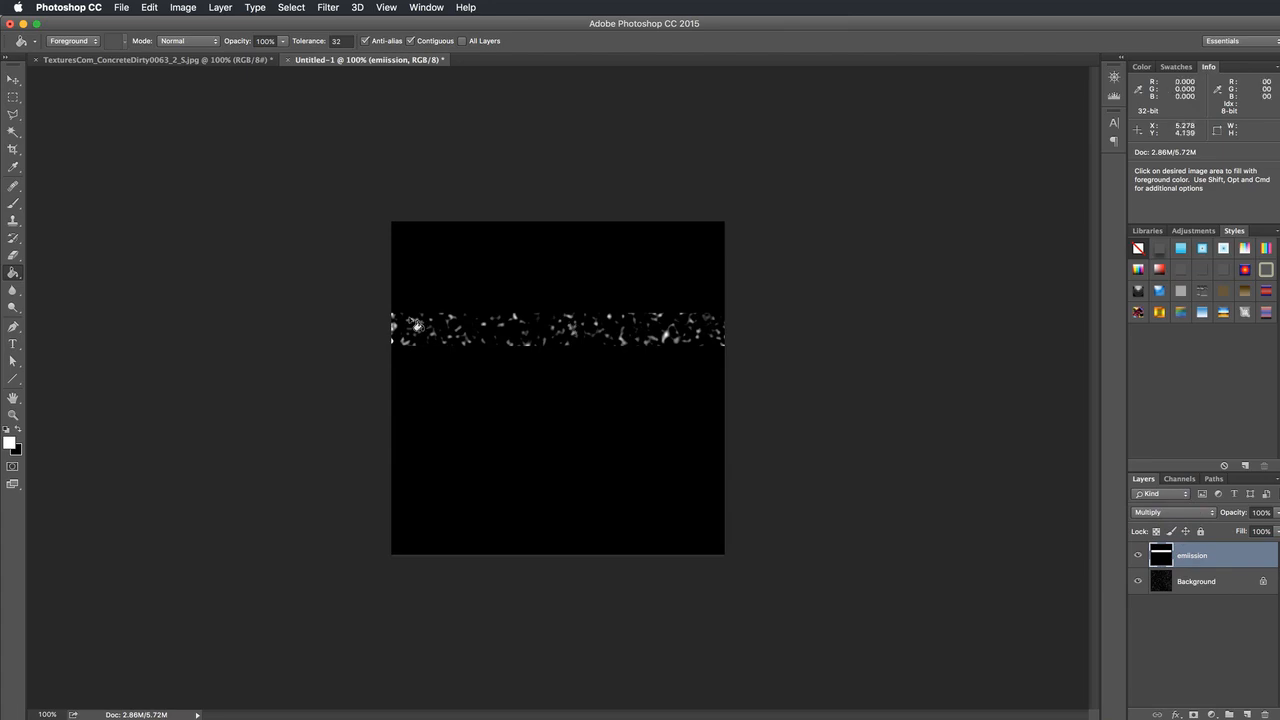
{"action": "left_click", "coordinate": [1138, 556]}
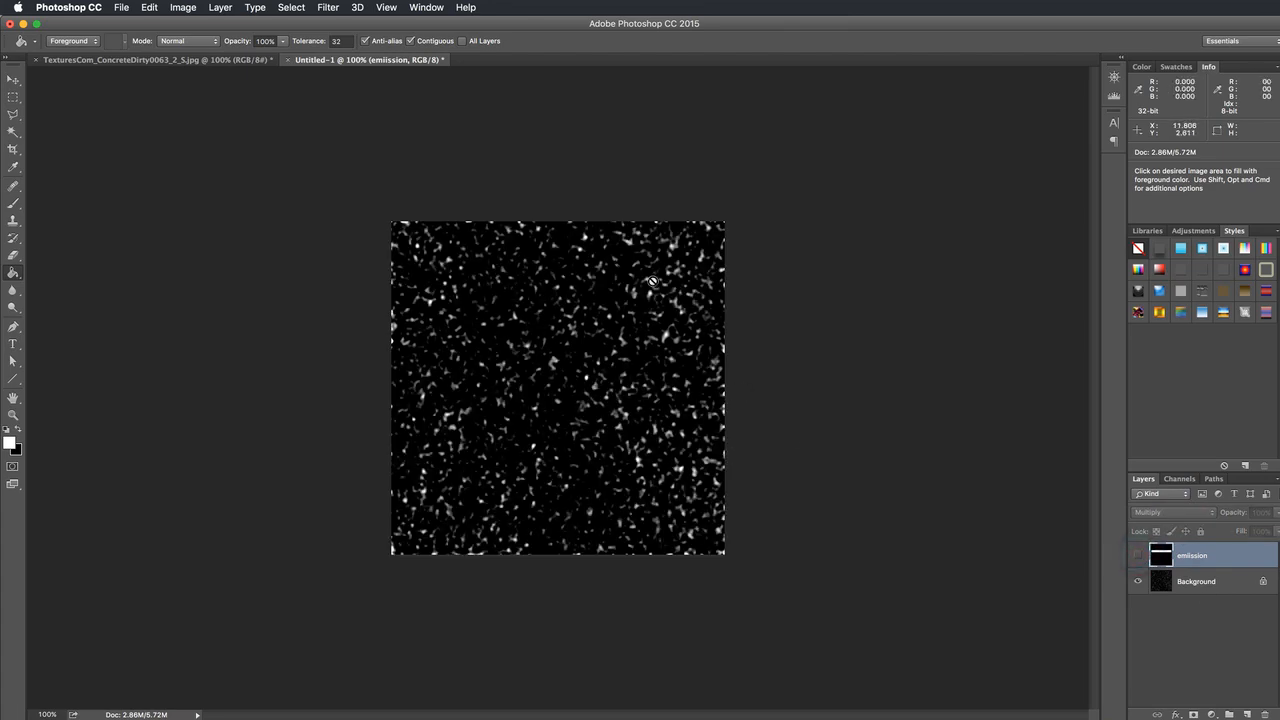
{"action": "left_click", "coordinate": [1139, 556]}
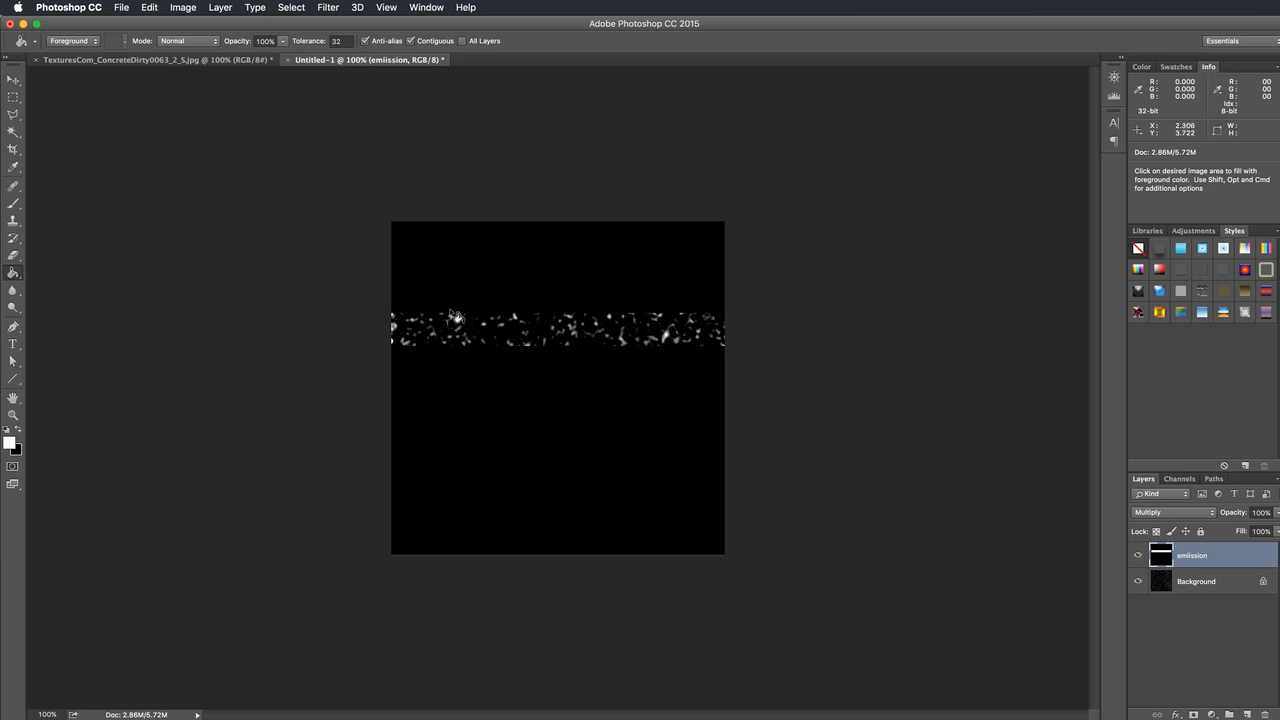
- Switch back to Maya and set emitter1's Rate to 500000 particles per second
{"action": "key", "text": "super+Tab"}
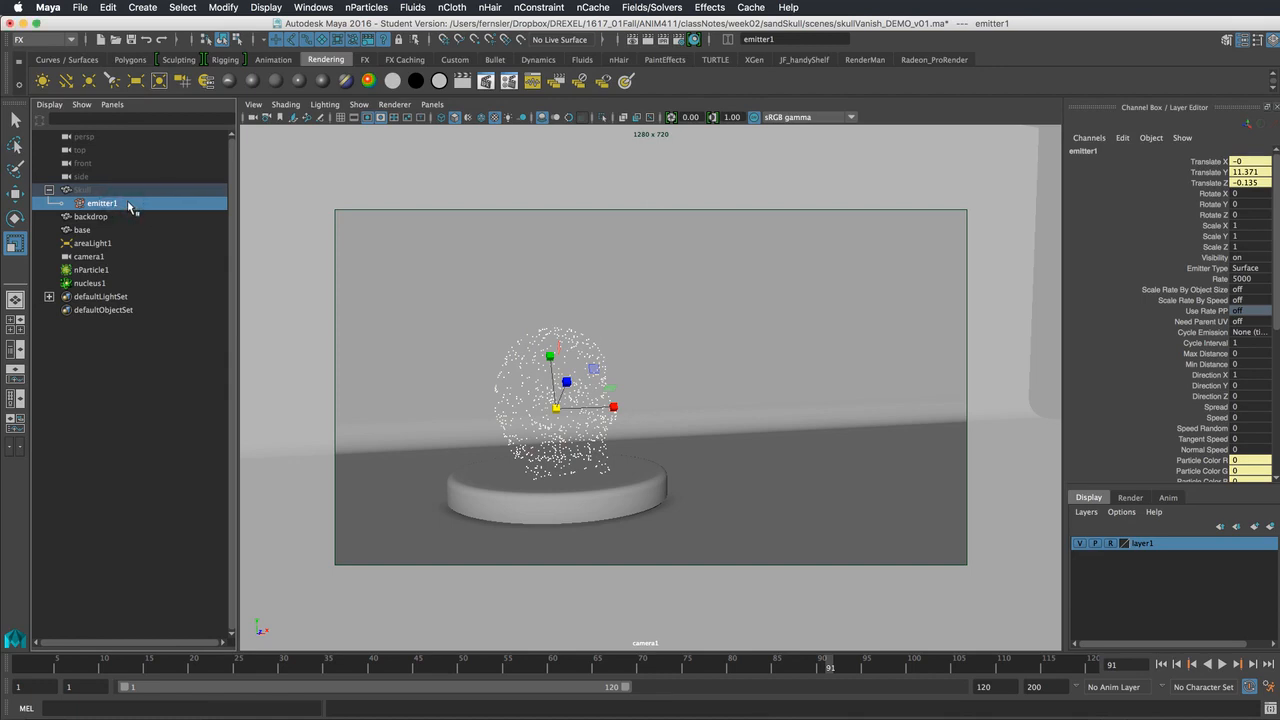
{"action": "left_click_drag", "start_coordinate": [863, 222], "coordinate": [841, 88]}
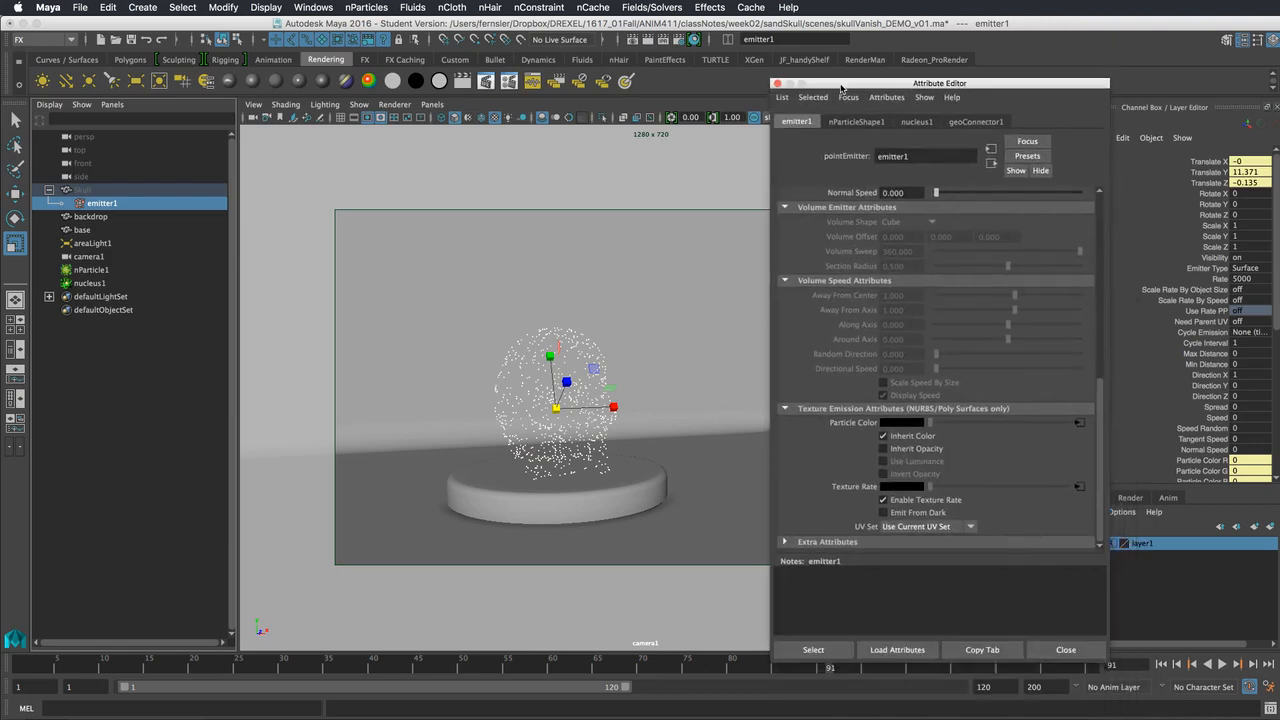
{"action": "left_click_drag", "start_coordinate": [1101, 390], "coordinate": [1111, 158]}
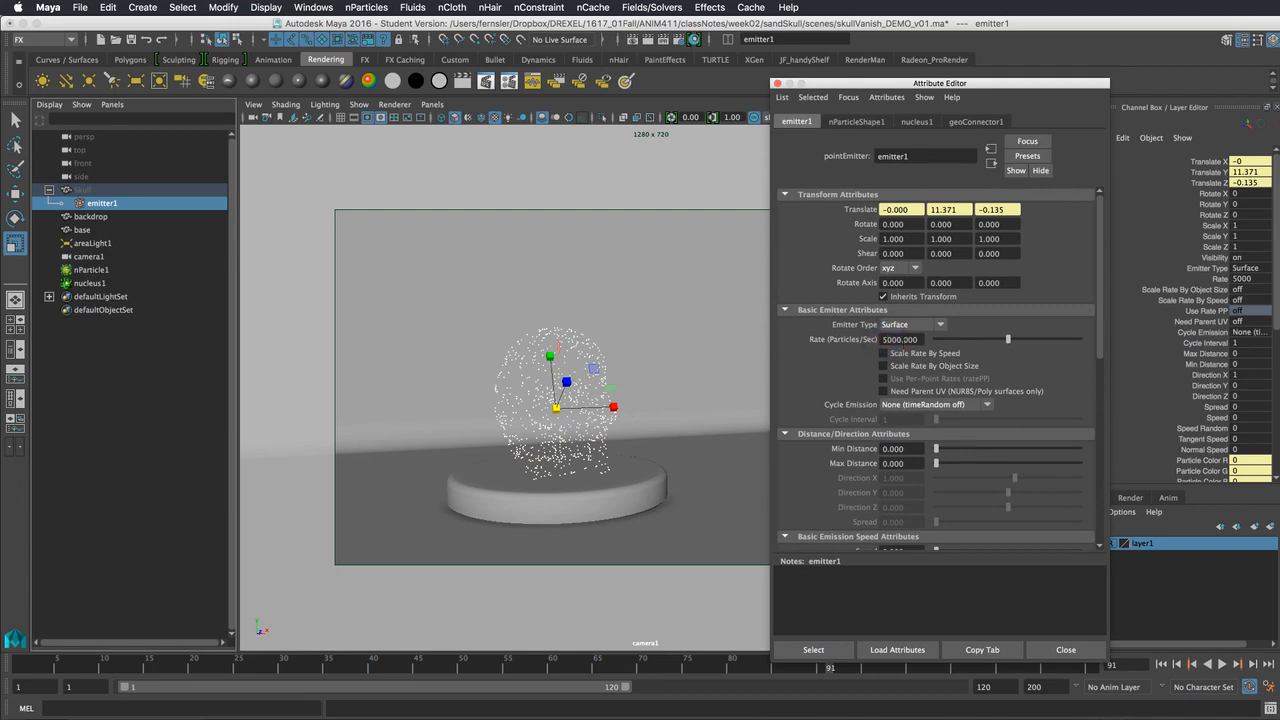
{"action": "key", "text": "Return"}
- Play the simulation from frame 1 with the higher emission rate and stop it around frame 85
{"action": "left_click", "coordinate": [1162, 664]}
{"action": "left_click", "coordinate": [1222, 664]}
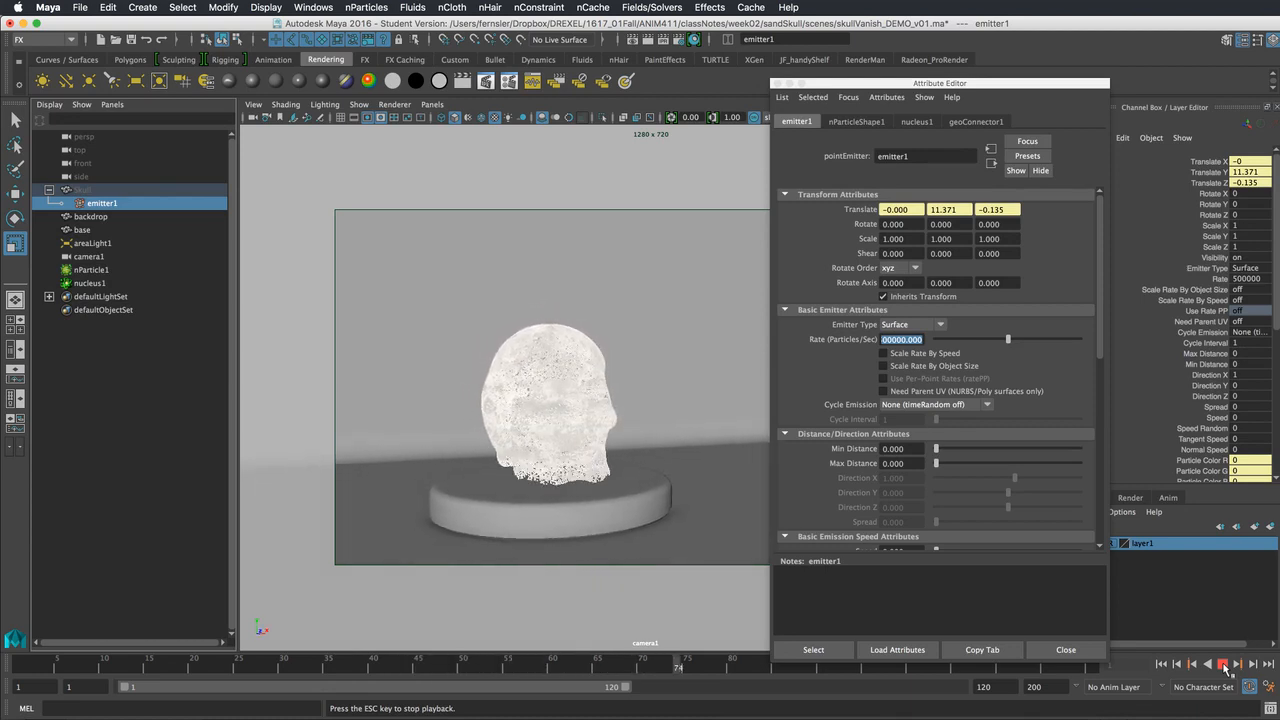
{"action": "left_click", "coordinate": [1223, 664]}
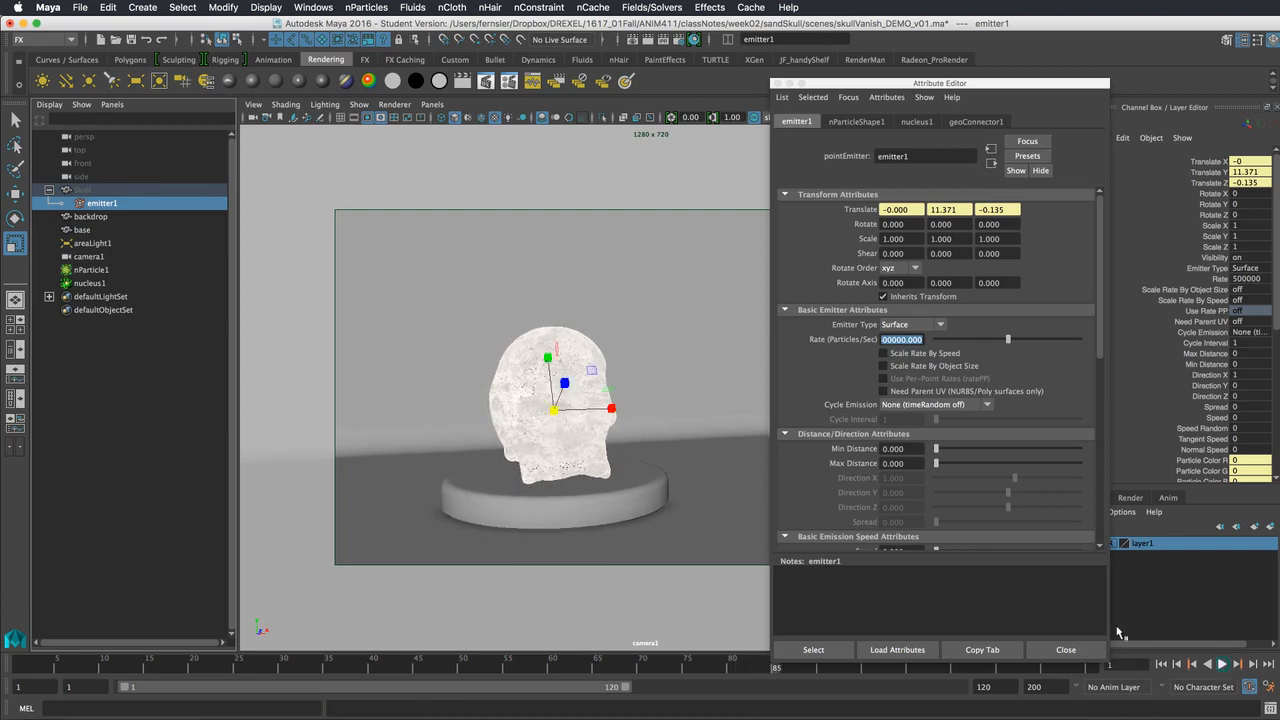
- Shift the attribute window aside, replay the simulation from frame 1, and stop it around frame 37
{"action": "left_click_drag", "start_coordinate": [835, 85], "coordinate": [862, 84]}
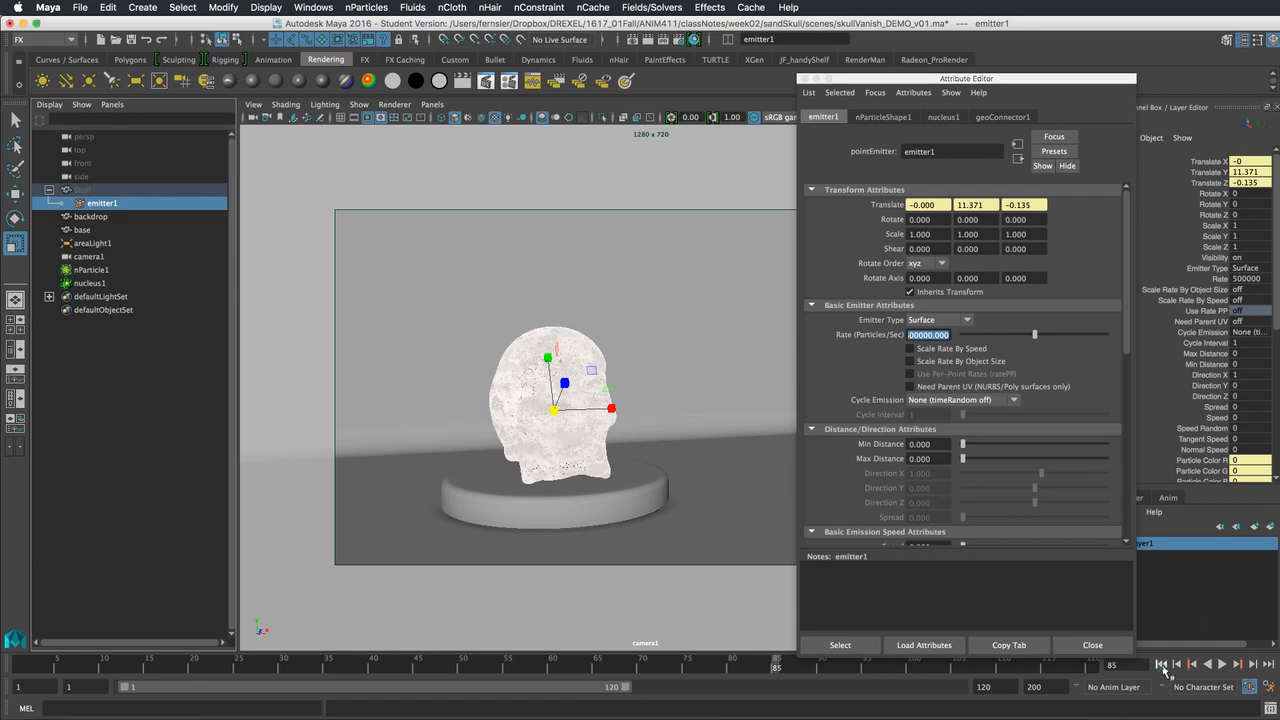
{"action": "left_click", "coordinate": [1161, 664]}
{"action": "left_click", "coordinate": [1221, 664]}
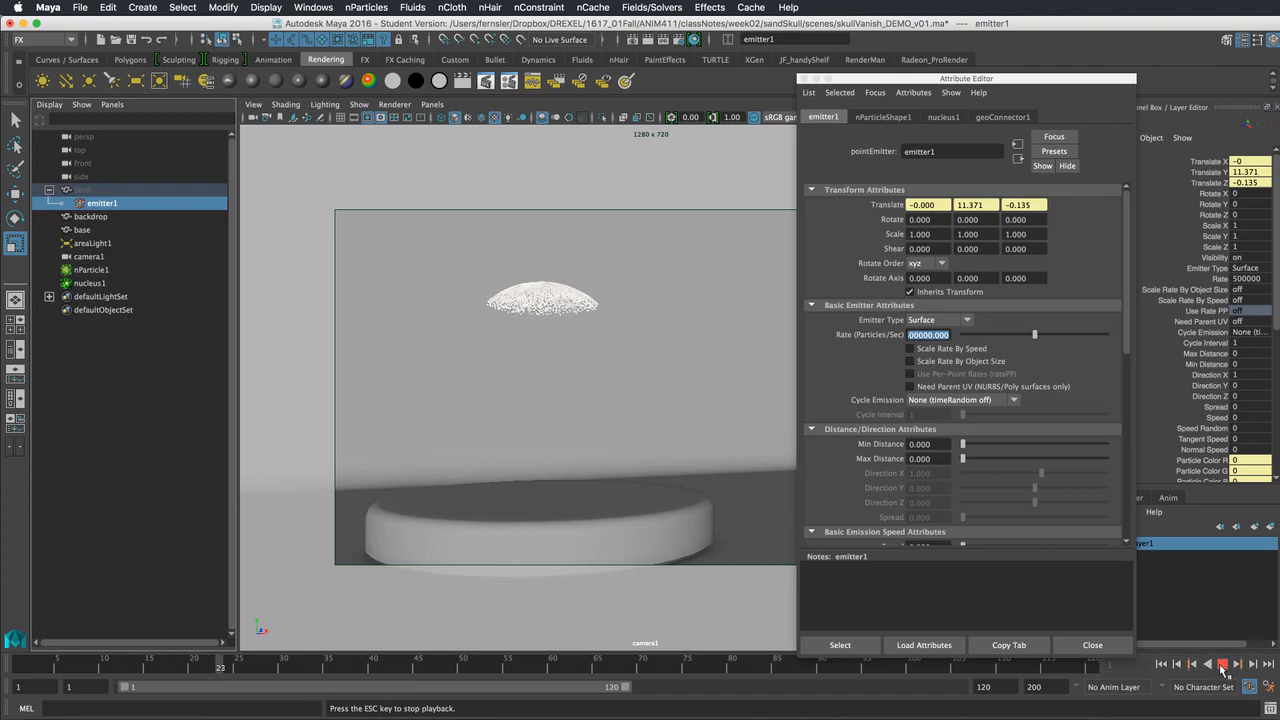
{"action": "left_click", "coordinate": [1222, 664]}
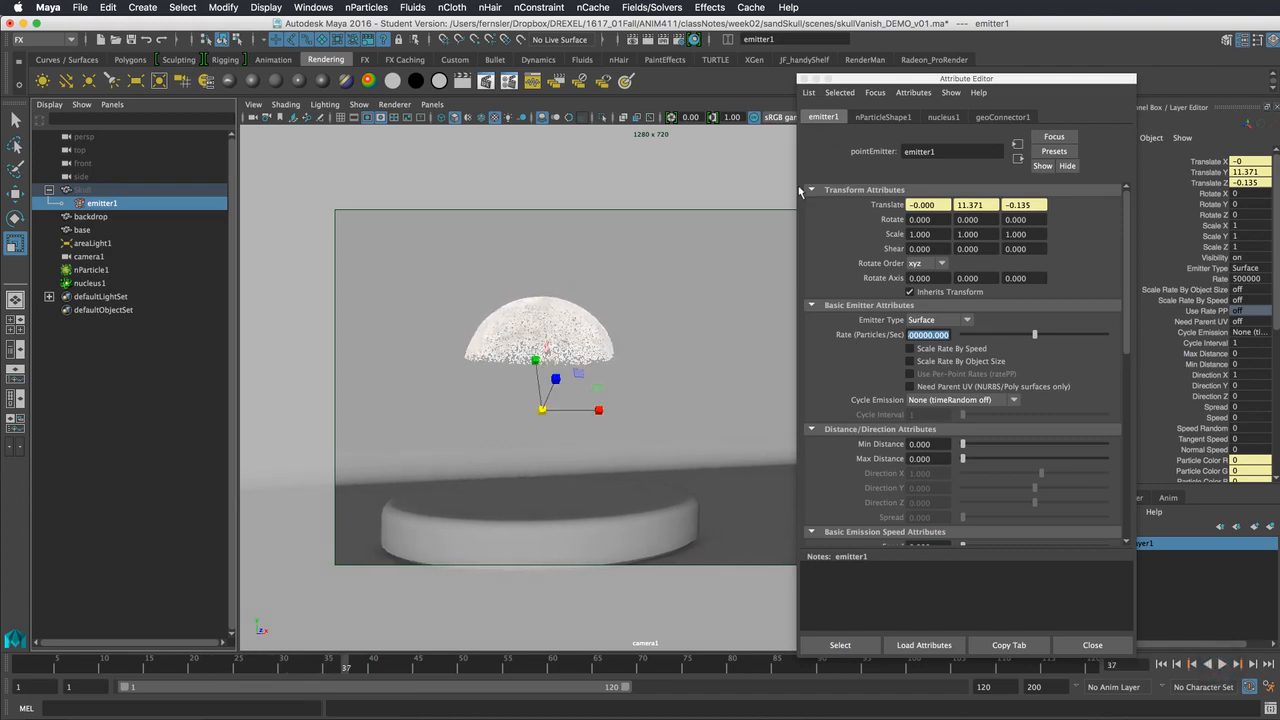
- Uncover more of the viewport, select the emitted nParticles, and add a Volume Axis field to them
{"action": "left_click_drag", "start_coordinate": [862, 79], "coordinate": [959, 82]}
{"action": "left_click", "coordinate": [527, 321]}
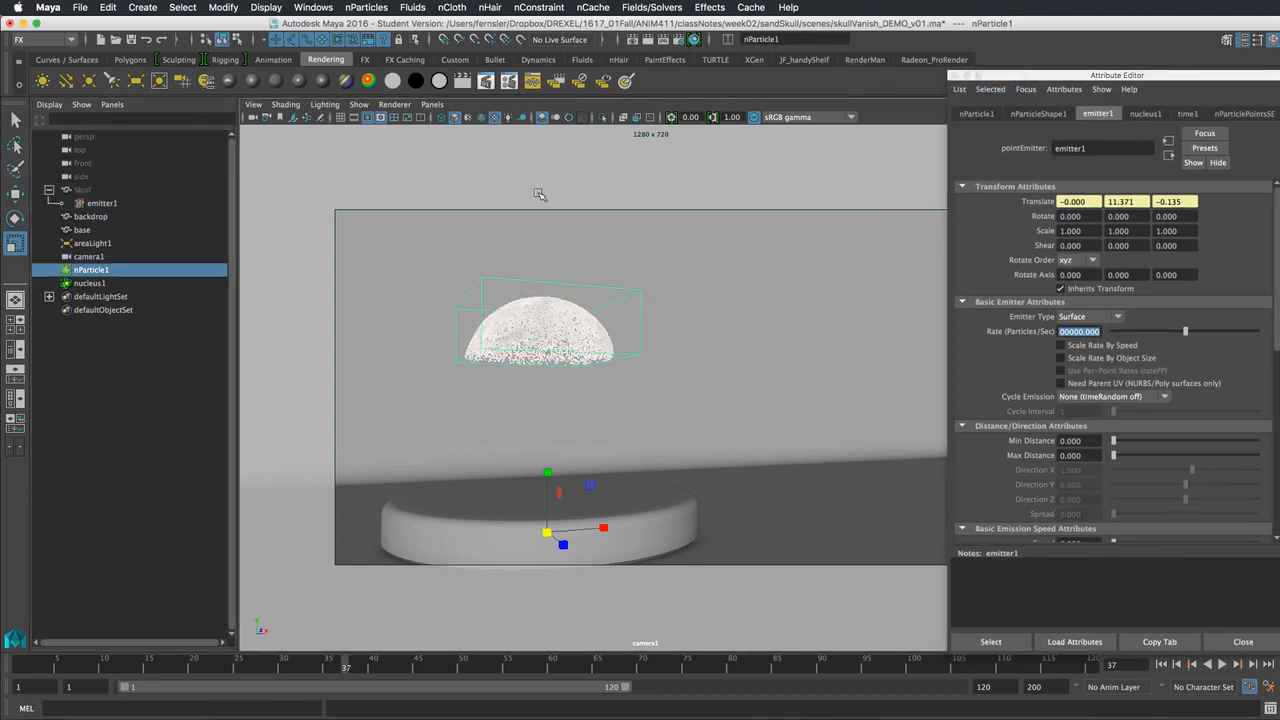
{"action": "left_click", "coordinate": [411, 7]}
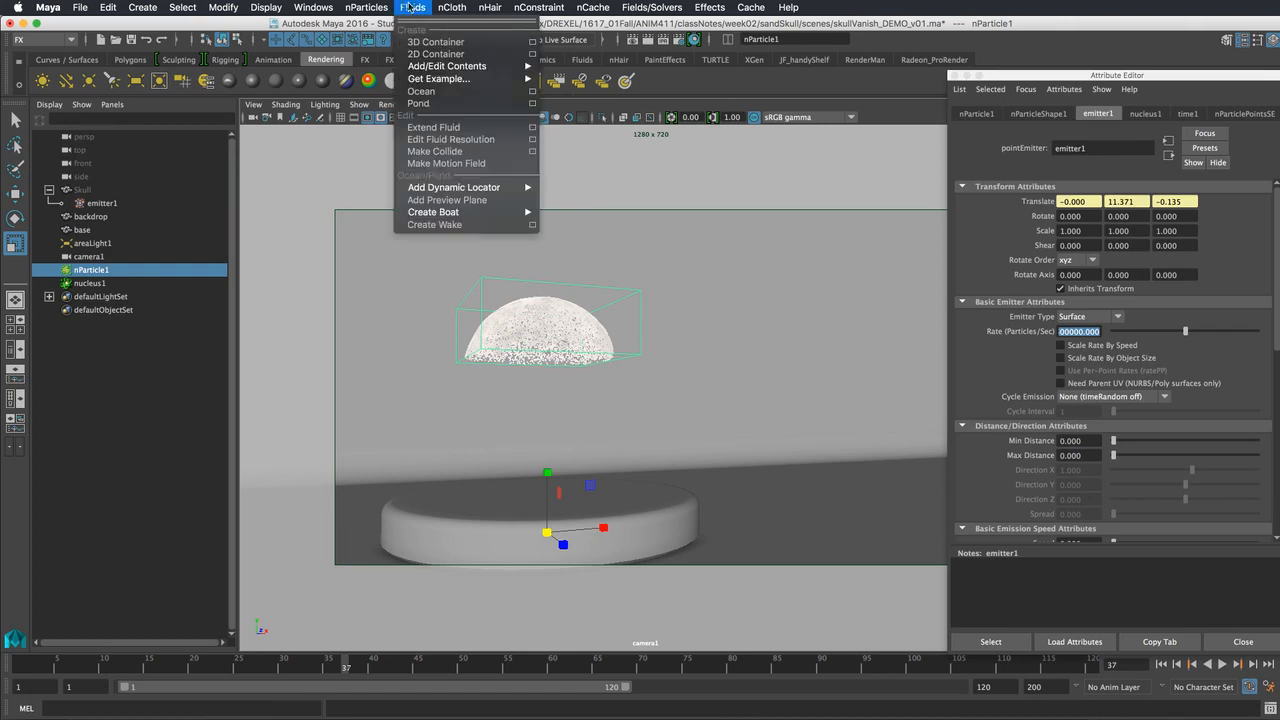
{"action": "mouse_move", "coordinate": [478, 7]}
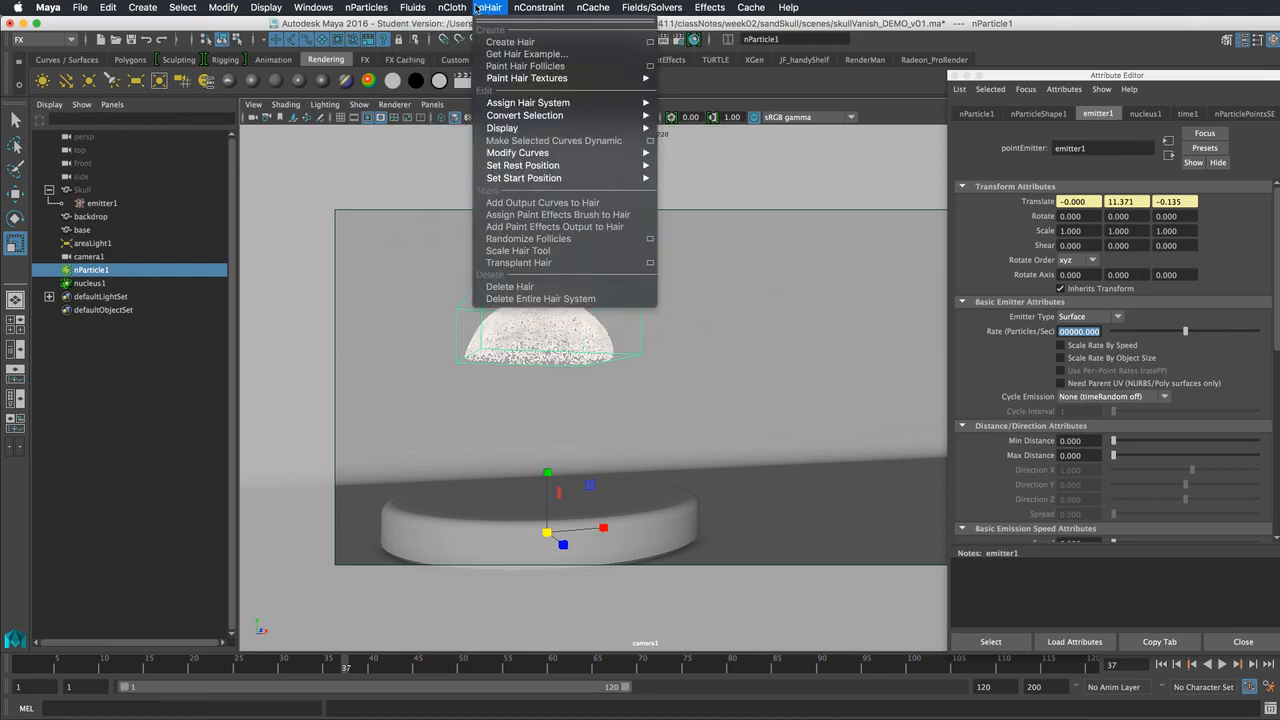
{"action": "mouse_move", "coordinate": [652, 7]}
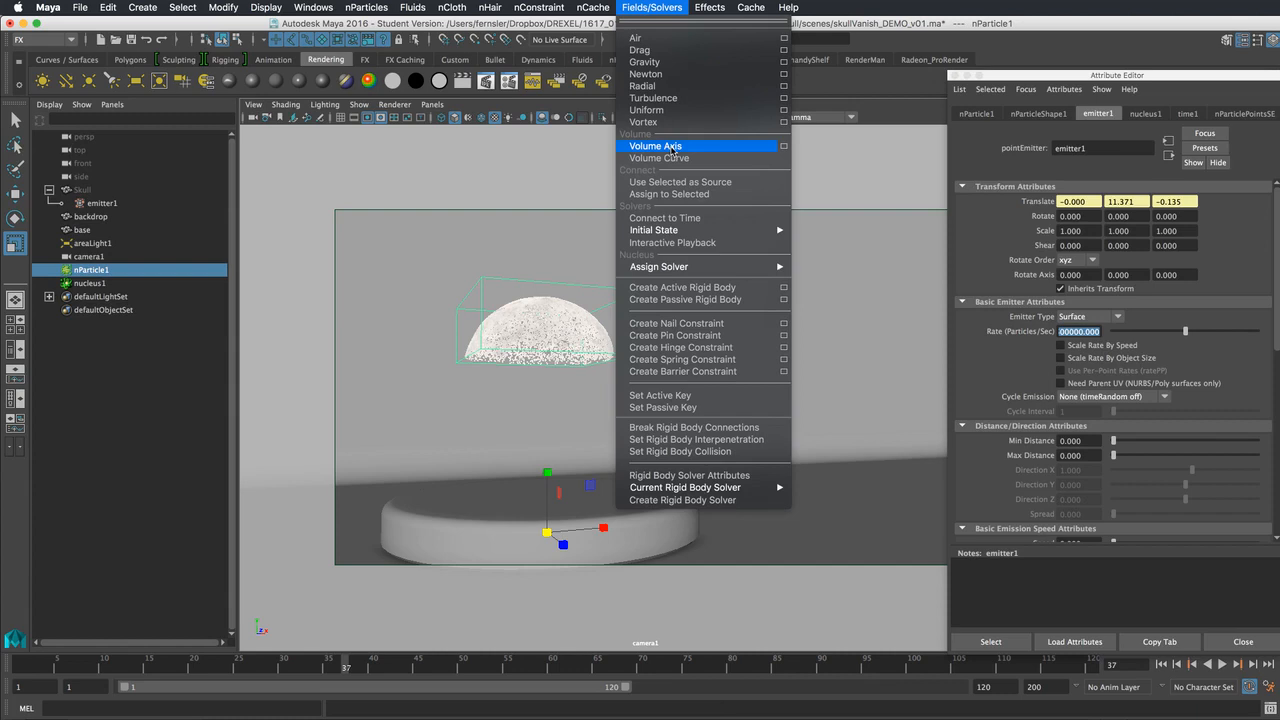
{"action": "left_click", "coordinate": [659, 148]}
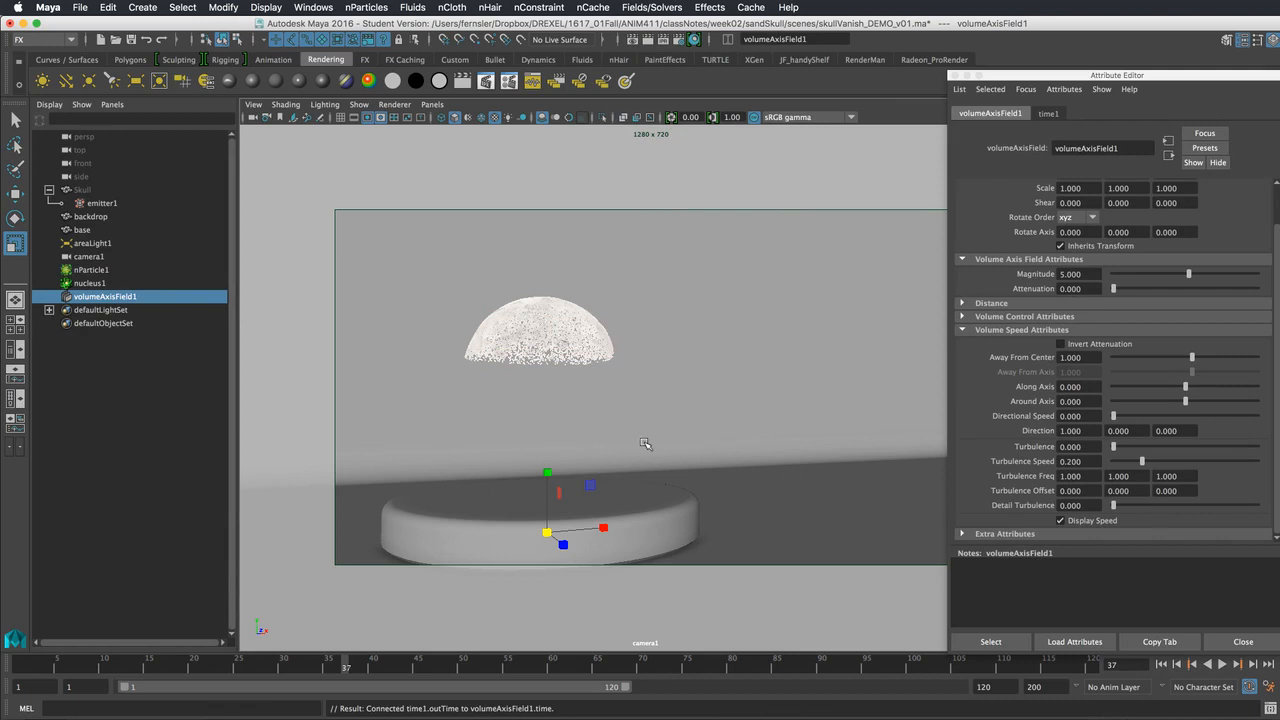
- Find the volume axis field in wireframe, move it straight up to below the particle dome, and restore textured shading
{"action": "key", "text": "4"}
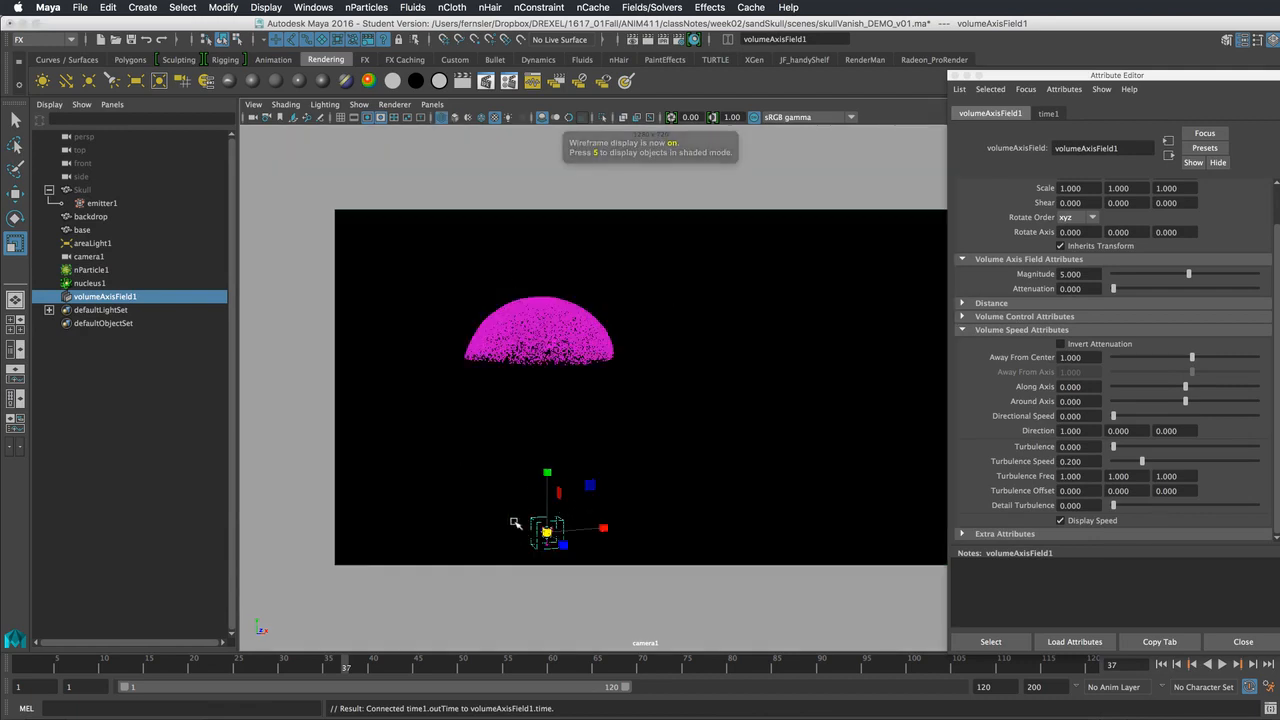
{"action": "key", "text": "2"}
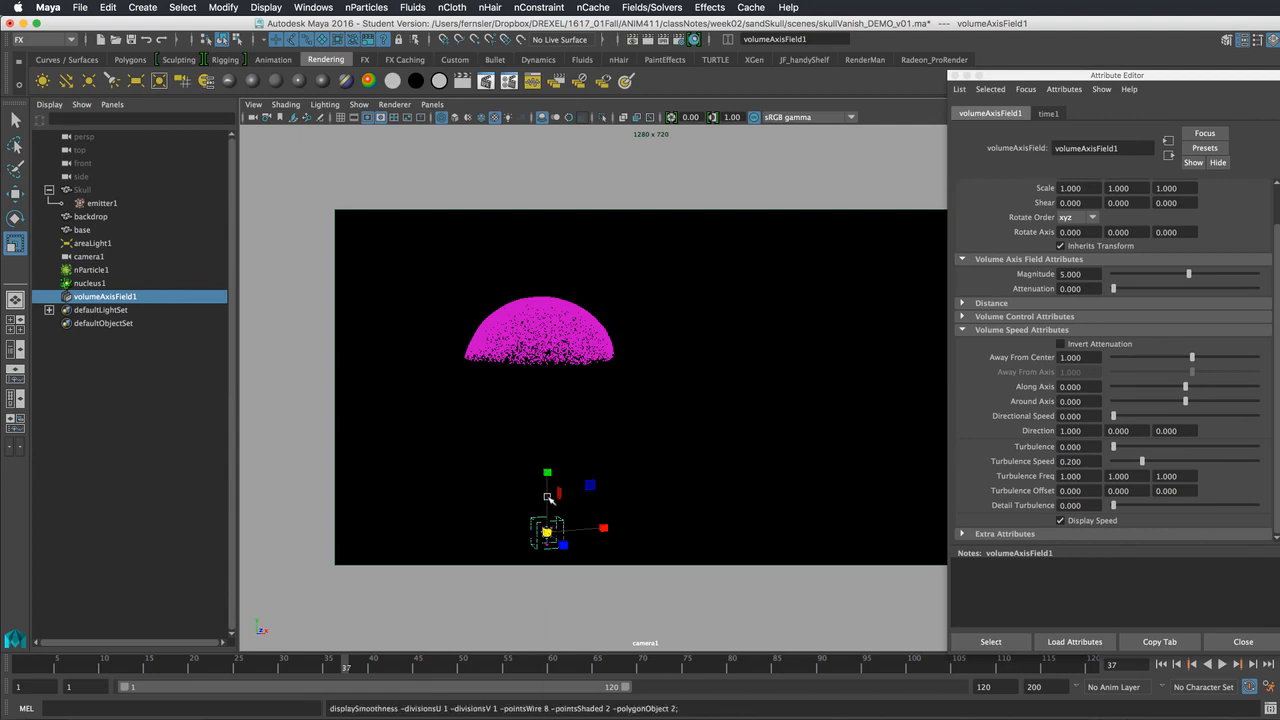
{"action": "key", "text": "w"}
{"action": "left_click_drag", "start_coordinate": [548, 497], "coordinate": [548, 367]}
{"action": "key", "text": "5"}
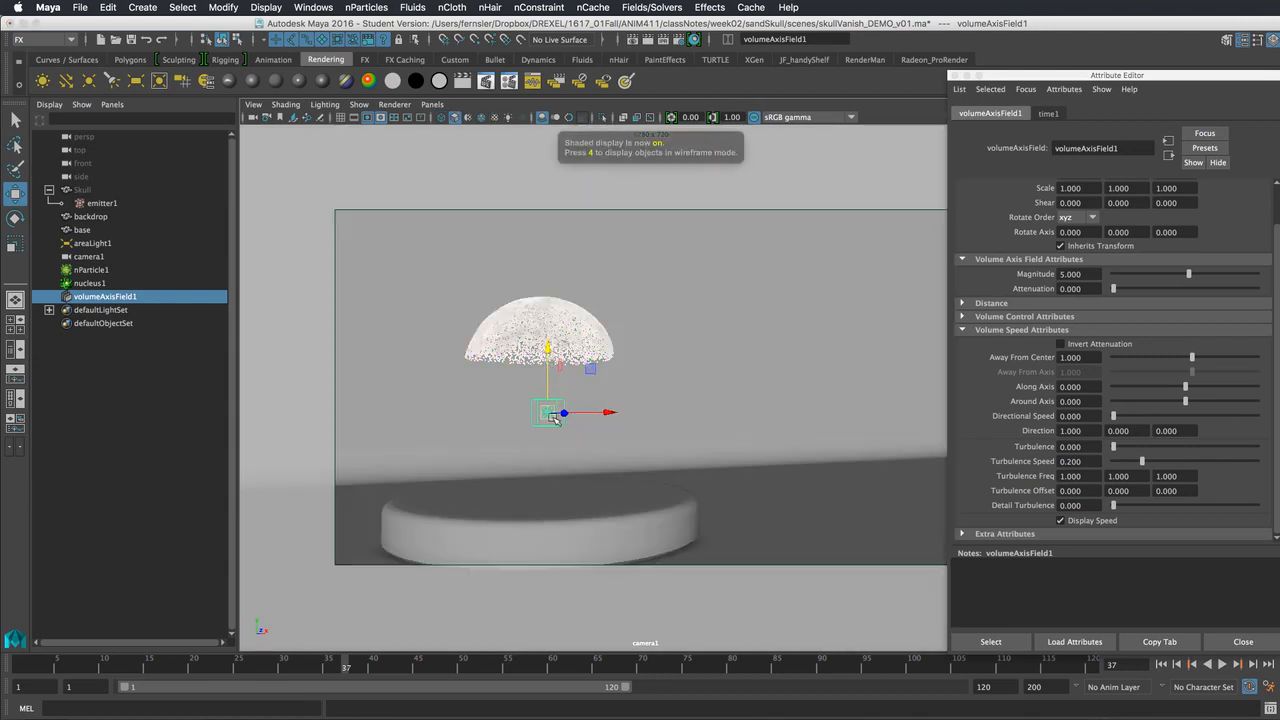
{"action": "key", "text": "6"}
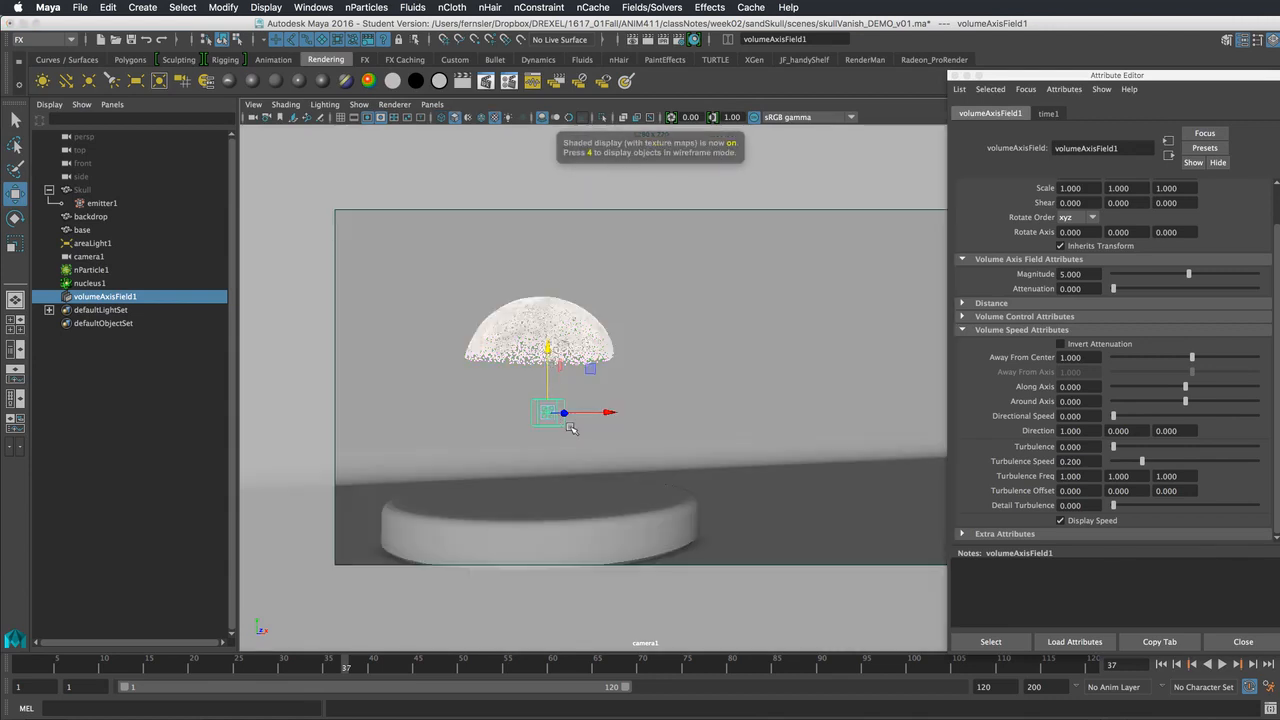
- Scale the volume axis field uniformly to about 13.75 so it encloses the skull area
{"action": "key", "text": "r"}
{"action": "left_click_drag", "start_coordinate": [547, 413], "coordinate": [1258, 522]}
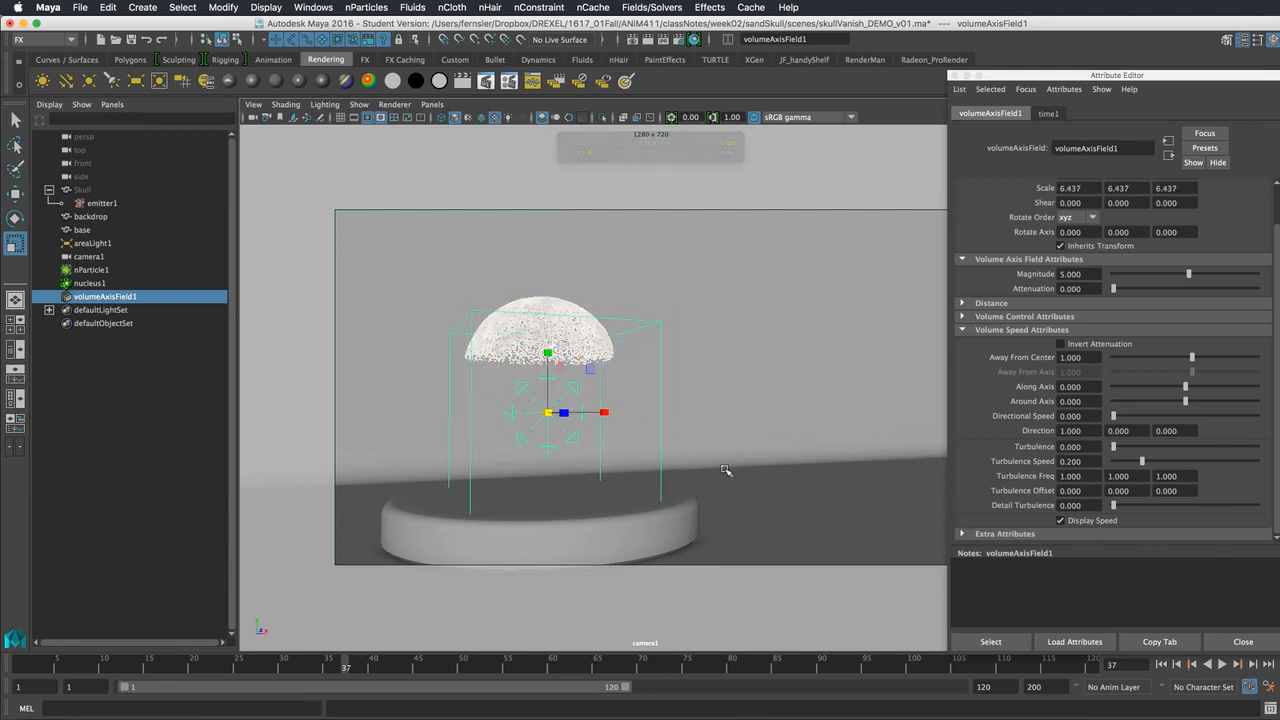
{"action": "left_click_drag", "start_coordinate": [547, 413], "coordinate": [612, 400]}
- Switch to the perspective view framing the whole field and nudge the volume axis field slightly upward
{"action": "key", "text": "space"}
{"action": "middle_click_drag", "start_coordinate": [655, 391], "coordinate": [634, 480], "text": "alt"}
{"action": "left_click_drag", "start_coordinate": [615, 447], "coordinate": [631, 437], "text": "alt"}
{"action": "right_click_drag", "start_coordinate": [631, 437], "coordinate": [726, 440], "text": "alt"}
{"action": "middle_click_drag", "start_coordinate": [712, 438], "coordinate": [708, 428], "text": "alt"}
{"action": "right_click_drag", "start_coordinate": [706, 427], "coordinate": [713, 428], "text": "alt"}
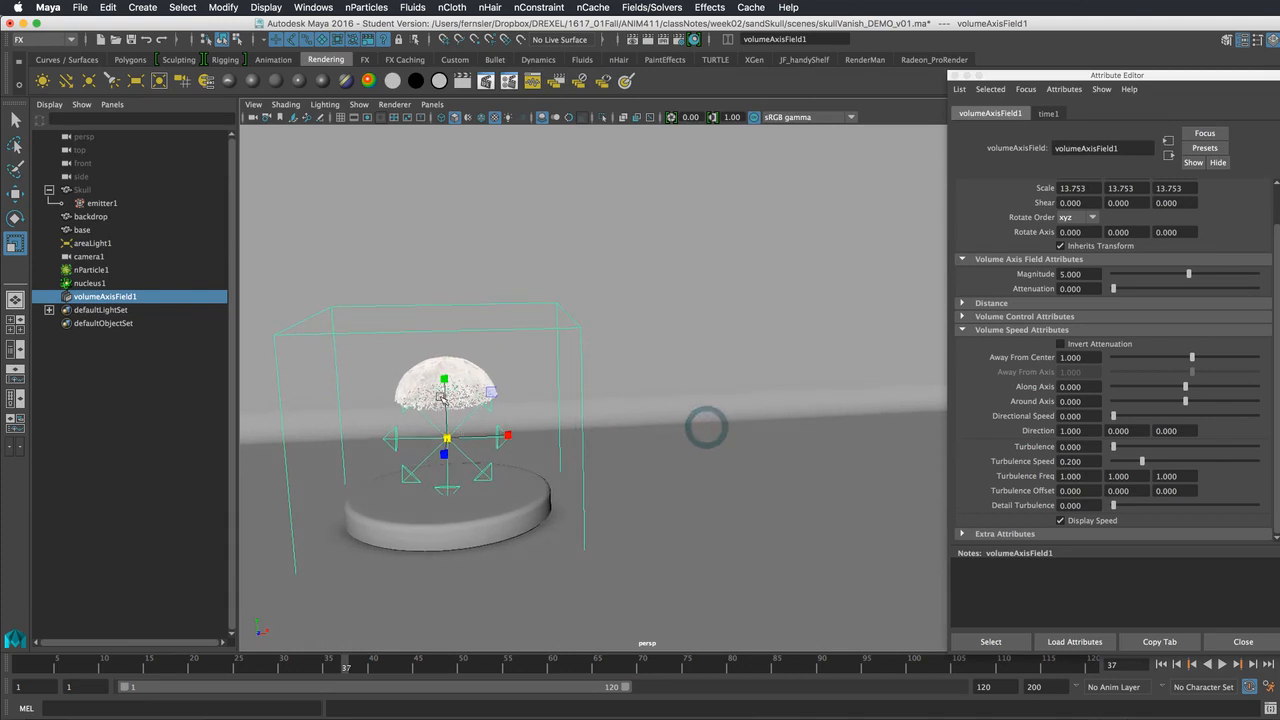
{"action": "key", "text": "w"}
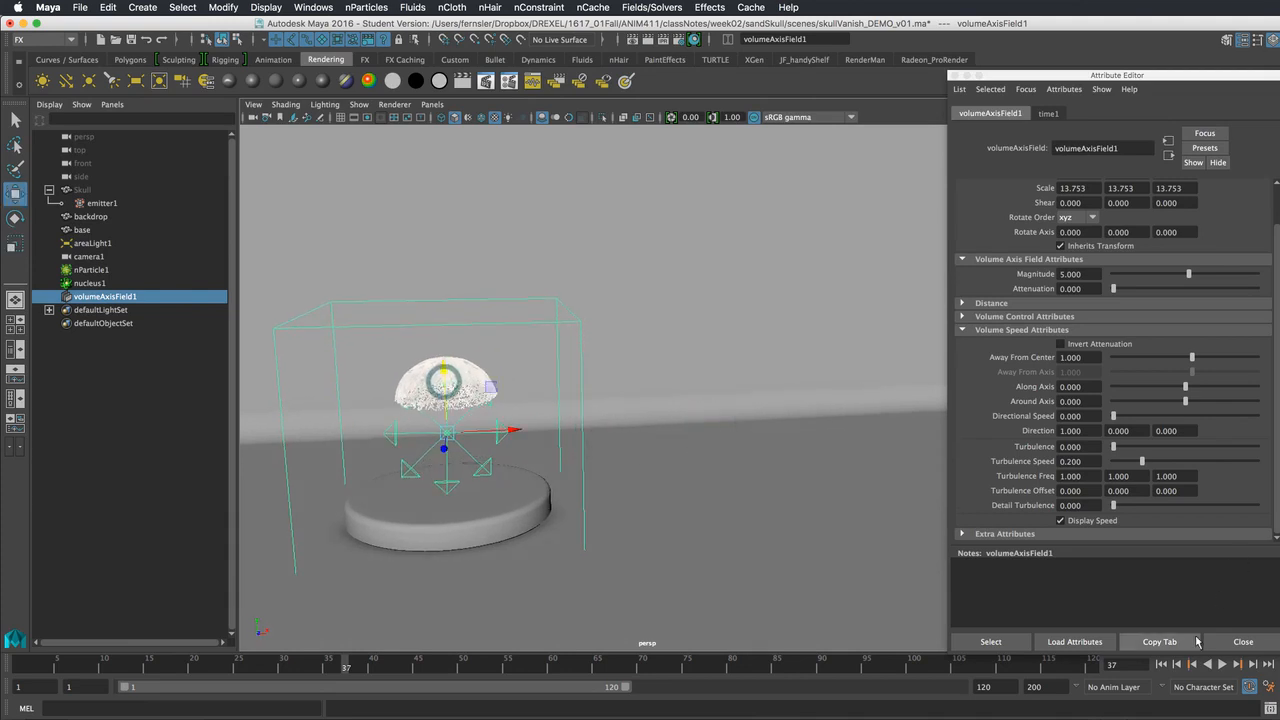
- Play the simulation from frame 1 with the volume axis field acting on the particles, and stop it around frame 71
{"action": "left_click", "coordinate": [1161, 664]}
{"action": "left_click", "coordinate": [1222, 664]}
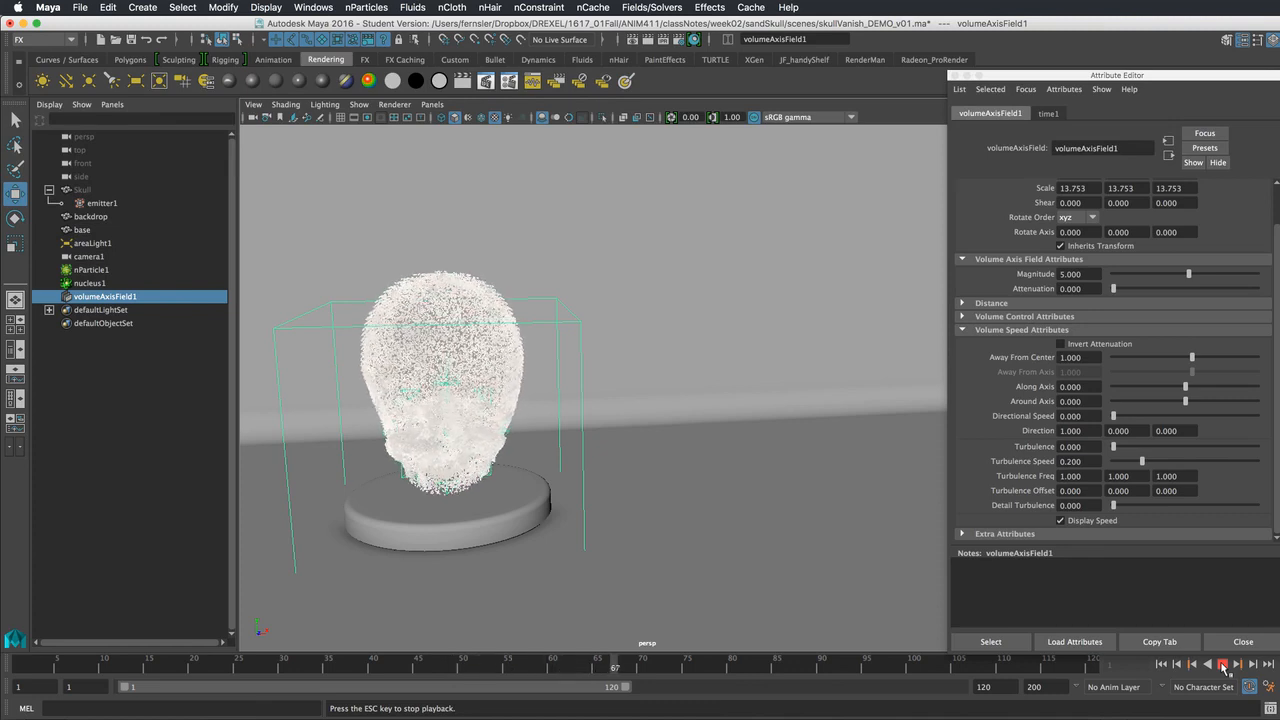
{"action": "left_click", "coordinate": [1222, 664]}
{"action": "mouse_move", "coordinate": [586, 443]}
{"action": "left_mouse_down", "text": "alt"}
{"action": "mouse_move", "coordinate": [661, 405]}
{"action": "mouse_move", "coordinate": [631, 426]}
{"action": "mouse_move", "coordinate": [563, 420]}
{"action": "mouse_move", "coordinate": [585, 434]}
{"action": "left_mouse_up", "text": "alt"}
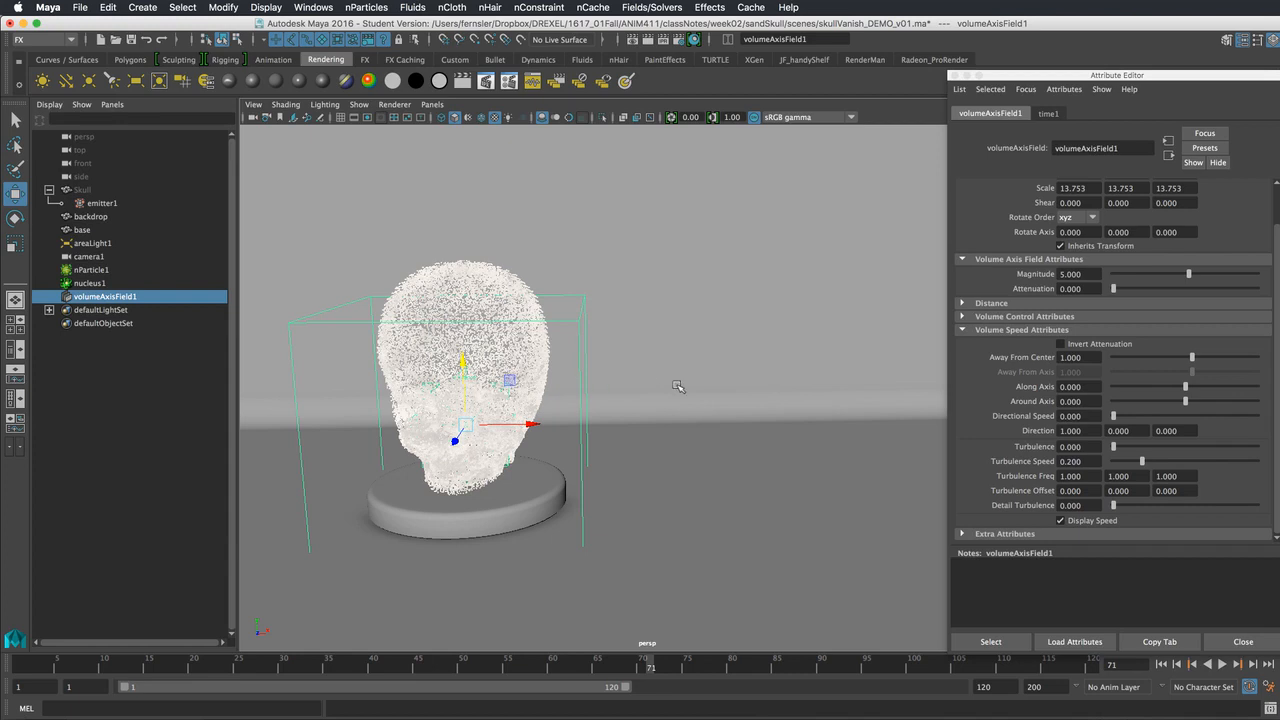
- Return to frame 1, raise the volume axis field to about 13.7 in Y, and look over its attributes
{"action": "left_click", "coordinate": [1161, 664]}
{"action": "left_click_drag", "start_coordinate": [462, 397], "coordinate": [463, 327]}
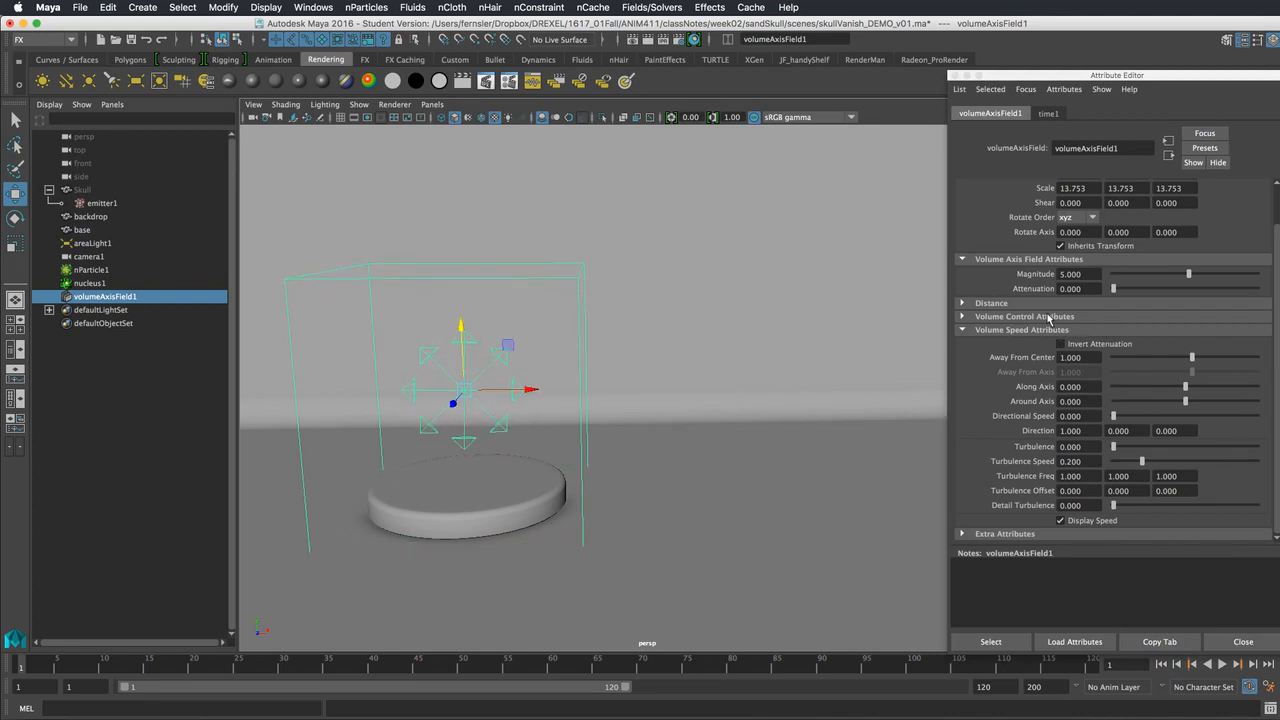
{"action": "left_click", "coordinate": [1000, 261]}
{"action": "left_click", "coordinate": [1000, 290]}
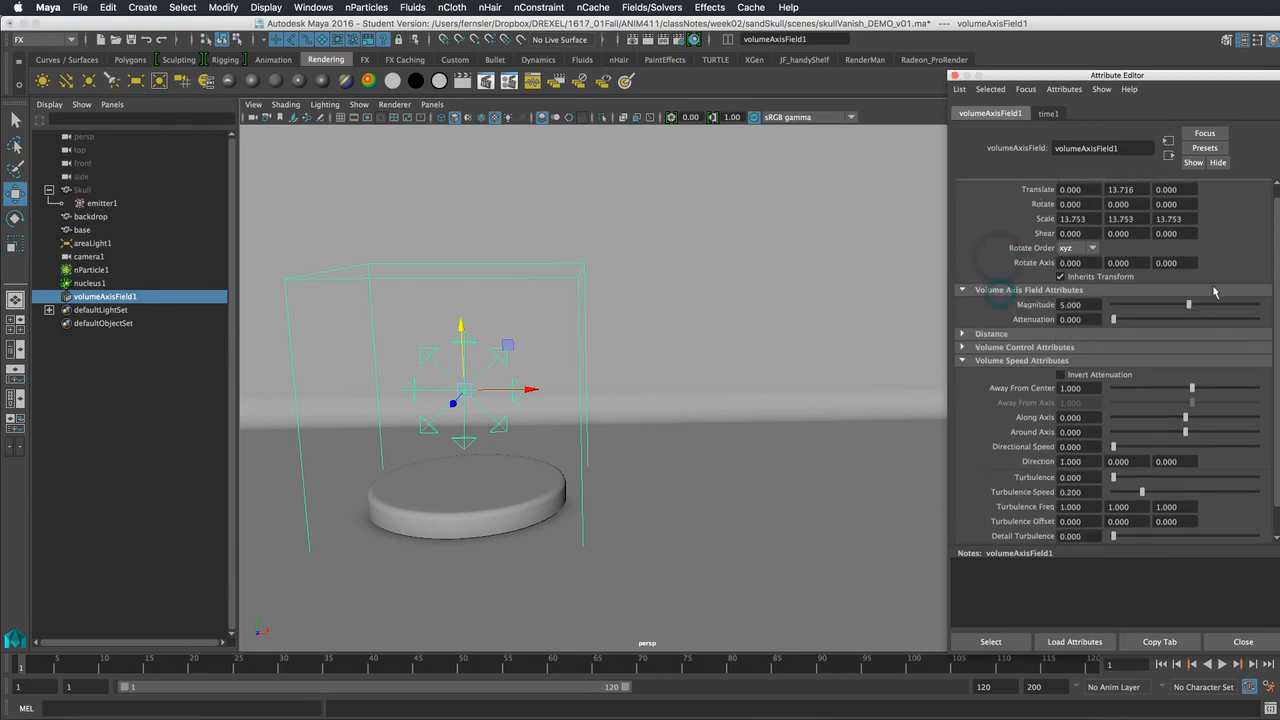
{"action": "left_click_drag", "start_coordinate": [1276, 302], "coordinate": [1277, 343]}
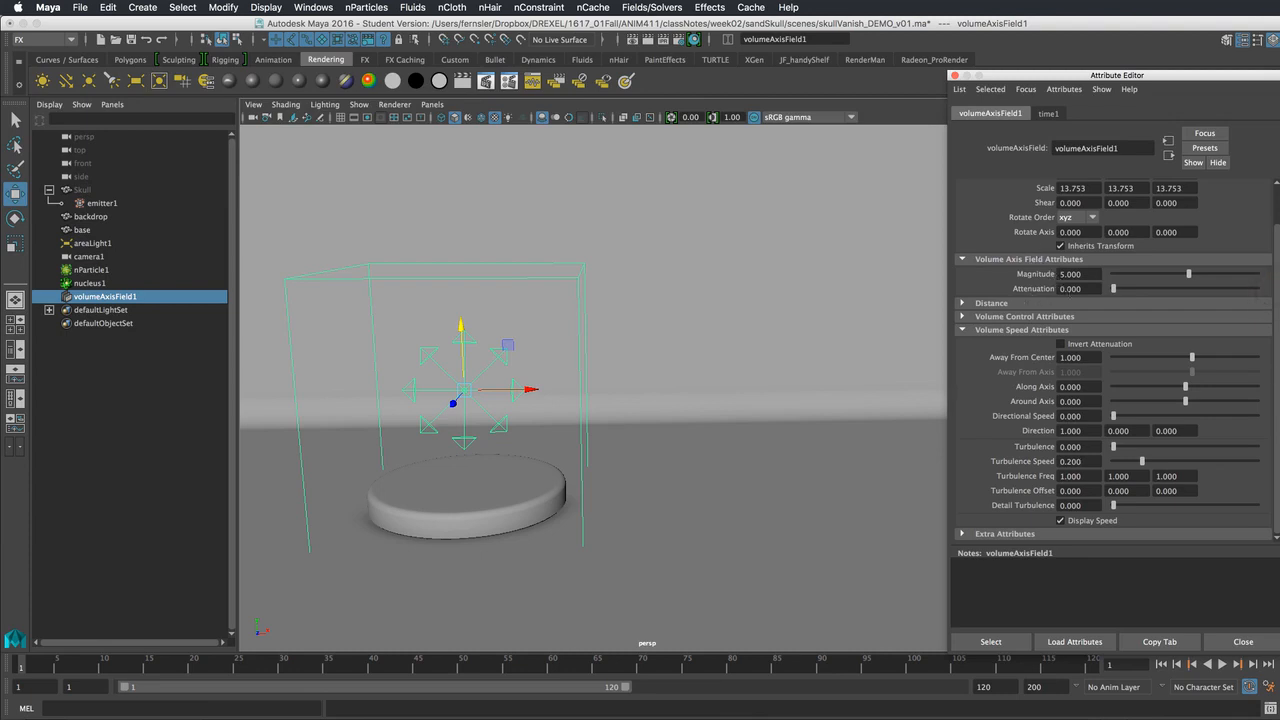
- Try Sphere, Cylinder and Cone as the volume axis field's volume shape, and restore Cube
{"action": "left_click", "coordinate": [963, 318]}
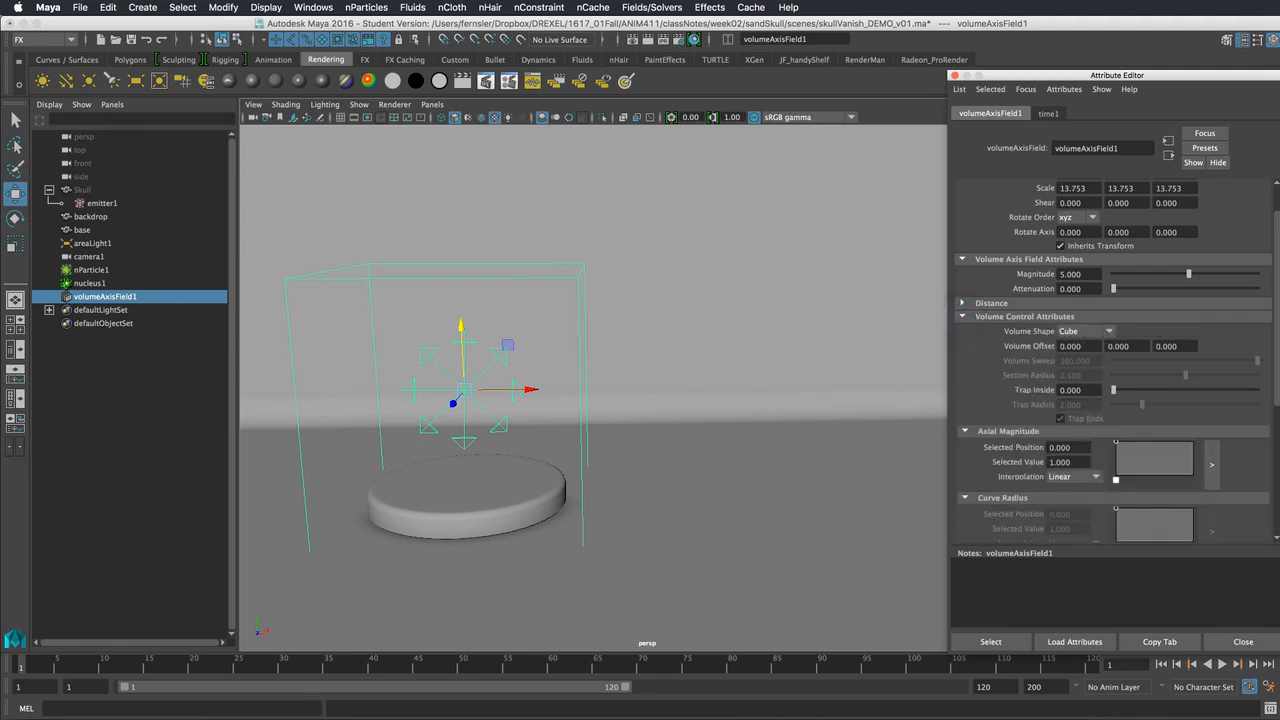
{"action": "left_click", "coordinate": [1090, 332]}
{"action": "left_click", "coordinate": [1090, 372]}
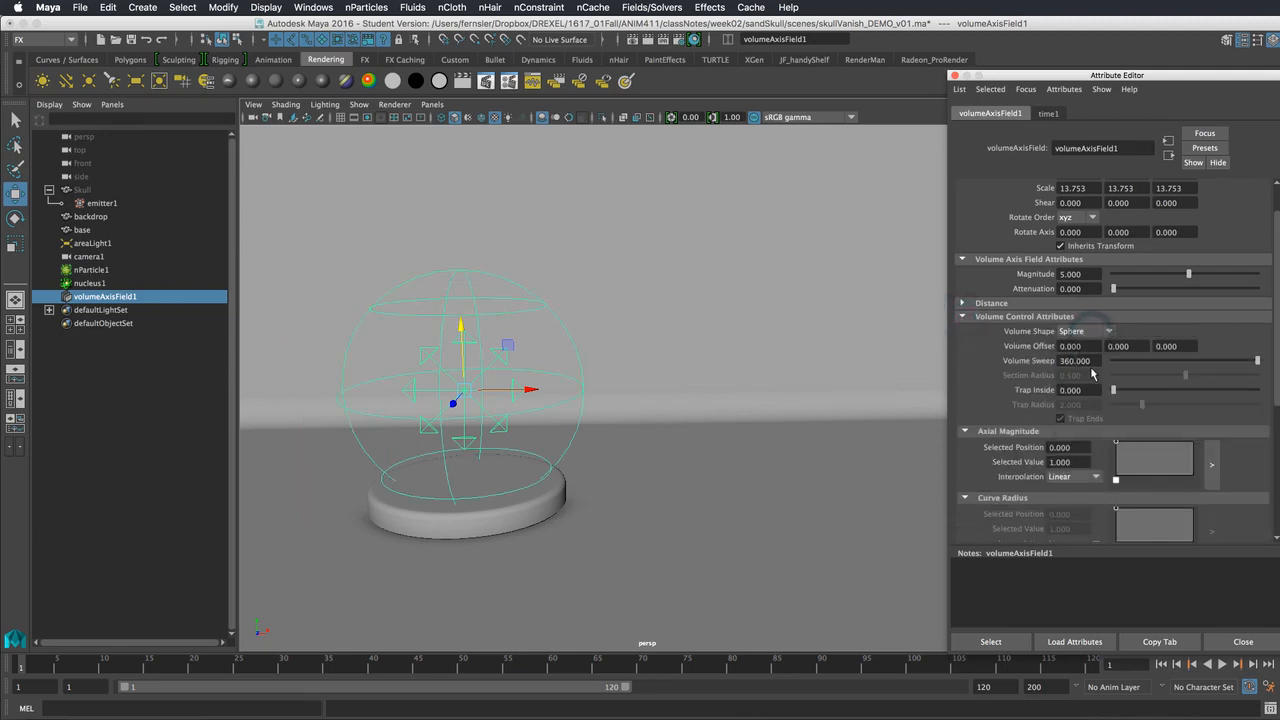
{"action": "left_click", "coordinate": [1093, 332]}
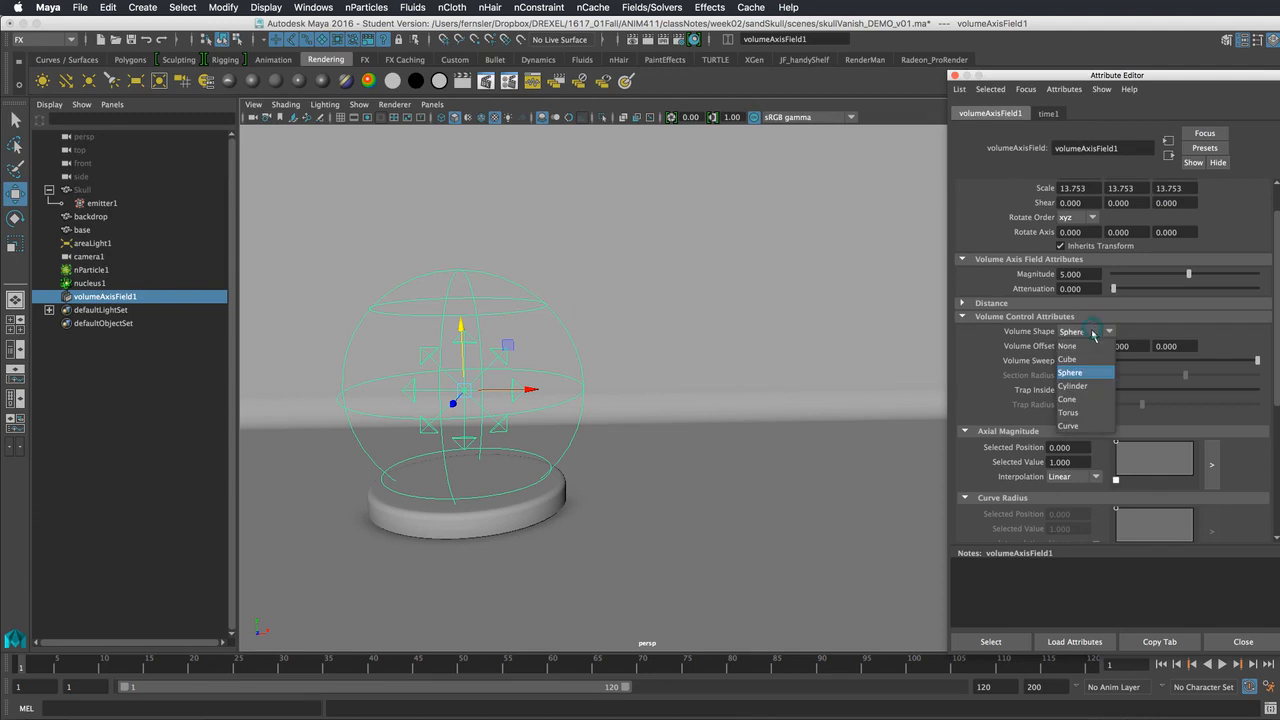
{"action": "left_click", "coordinate": [1072, 386]}
{"action": "left_click", "coordinate": [1093, 332]}
{"action": "left_click", "coordinate": [1088, 399]}
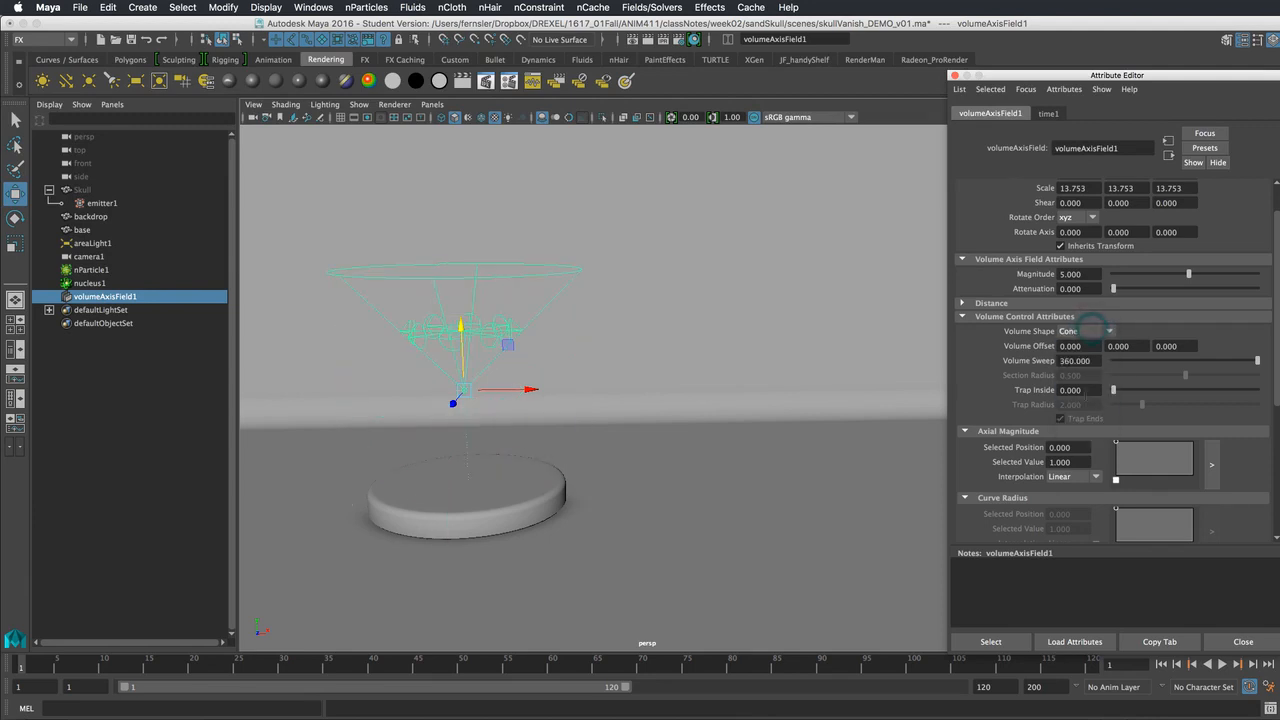
{"action": "left_click", "coordinate": [1087, 332]}
{"action": "left_click", "coordinate": [1067, 359]}
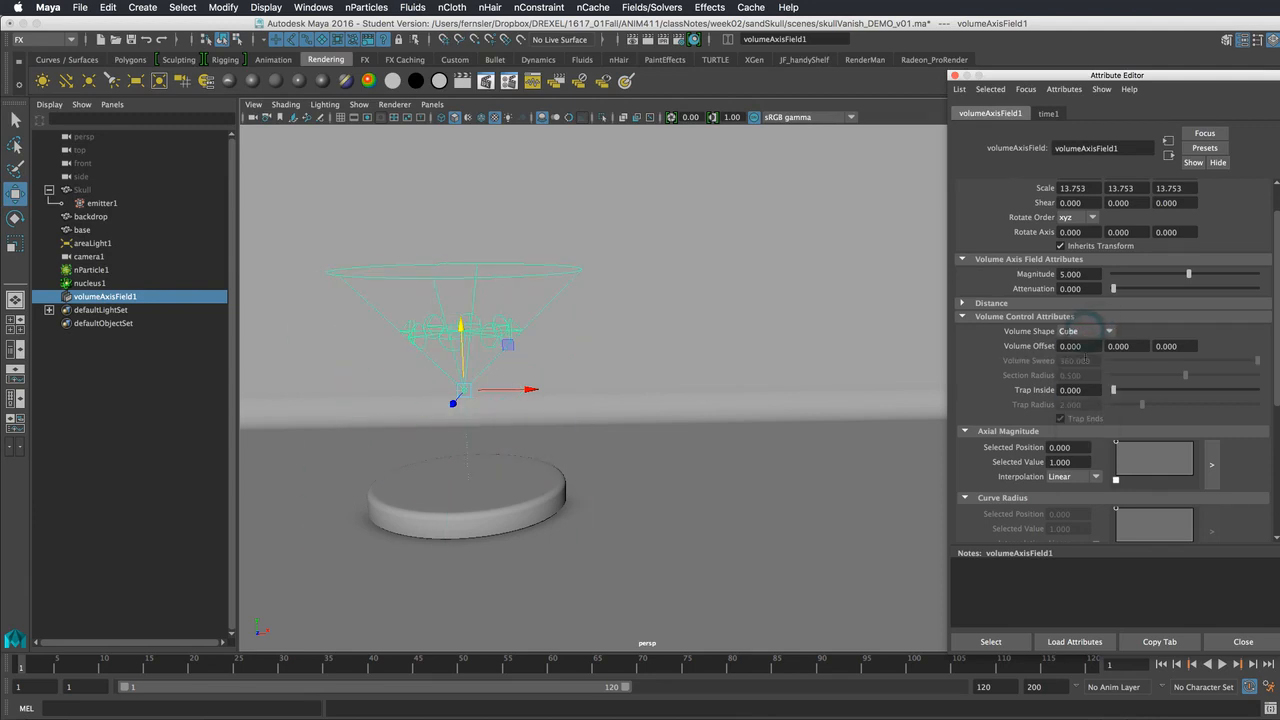
- Try the Curve volume shape on the volume axis field, return it to Cube, and go back to the volume speed attributes
{"action": "left_click", "coordinate": [1086, 331]}
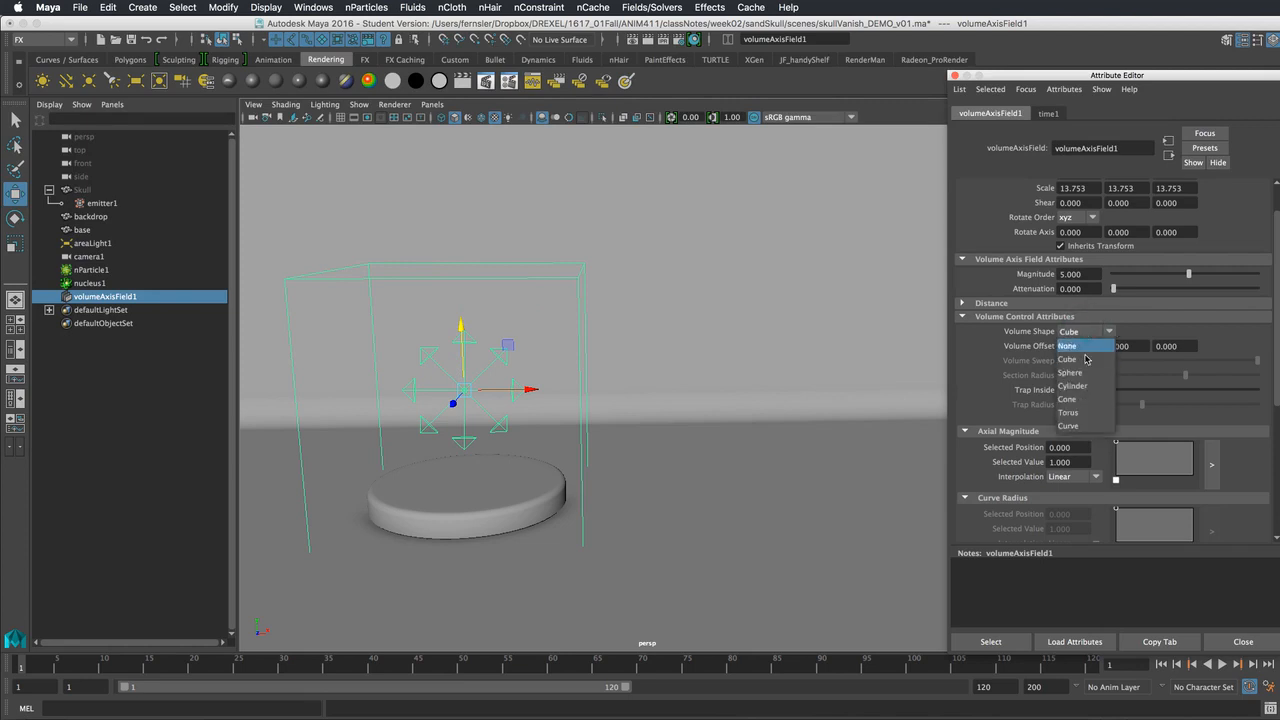
{"action": "left_click", "coordinate": [1084, 428]}
{"action": "left_click", "coordinate": [1093, 332]}
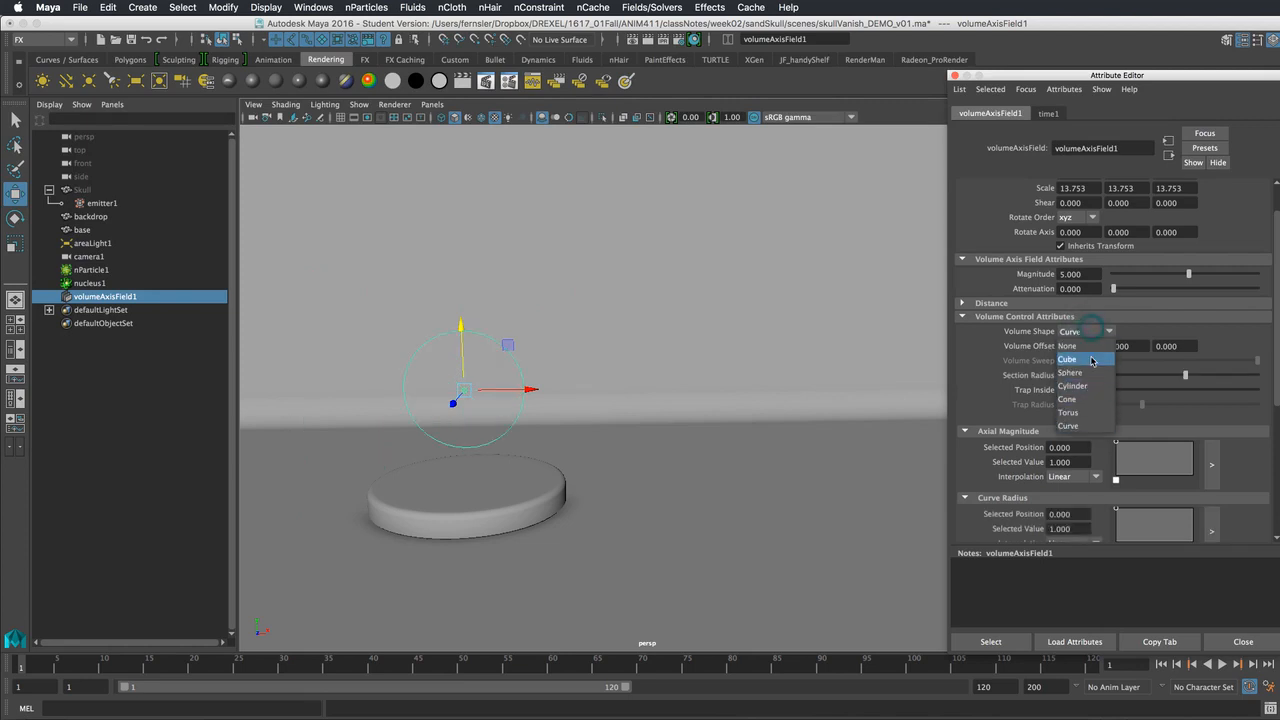
{"action": "left_click", "coordinate": [1091, 358]}
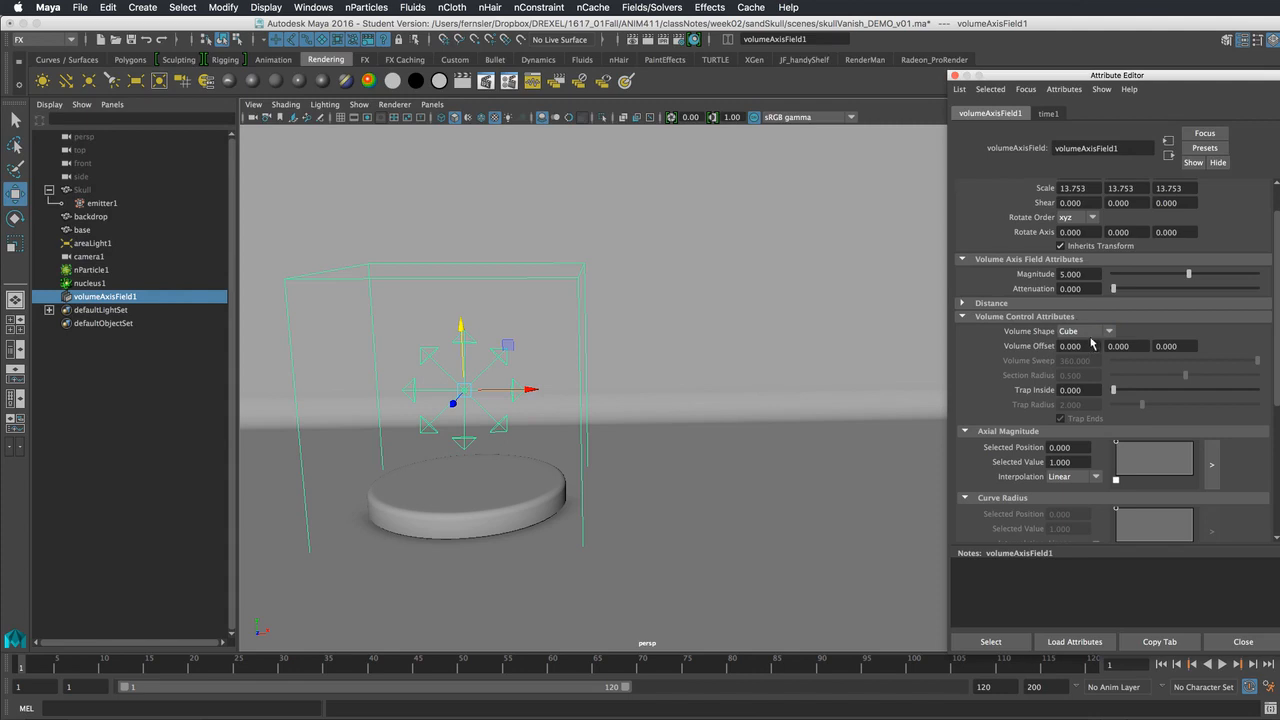
{"action": "left_click", "coordinate": [964, 317]}
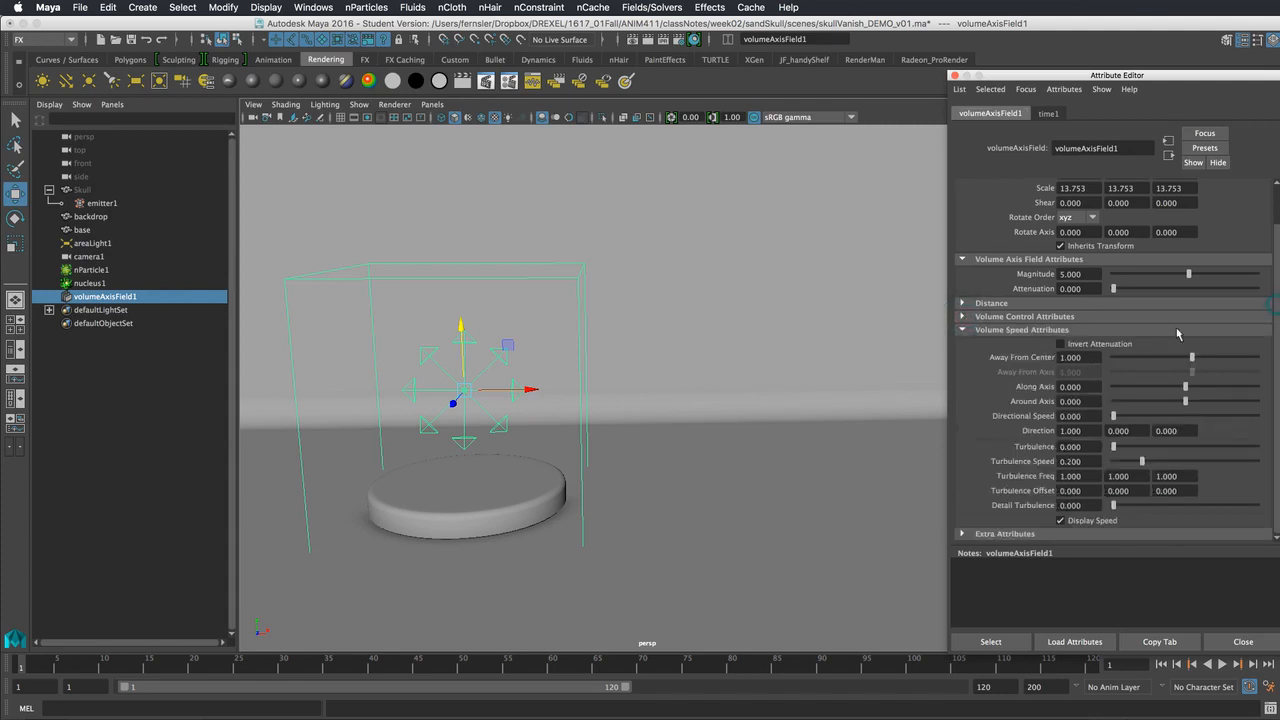
{"action": "left_click", "coordinate": [963, 317]}
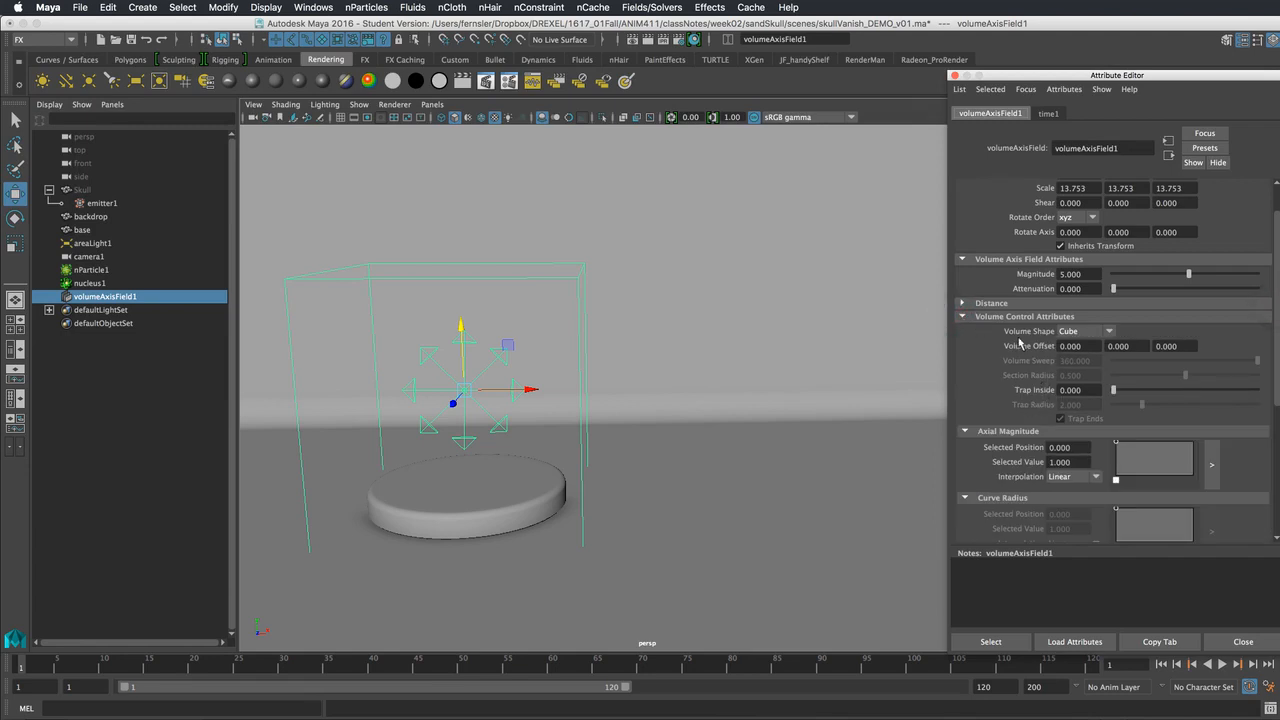
{"action": "left_click", "coordinate": [964, 317]}
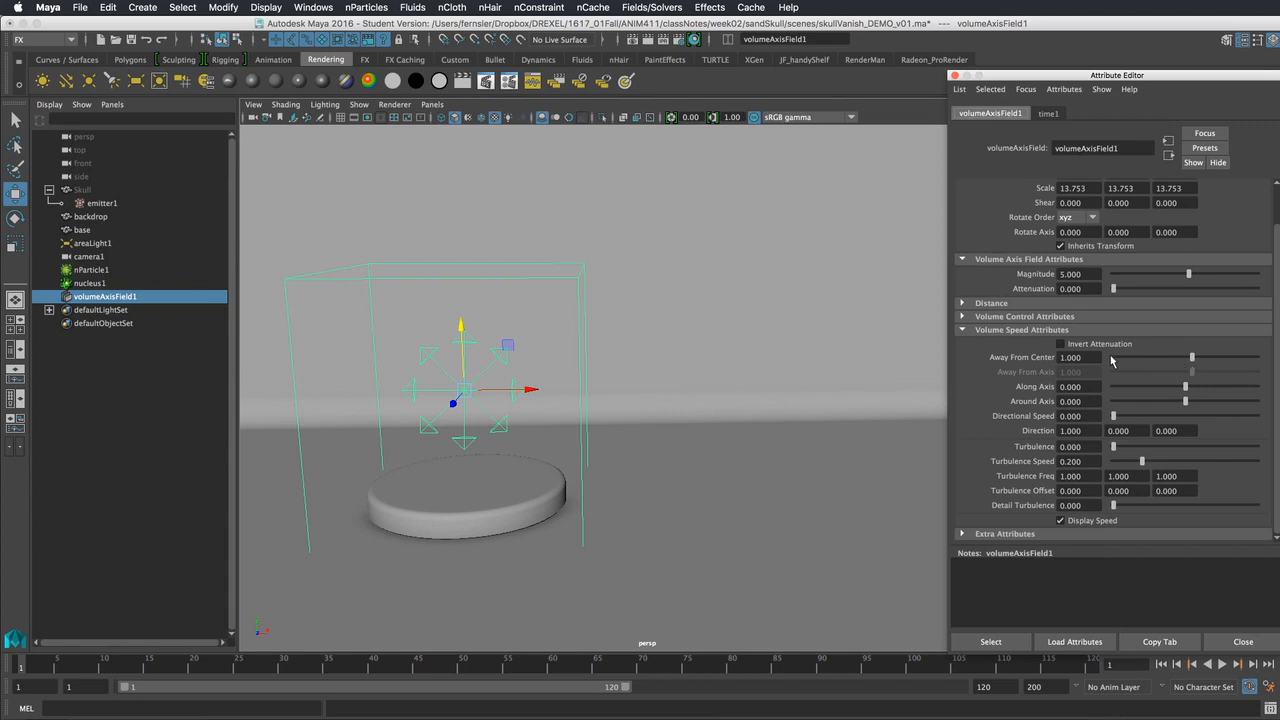
- Set the volume axis field's Away From Center speed to 0
{"action": "left_click", "coordinate": [1088, 358]}
{"action": "left_click", "coordinate": [1086, 273]}
{"action": "left_click_drag", "start_coordinate": [1191, 361], "coordinate": [1189, 362]}
{"action": "type", "text": "0"}
{"action": "key", "text": "Return"}
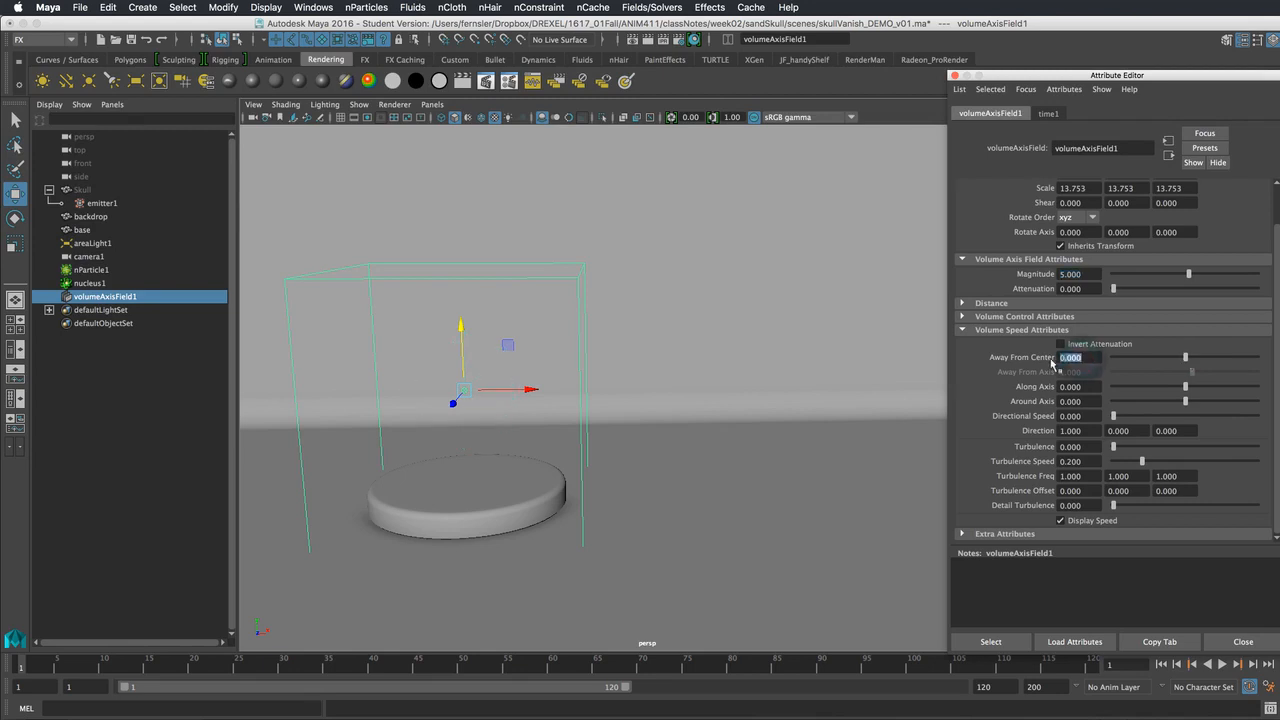
- Try an Along Axis speed of about 0.84 on the volume axis field, and reset it to 0
{"action": "left_click_drag", "start_coordinate": [1185, 387], "coordinate": [1189, 393]}
{"action": "key", "text": "Tab"}
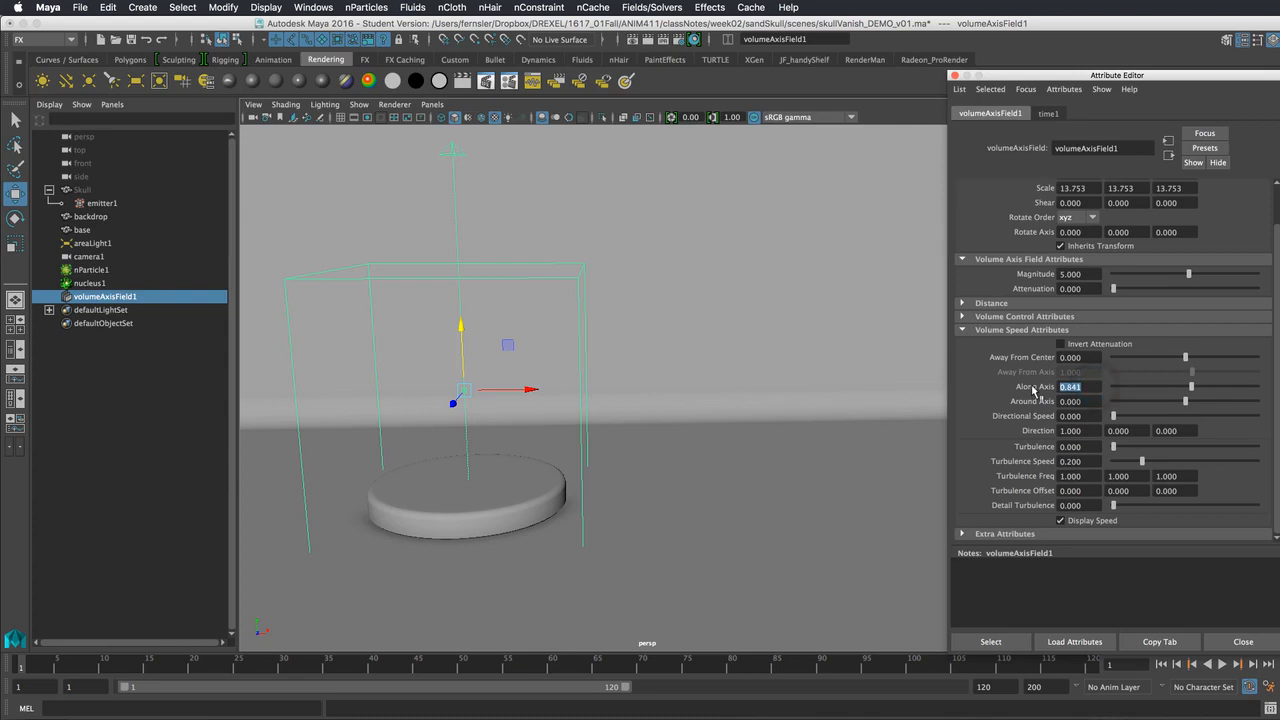
{"action": "type", "text": "0"}
{"action": "key", "text": "Return"}
- Try a Directional Speed of about 0.83 on the volume axis field with the Y direction at 0
{"action": "left_click_drag", "start_coordinate": [1123, 418], "coordinate": [1233, 418]}
{"action": "left_click", "coordinate": [1120, 431]}
{"action": "left_click", "coordinate": [1137, 431]}
{"action": "type", "text": "000"}
{"action": "key", "text": "Return"}
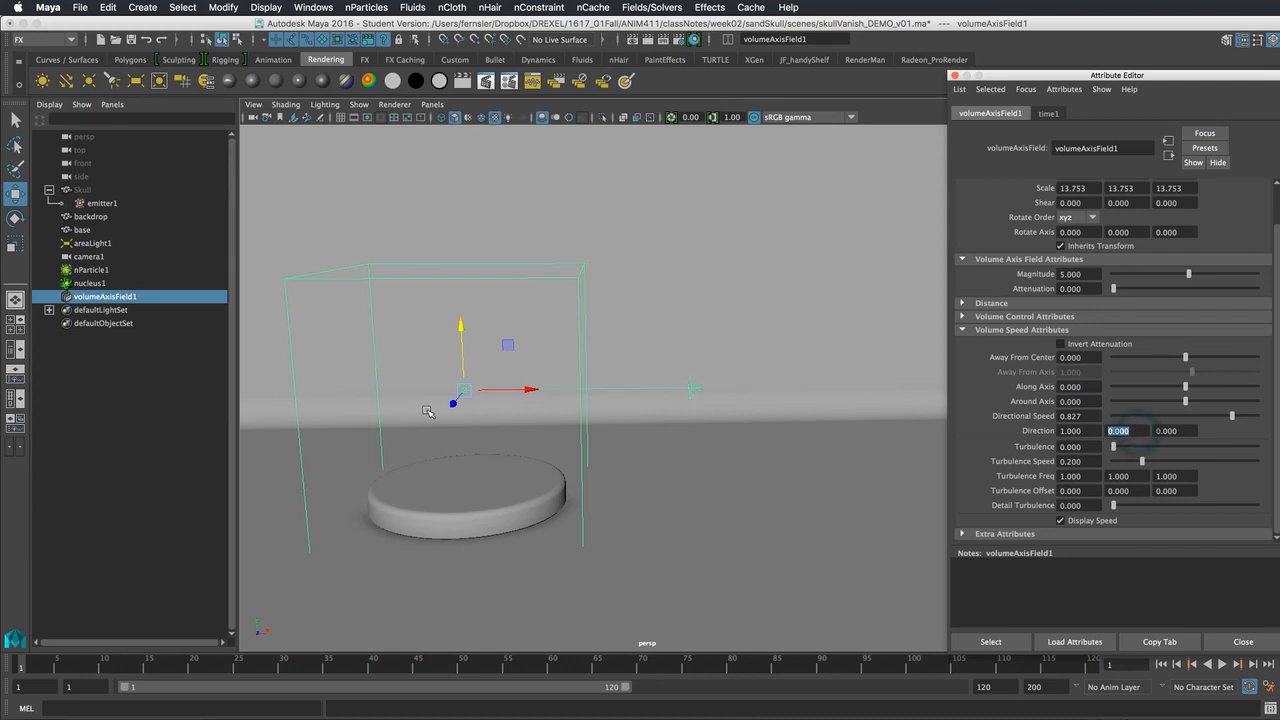
- Try out the volume axis field's Around Axis speed, and reset it to 0
{"action": "left_click", "coordinate": [1093, 430]}
{"action": "mouse_move", "coordinate": [1200, 403]}
{"action": "left_mouse_down"}
{"action": "mouse_move", "coordinate": [1212, 403]}
{"action": "mouse_move", "coordinate": [1184, 403]}
{"action": "left_mouse_up"}
{"action": "left_click", "coordinate": [1088, 401]}
{"action": "type", "text": "0"}
{"action": "key", "text": "Return"}
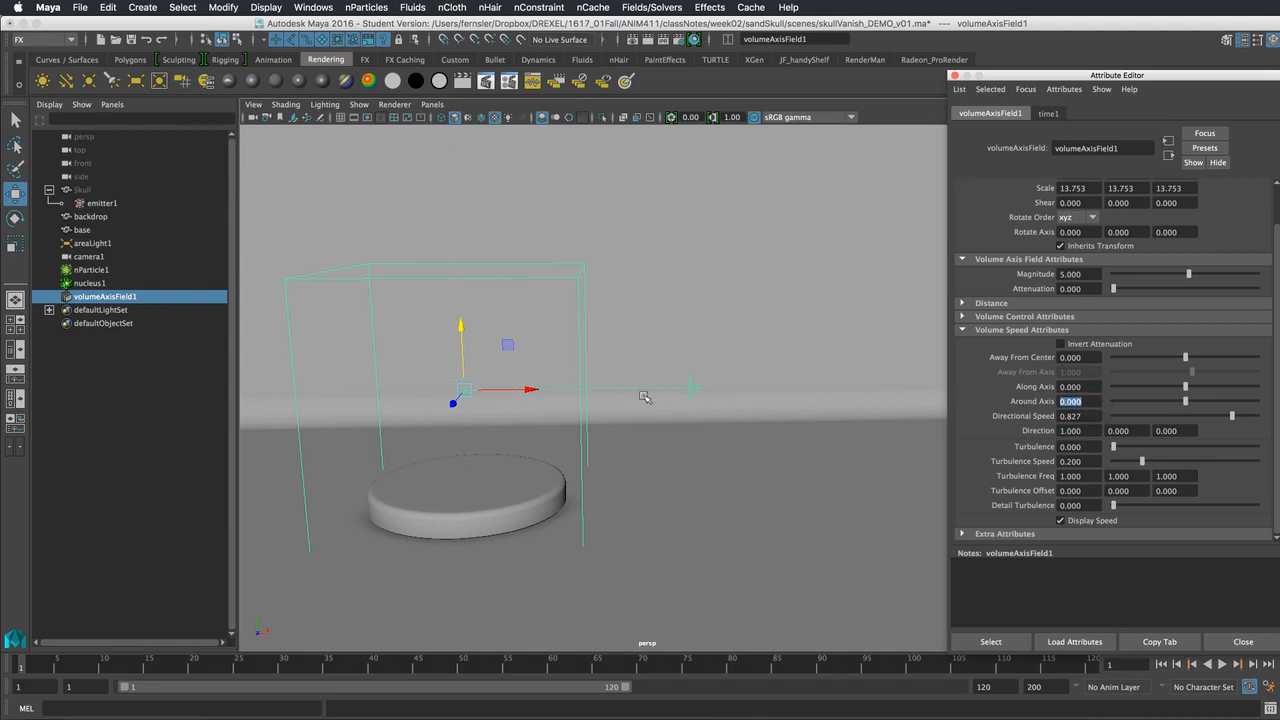
- Set the volume axis field's Directional Speed to 1 and play the simulation to about frame 71
{"action": "key", "text": "Tab"}
{"action": "type", "text": "1"}
{"action": "key", "text": "Return"}
{"action": "left_click", "coordinate": [1222, 664]}
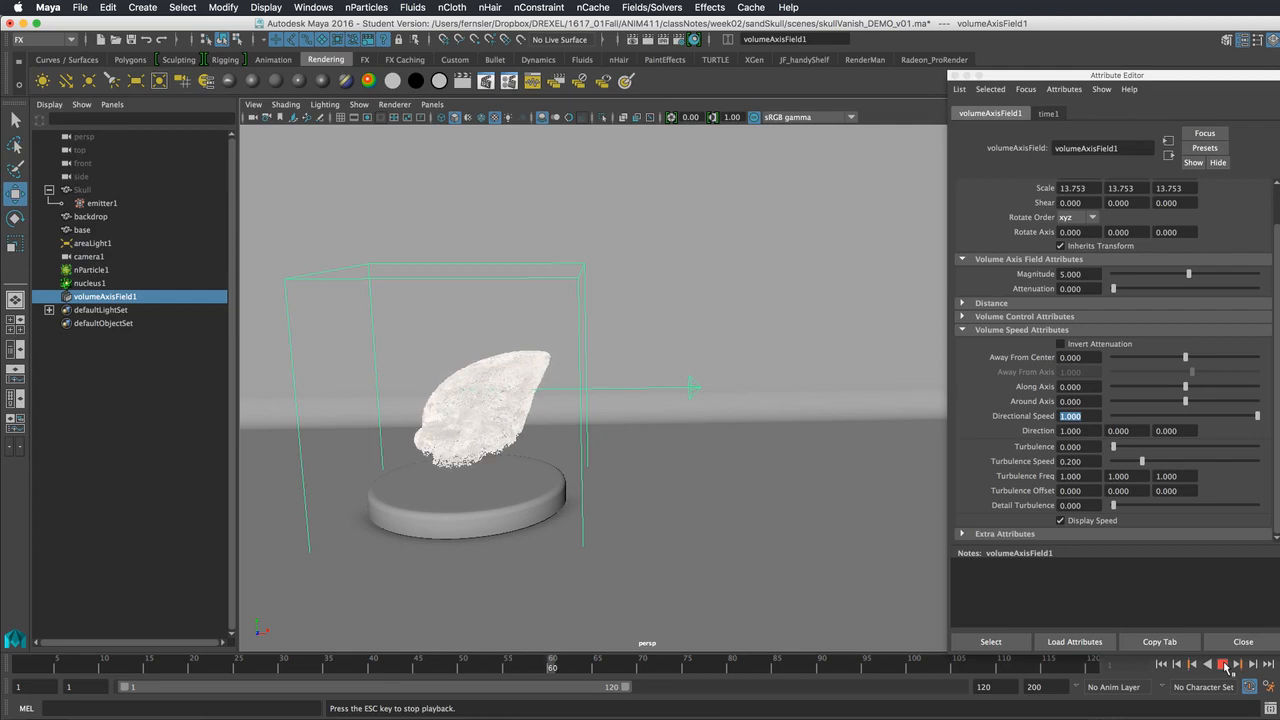
{"action": "left_click", "coordinate": [1228, 665]}
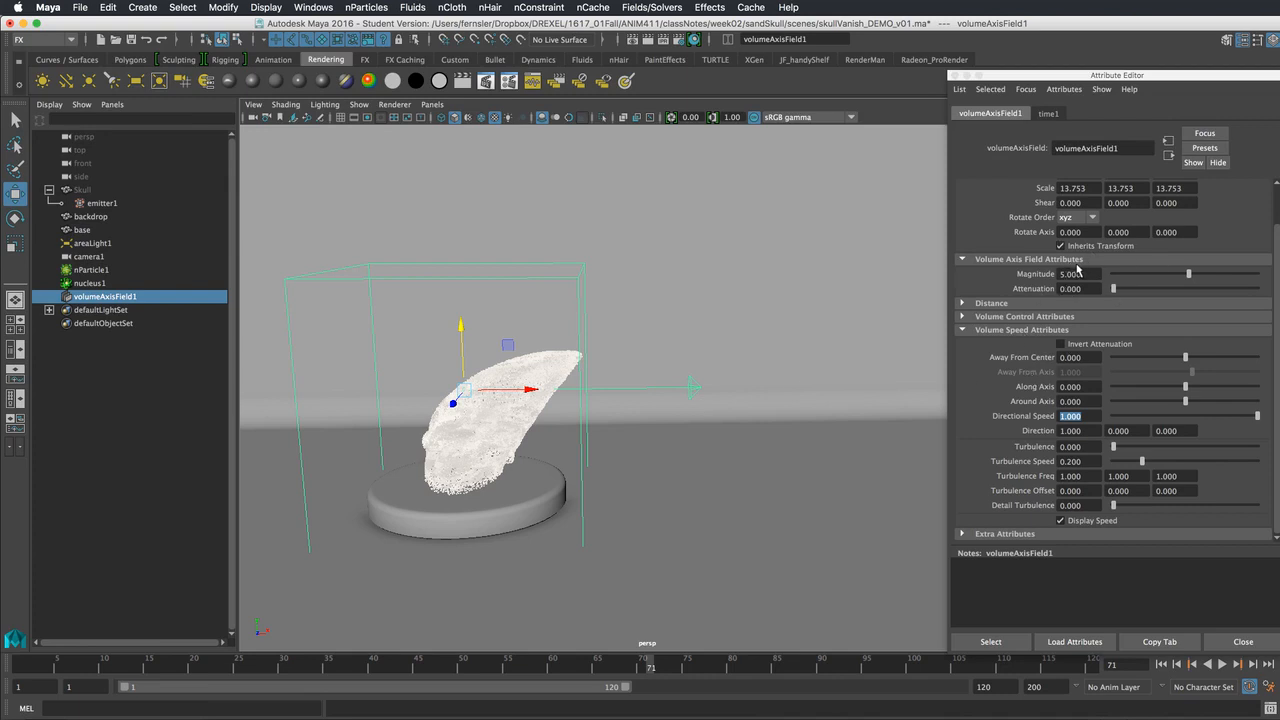
- Select the particles and look through their emitter and shape attributes, down to Dynamic Properties and Mass Scale
{"action": "left_click", "coordinate": [560, 358]}
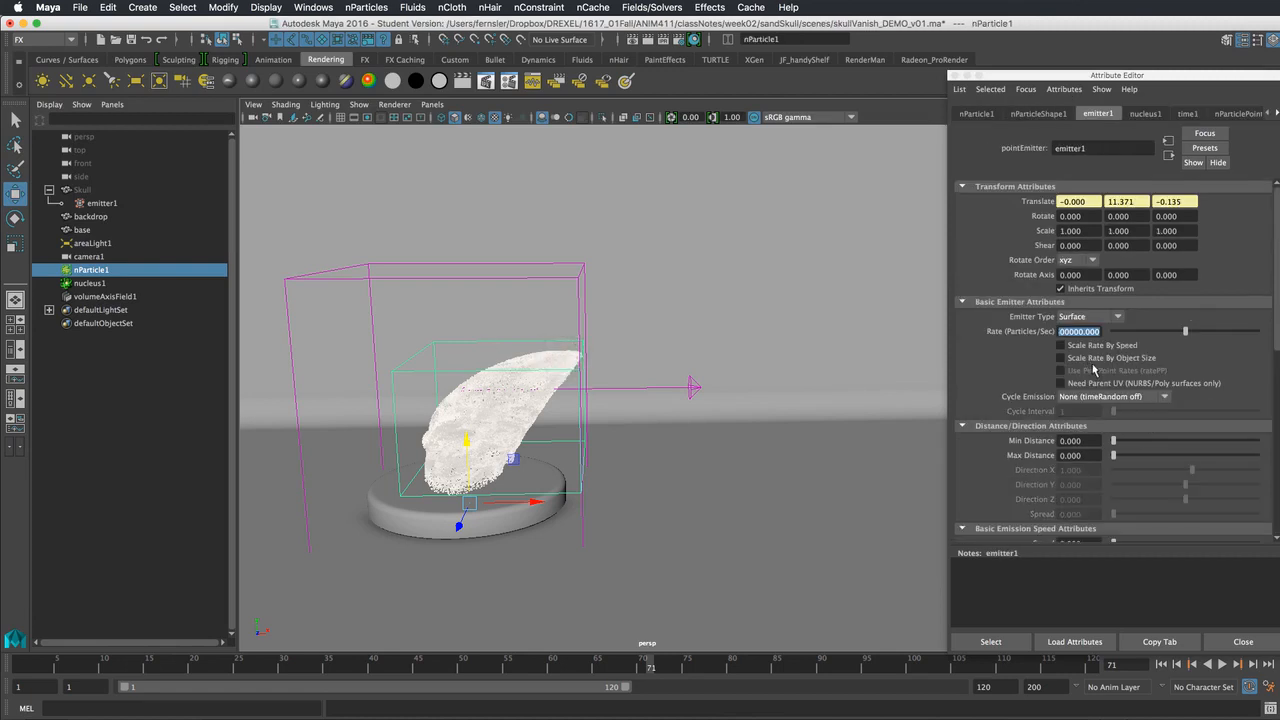
{"action": "scroll", "coordinate": [1277, 282], "scroll_direction": "down", "scroll_amount": 5}
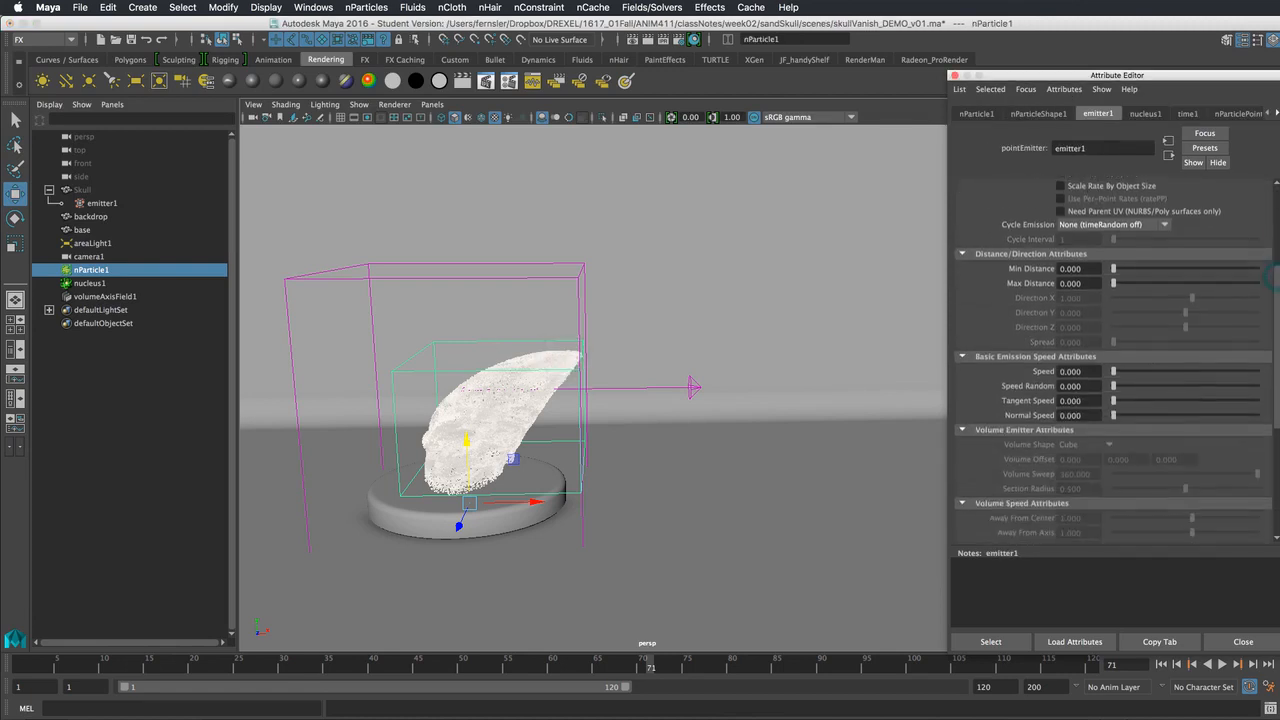
{"action": "scroll", "coordinate": [1270, 218], "scroll_direction": "up", "scroll_amount": 5}
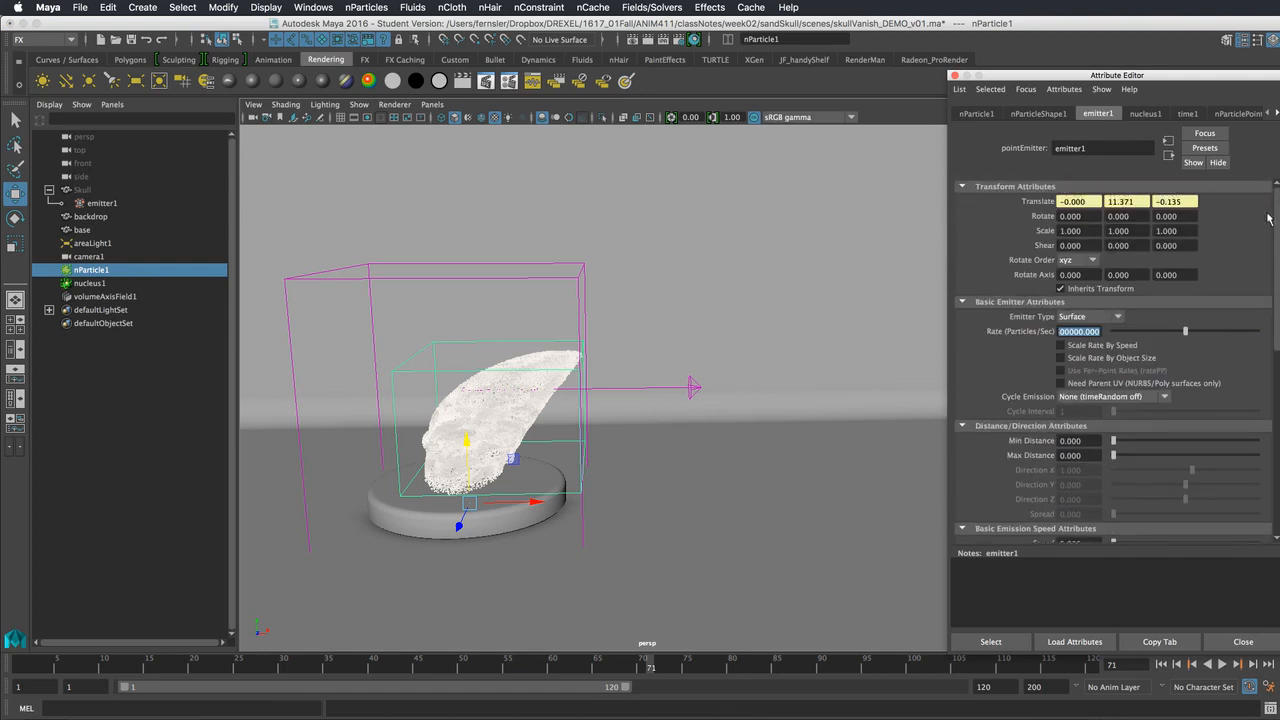
{"action": "left_click", "coordinate": [1052, 114]}
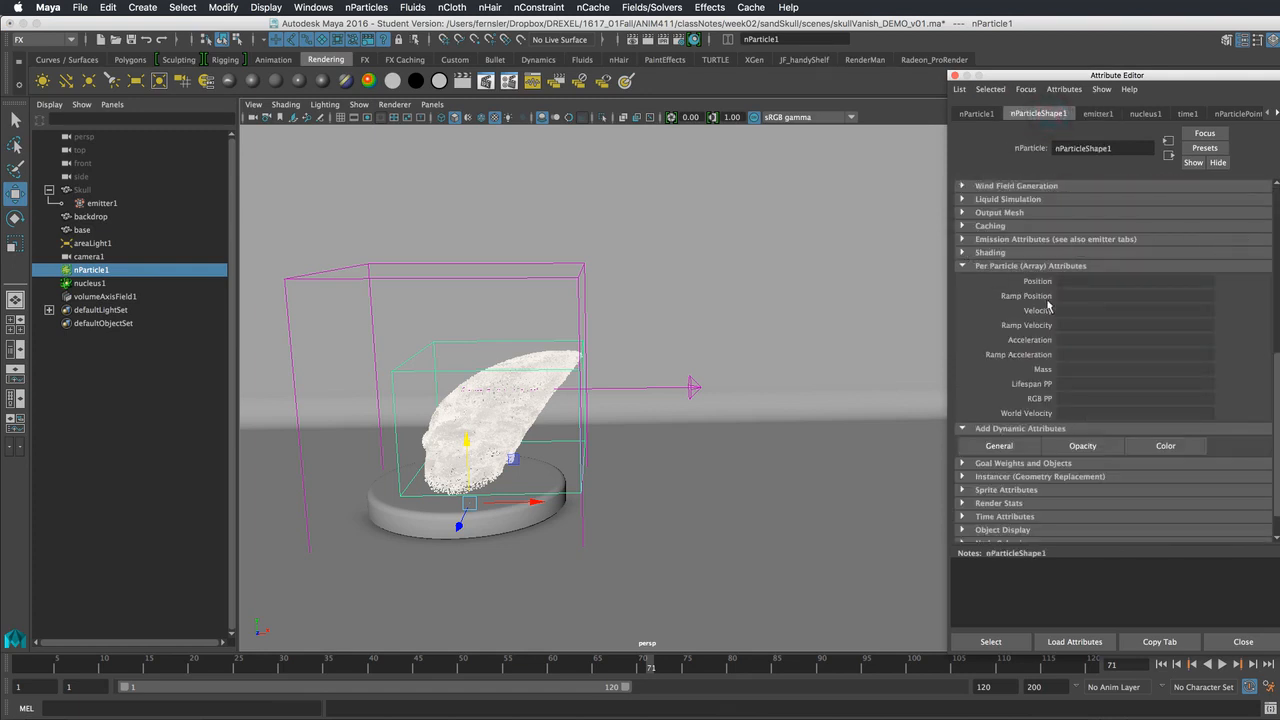
{"action": "left_click", "coordinate": [972, 266]}
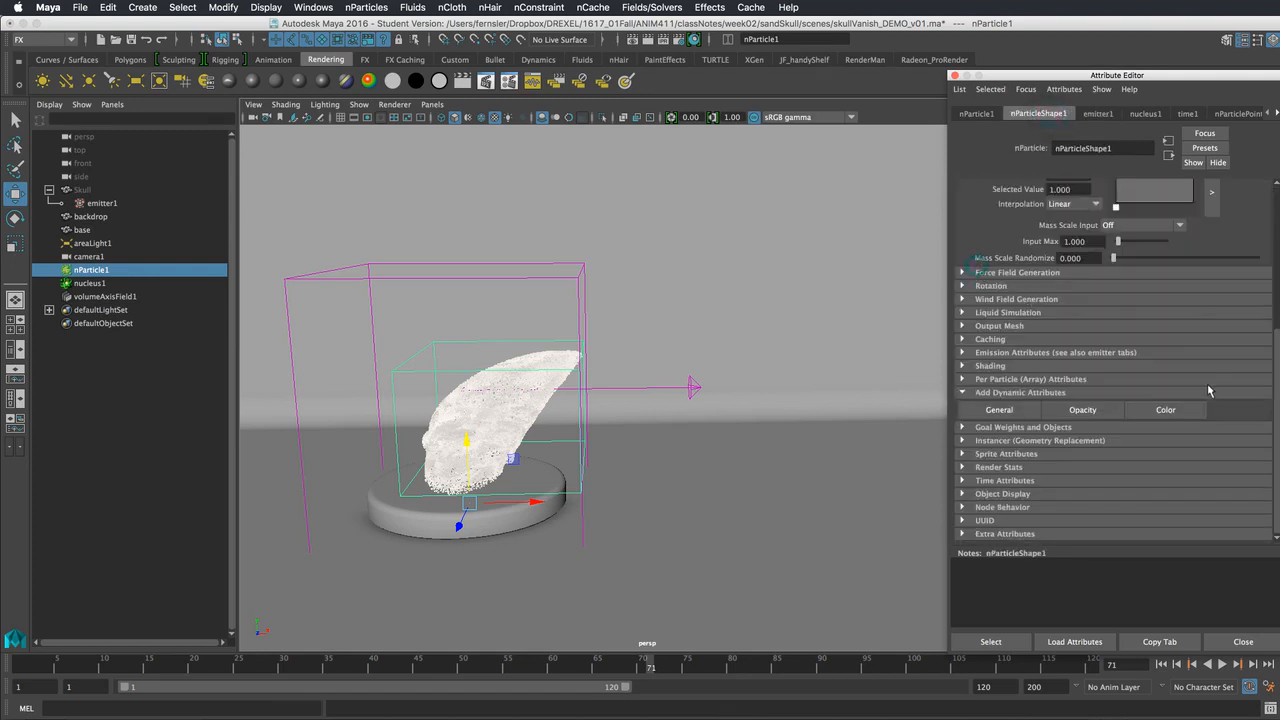
{"action": "left_click", "coordinate": [995, 392]}
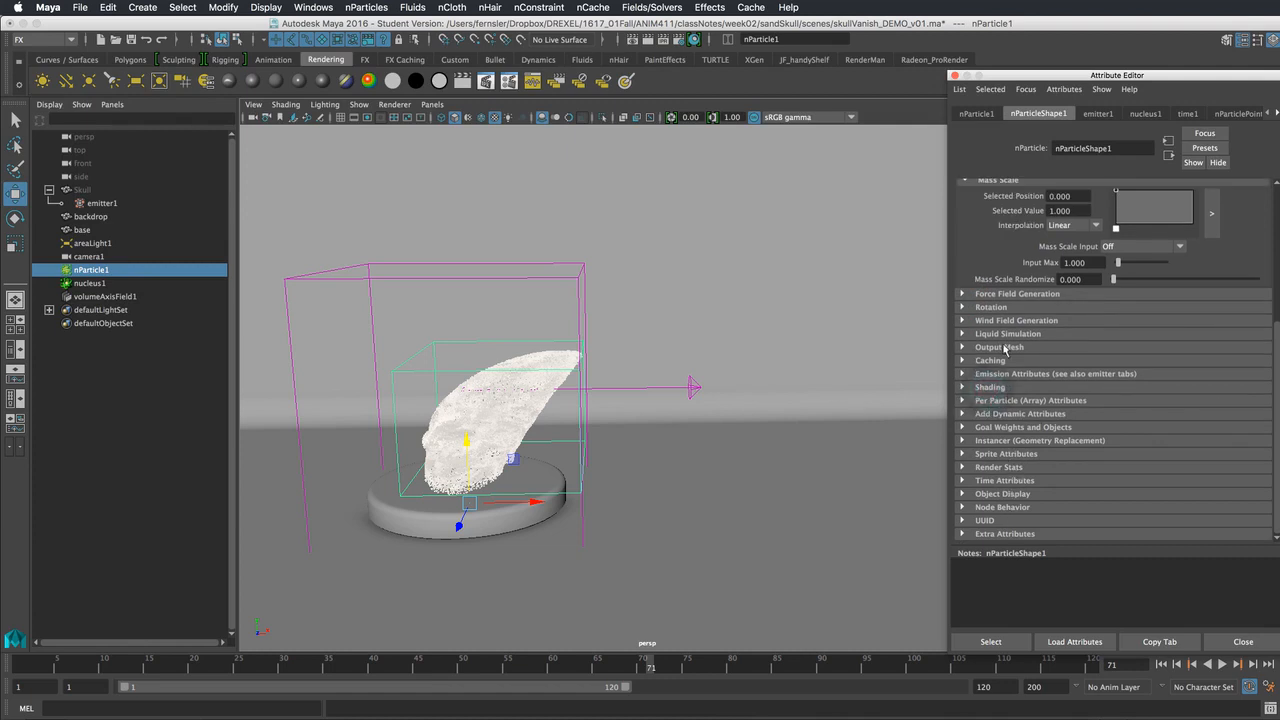
{"action": "left_click_drag", "start_coordinate": [1276, 347], "coordinate": [1276, 224]}
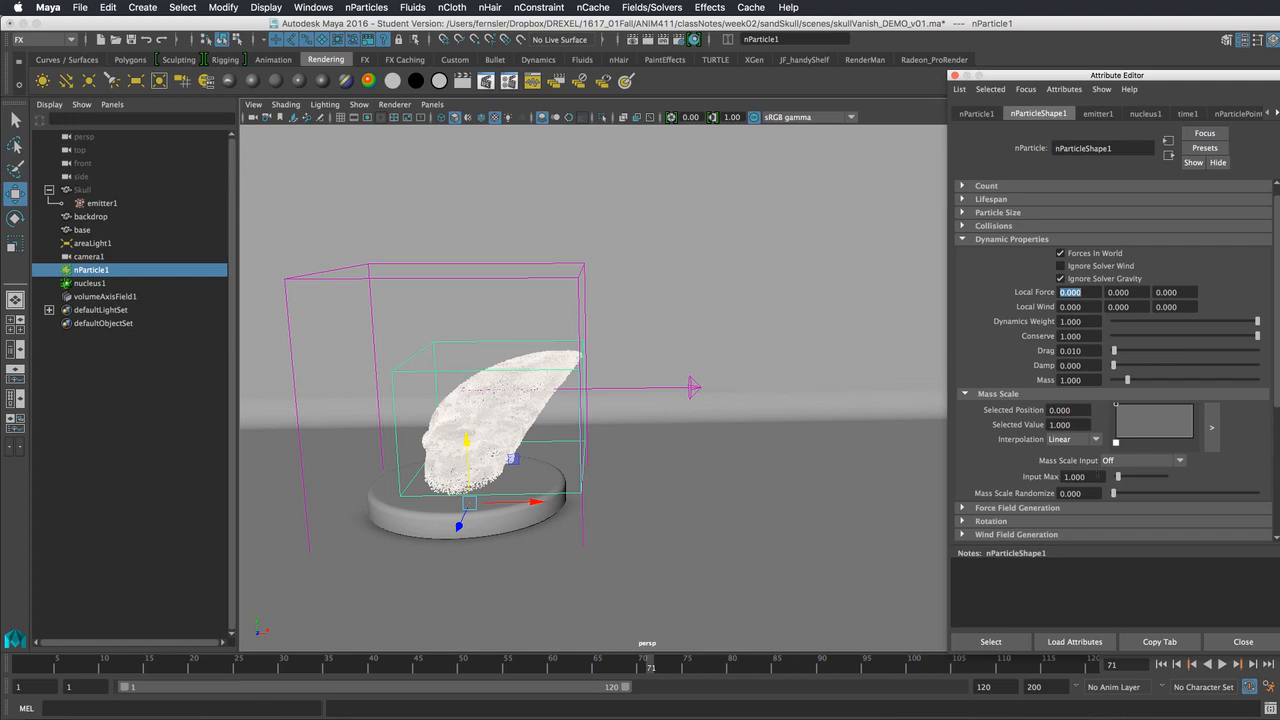
{"action": "left_click_drag", "start_coordinate": [1276, 373], "coordinate": [1276, 416]}
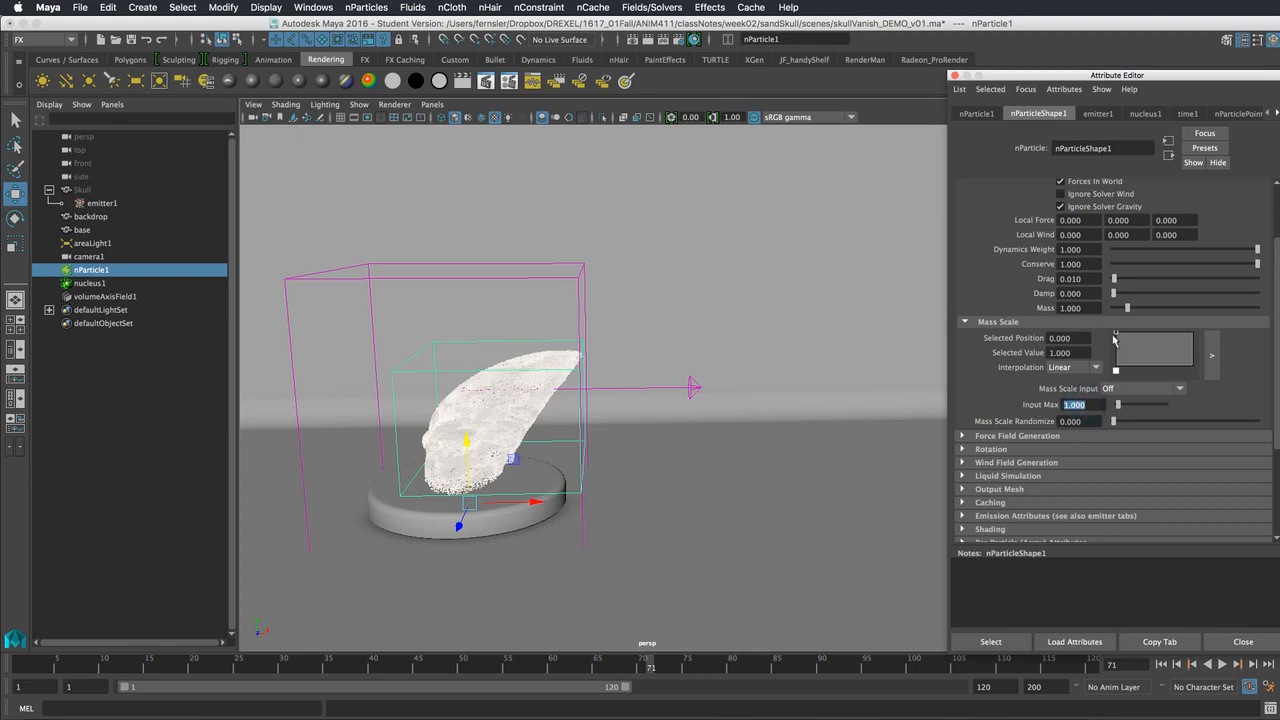
- Set the particles' Mass Scale value to 0.5 at position 0, play the simulation from the start, and return to frame 1
{"action": "left_click_drag", "start_coordinate": [1116, 338], "coordinate": [1029, 357]}
{"action": "type", "text": ".5"}
{"action": "key", "text": "Return"}
{"action": "left_click", "coordinate": [1161, 664]}
{"action": "left_click", "coordinate": [1222, 664]}
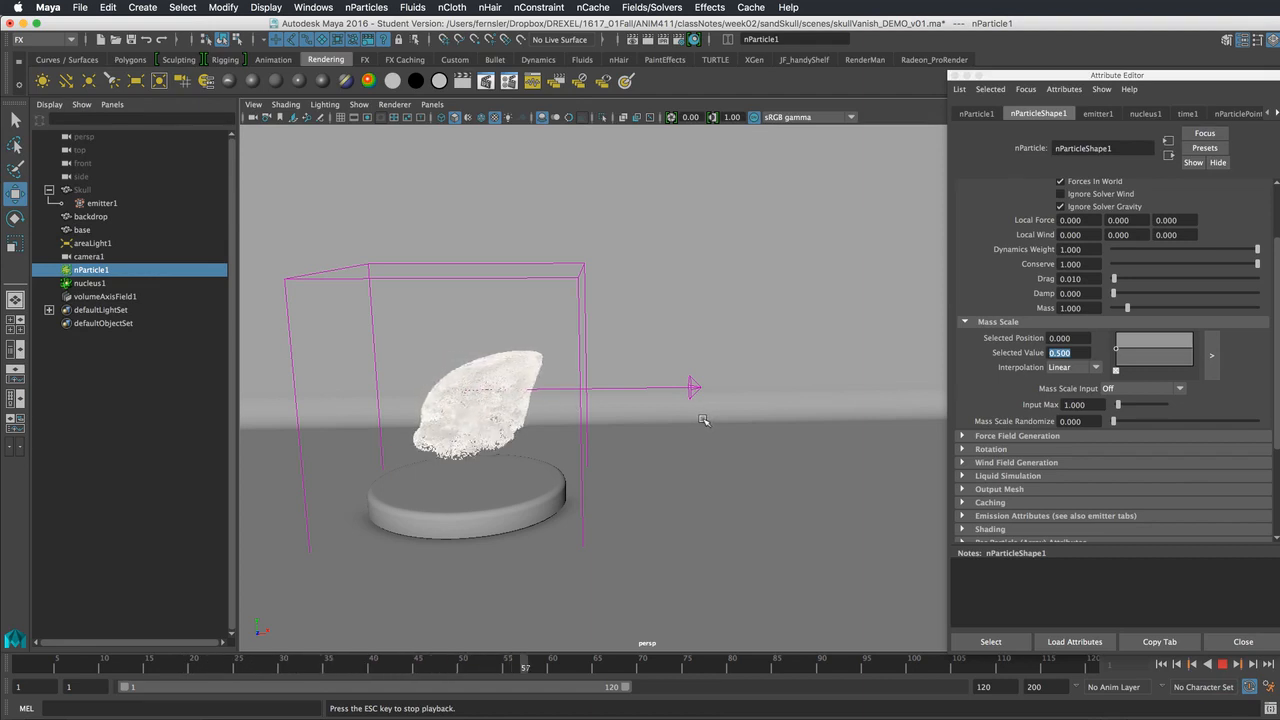
{"action": "key", "text": "Escape"}
{"action": "left_click", "coordinate": [1161, 664]}
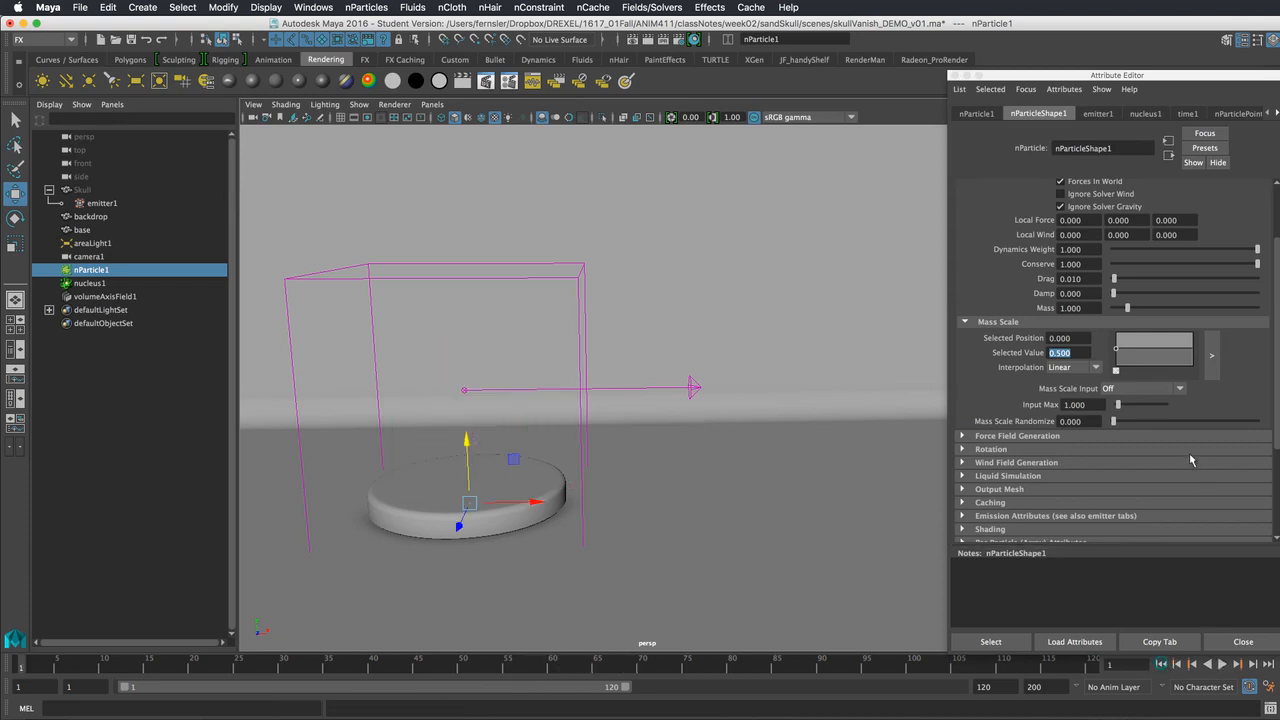
- Add a Mass Scale ramp point at position 1 with a value of about 0.26, and set Mass Scale Input to Randomized ID
{"action": "left_click", "coordinate": [1199, 367]}
{"action": "left_click", "coordinate": [1192, 352]}
{"action": "left_click_drag", "start_coordinate": [1193, 353], "coordinate": [1198, 362]}
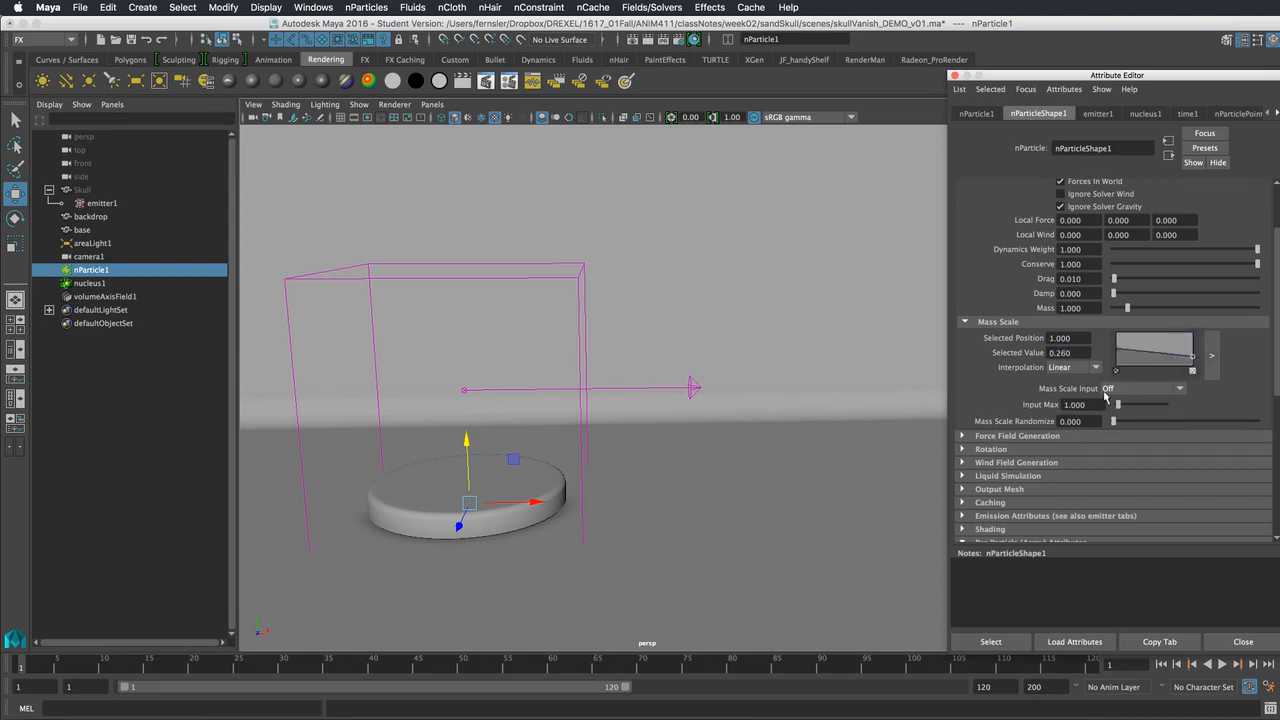
{"action": "left_click", "coordinate": [1138, 392]}
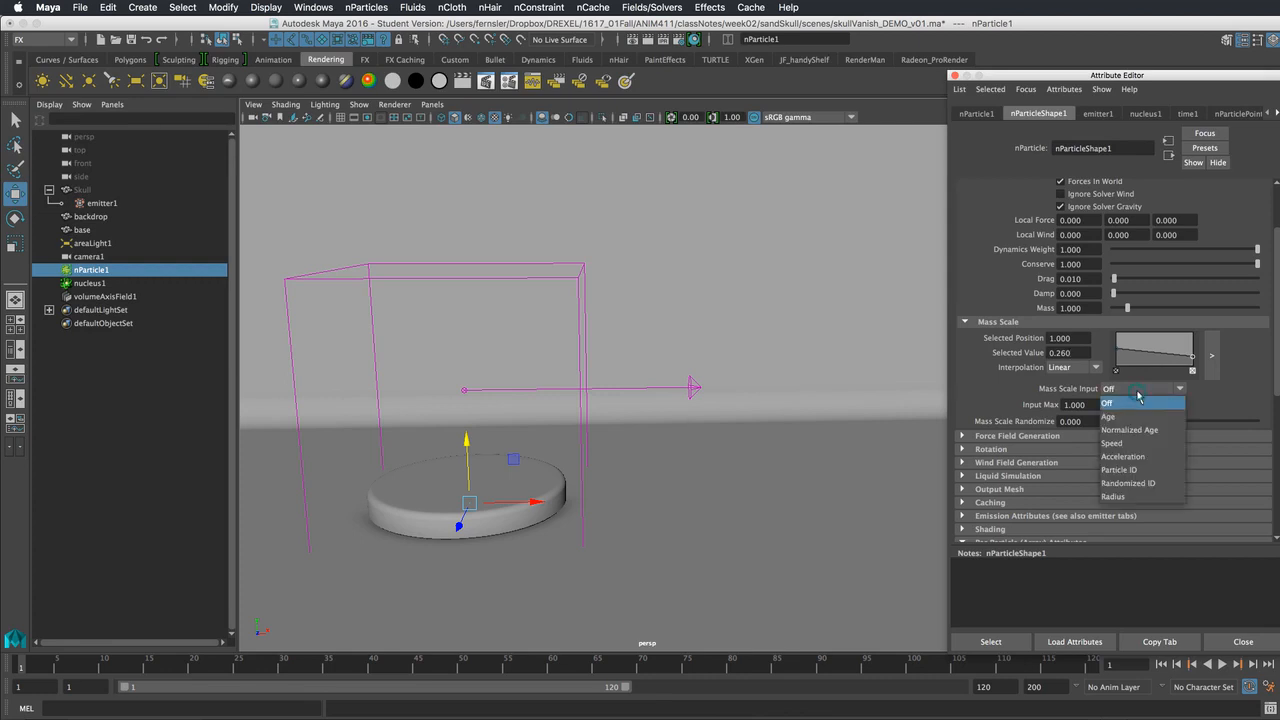
{"action": "left_click", "coordinate": [1147, 485]}
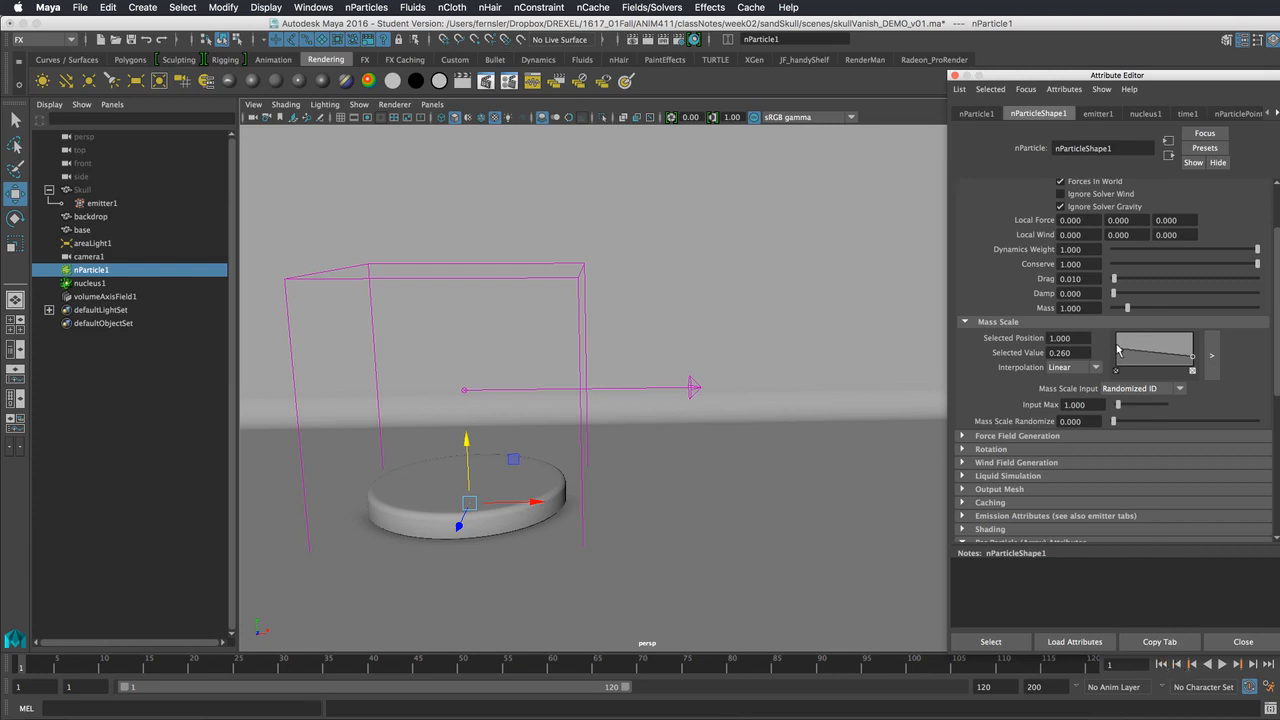
- Steepen the Mass Scale ramp from its maximum at position 0 to about 0.04 at position 1, and play to about frame 94
{"action": "left_click_drag", "start_coordinate": [1117, 350], "coordinate": [1116, 331]}
{"action": "left_click_drag", "start_coordinate": [1192, 357], "coordinate": [1199, 370]}
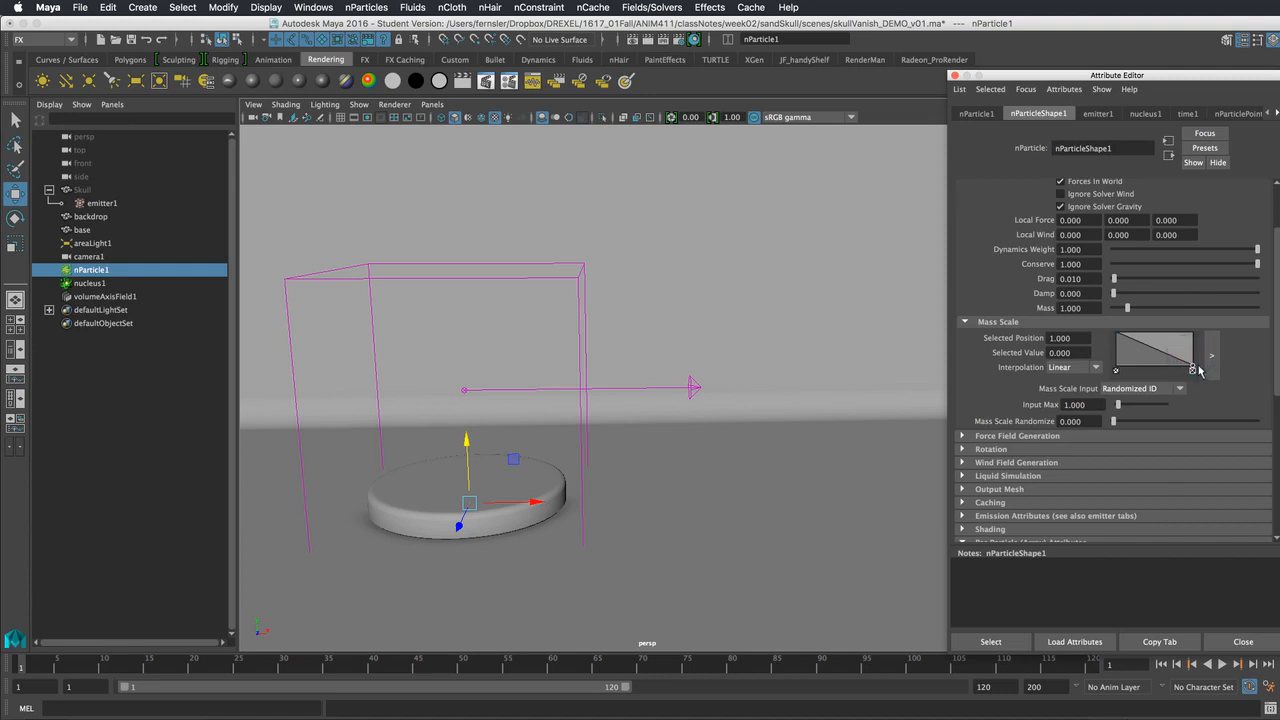
{"action": "left_click", "coordinate": [1222, 664]}
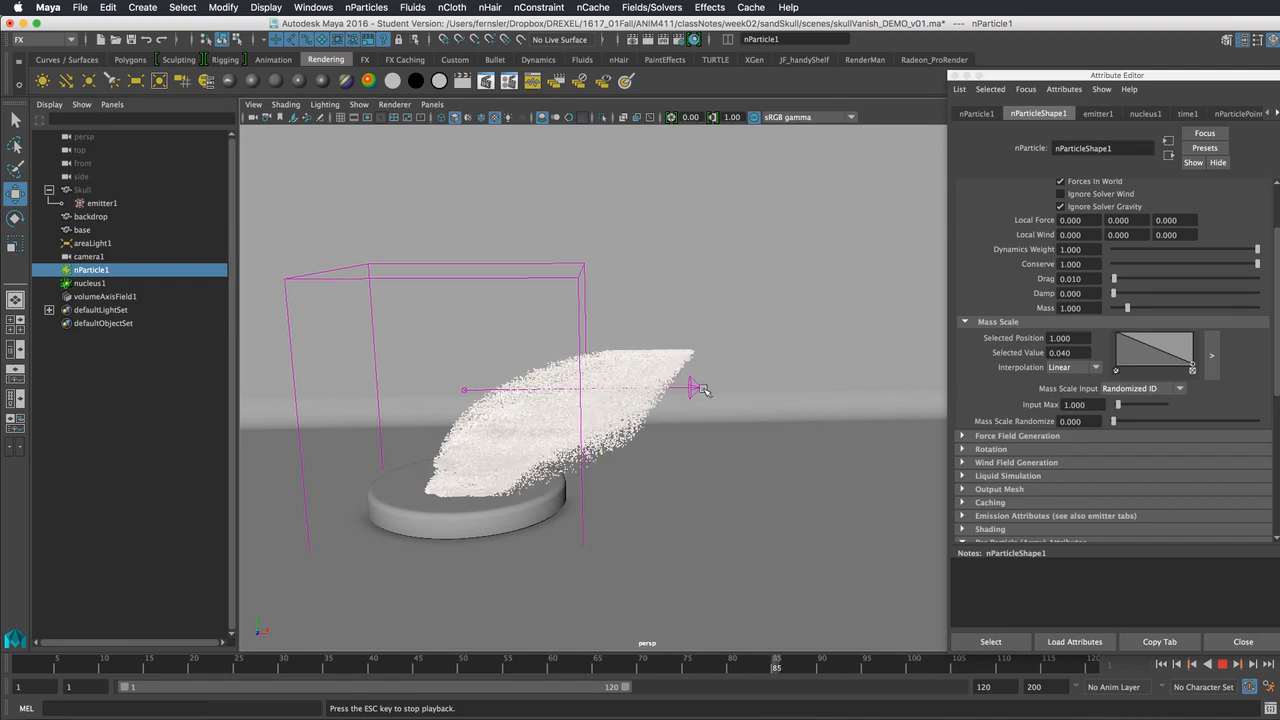
{"action": "key", "text": "Escape"}
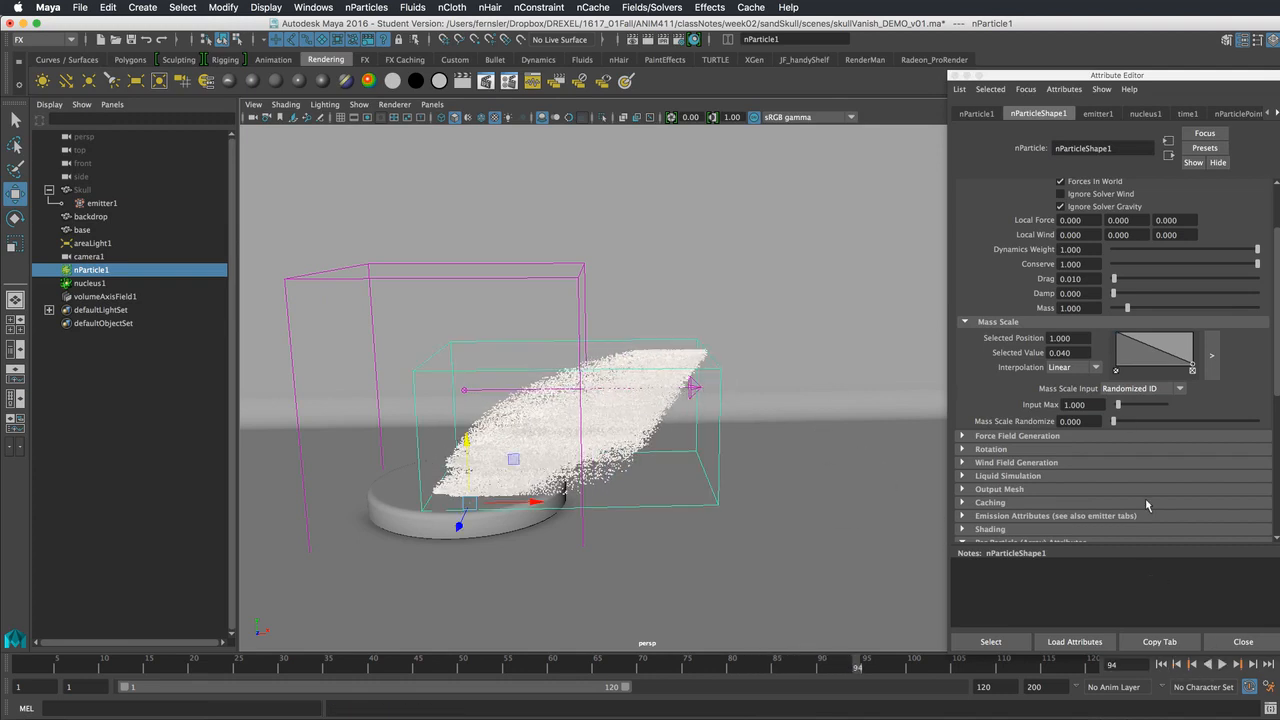
- Flatten the Mass Scale ramp to 0.4 at position 0 and about 0.14 at position 1, and replay the simulation from frame 1
{"action": "left_click_drag", "start_coordinate": [1118, 338], "coordinate": [1117, 347]}
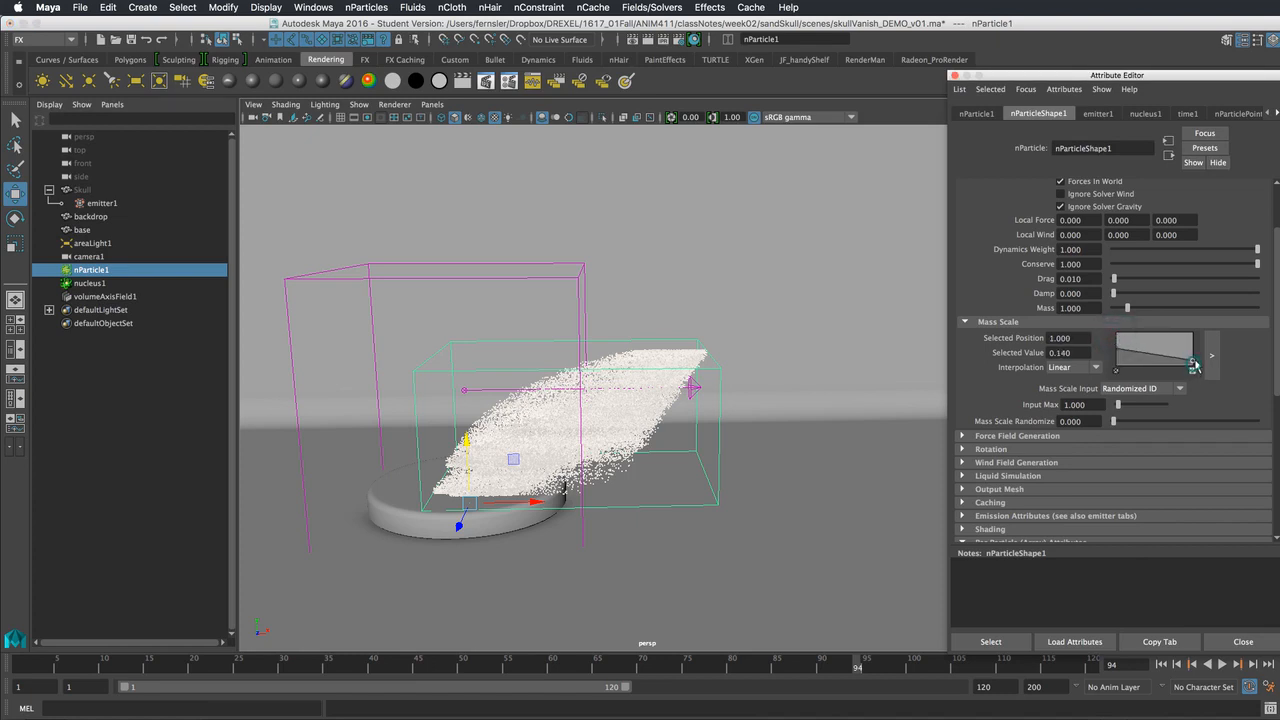
{"action": "left_click_drag", "start_coordinate": [1117, 349], "coordinate": [1117, 356]}
{"action": "left_click", "coordinate": [1160, 664]}
{"action": "left_click", "coordinate": [1224, 666]}
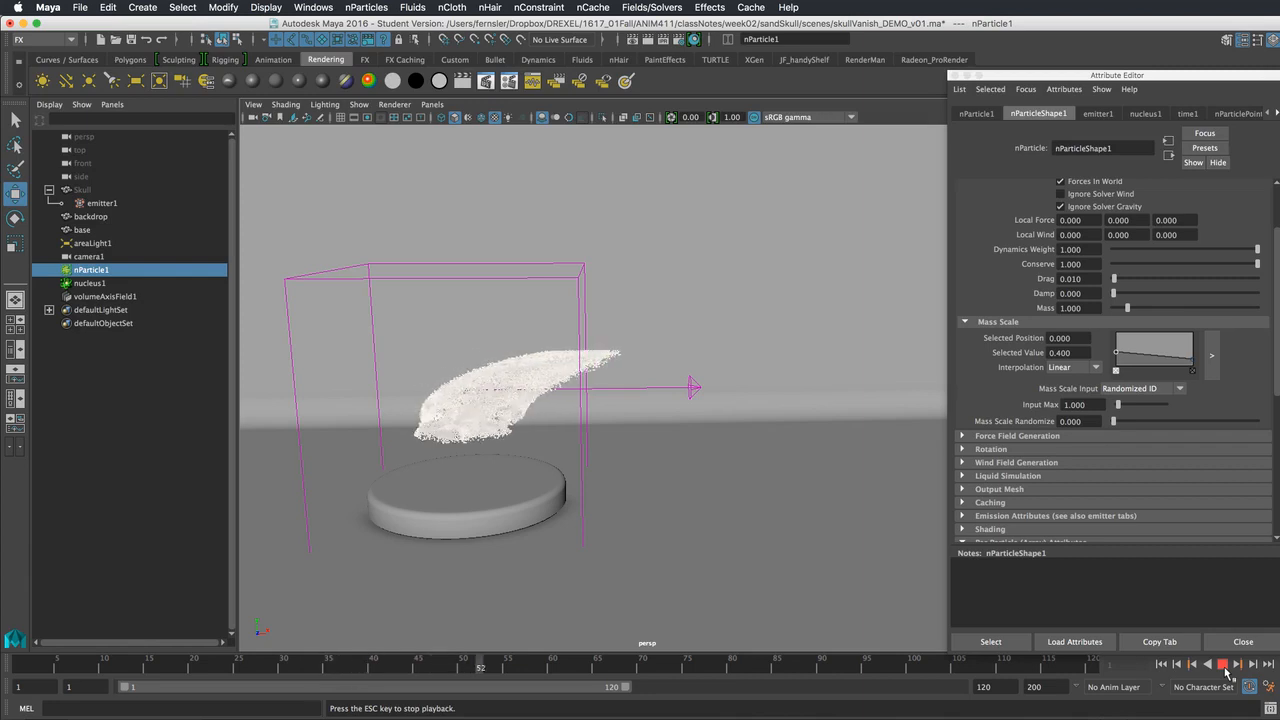
- Stop playback at frame 59 and uniformly scale the Volume Axis field up to about 31.87
{"action": "left_click", "coordinate": [1224, 666]}
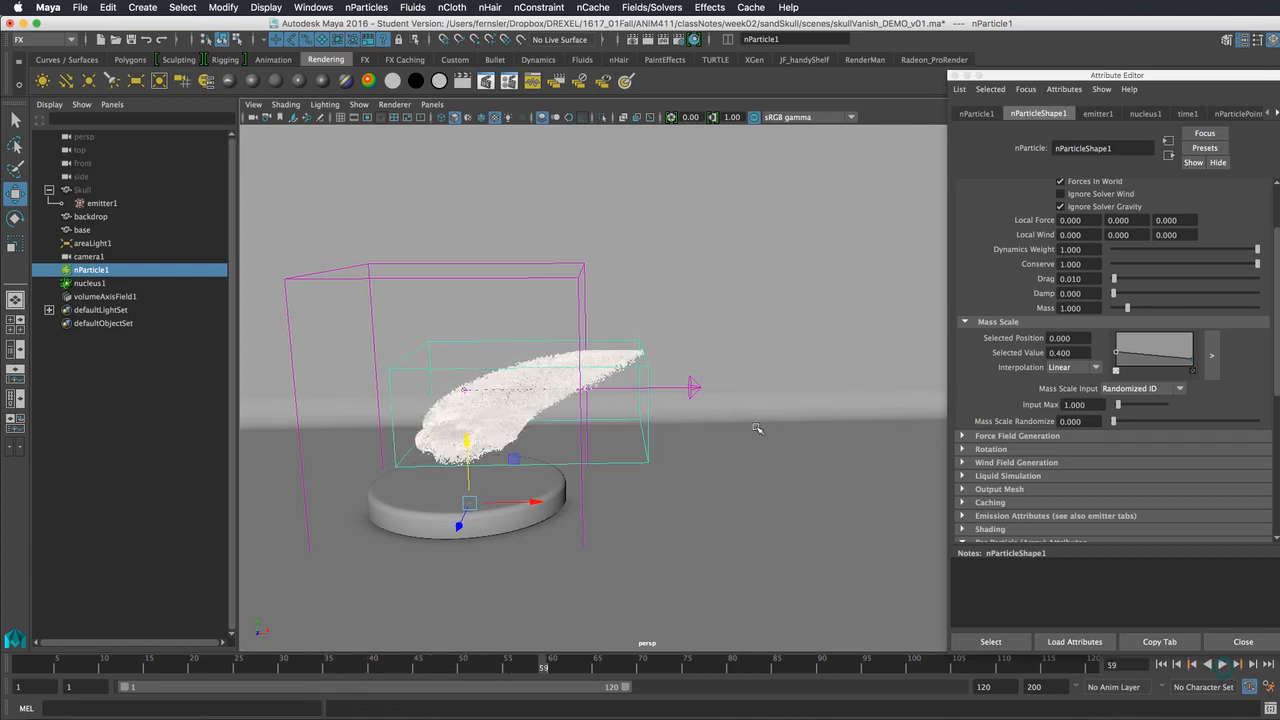
{"action": "left_click", "coordinate": [583, 289]}
{"action": "left_click", "coordinate": [585, 290]}
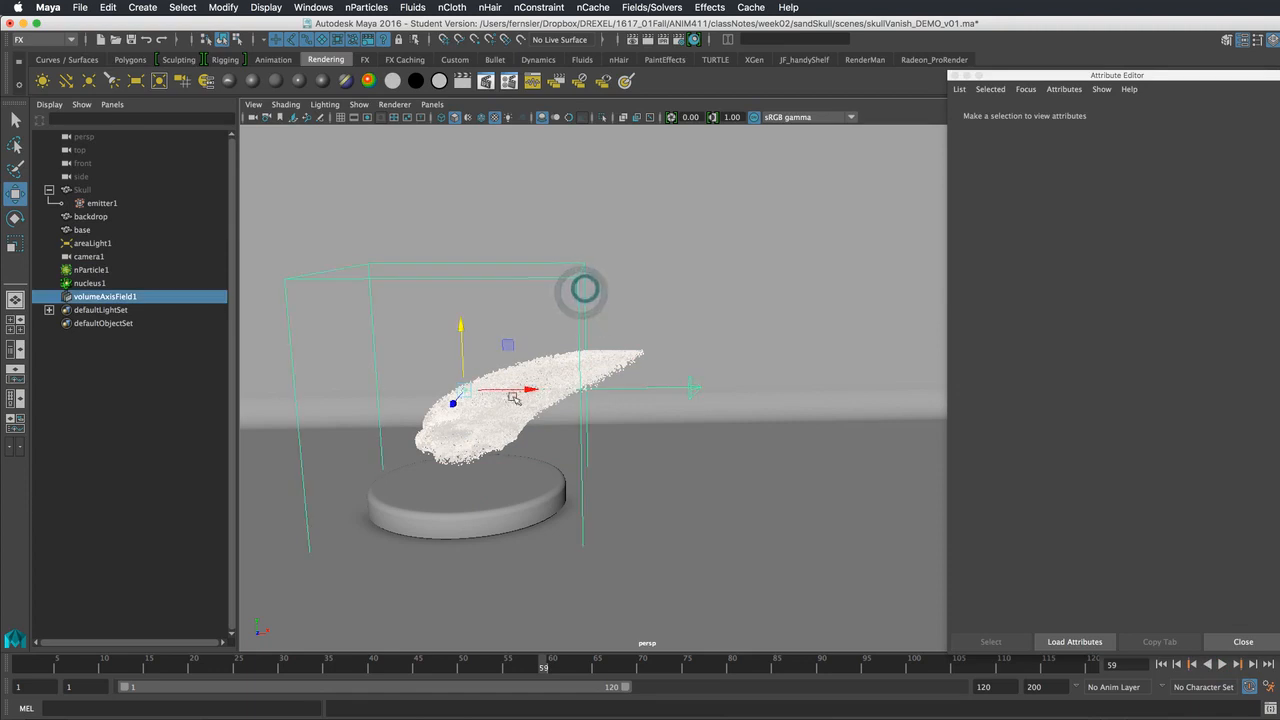
{"action": "key", "text": "r"}
{"action": "left_click_drag", "start_coordinate": [466, 391], "coordinate": [625, 397]}
{"action": "key", "text": "w"}
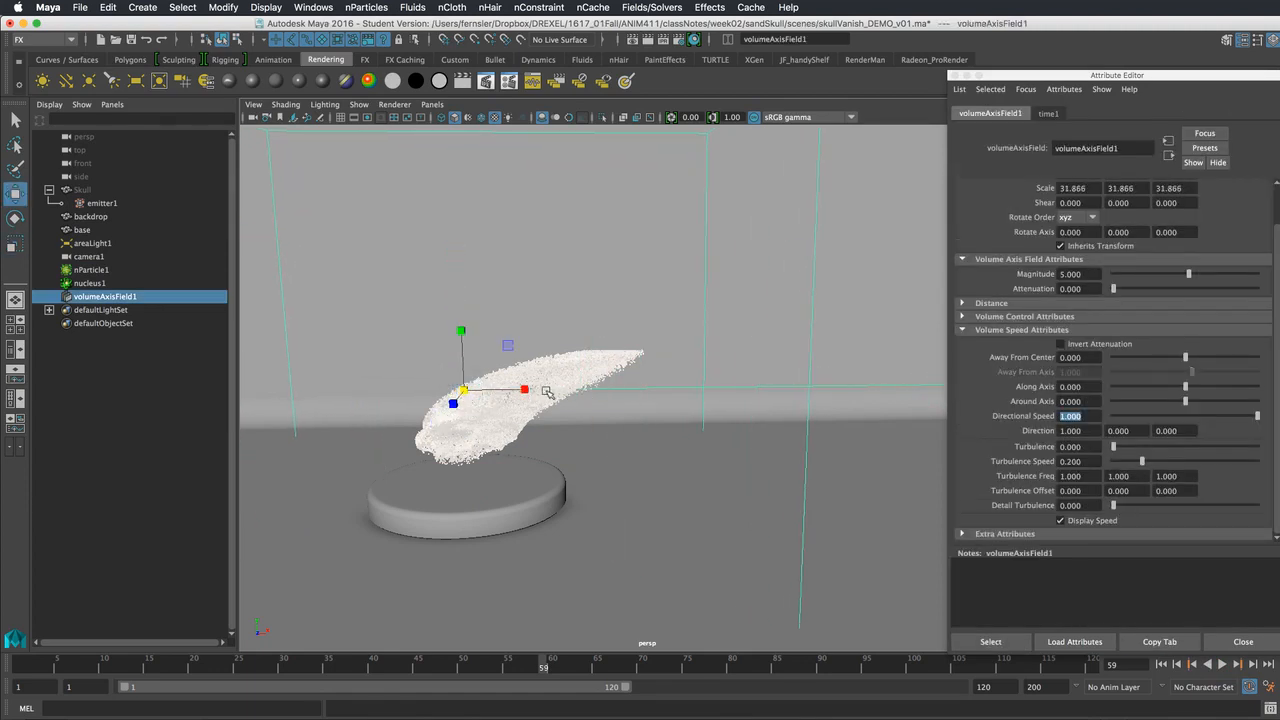
- Move the Volume Axis field along X to the downwind side of the base and scale it uniformly to about 40.53
{"action": "left_click_drag", "start_coordinate": [530, 390], "coordinate": [692, 388]}
{"action": "right_click_drag", "start_coordinate": [730, 405], "coordinate": [511, 384], "text": "alt"}
{"action": "mouse_move", "coordinate": [511, 384]}
{"action": "left_mouse_down", "text": "alt"}
{"action": "mouse_move", "coordinate": [612, 430]}
{"action": "mouse_move", "coordinate": [511, 403]}
{"action": "left_mouse_up", "text": "alt"}
{"action": "key", "text": "r"}
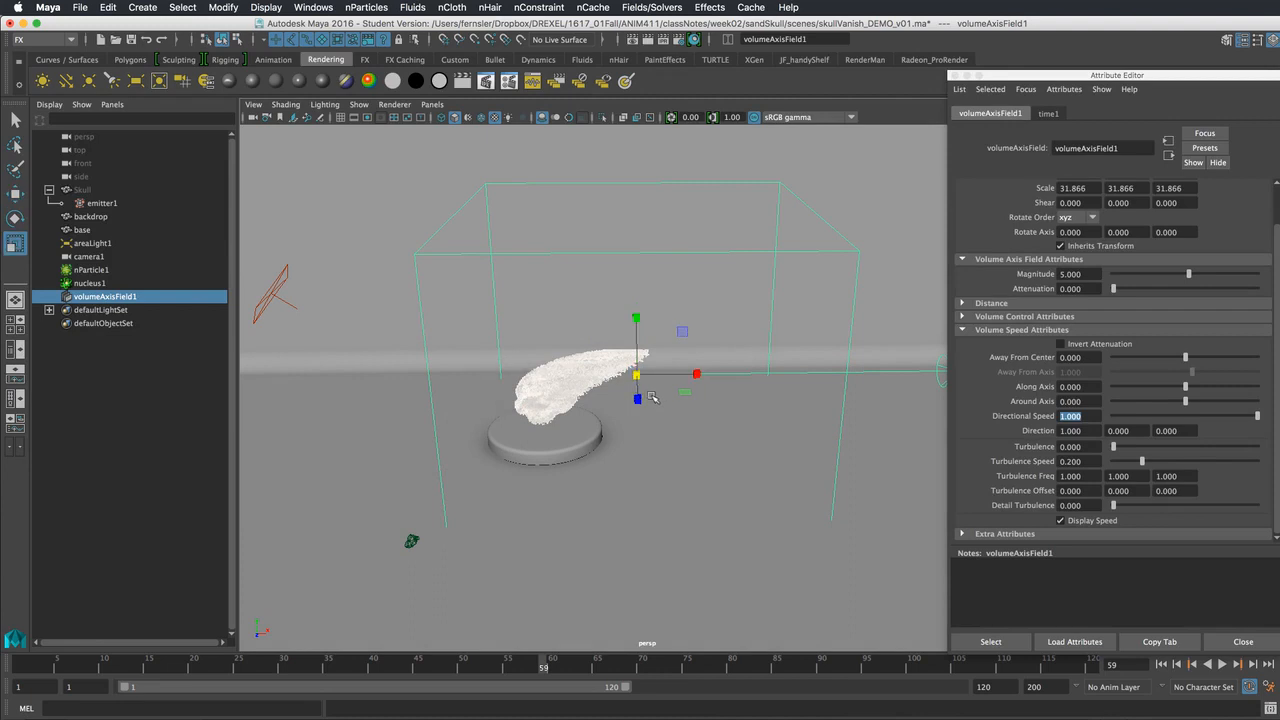
{"action": "left_click_drag", "start_coordinate": [643, 377], "coordinate": [615, 405]}
{"action": "key", "text": "w"}
{"action": "left_click_drag", "start_coordinate": [756, 403], "coordinate": [740, 380], "text": "alt"}
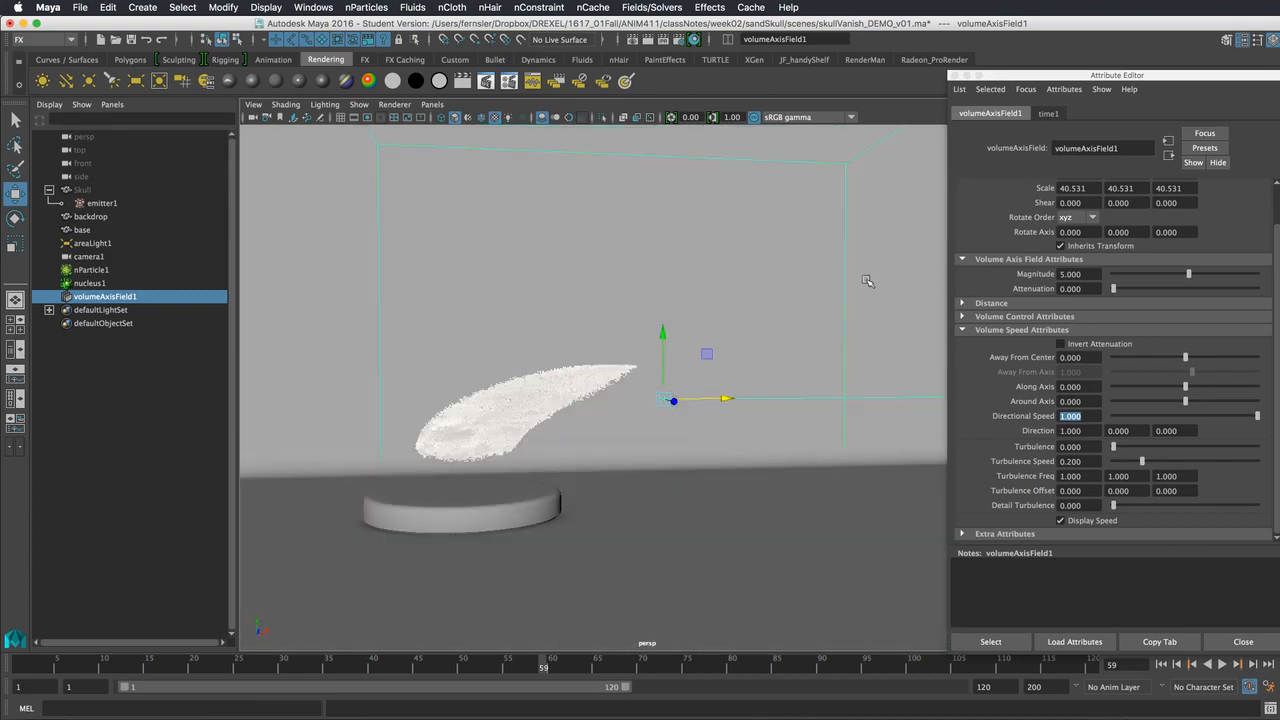
- Set the Volume Axis field's Magnitude to 10 and play the simulation from frame 1 to about frame 56
{"action": "left_click", "coordinate": [1088, 274]}
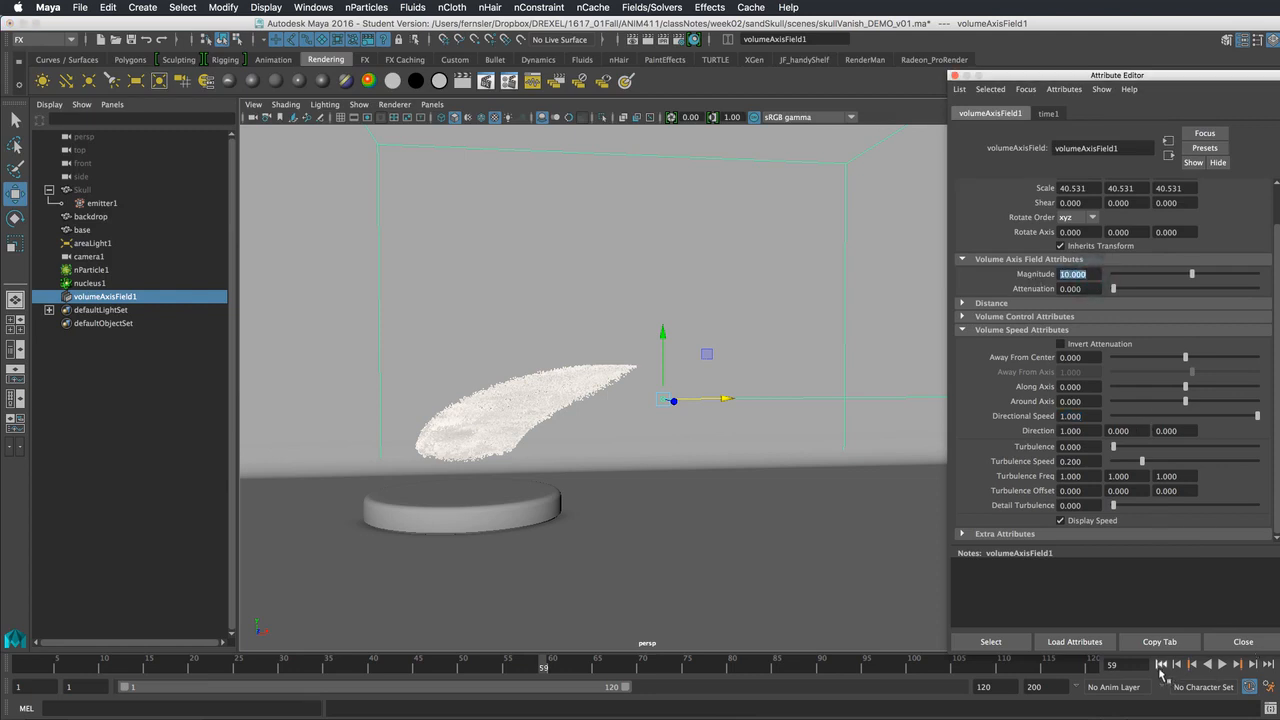
{"action": "left_click", "coordinate": [1161, 664]}
{"action": "left_click", "coordinate": [1223, 664]}
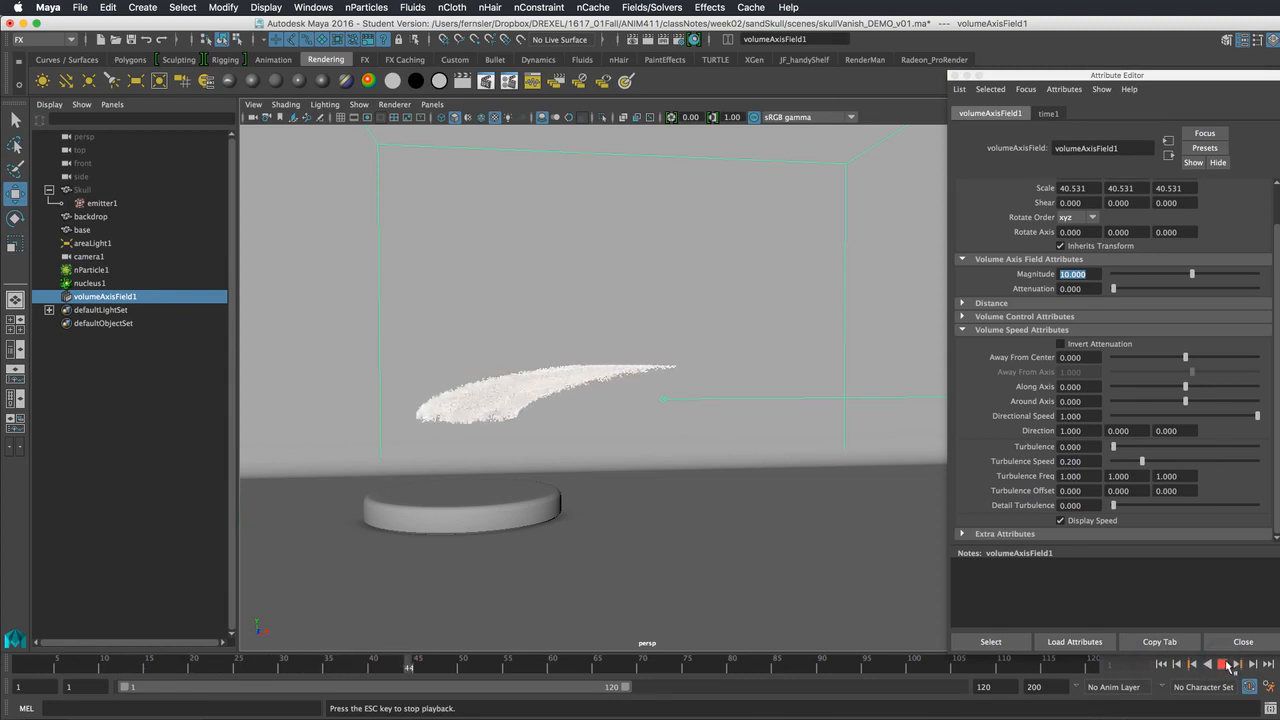
{"action": "left_click", "coordinate": [1223, 664]}
- Set the Volume Axis field's Magnitude to 15 and play the simulation from frame 1 to about frame 60
{"action": "left_click_drag", "start_coordinate": [1091, 273], "coordinate": [1036, 273]}
{"action": "key", "text": "Return"}
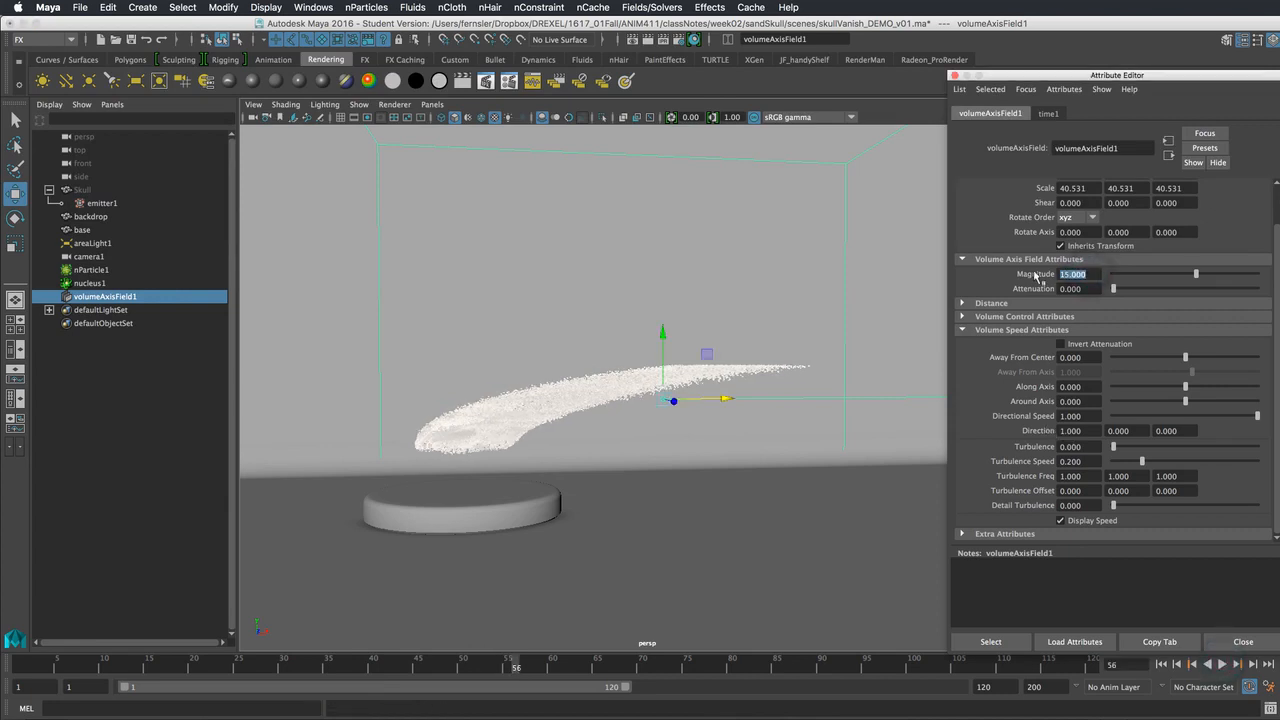
{"action": "left_click", "coordinate": [1161, 664]}
{"action": "left_click", "coordinate": [1222, 664]}
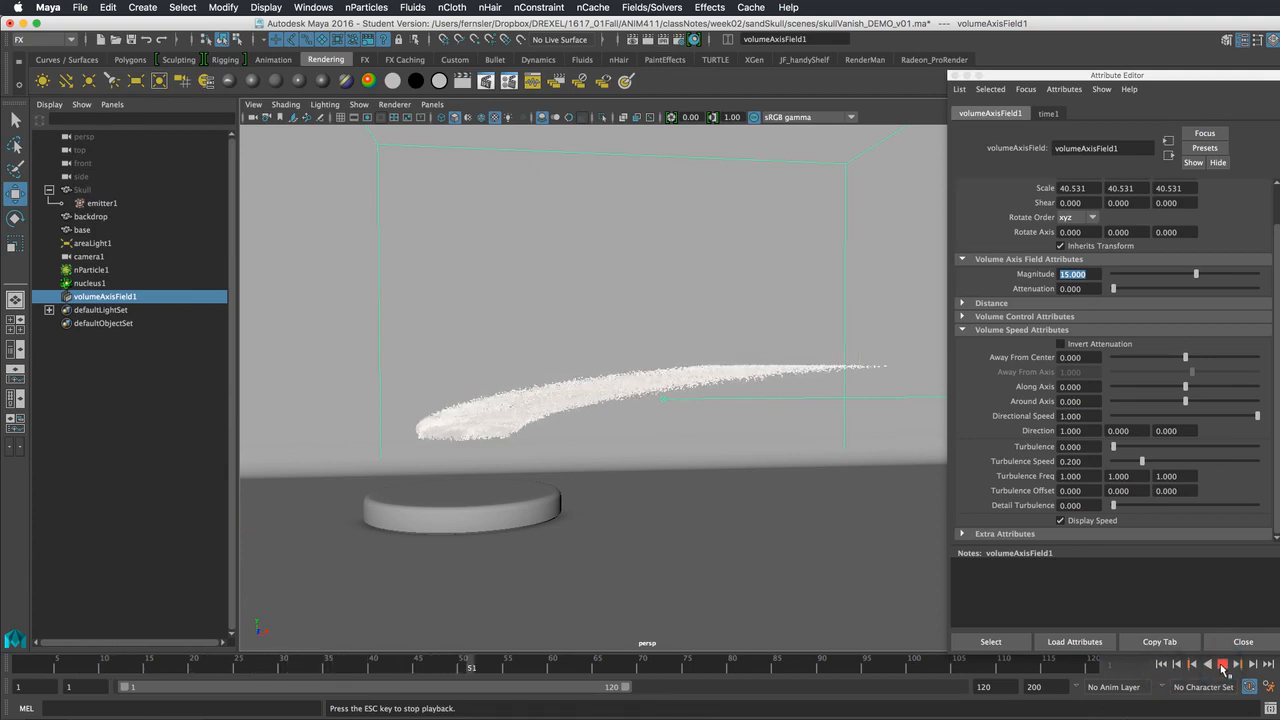
{"action": "left_click", "coordinate": [1222, 664]}
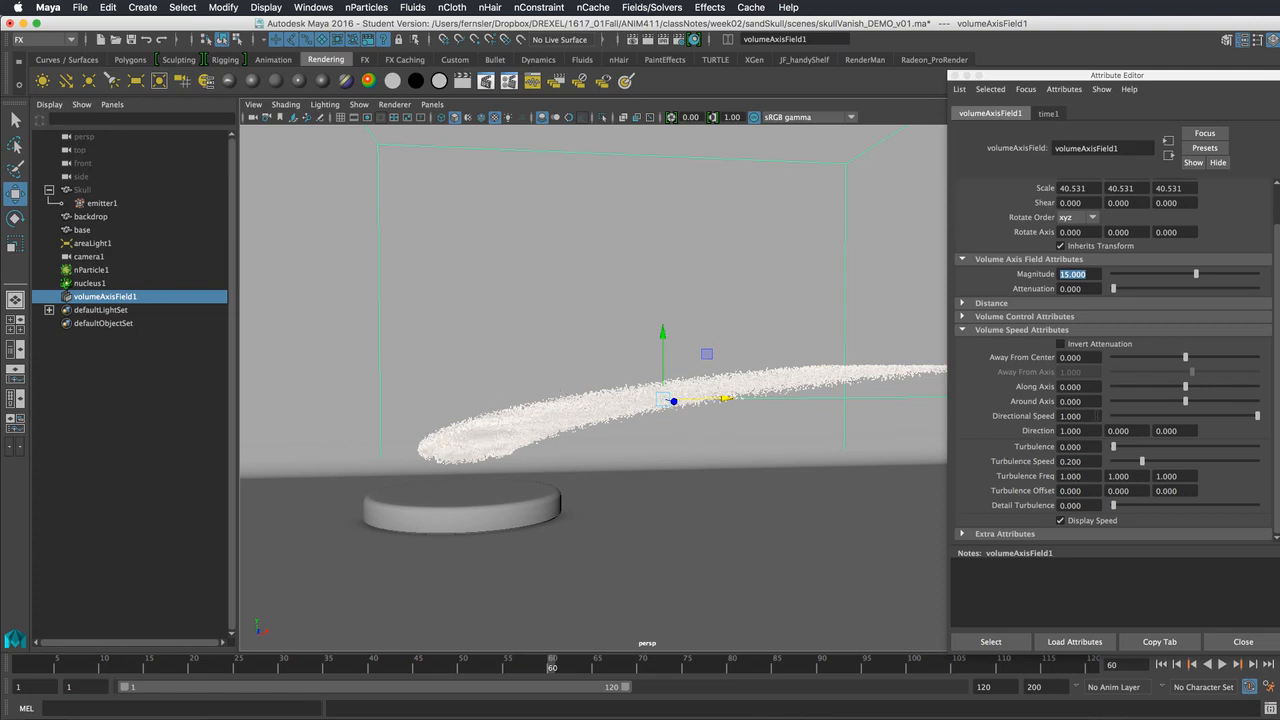
- Replay the simulation from frame 1 to about frame 47 to review the particle motion without turbulence
{"action": "left_click", "coordinate": [1277, 343]}
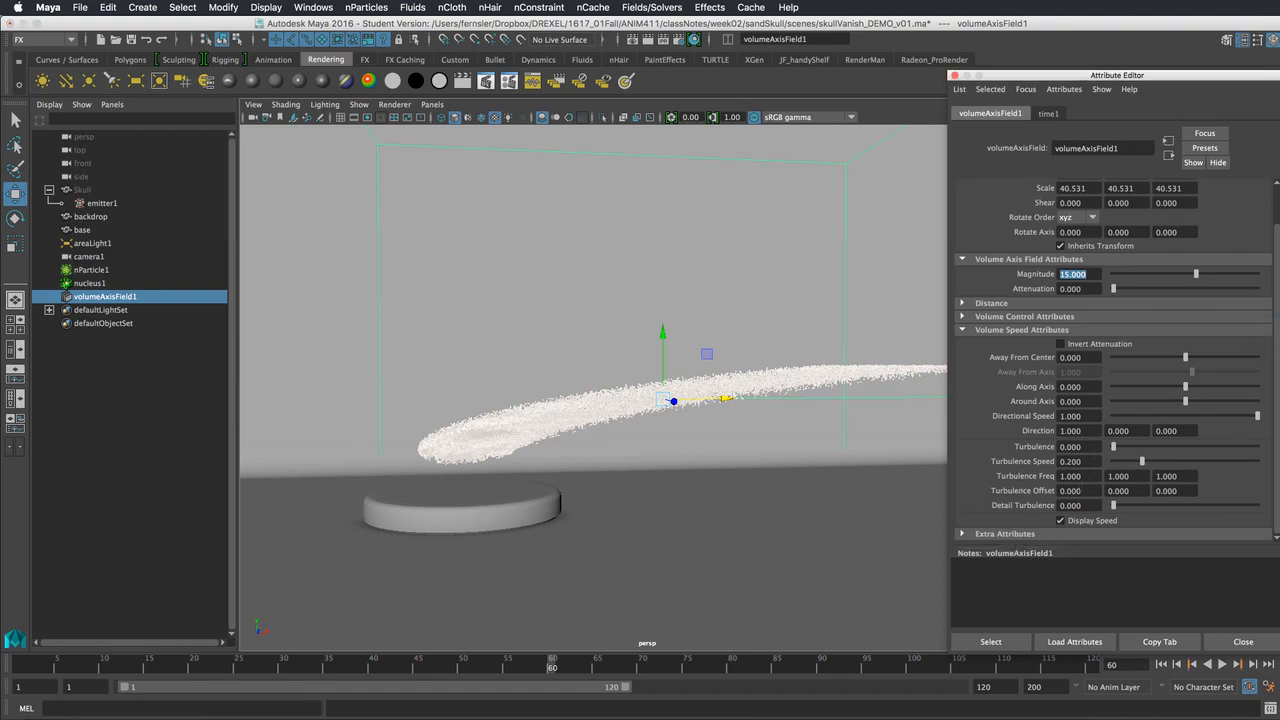
{"action": "left_click", "coordinate": [1088, 447]}
{"action": "left_click", "coordinate": [1161, 664]}
{"action": "left_click", "coordinate": [1222, 664]}
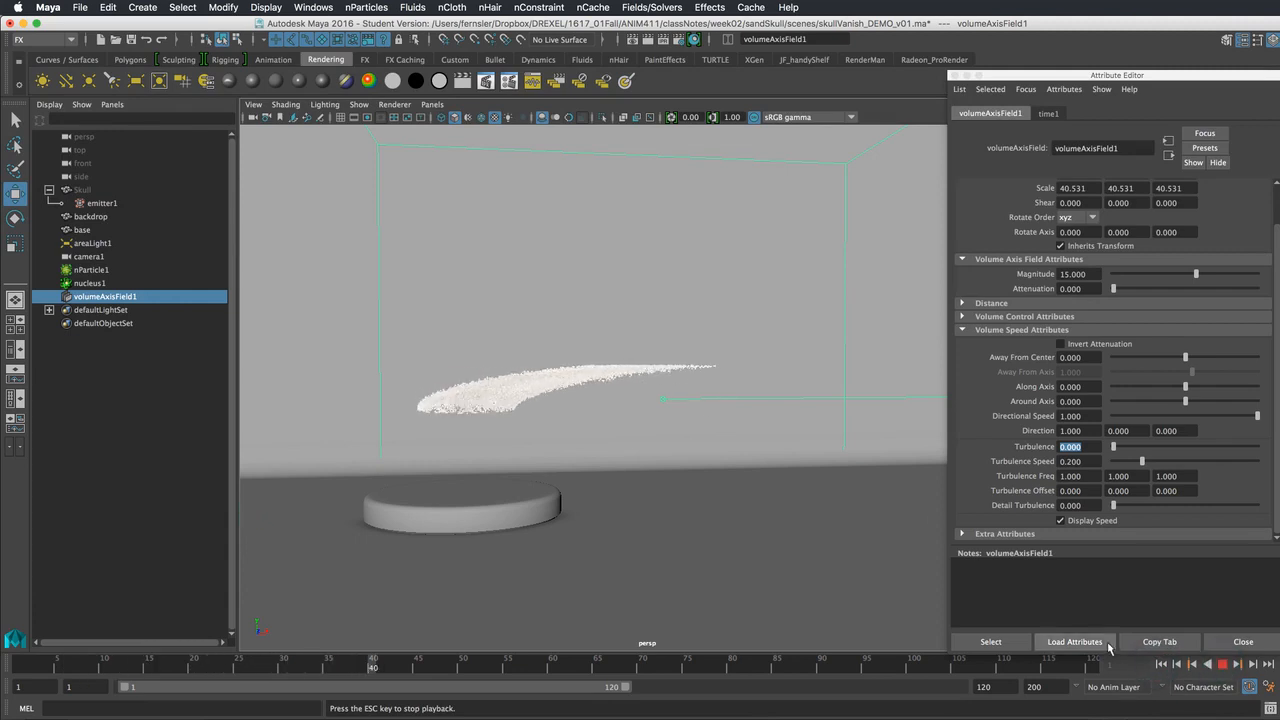
{"action": "left_click", "coordinate": [1222, 664]}
- Set the Volume Axis field's Turbulence to 0.5 and play the simulation from frame 1 to about frame 58
{"action": "left_click", "coordinate": [1084, 449]}
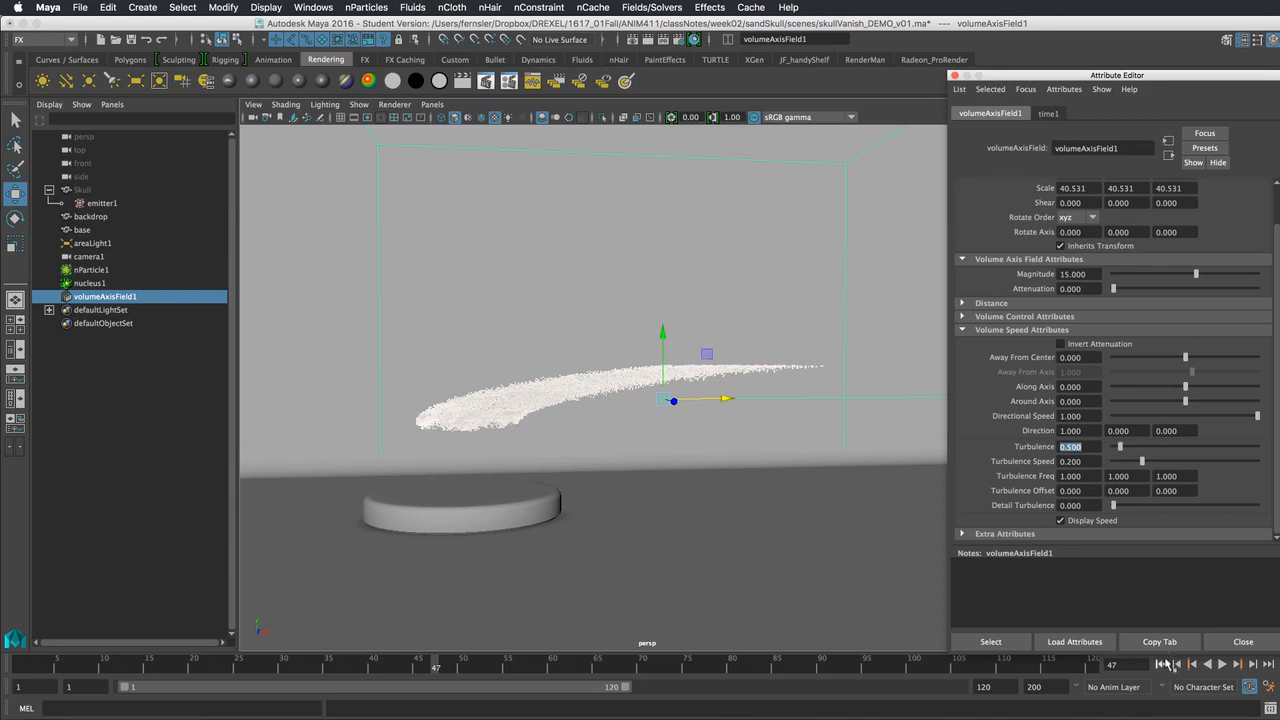
{"action": "left_click", "coordinate": [1162, 664]}
{"action": "left_click", "coordinate": [1222, 664]}
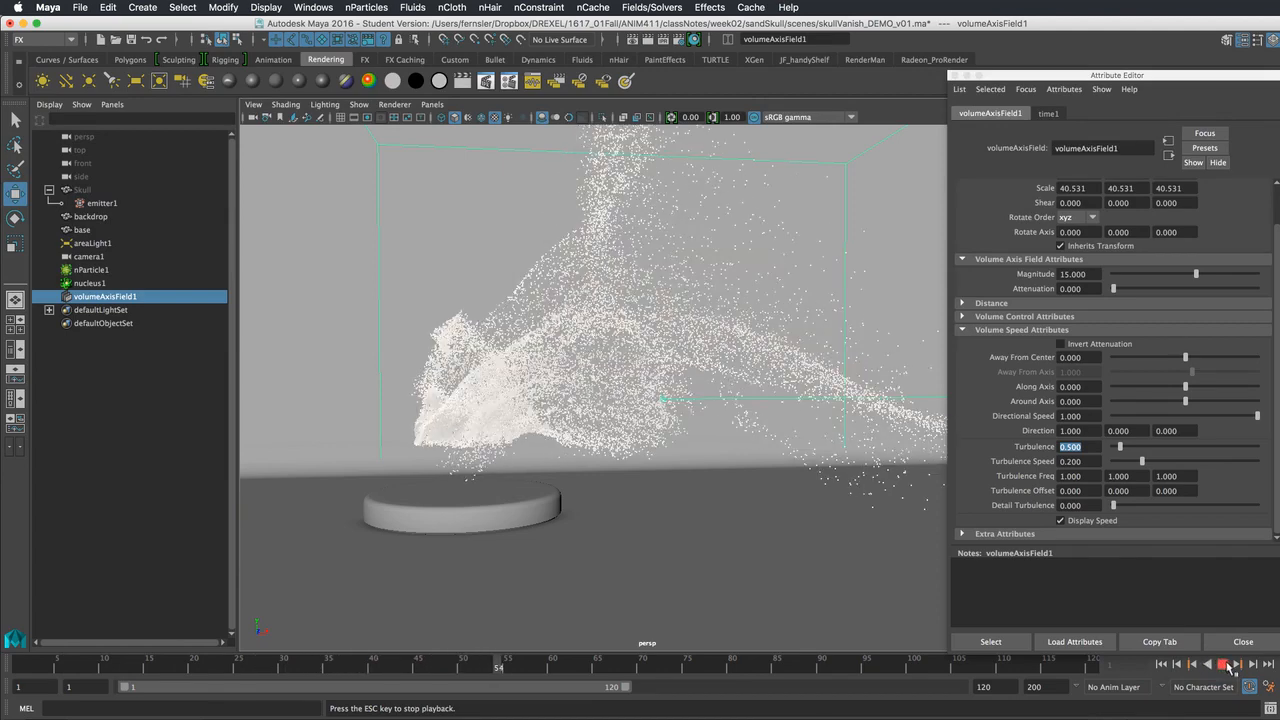
{"action": "left_click", "coordinate": [1222, 664]}
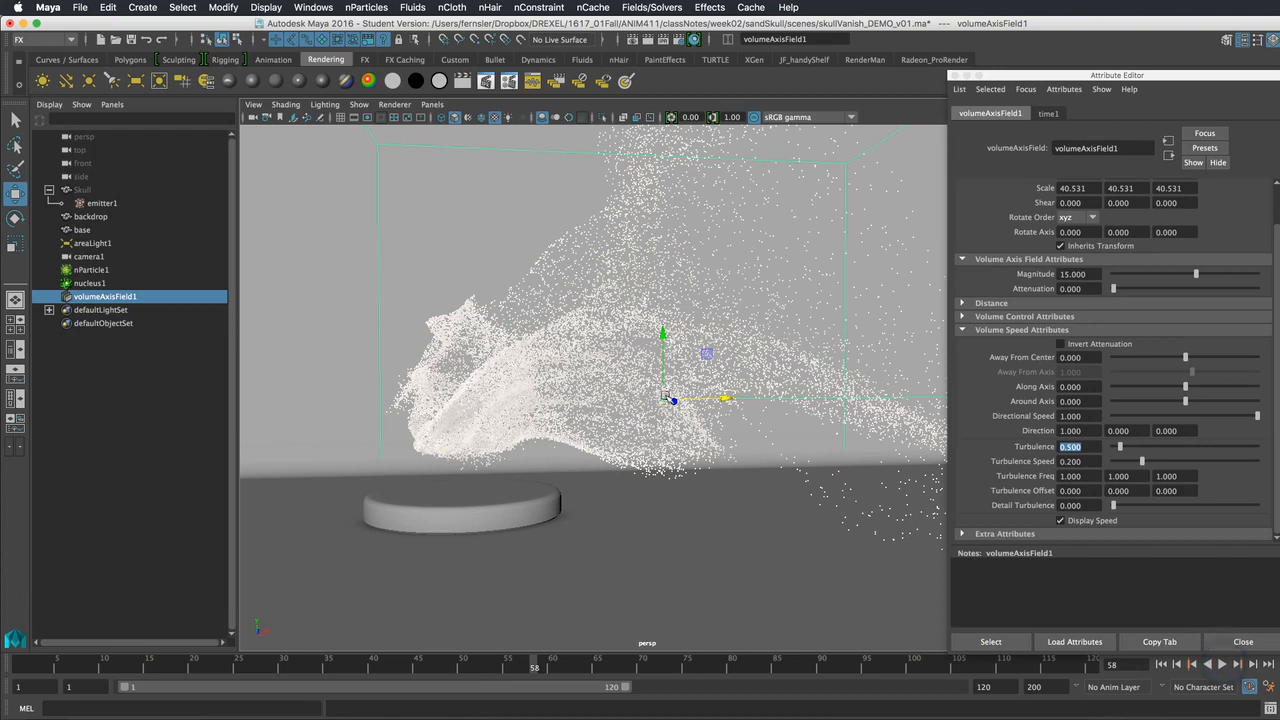
- Set the Volume Axis field's Turbulence to 0.2 and play the simulation from frame 1 to about frame 62
{"action": "left_click_drag", "start_coordinate": [1073, 447], "coordinate": [1087, 448]}
{"action": "left_click", "coordinate": [1161, 664]}
{"action": "left_click", "coordinate": [1222, 664]}
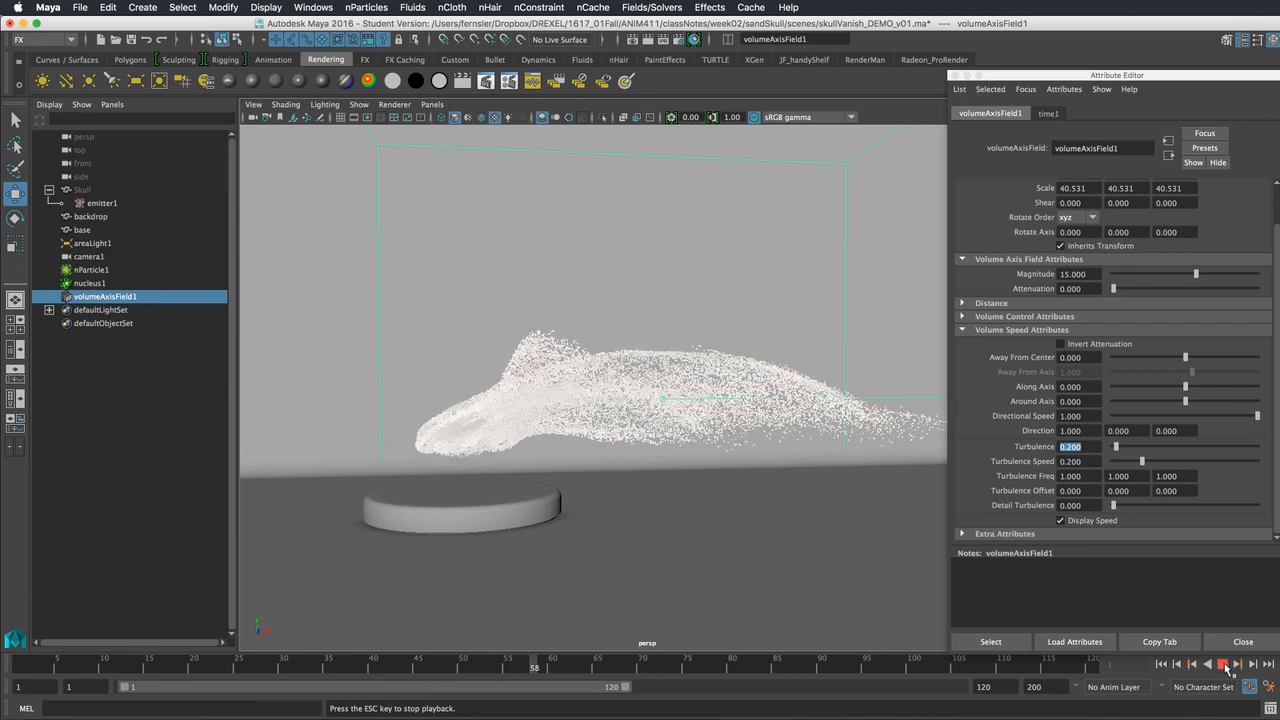
{"action": "left_click", "coordinate": [1226, 665]}
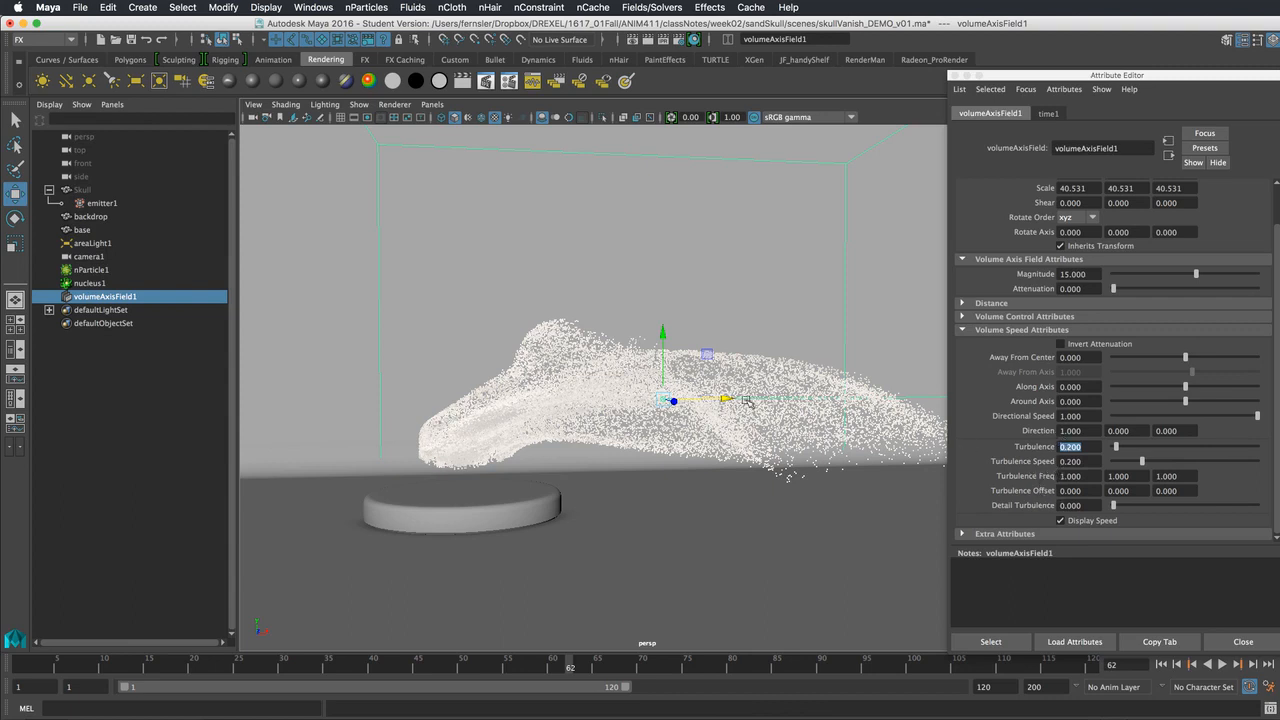
- Set Turbulence Speed to 0.6 and Detail Turbulence to about 0.346, and play the simulation to about frame 66
{"action": "left_click_drag", "start_coordinate": [1066, 461], "coordinate": [1089, 461]}
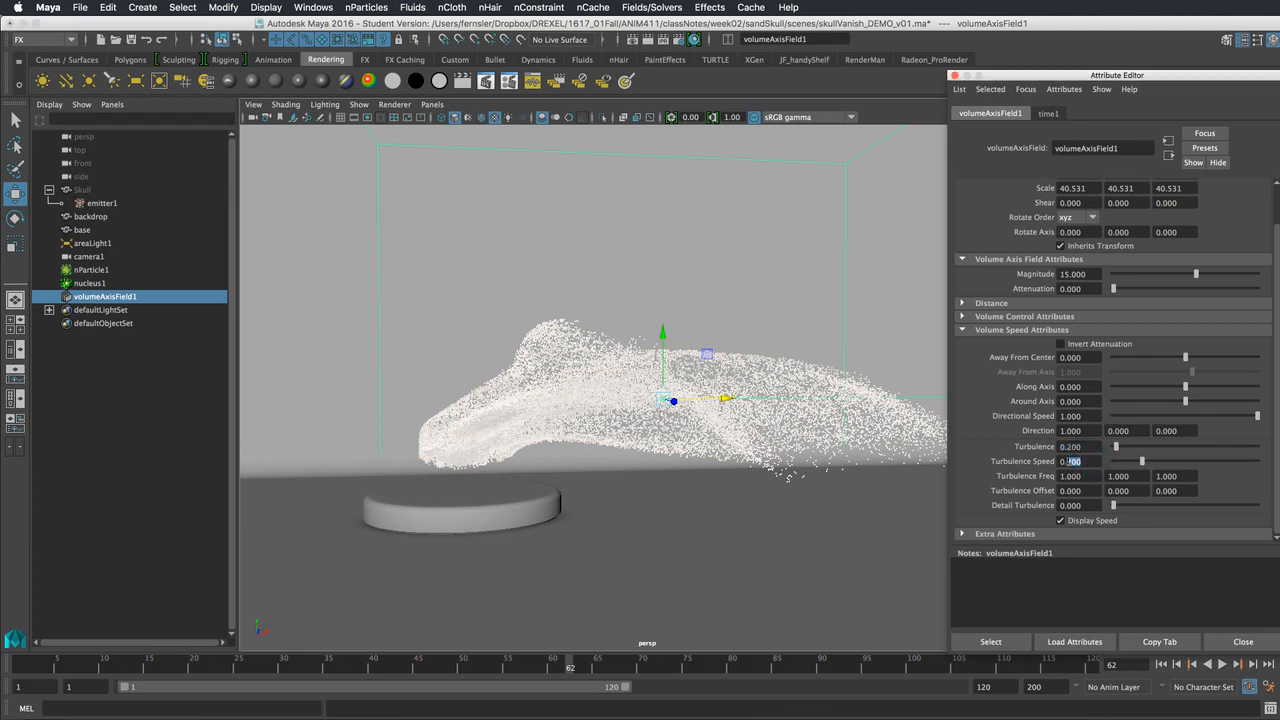
{"action": "type", "text": "600"}
{"action": "key", "text": "Return"}
{"action": "left_click_drag", "start_coordinate": [1160, 510], "coordinate": [1163, 508]}
{"action": "left_click", "coordinate": [1222, 664]}
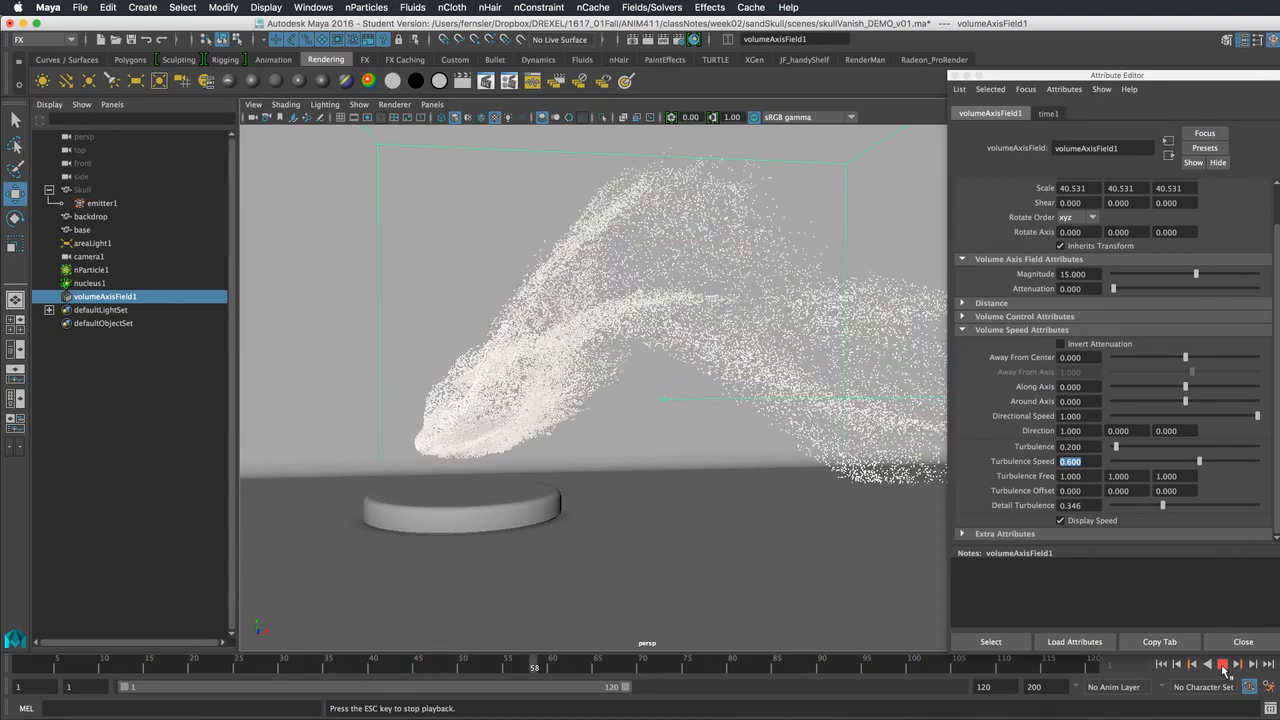
{"action": "left_click", "coordinate": [1222, 665]}
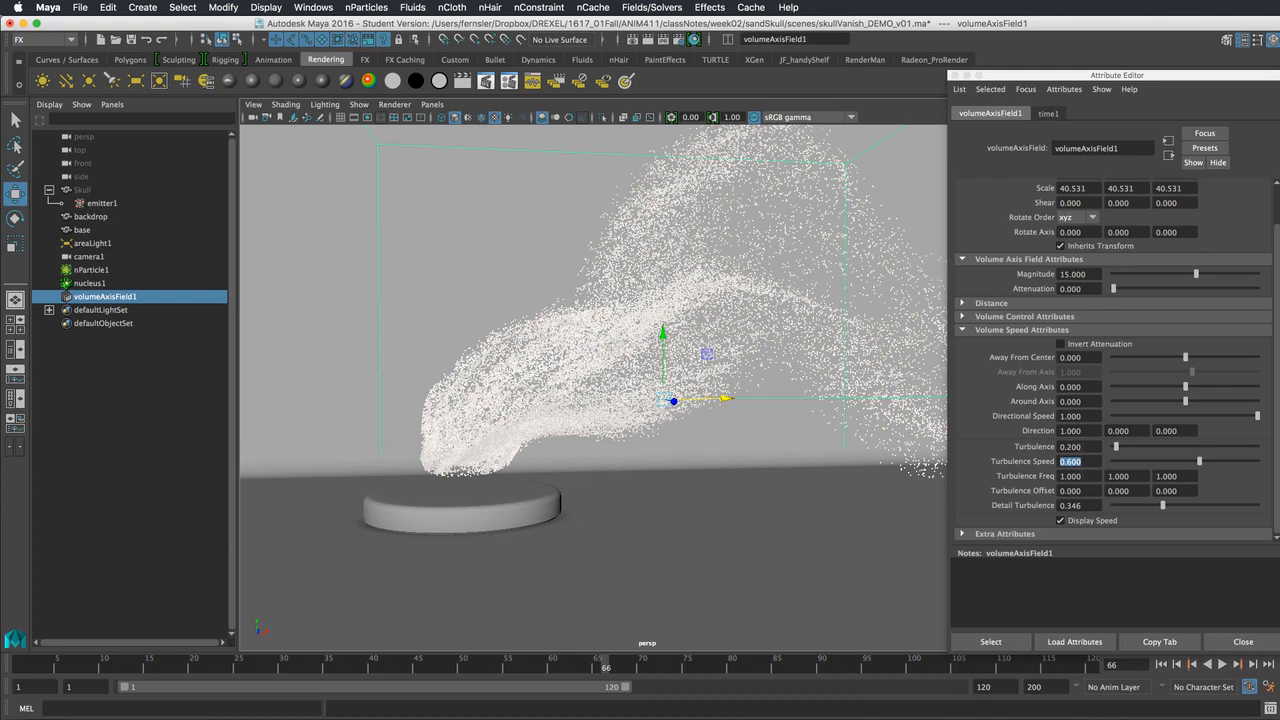
- Set Turbulence Freq to 2 on all three axes and play the simulation from frame 1 to about frame 71
{"action": "left_click", "coordinate": [1083, 477]}
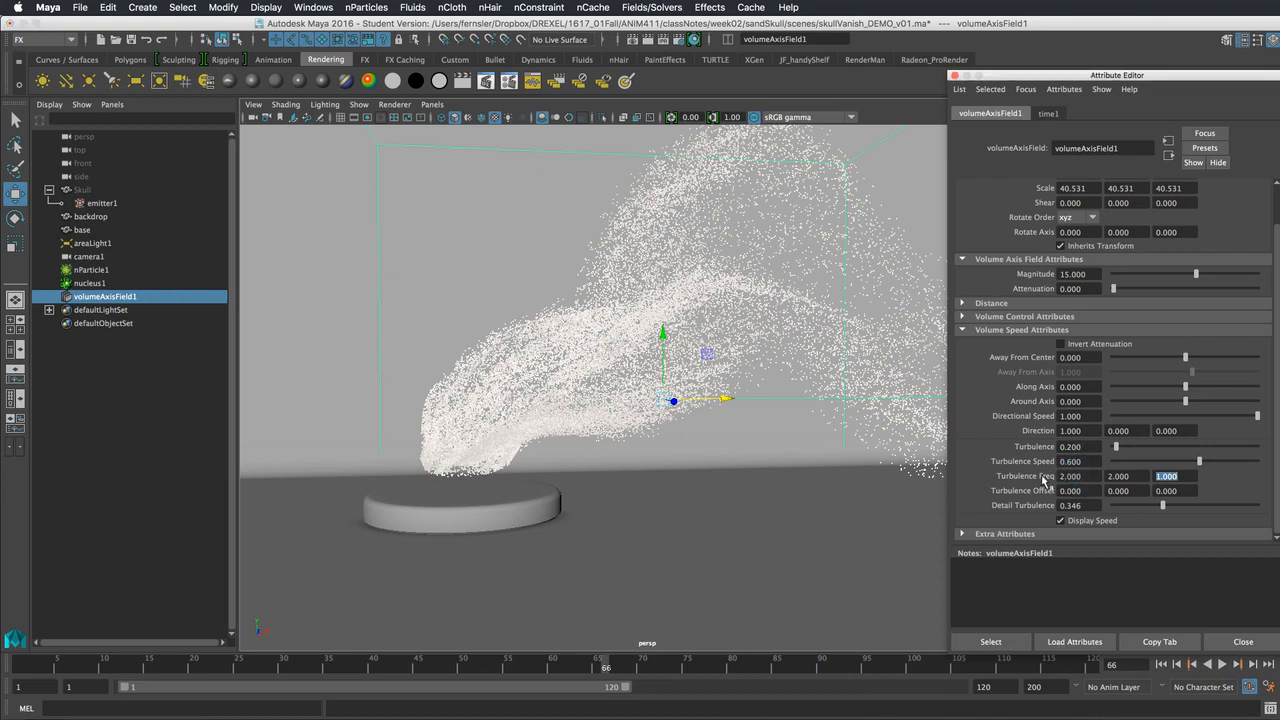
{"action": "left_click", "coordinate": [1161, 664]}
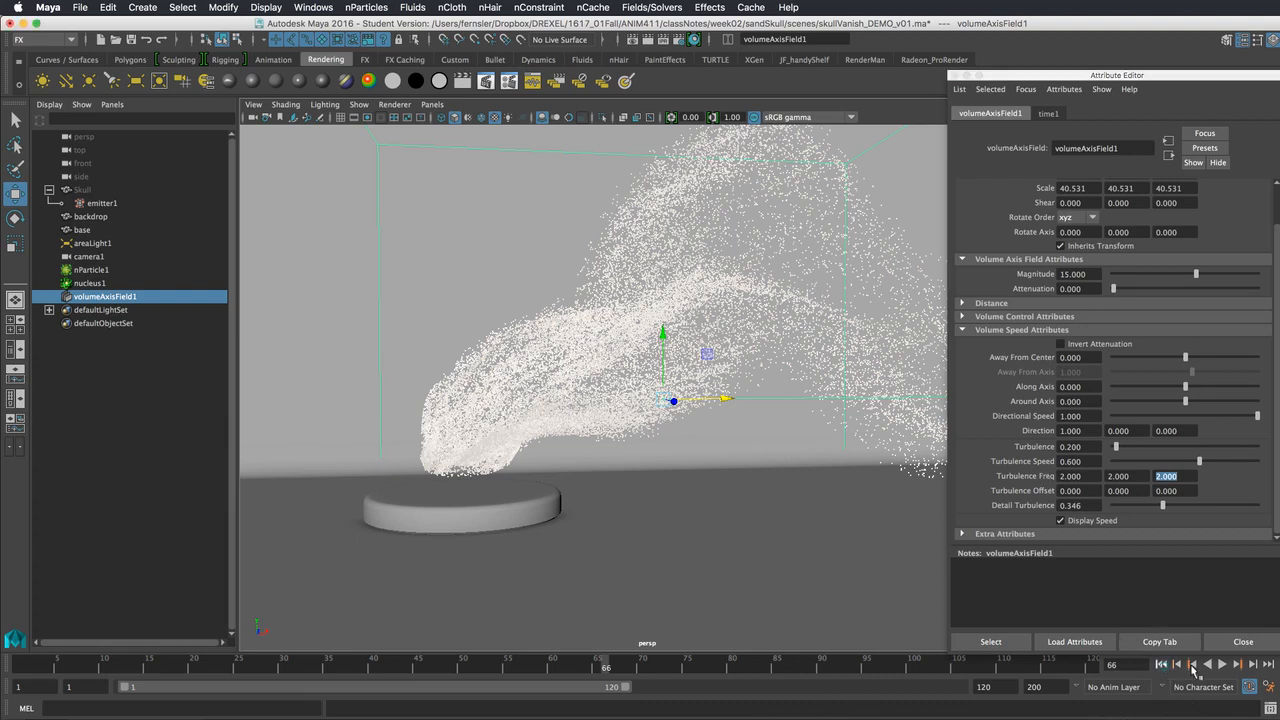
{"action": "left_click", "coordinate": [1222, 665]}
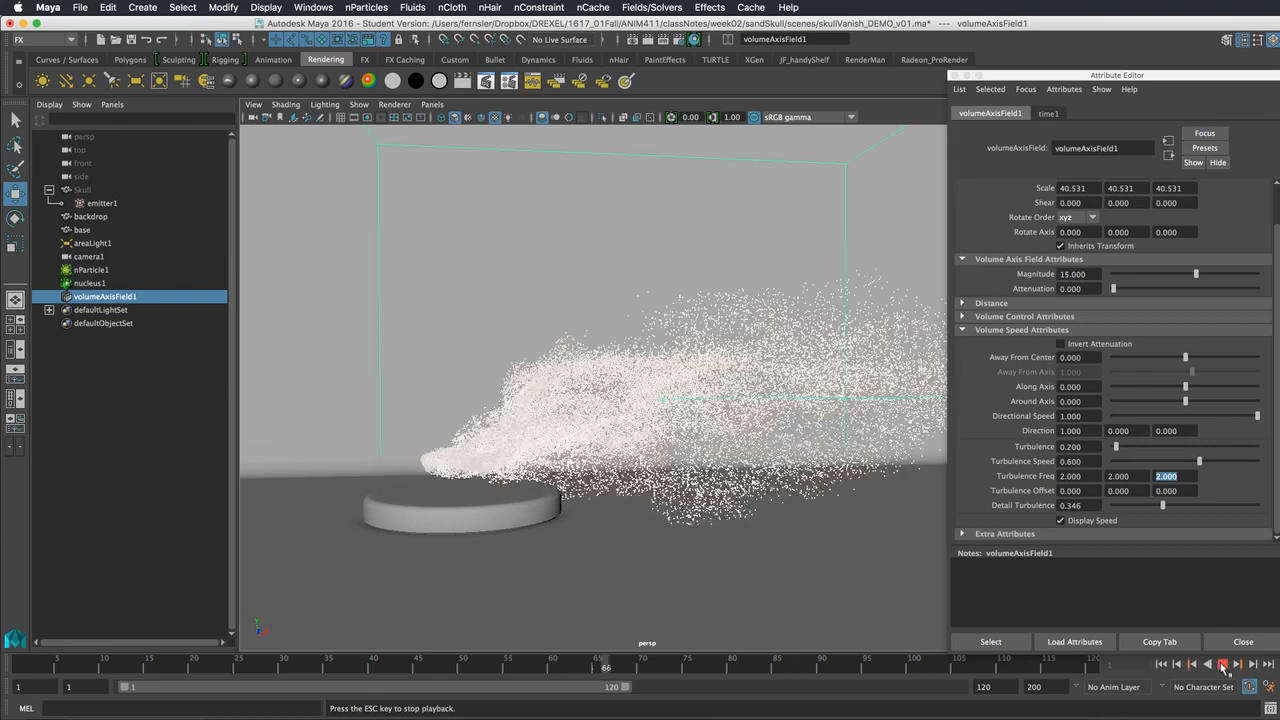
{"action": "left_click", "coordinate": [1222, 665]}
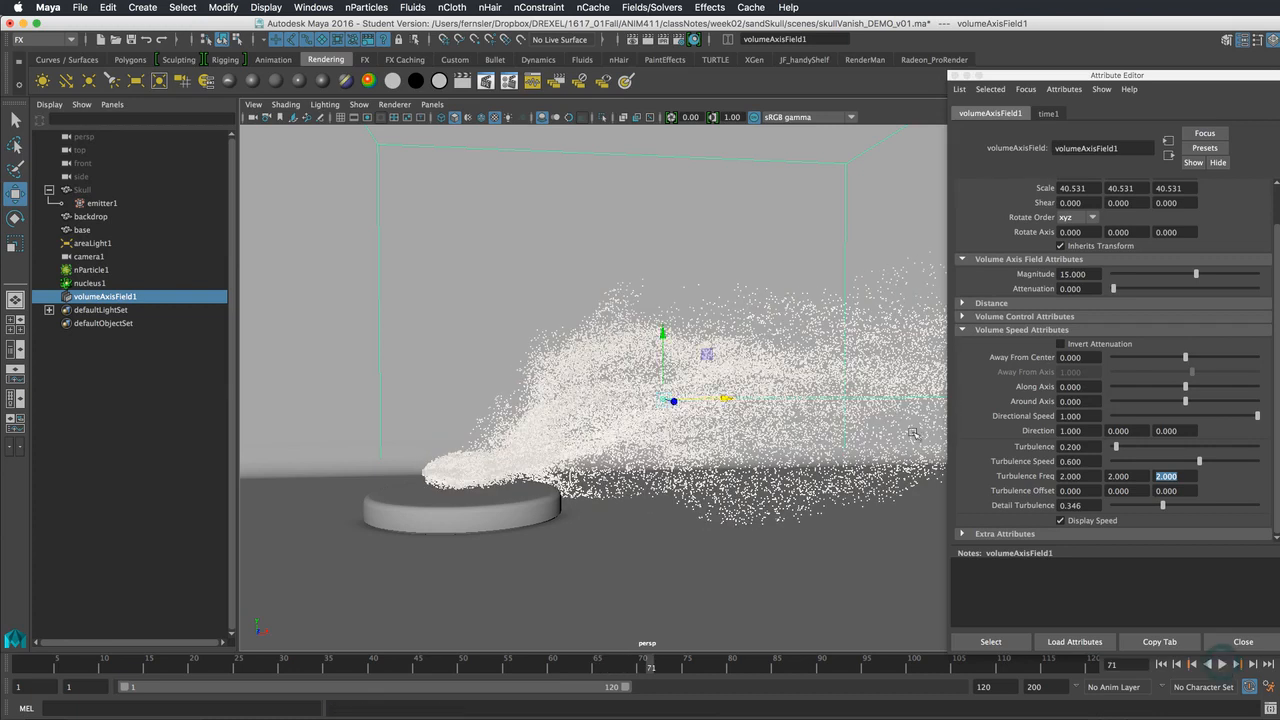
- Turn off Ignore Solver Gravity on the nParticle shape and play the simulation from frame 1 to about frame 73
{"action": "left_click", "coordinate": [808, 302]}
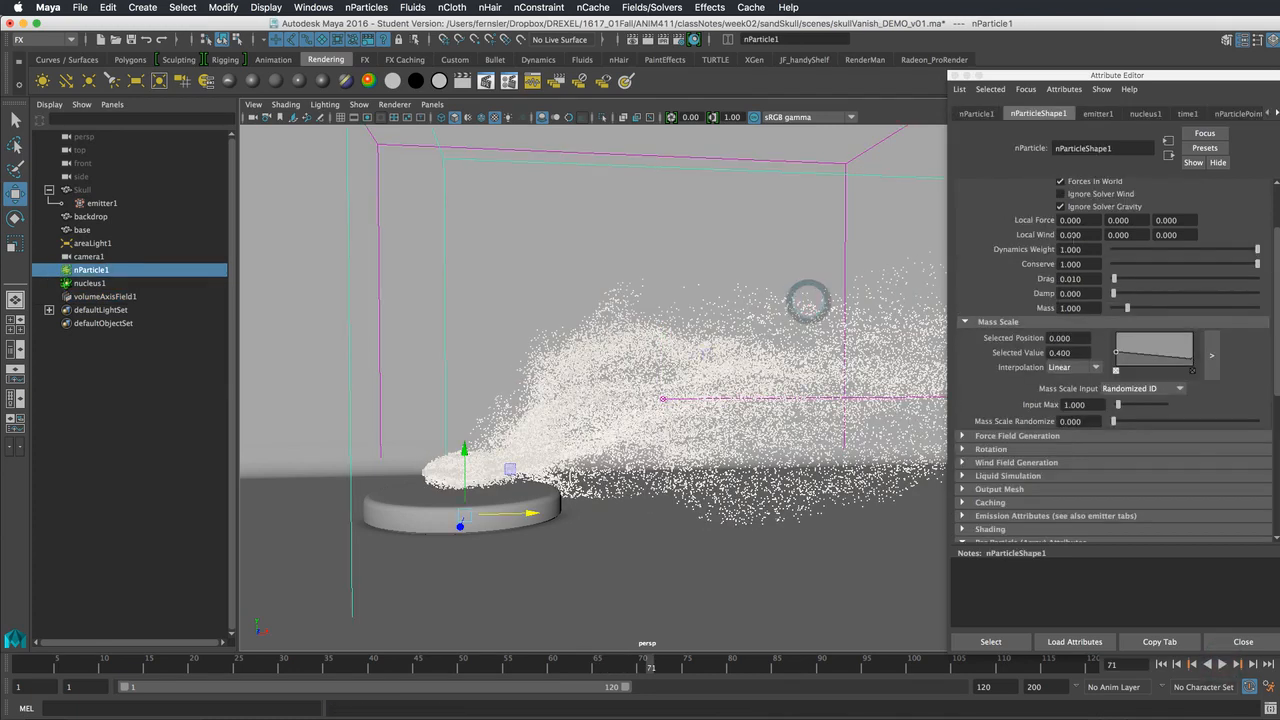
{"action": "left_click", "coordinate": [1098, 114]}
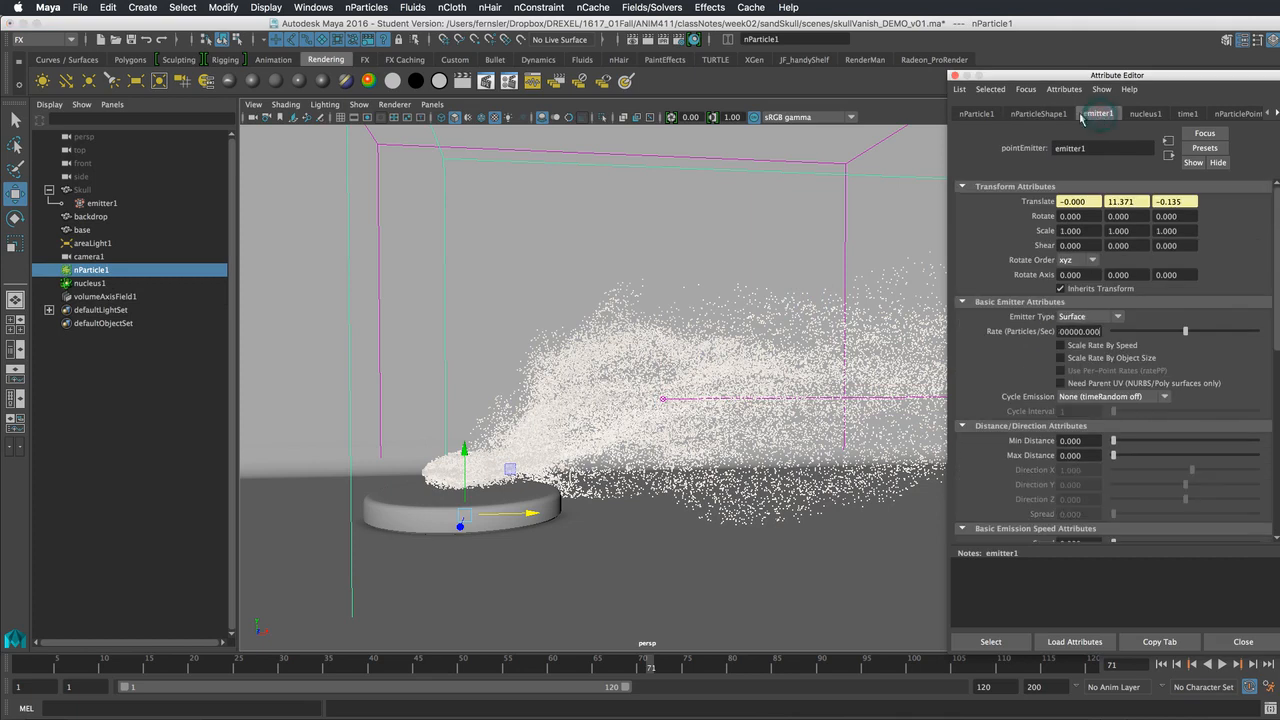
{"action": "left_click", "coordinate": [1052, 114]}
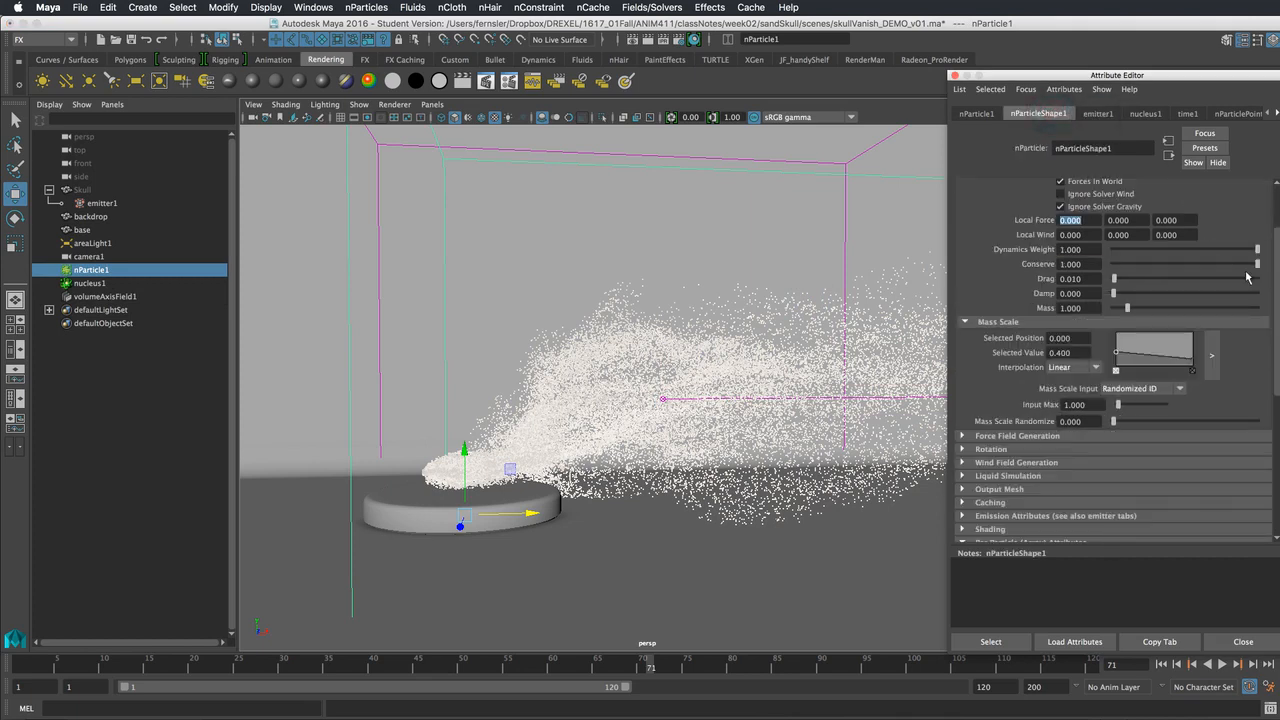
{"action": "scroll", "coordinate": [1276, 247], "scroll_direction": "up", "scroll_amount": 3}
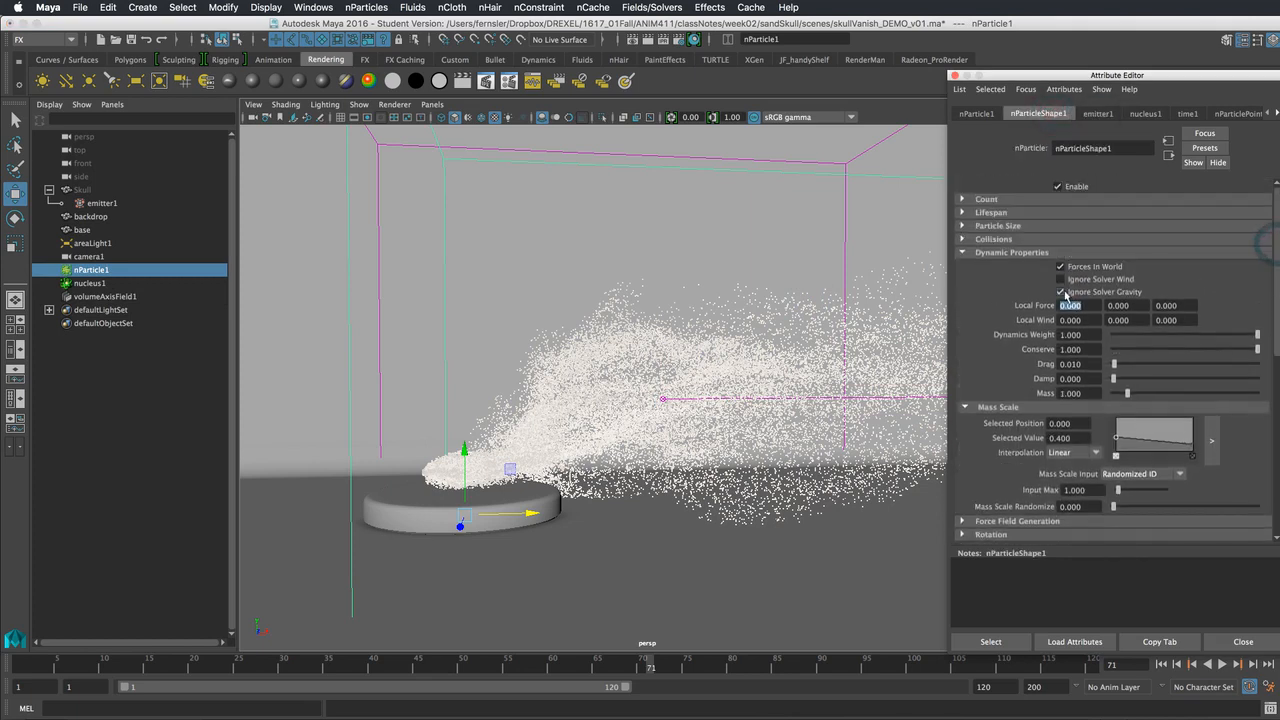
{"action": "left_click", "coordinate": [1161, 664]}
{"action": "left_click", "coordinate": [1222, 664]}
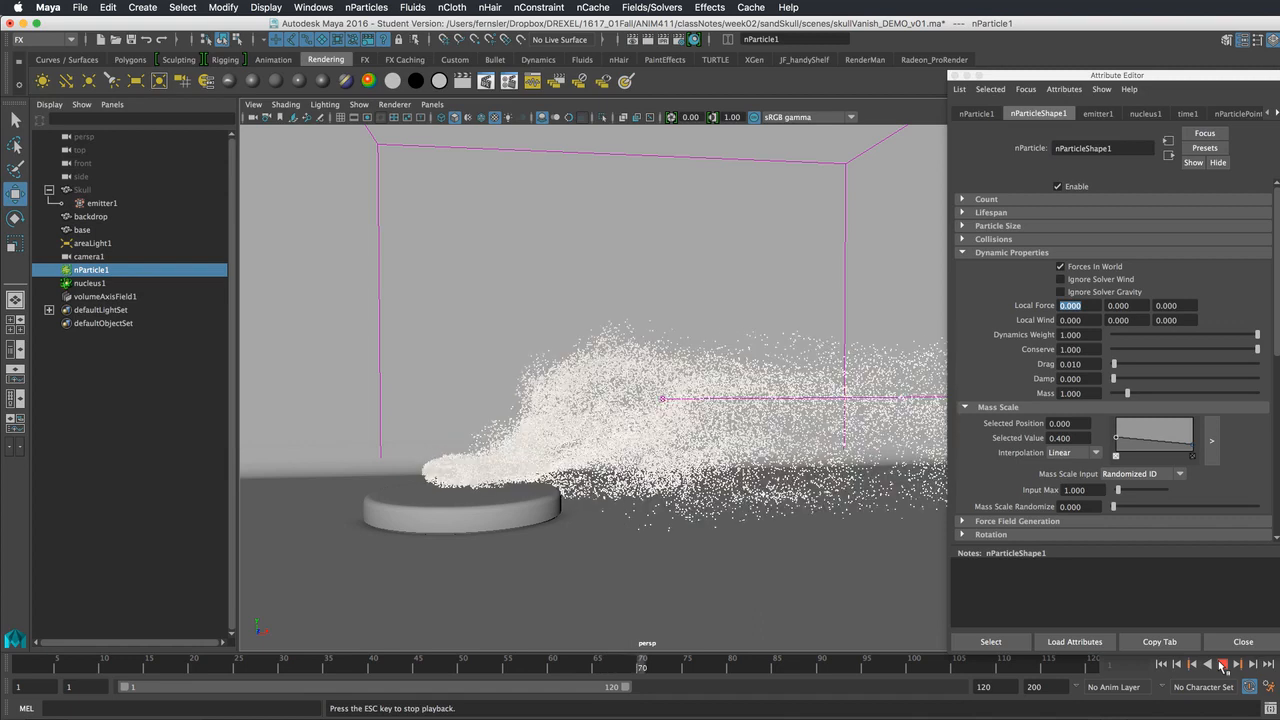
{"action": "key", "text": "Escape"}
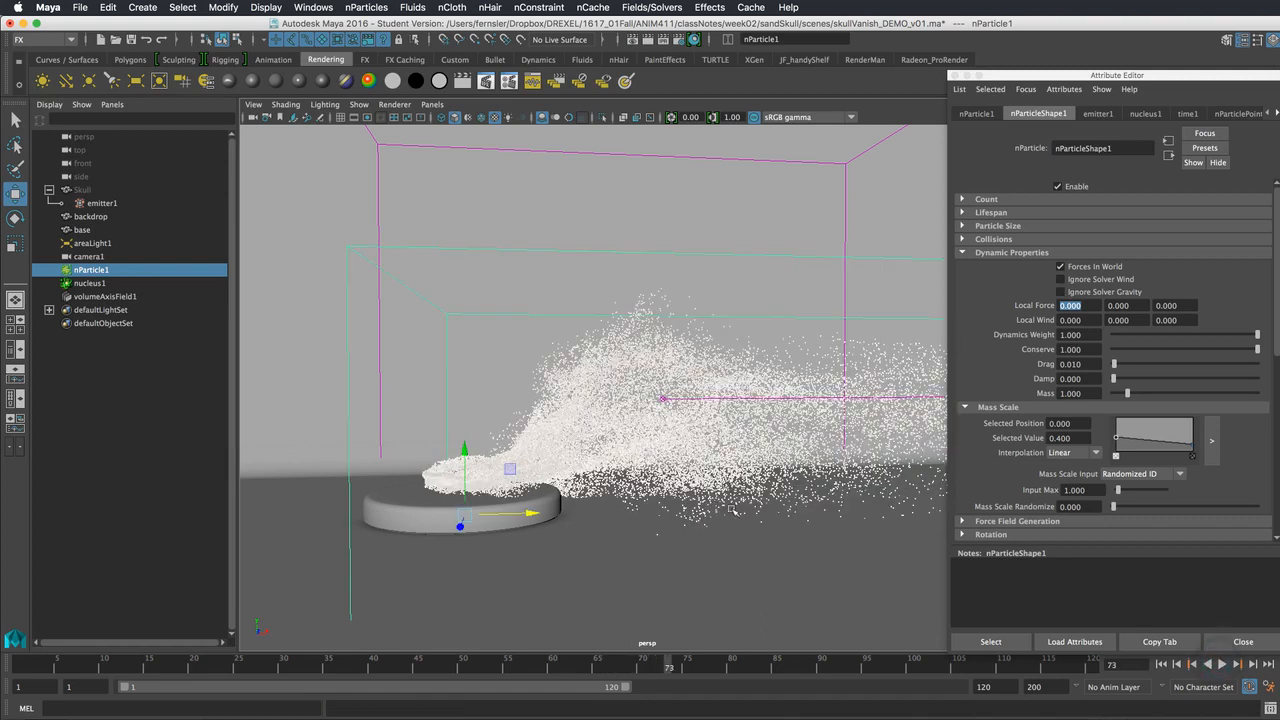
- Make layer1's objects selectable and turn the backdrop and base into nCloth passive colliders
{"action": "left_click_drag", "start_coordinate": [1041, 78], "coordinate": [794, 77]}
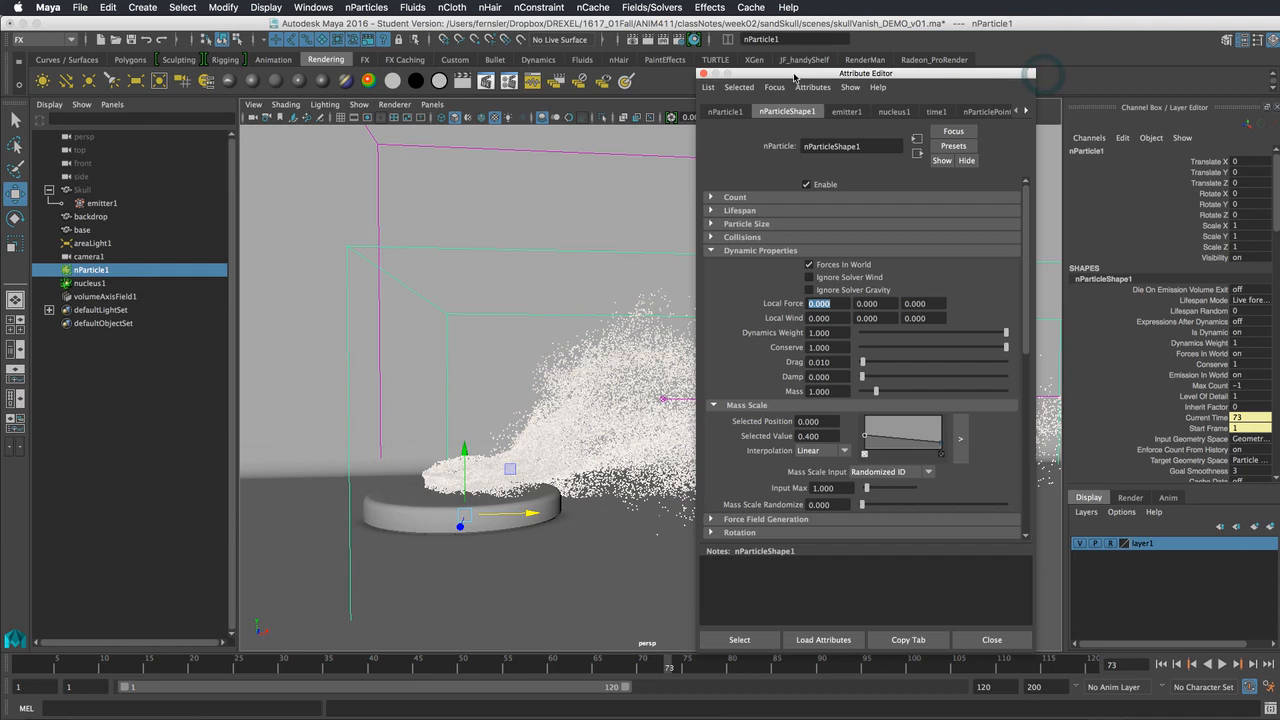
{"action": "left_click", "coordinate": [1113, 544]}
{"action": "left_click", "coordinate": [487, 561]}
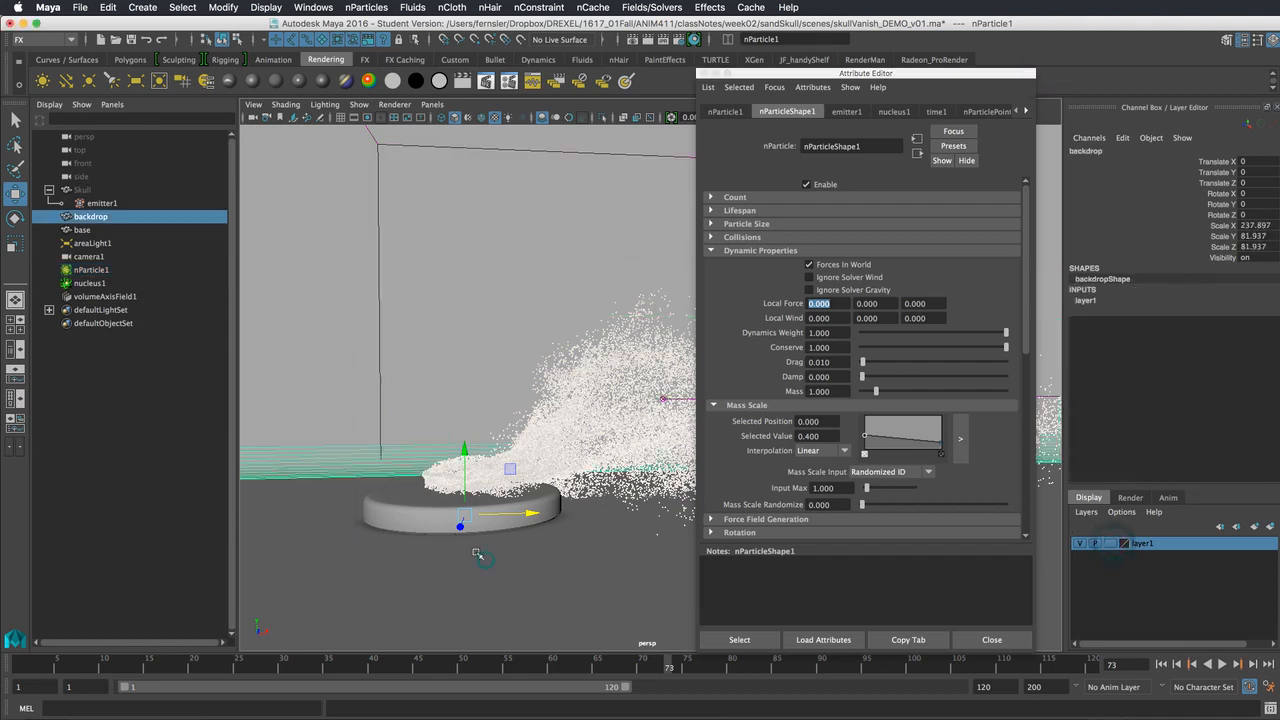
{"action": "left_click", "coordinate": [400, 512], "text": "shift"}
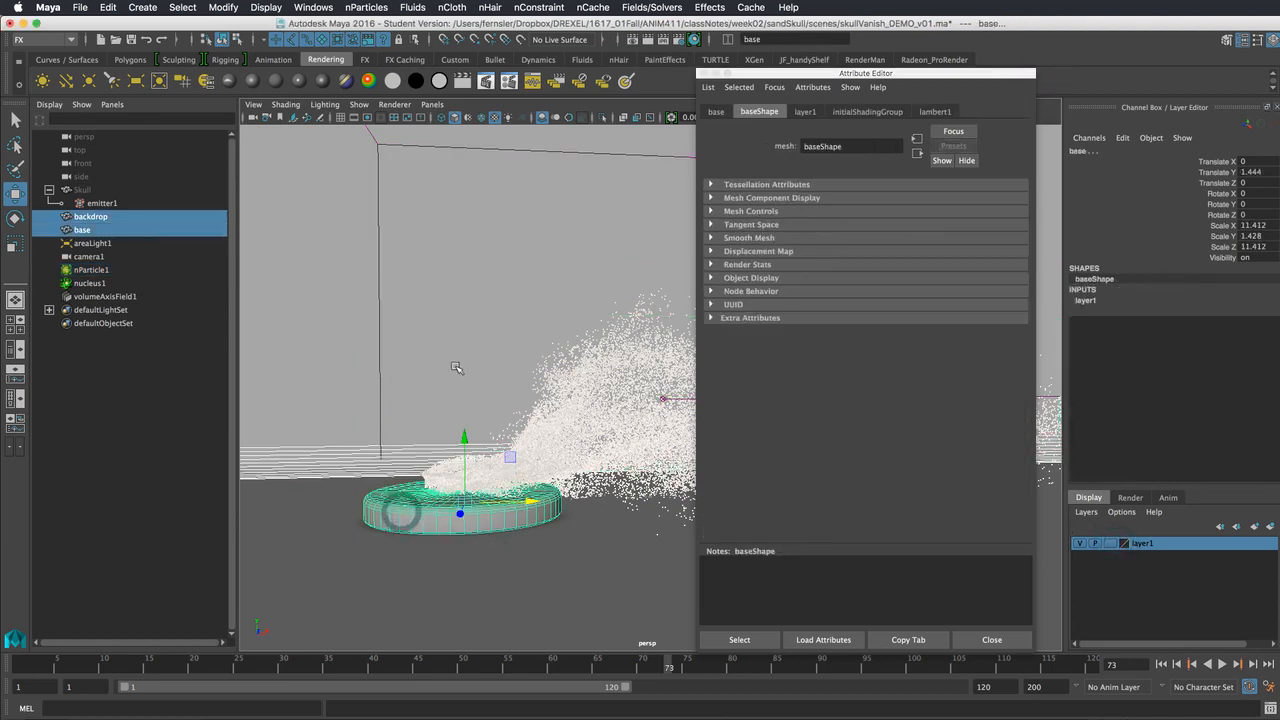
{"action": "left_click", "coordinate": [450, 7]}
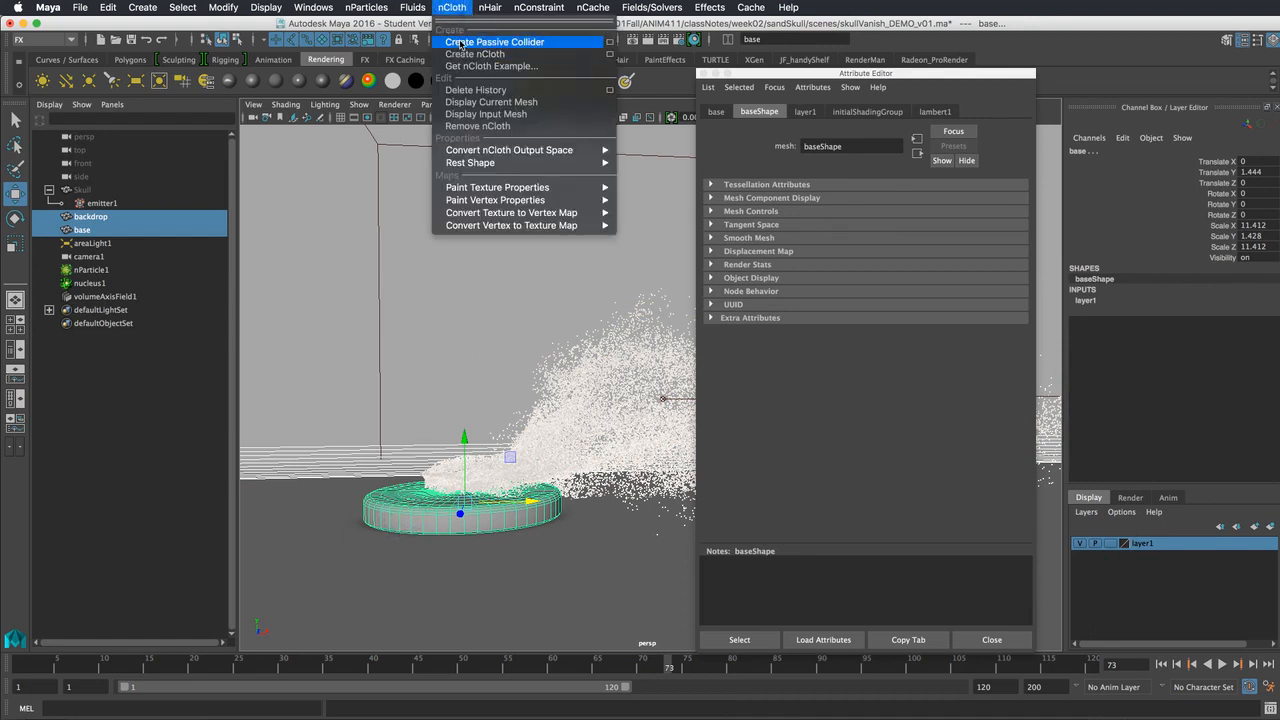
{"action": "left_click", "coordinate": [460, 42]}
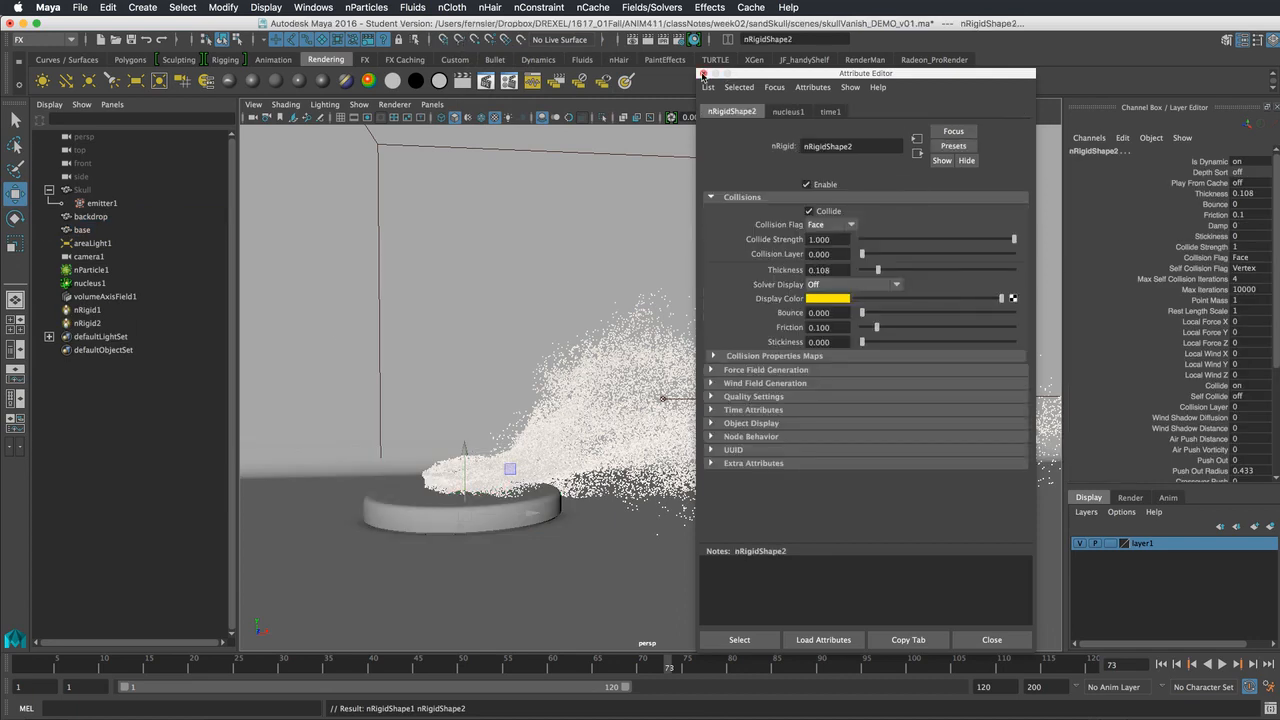
- Play the simulation from frame 1 to about frame 69 to check the particles' collisions with the backdrop and base
{"action": "left_click_drag", "start_coordinate": [707, 77], "coordinate": [942, 70]}
{"action": "left_click", "coordinate": [1161, 664]}
{"action": "left_click", "coordinate": [1223, 665]}
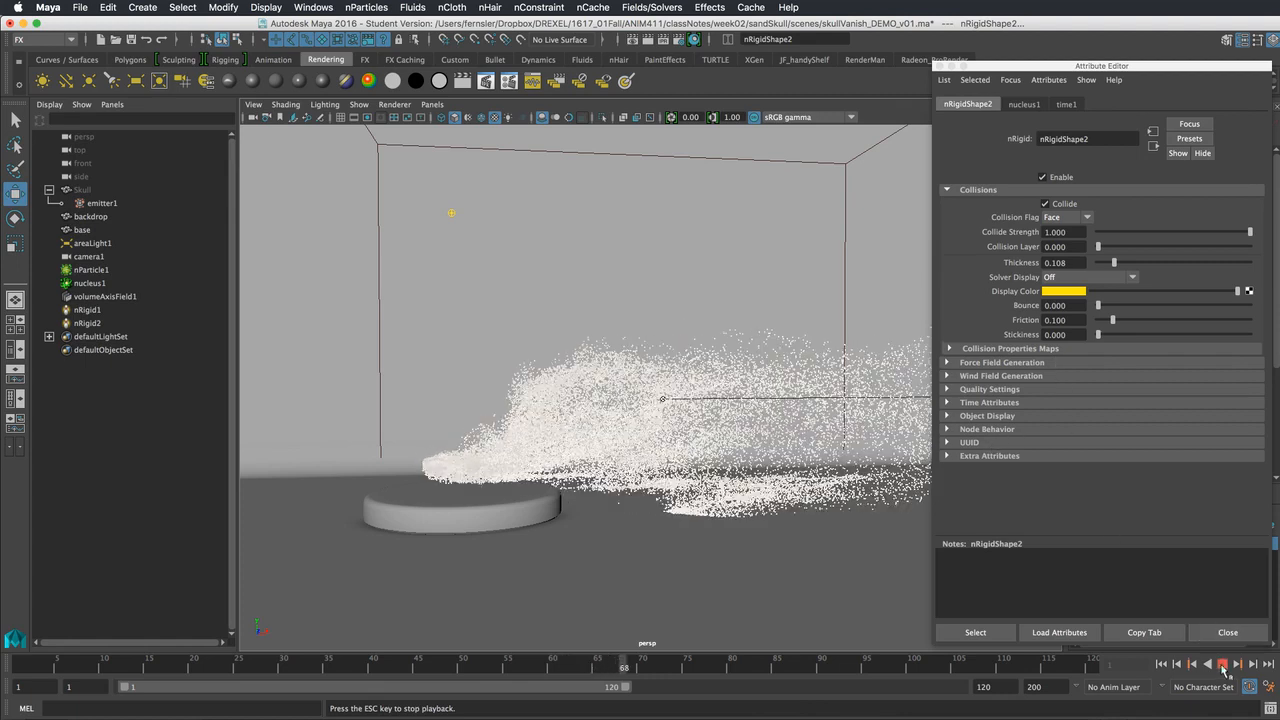
- Set the passive colliders' Bounce to 0.25 and Friction to 0.33, and play the simulation from frame 1 to about frame 101
{"action": "left_click", "coordinate": [1060, 320]}
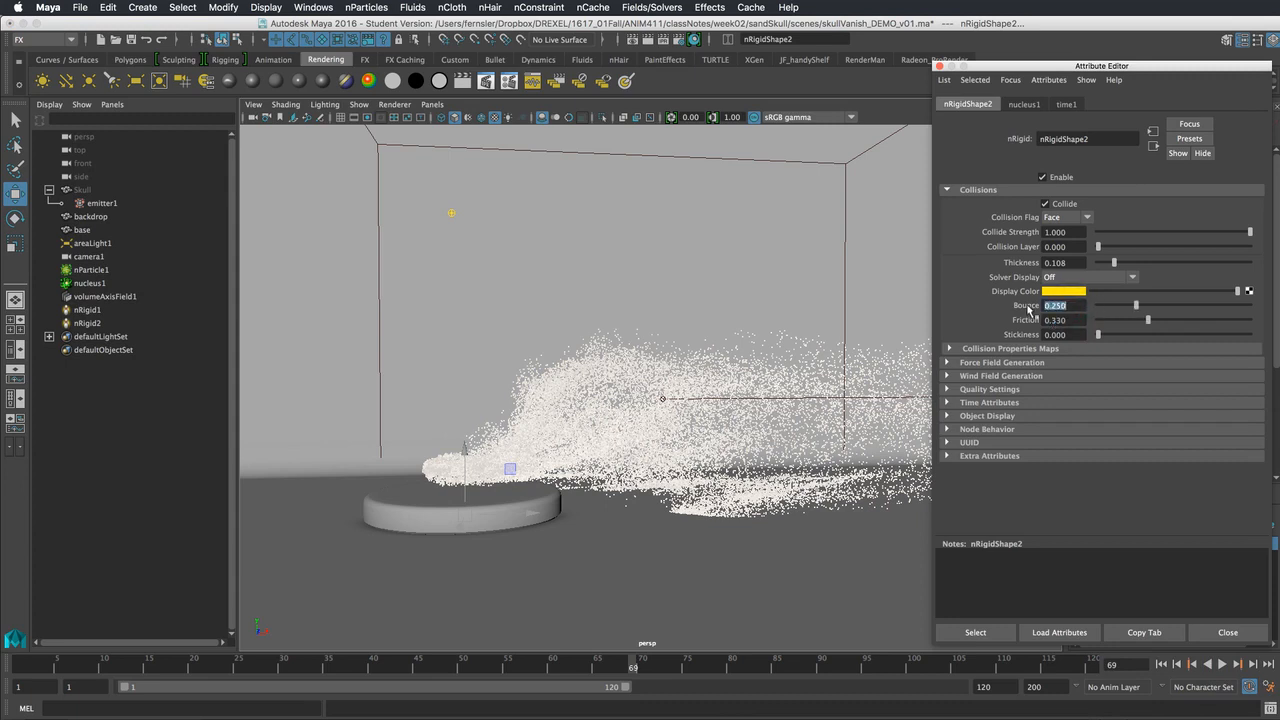
{"action": "left_click", "coordinate": [1161, 663]}
{"action": "left_click", "coordinate": [1222, 663]}
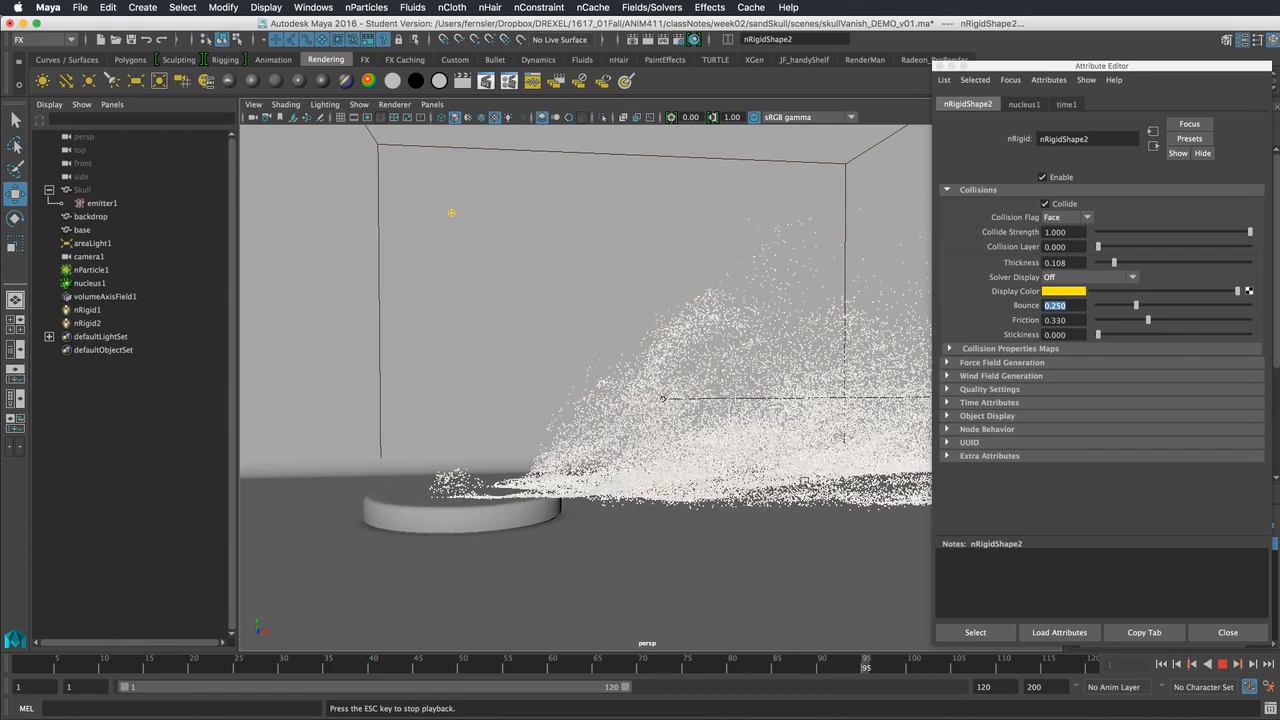
{"action": "left_click", "coordinate": [1221, 662]}
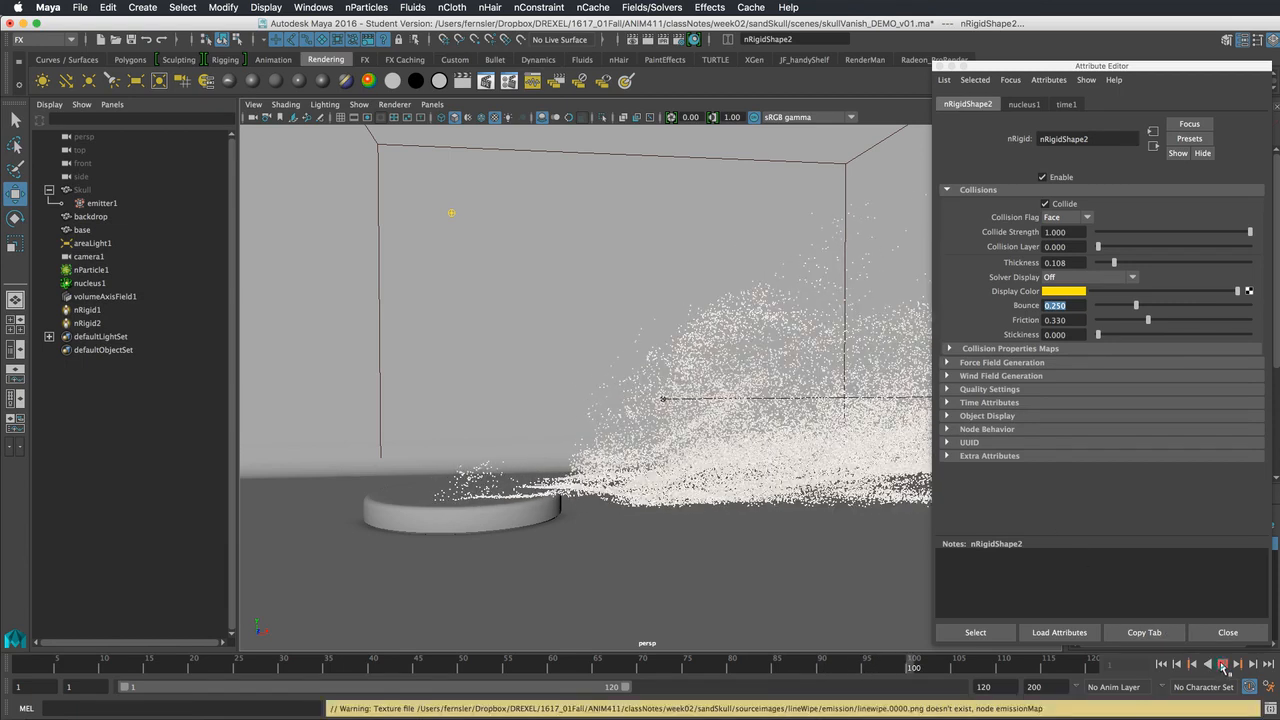
- Set Conserve to 0.95 on the nParticle shape and play the simulation from frame 1 to about frame 101
{"action": "left_click", "coordinate": [790, 310]}
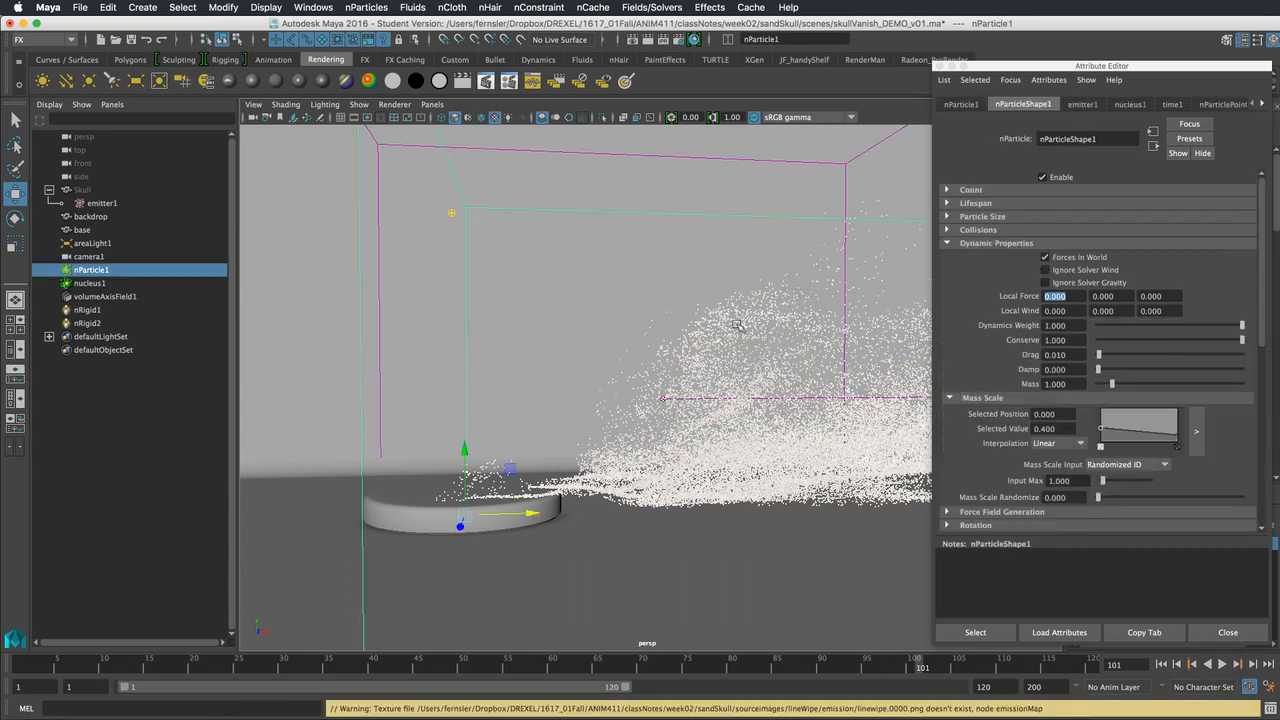
{"action": "left_click_drag", "start_coordinate": [800, 412], "coordinate": [614, 374], "text": "alt"}
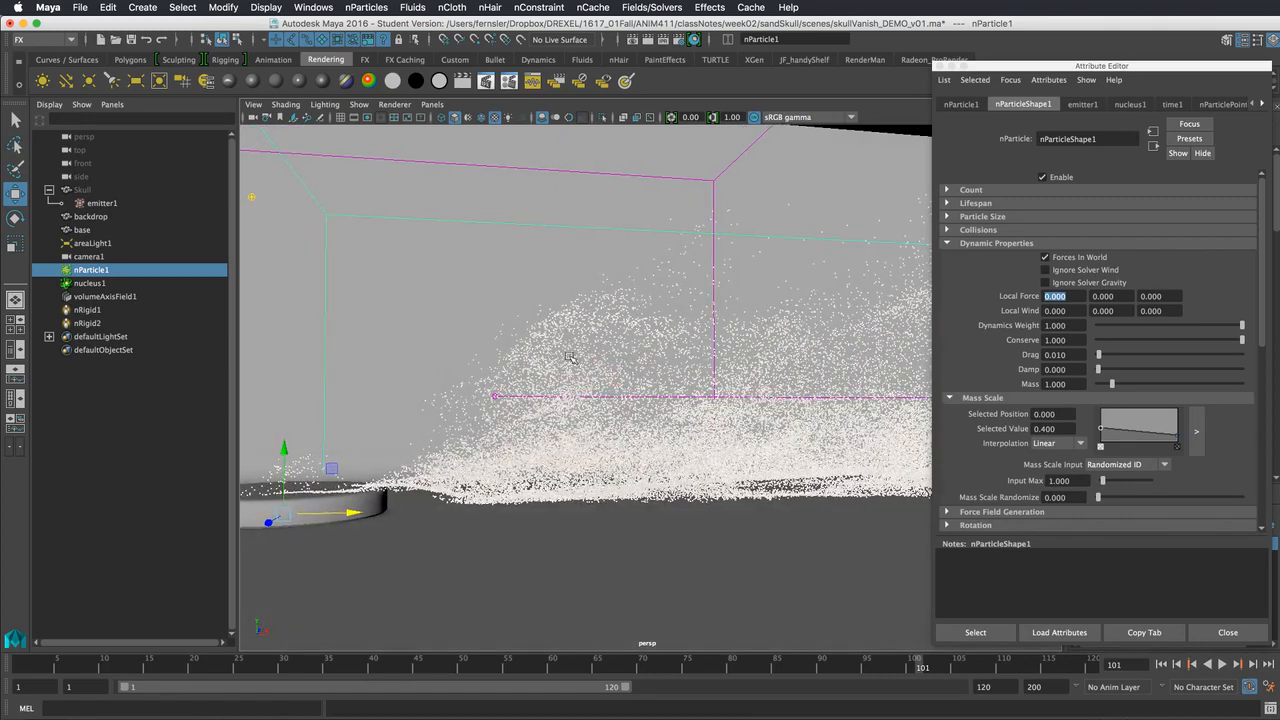
{"action": "left_click", "coordinate": [1065, 340]}
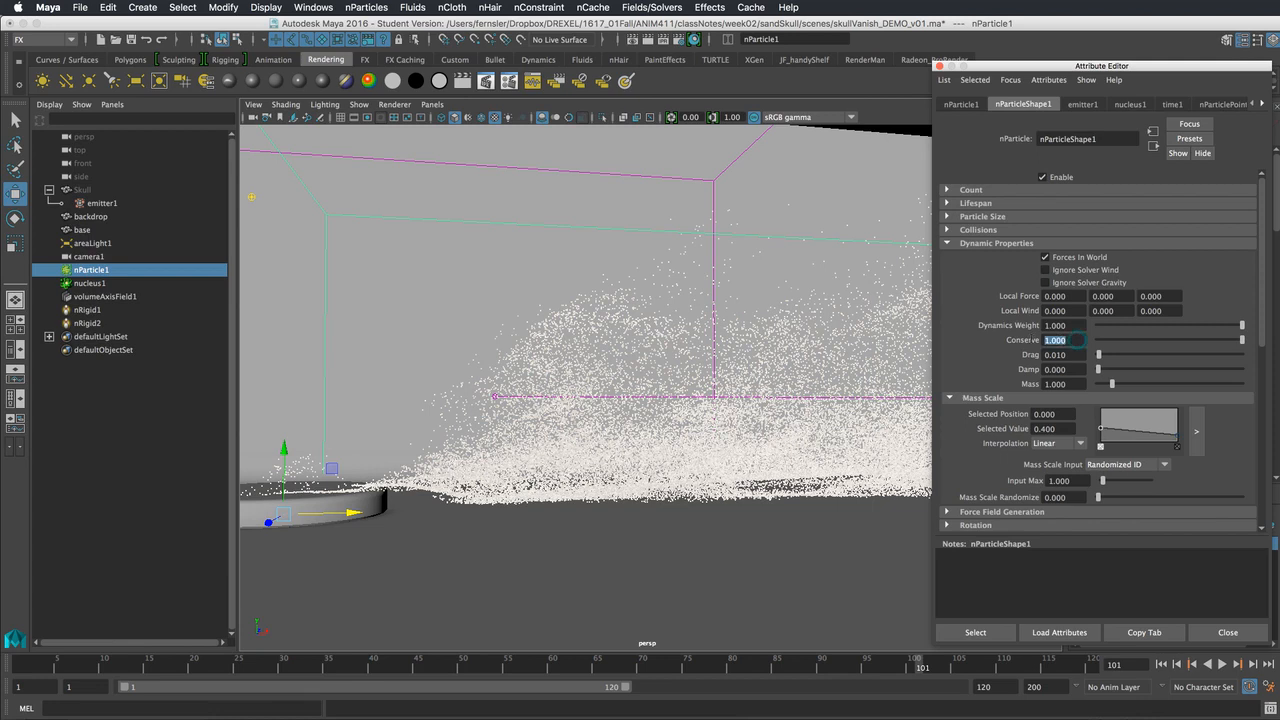
{"action": "left_click", "coordinate": [96, 269]}
{"action": "left_click", "coordinate": [1073, 340]}
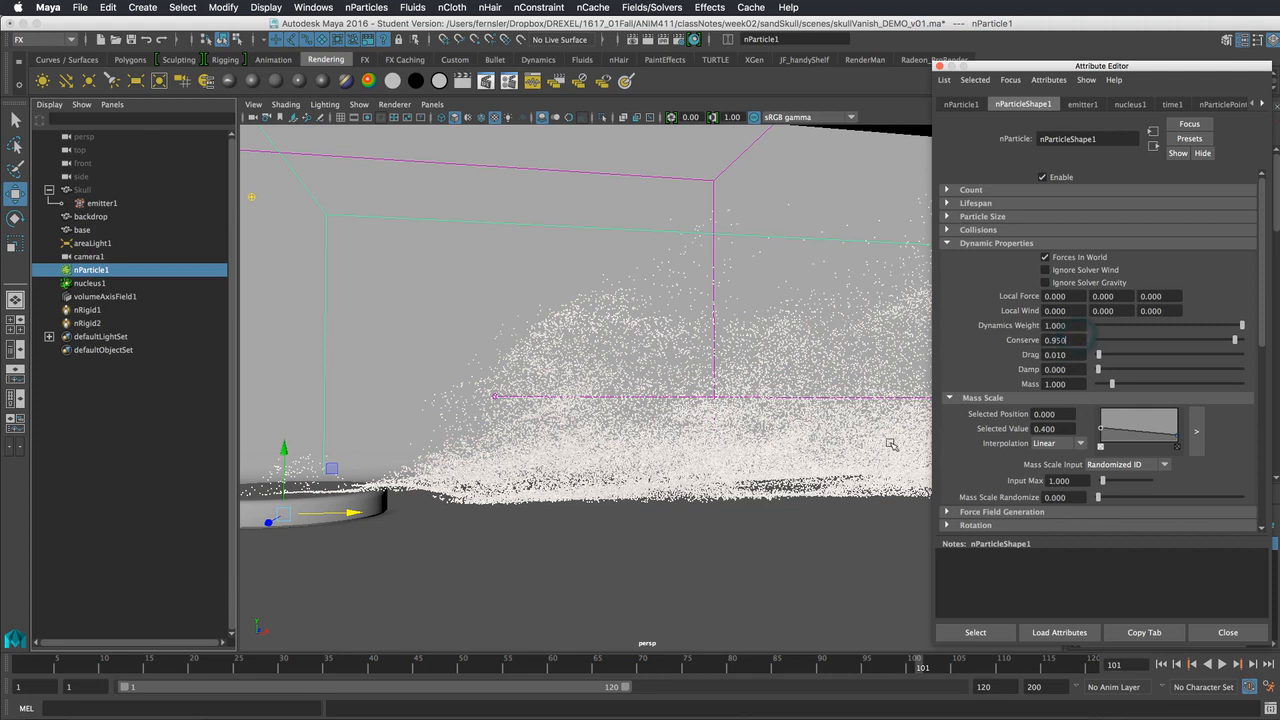
{"action": "left_click", "coordinate": [1162, 665]}
{"action": "left_click", "coordinate": [1223, 665]}
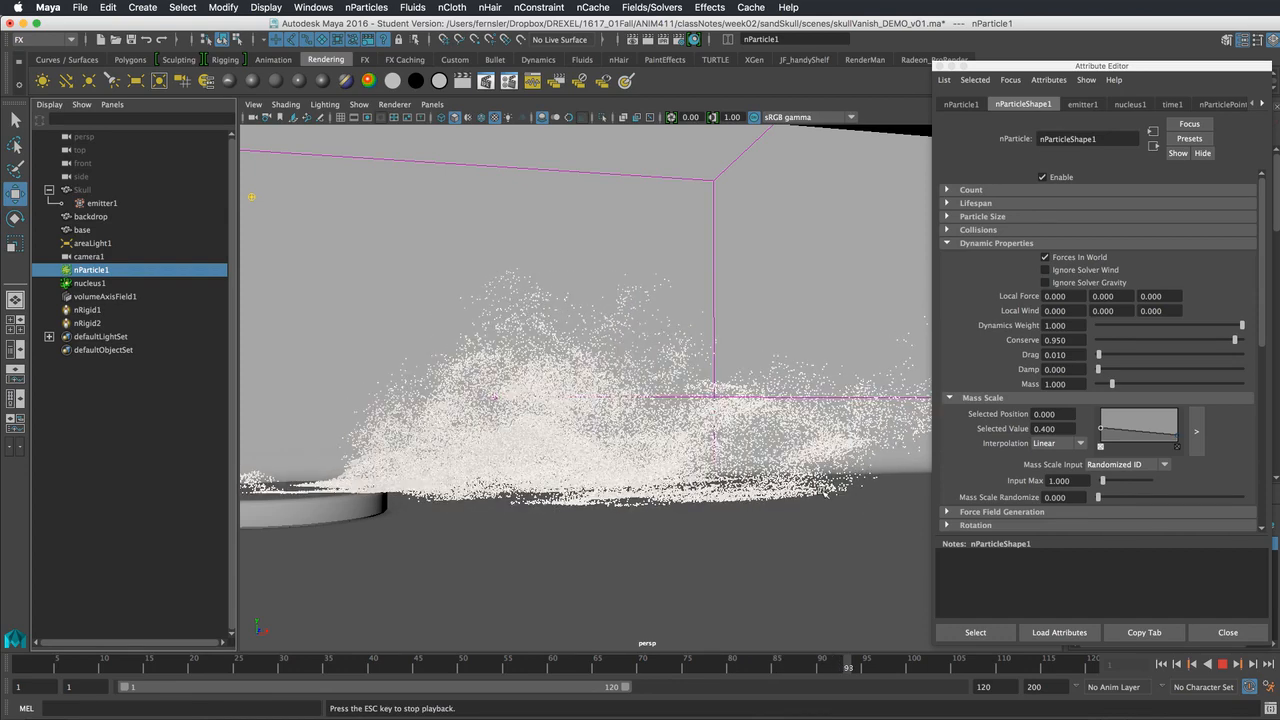
{"action": "key", "text": "Escape"}
- Add a Turbulence field to the nParticle and move it upwind of the base, to about X -15.8, Y 21.86
{"action": "left_click_drag", "start_coordinate": [674, 383], "coordinate": [632, 374], "text": "alt"}
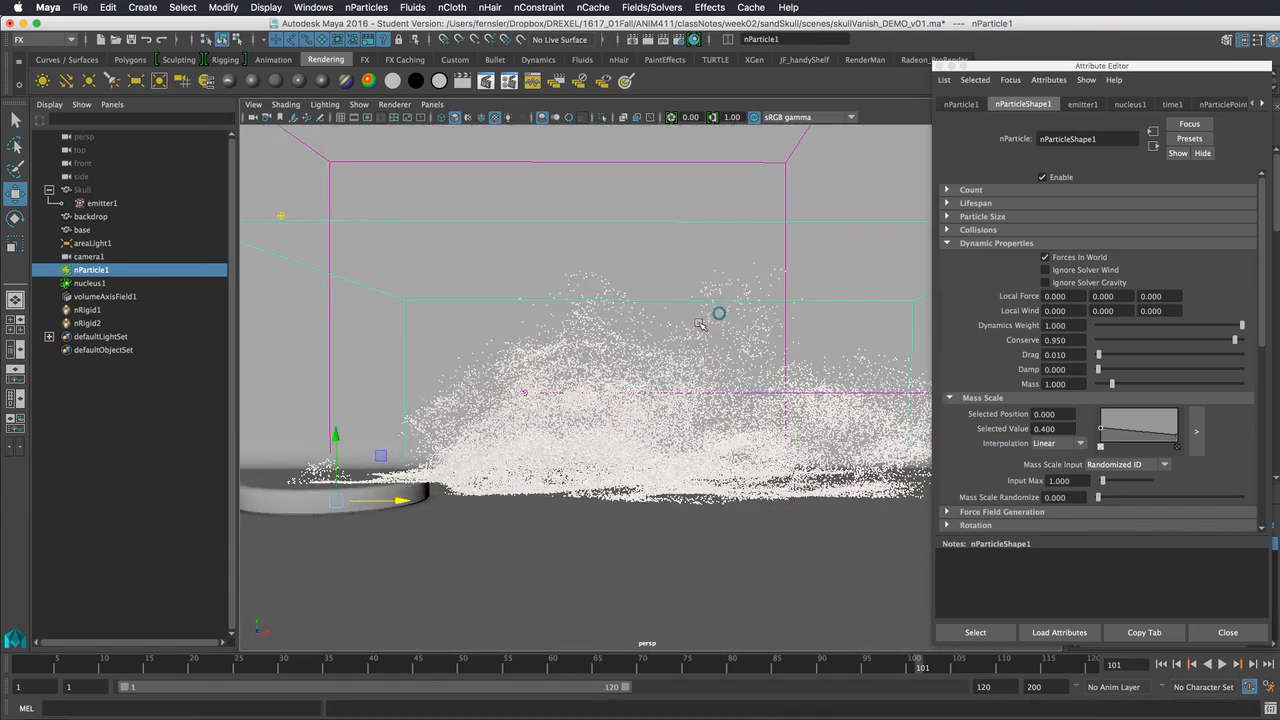
{"action": "middle_click_drag", "start_coordinate": [711, 391], "coordinate": [649, 383], "text": "alt"}
{"action": "left_click_drag", "start_coordinate": [649, 383], "coordinate": [660, 414], "text": "alt"}
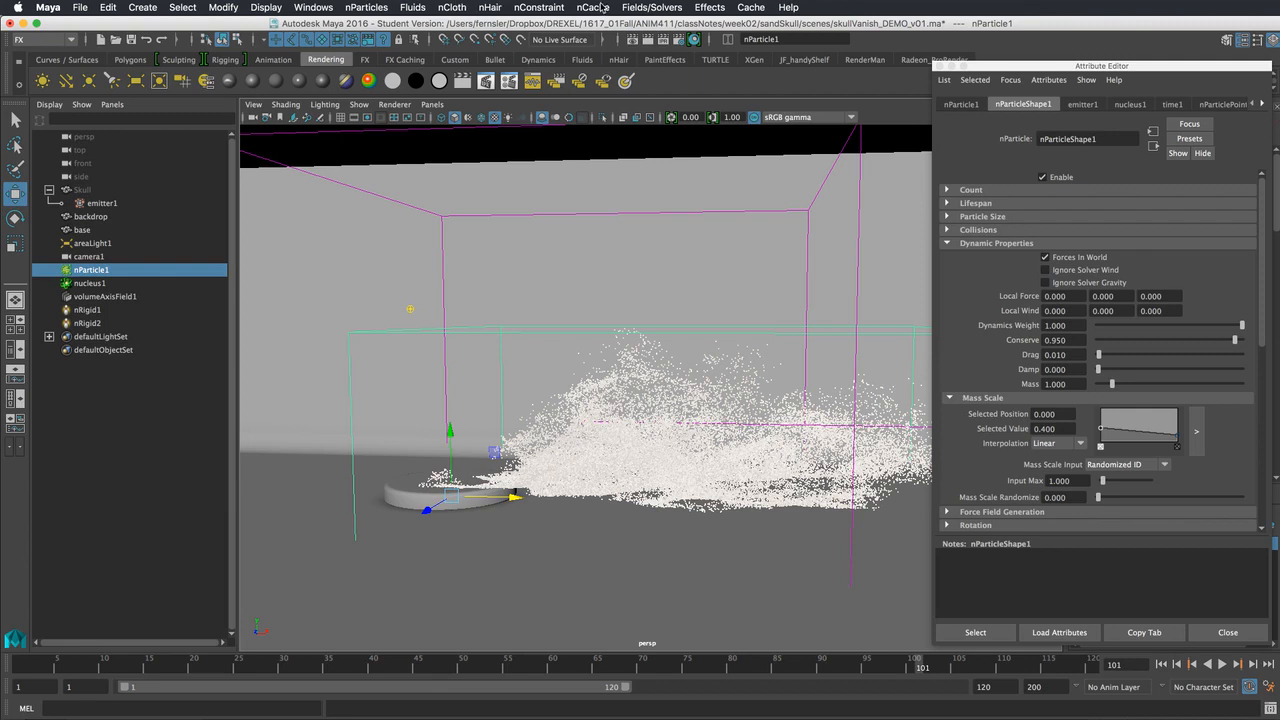
{"action": "left_click", "coordinate": [664, 10]}
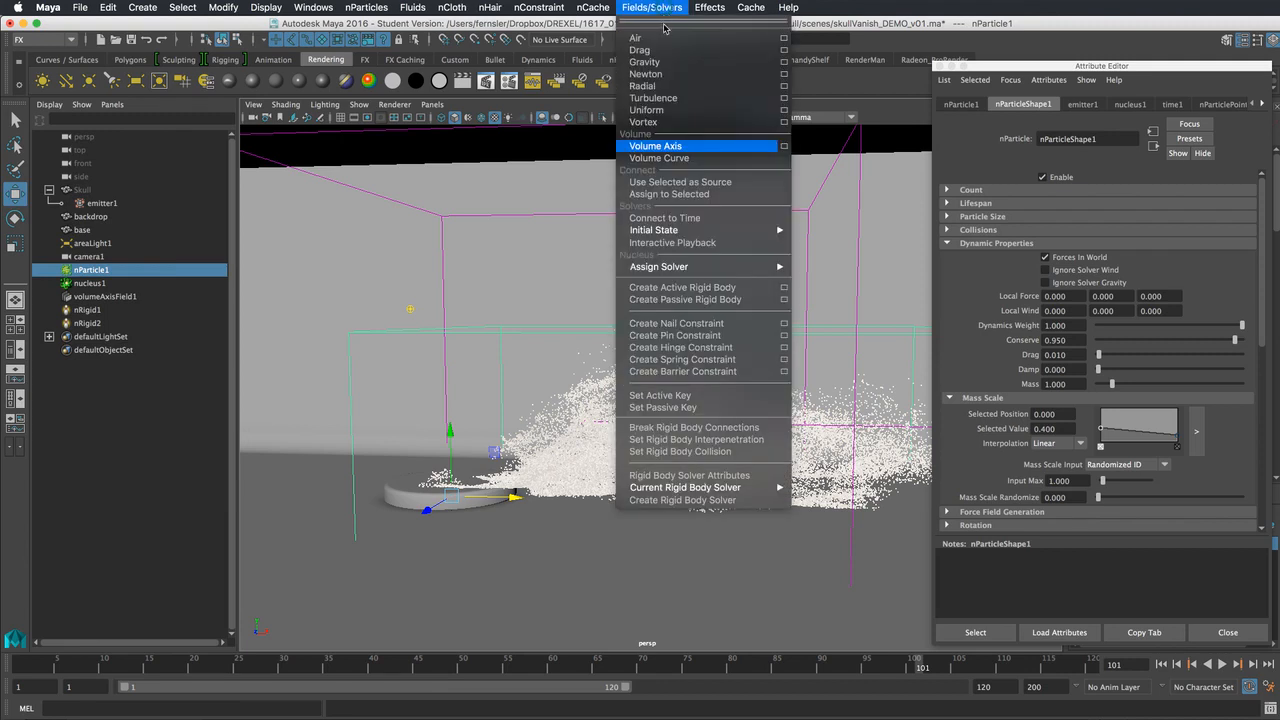
{"action": "left_click", "coordinate": [657, 98]}
{"action": "left_click_drag", "start_coordinate": [450, 438], "coordinate": [461, 314]}
{"action": "left_click_drag", "start_coordinate": [568, 374], "coordinate": [411, 377], "text": "alt"}
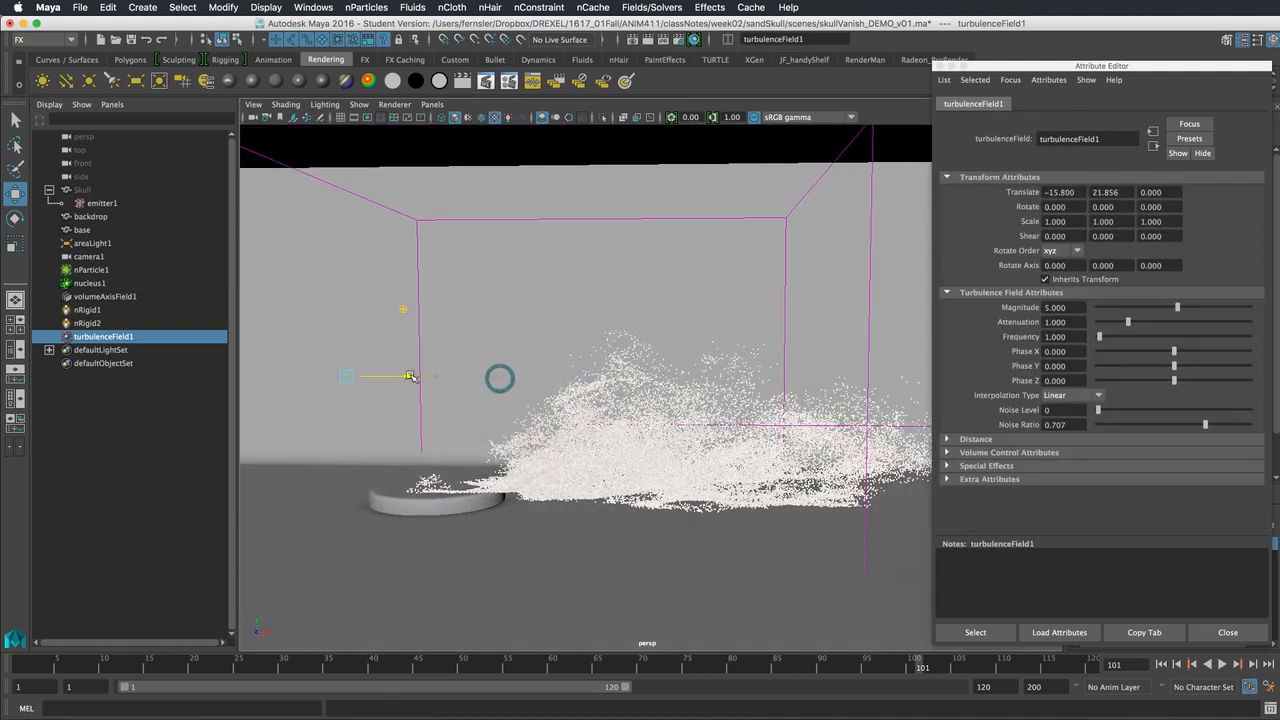
- Key the turbulence field's translation at frame 1, and at frame 120 past the backdrop's far end at about X 120.74
{"action": "left_click_drag", "start_coordinate": [880, 667], "coordinate": [44, 667]}
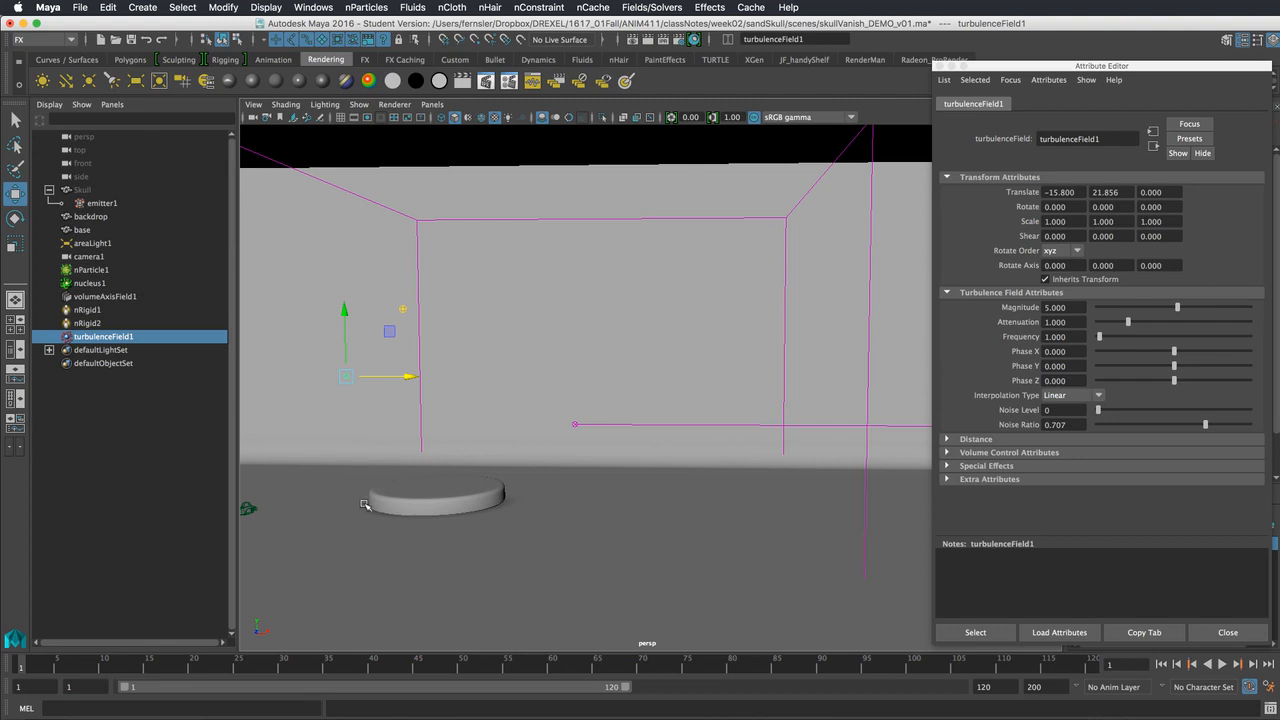
{"action": "key", "text": "shift+w"}
{"action": "left_click_drag", "start_coordinate": [1063, 673], "coordinate": [1106, 667]}
{"action": "right_click_drag", "start_coordinate": [702, 491], "coordinate": [535, 488], "text": "alt"}
{"action": "middle_click_drag", "start_coordinate": [632, 481], "coordinate": [571, 492], "text": "alt"}
{"action": "left_click_drag", "start_coordinate": [448, 390], "coordinate": [990, 392]}
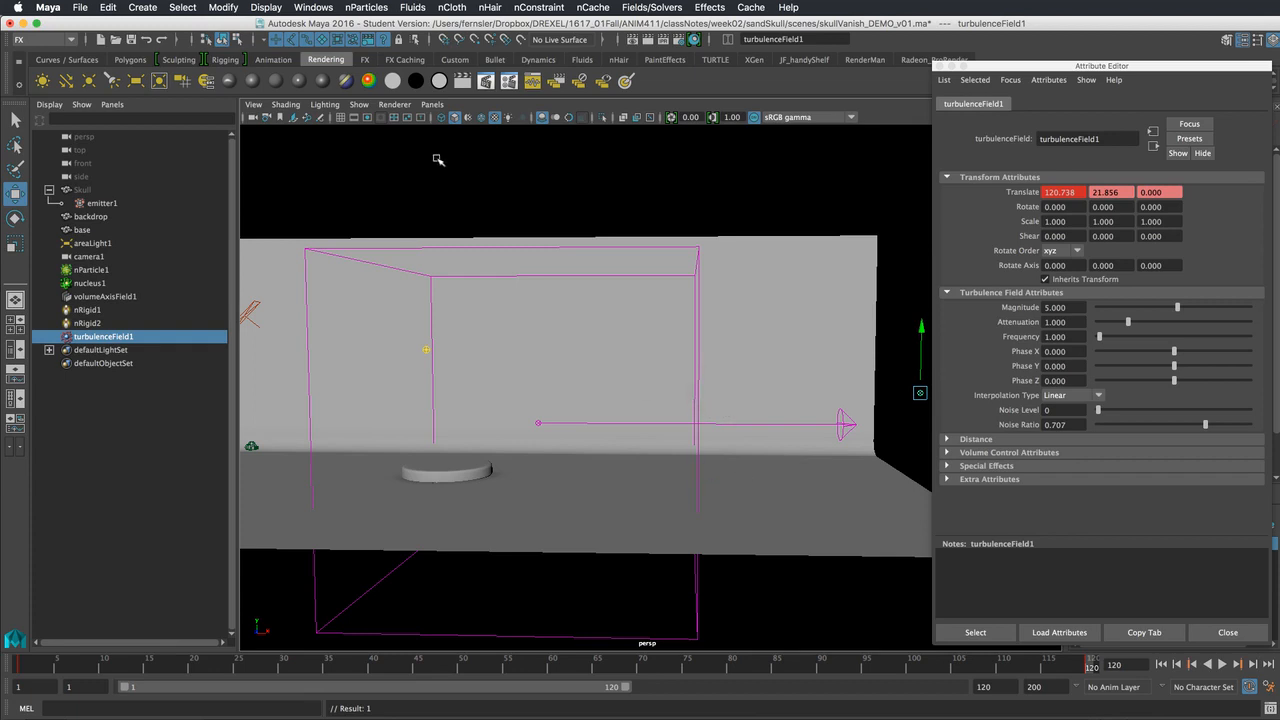
- Make the turbulence field's translate tangents linear in the Graph Editor and play the simulation to about frame 46
{"action": "left_click", "coordinate": [313, 7]}
{"action": "mouse_move", "coordinate": [322, 56]}
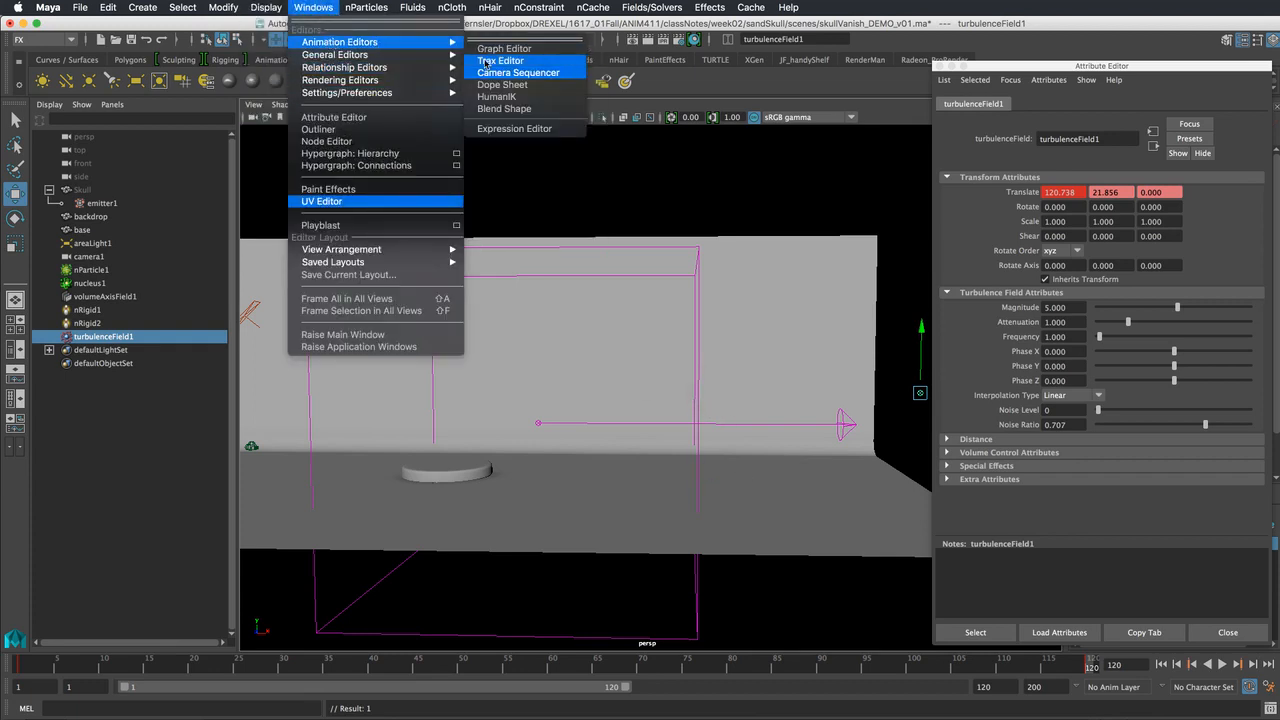
{"action": "left_click", "coordinate": [489, 52]}
{"action": "left_click_drag", "start_coordinate": [720, 282], "coordinate": [607, 147]}
{"action": "left_click", "coordinate": [791, 389]}
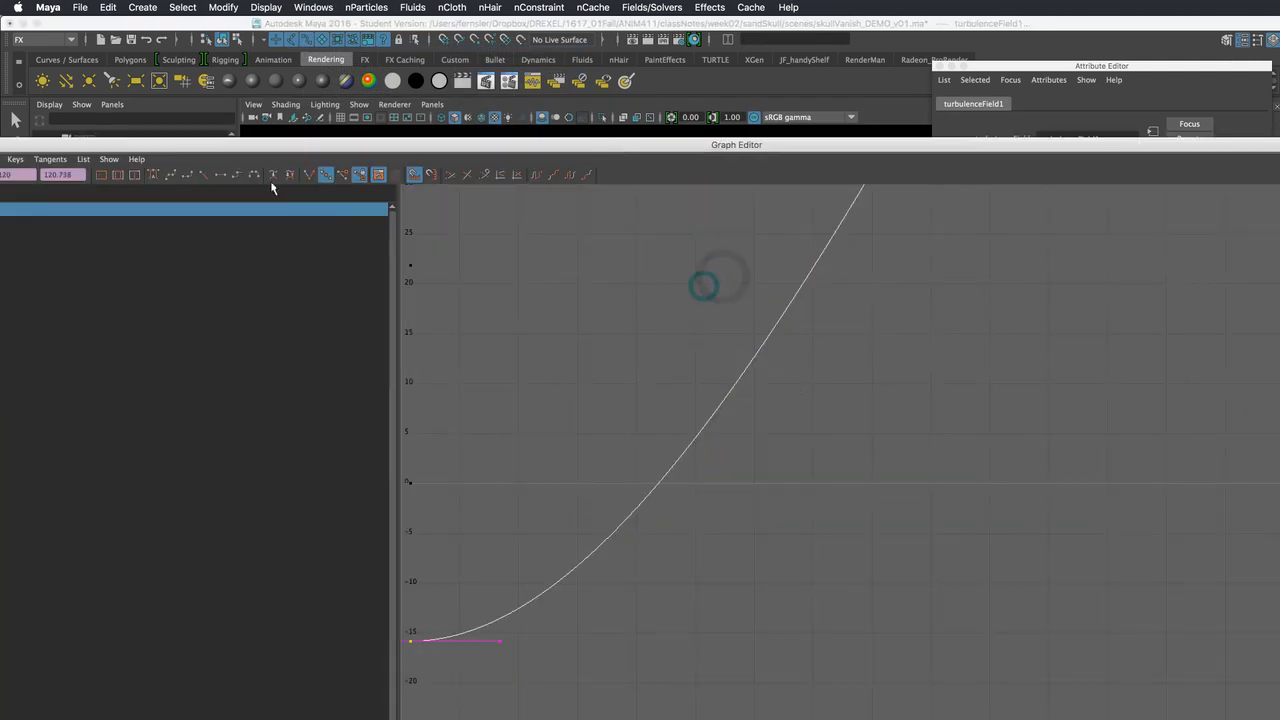
{"action": "left_click", "coordinate": [205, 175]}
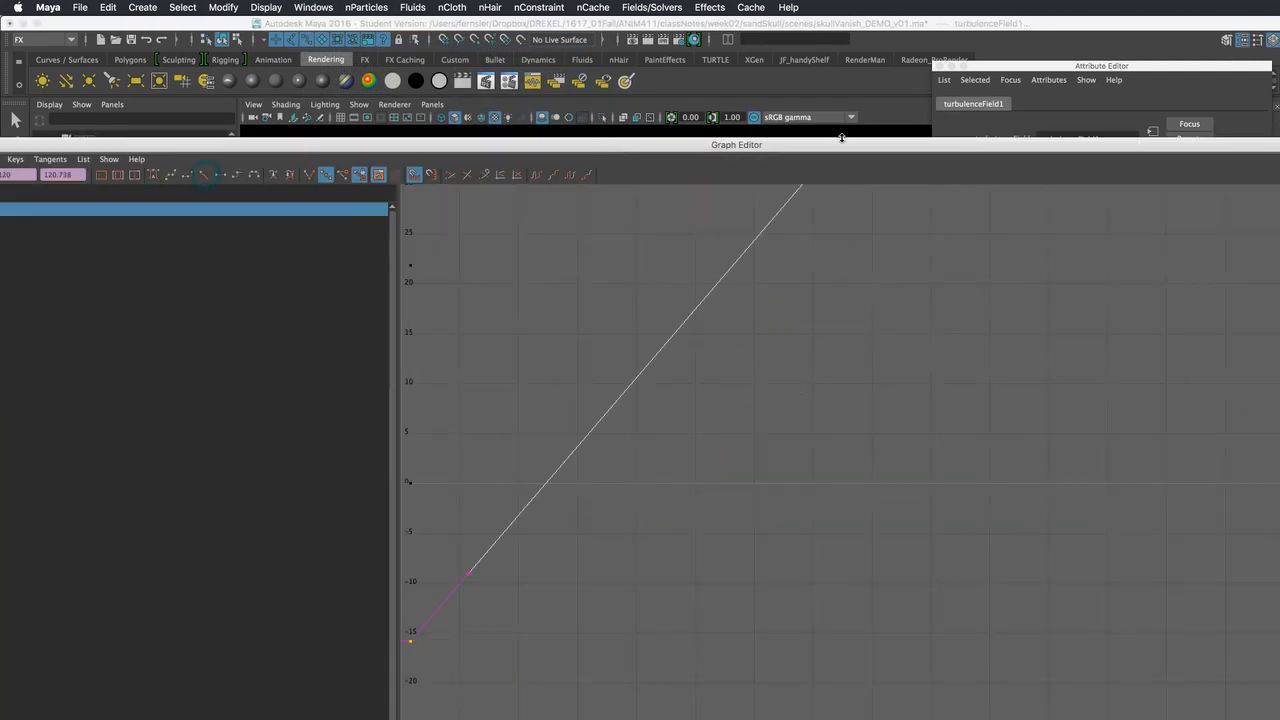
{"action": "left_click_drag", "start_coordinate": [921, 147], "coordinate": [1279, 158]}
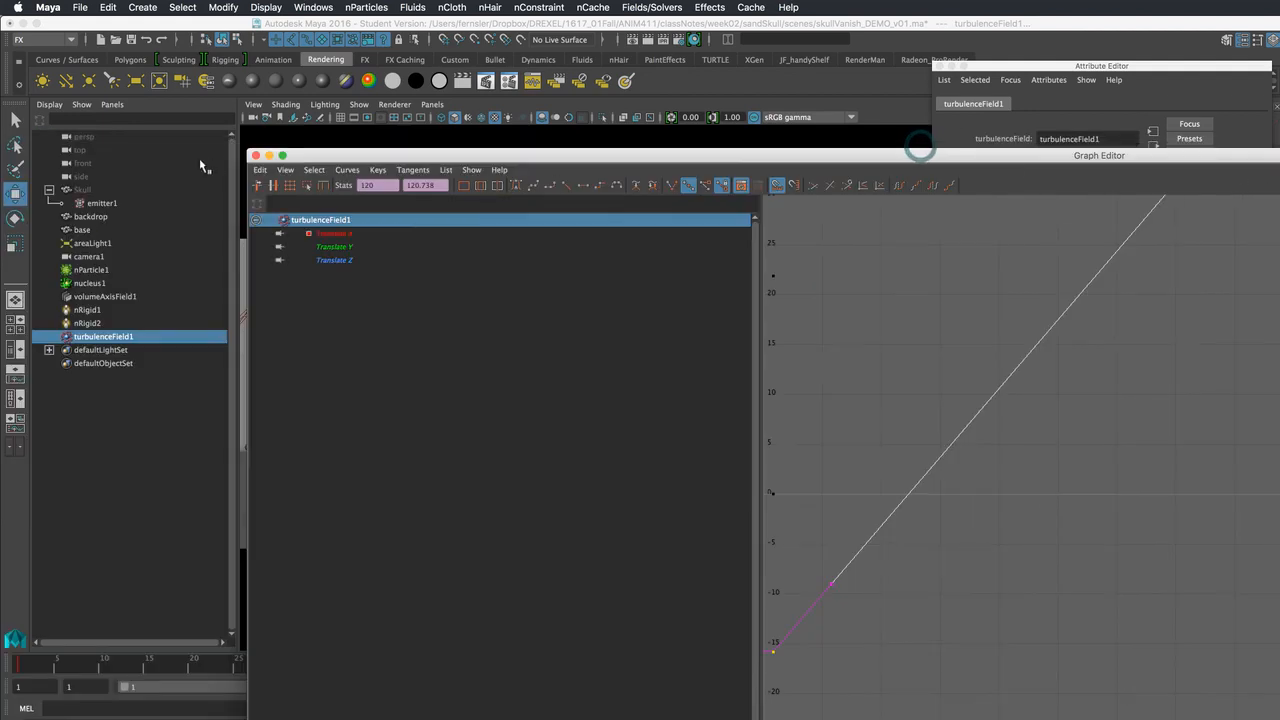
{"action": "left_click", "coordinate": [254, 156]}
{"action": "left_click", "coordinate": [1222, 664]}
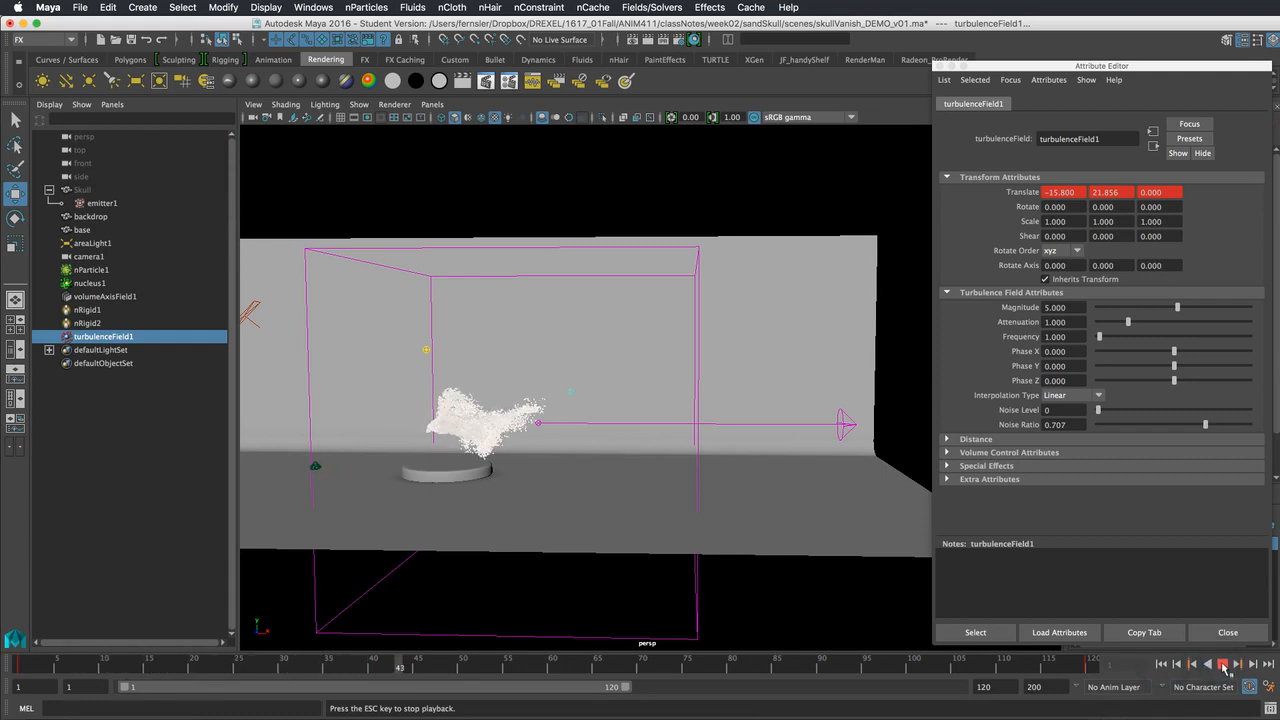
{"action": "left_click", "coordinate": [1222, 664]}
- Set the turbulence field's Magnitude to 10, Attenuation to 0 and Frequency to 0.25, and play from frame 1 to about frame 109
{"action": "left_click", "coordinate": [1072, 323]}
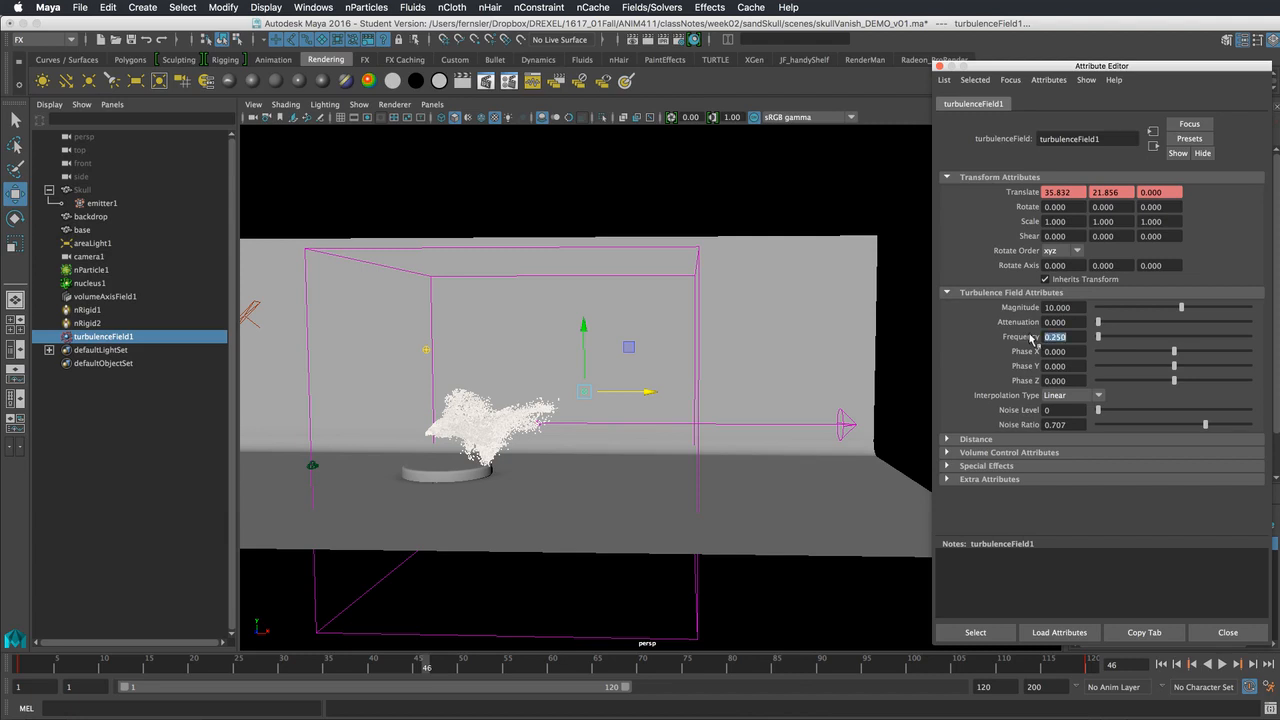
{"action": "left_click", "coordinate": [1165, 665]}
{"action": "left_click", "coordinate": [1223, 665]}
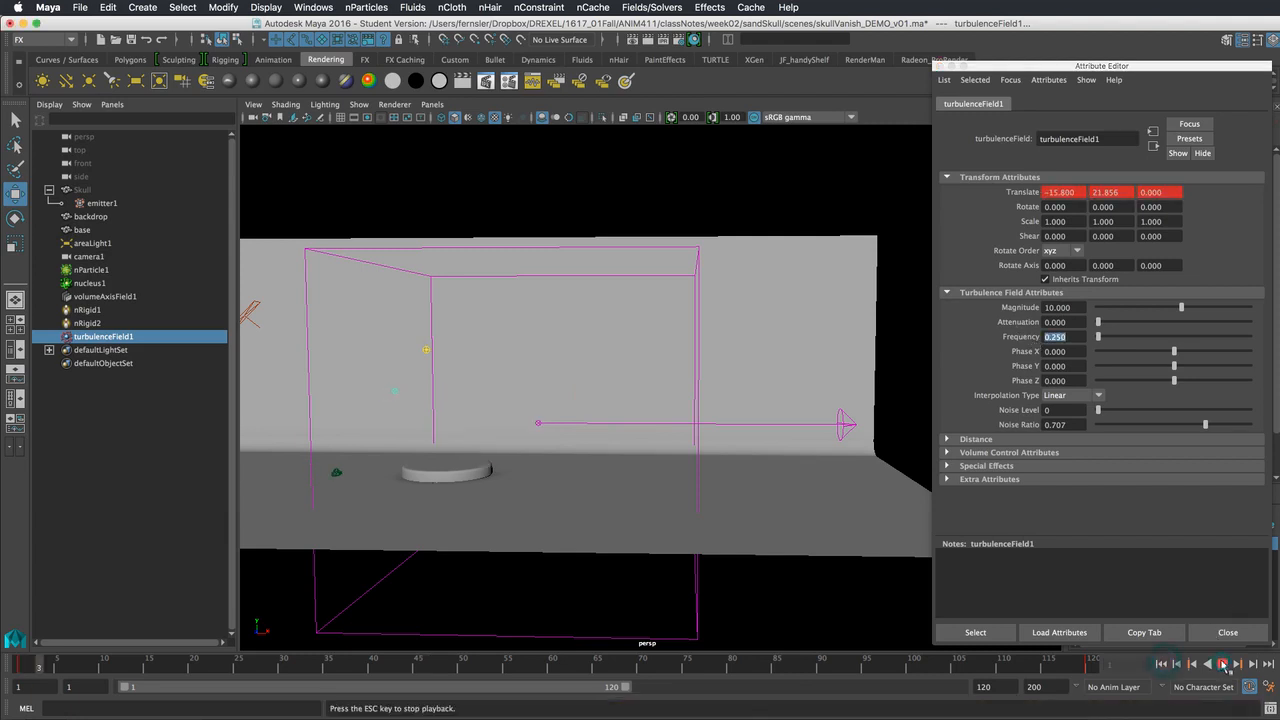
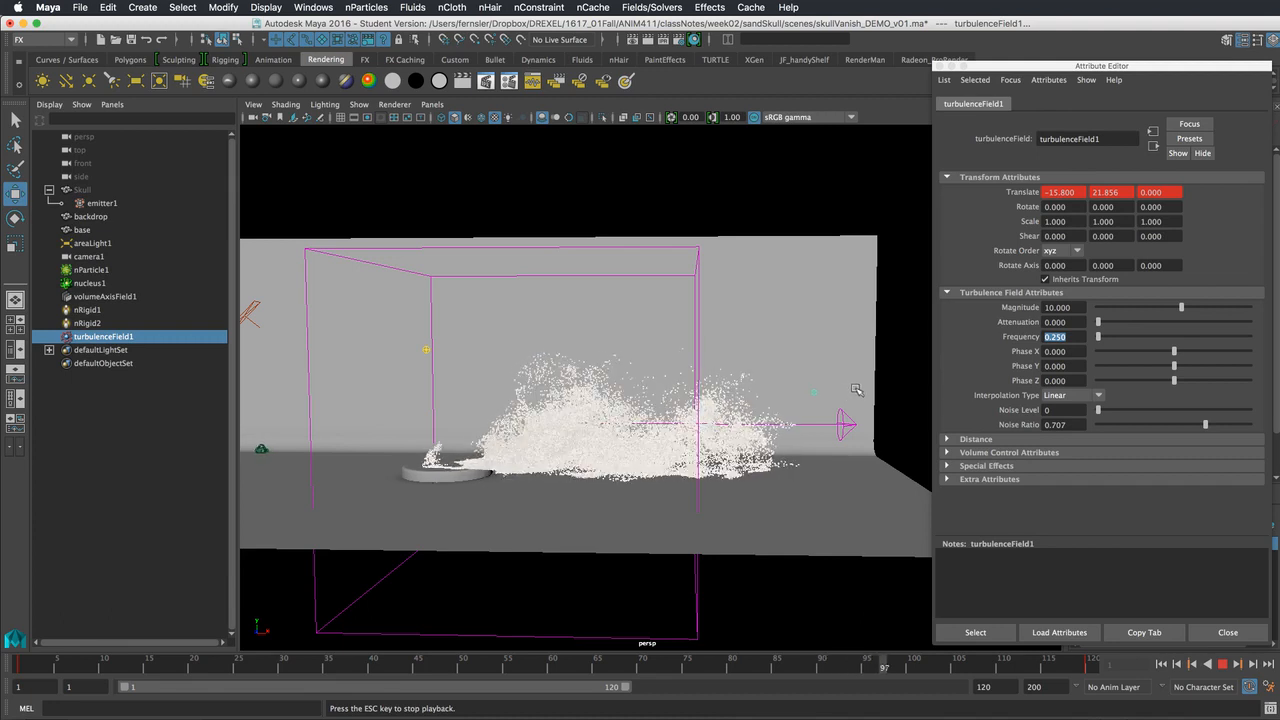
{"action": "left_click", "coordinate": [1228, 667]}
- Set the nParticle shape's Particle Render Type to Spheres in its Shading settings
{"action": "left_click_drag", "start_coordinate": [690, 460], "coordinate": [759, 388], "text": "alt"}
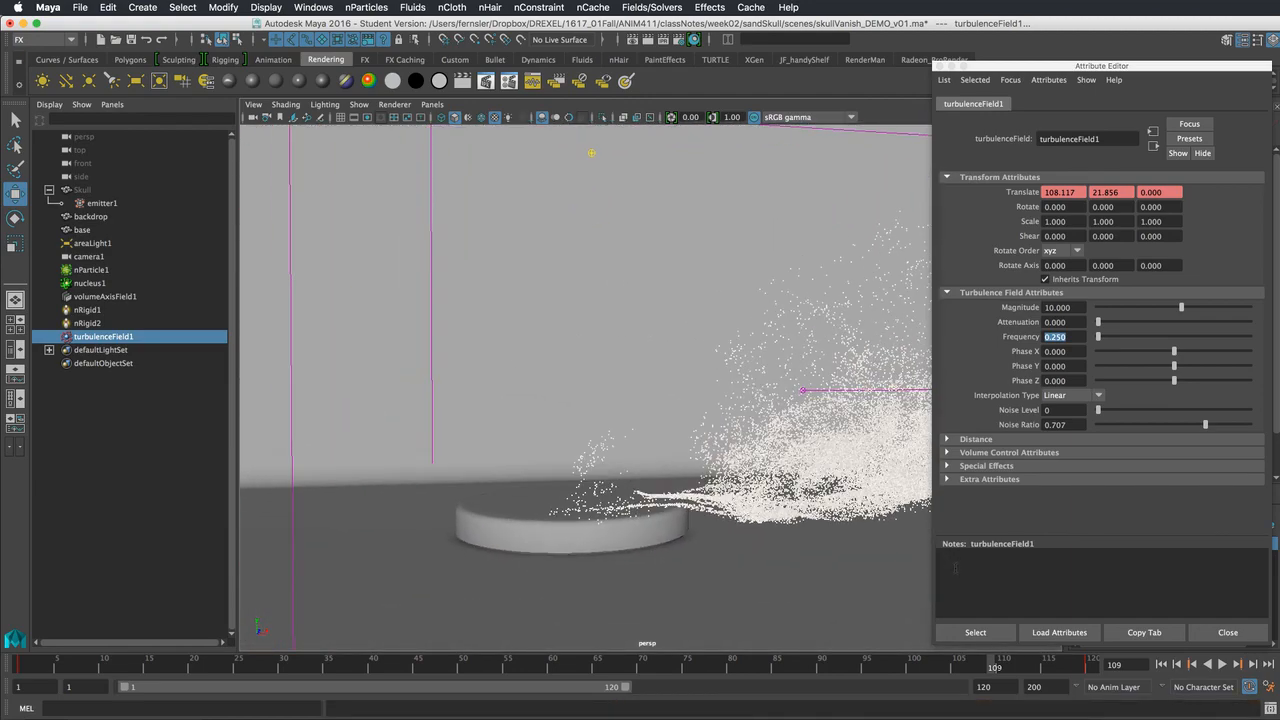
{"action": "mouse_move", "coordinate": [800, 385]}
{"action": "left_mouse_down", "text": "alt"}
{"action": "mouse_move", "coordinate": [742, 380]}
{"action": "mouse_move", "coordinate": [808, 377]}
{"action": "left_mouse_up", "text": "alt"}
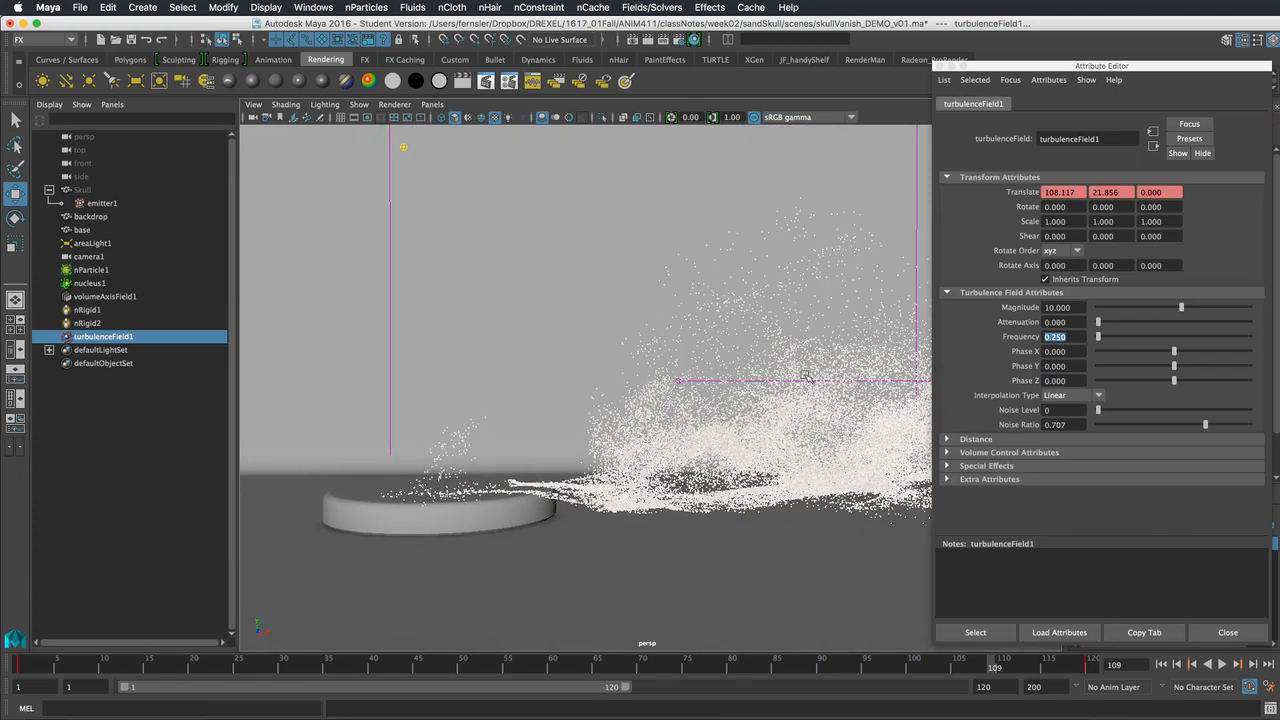
{"action": "left_click", "coordinate": [788, 303]}
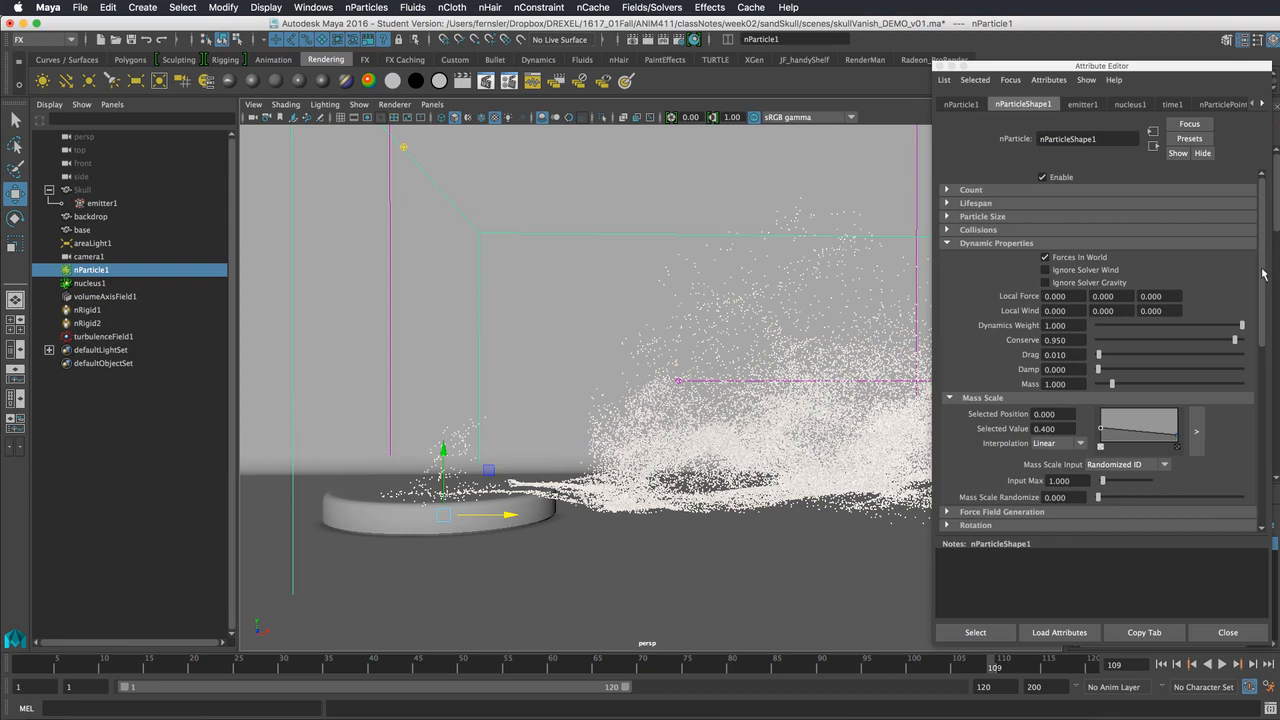
{"action": "left_click_drag", "start_coordinate": [1266, 264], "coordinate": [1262, 469]}
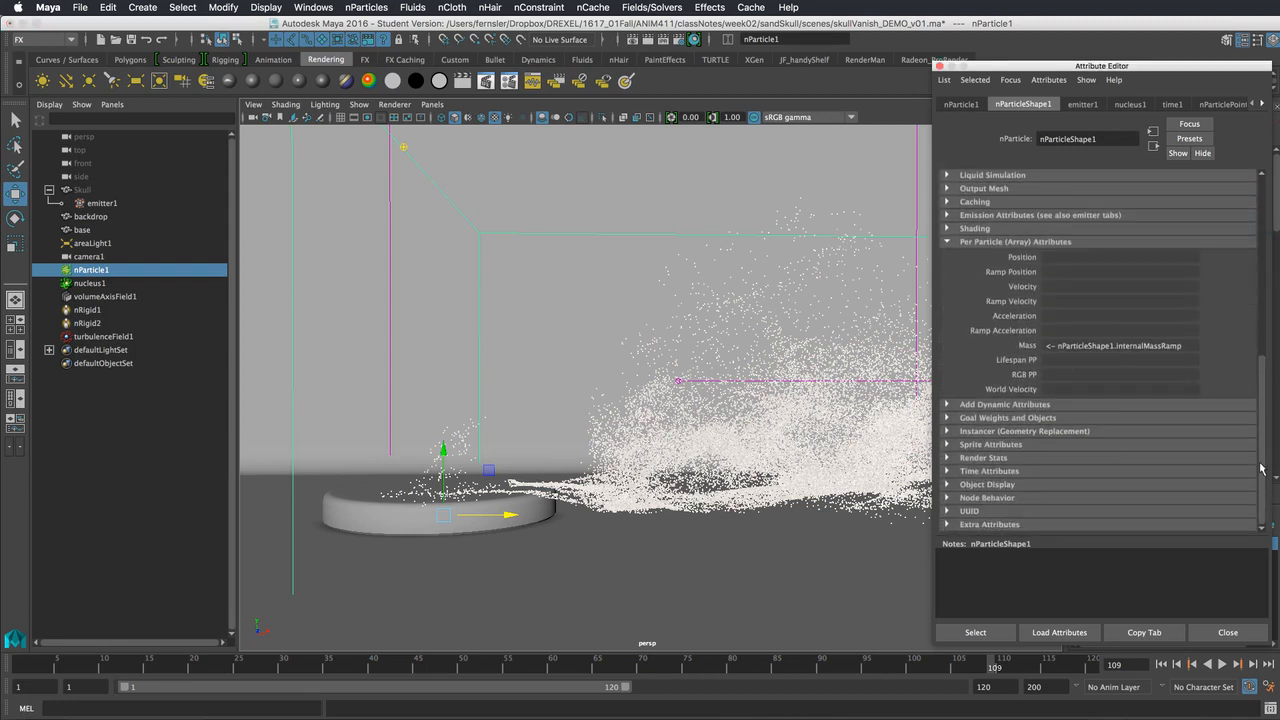
{"action": "left_click", "coordinate": [982, 242]}
{"action": "left_click", "coordinate": [976, 378]}
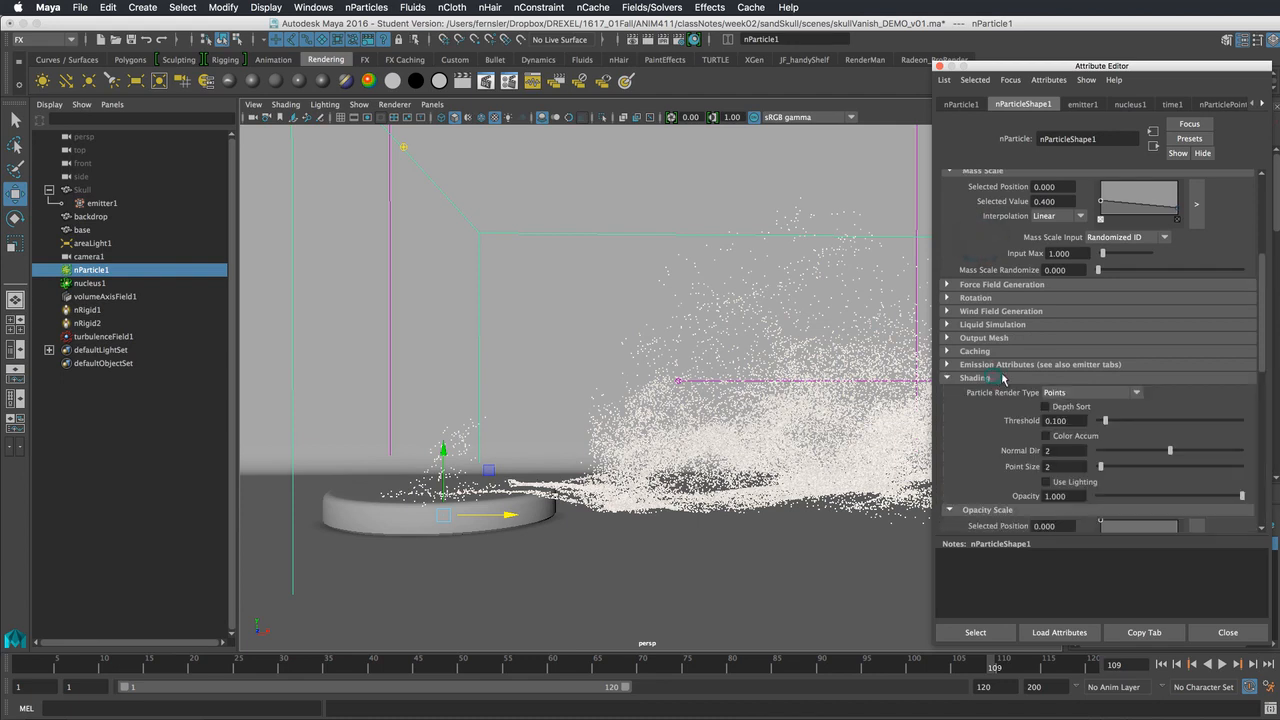
{"action": "left_click", "coordinate": [1094, 396]}
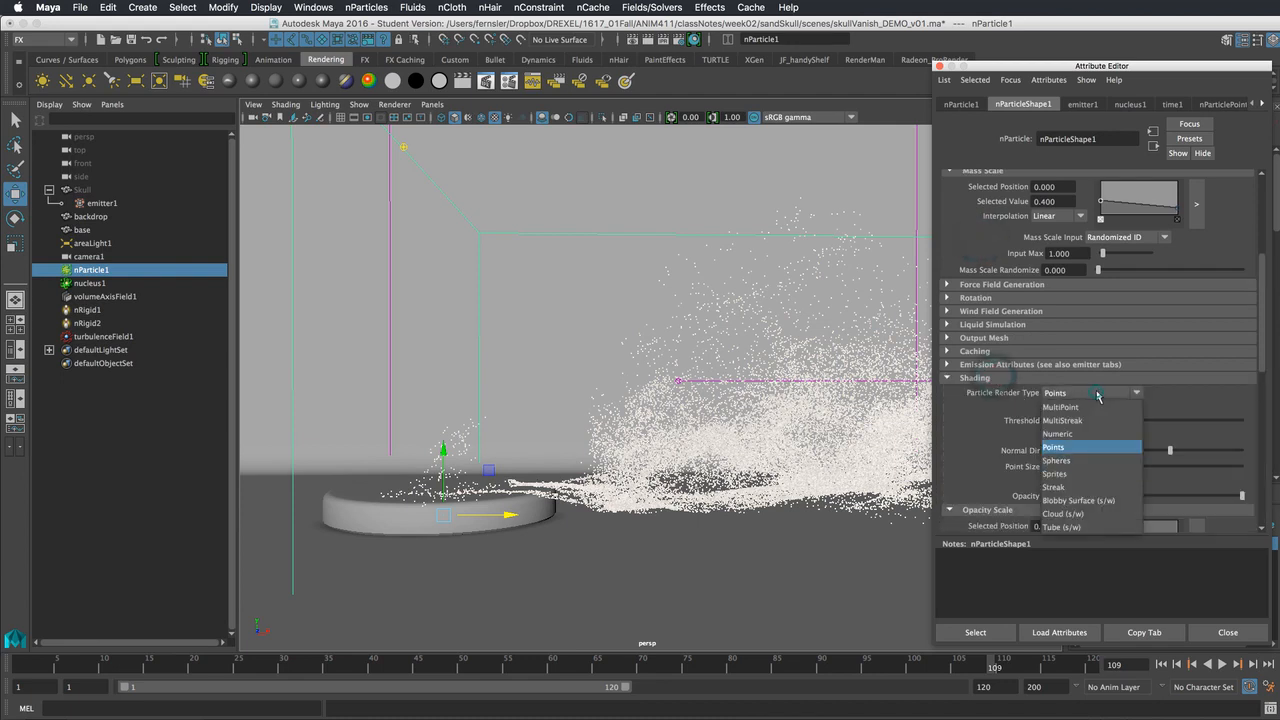
{"action": "left_click", "coordinate": [1091, 461]}
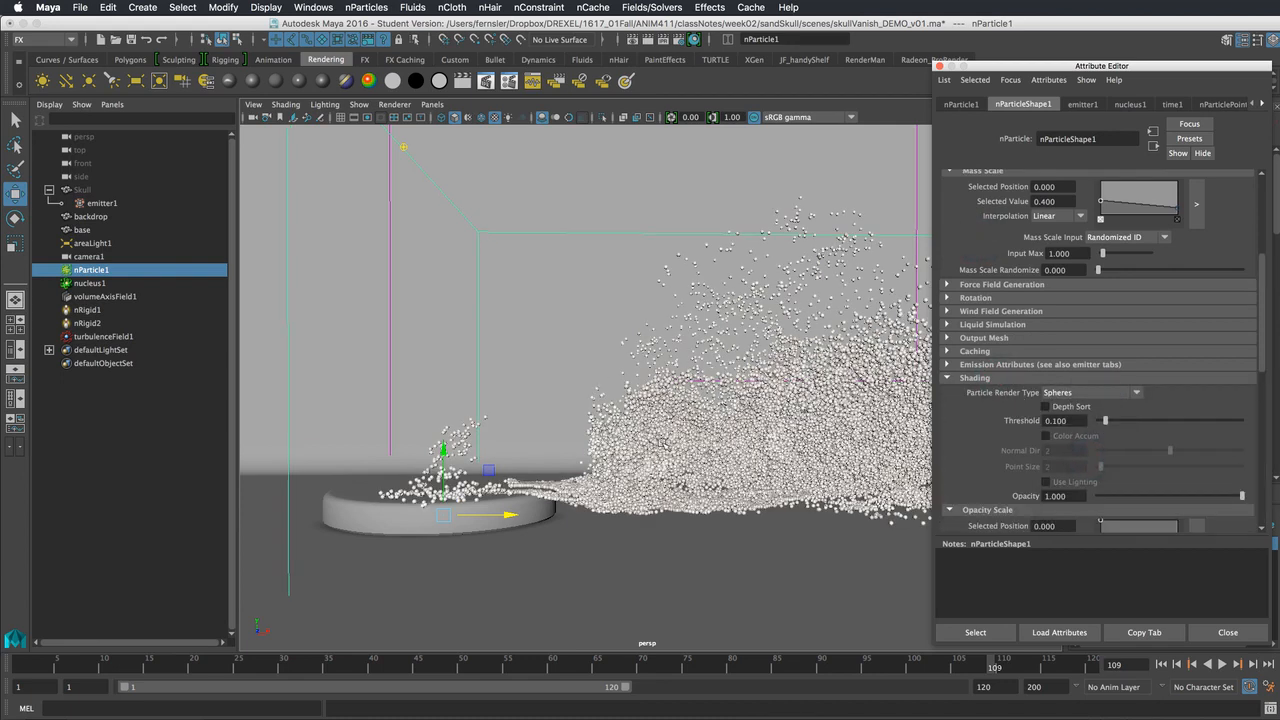
- Set the nParticle shape's particle Radius to 0.08 and its Radius Scale Randomize to about 0.664
{"action": "mouse_move", "coordinate": [652, 437]}
{"action": "left_mouse_down", "text": "alt"}
{"action": "mouse_move", "coordinate": [539, 427]}
{"action": "mouse_move", "coordinate": [635, 441]}
{"action": "left_mouse_up", "text": "alt"}
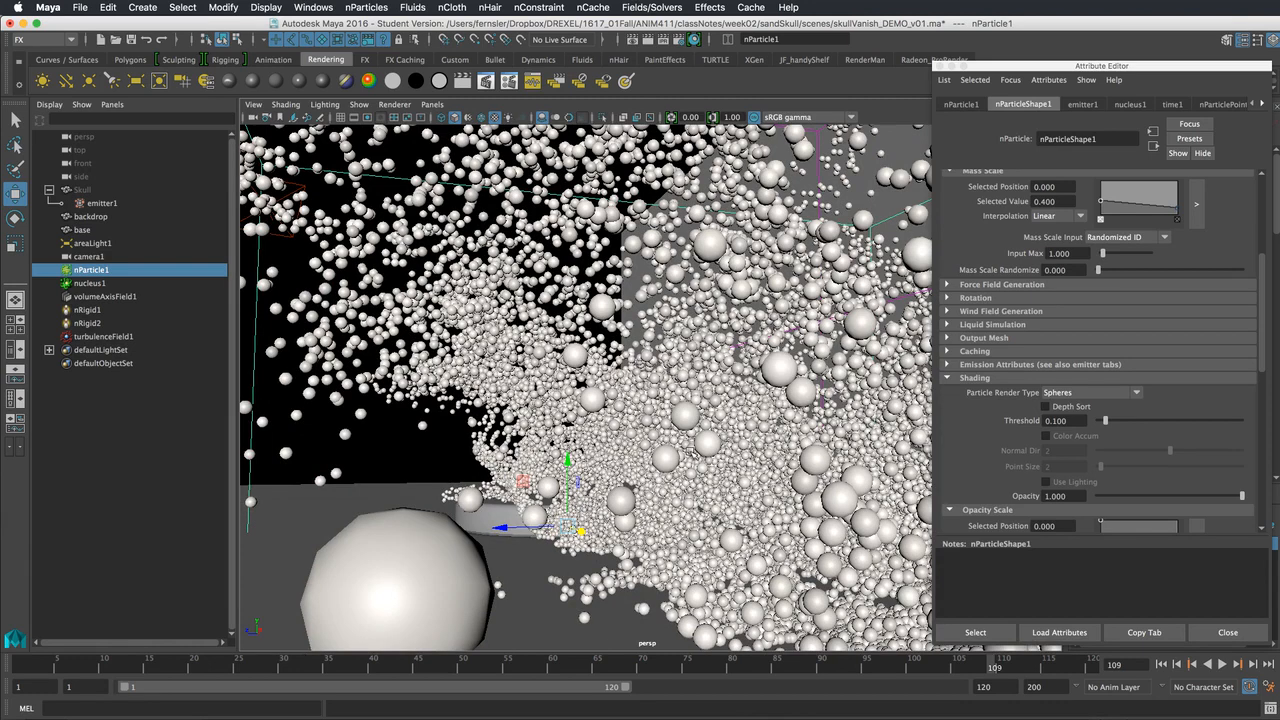
{"action": "left_click_drag", "start_coordinate": [668, 418], "coordinate": [820, 416], "text": "alt"}
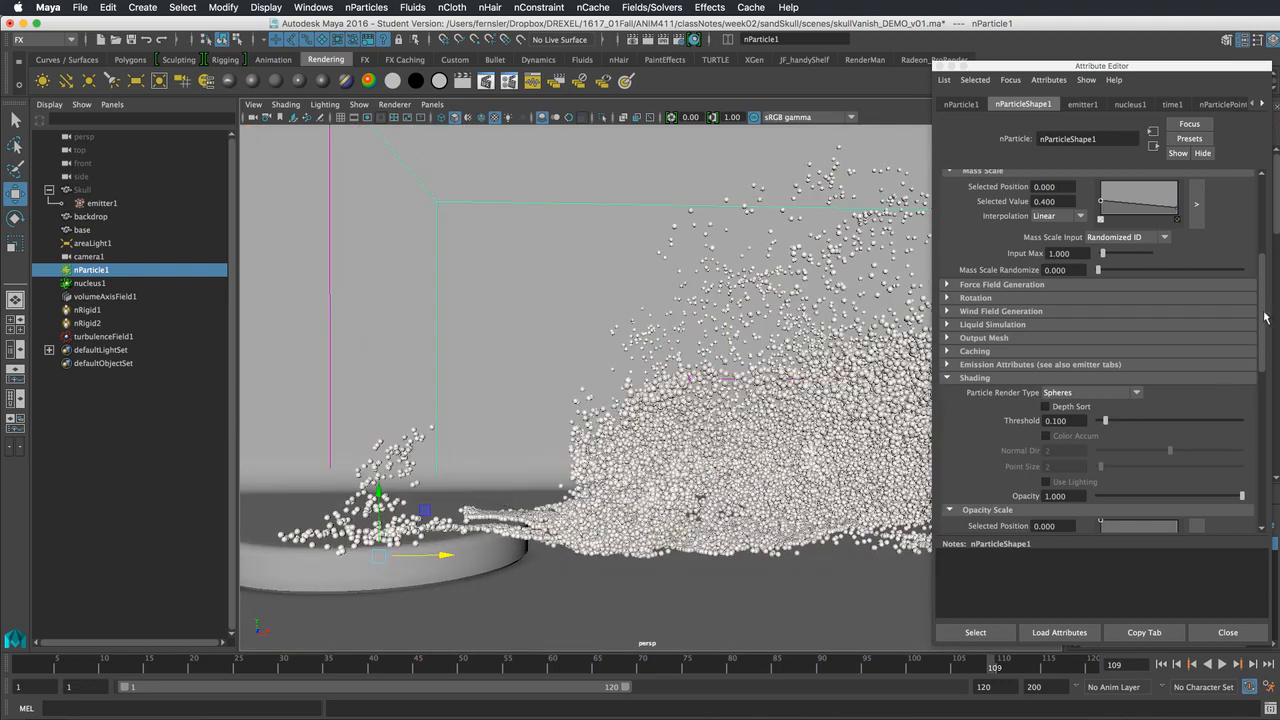
{"action": "mouse_move", "coordinate": [1263, 268]}
{"action": "left_mouse_down"}
{"action": "mouse_move", "coordinate": [1263, 235]}
{"action": "mouse_move", "coordinate": [1266, 420]}
{"action": "mouse_move", "coordinate": [1272, 330]}
{"action": "left_mouse_up"}
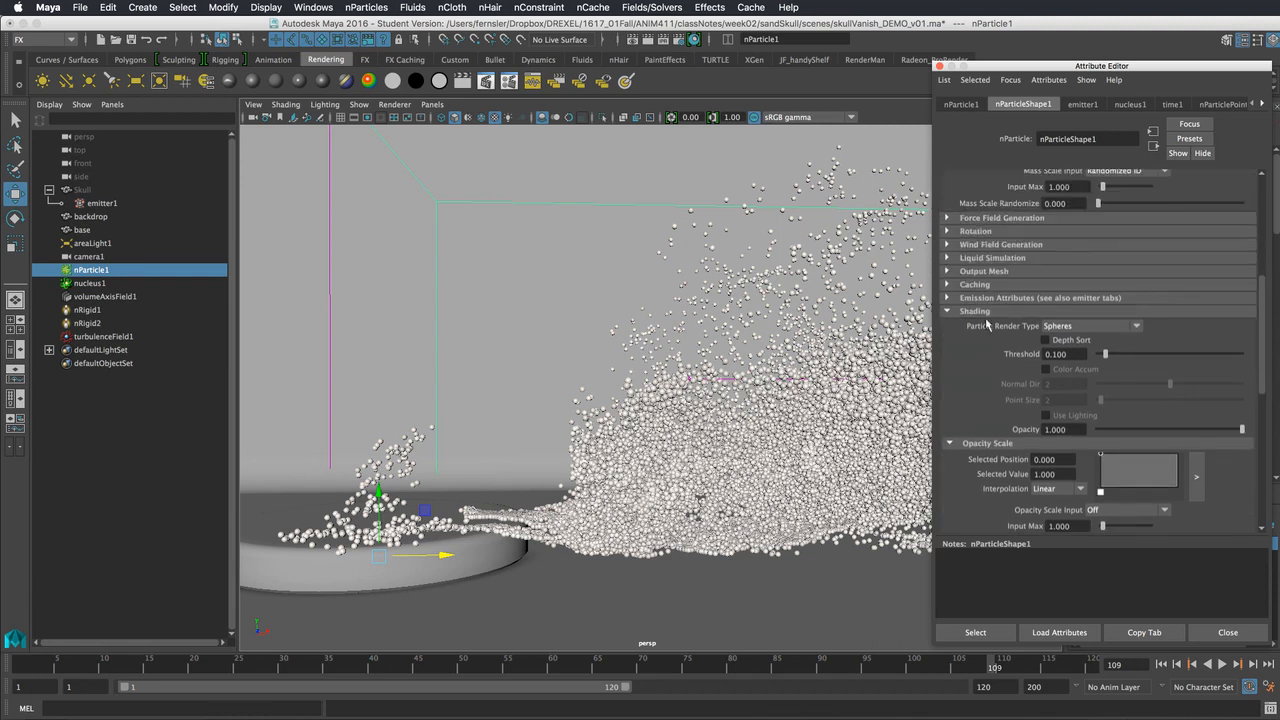
{"action": "left_click_drag", "start_coordinate": [1262, 322], "coordinate": [1264, 216]}
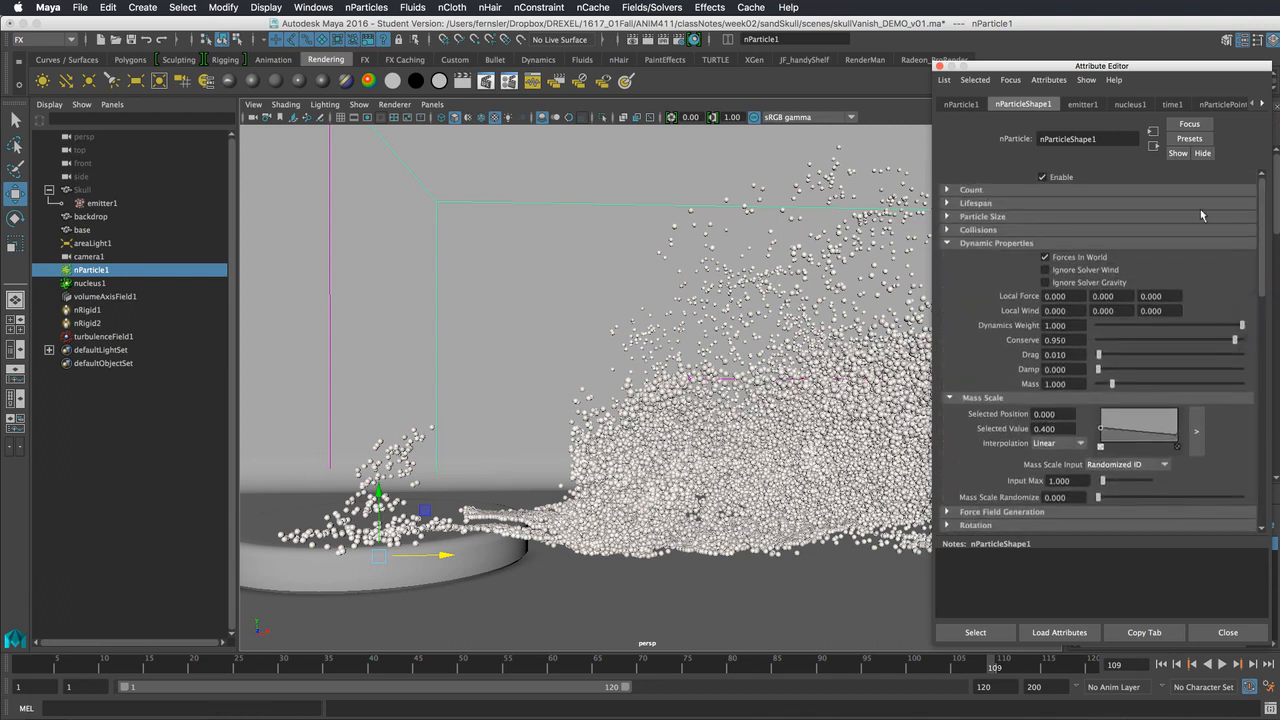
{"action": "left_click", "coordinate": [1030, 217]}
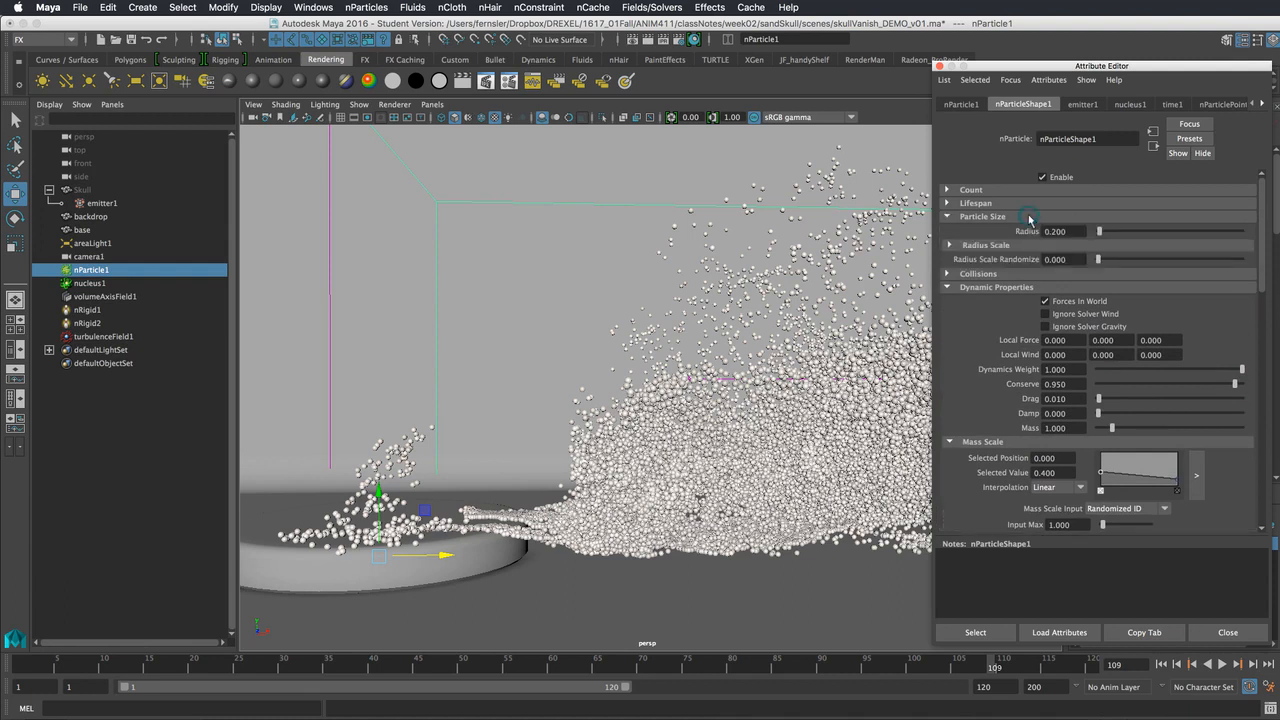
{"action": "left_click", "coordinate": [967, 288]}
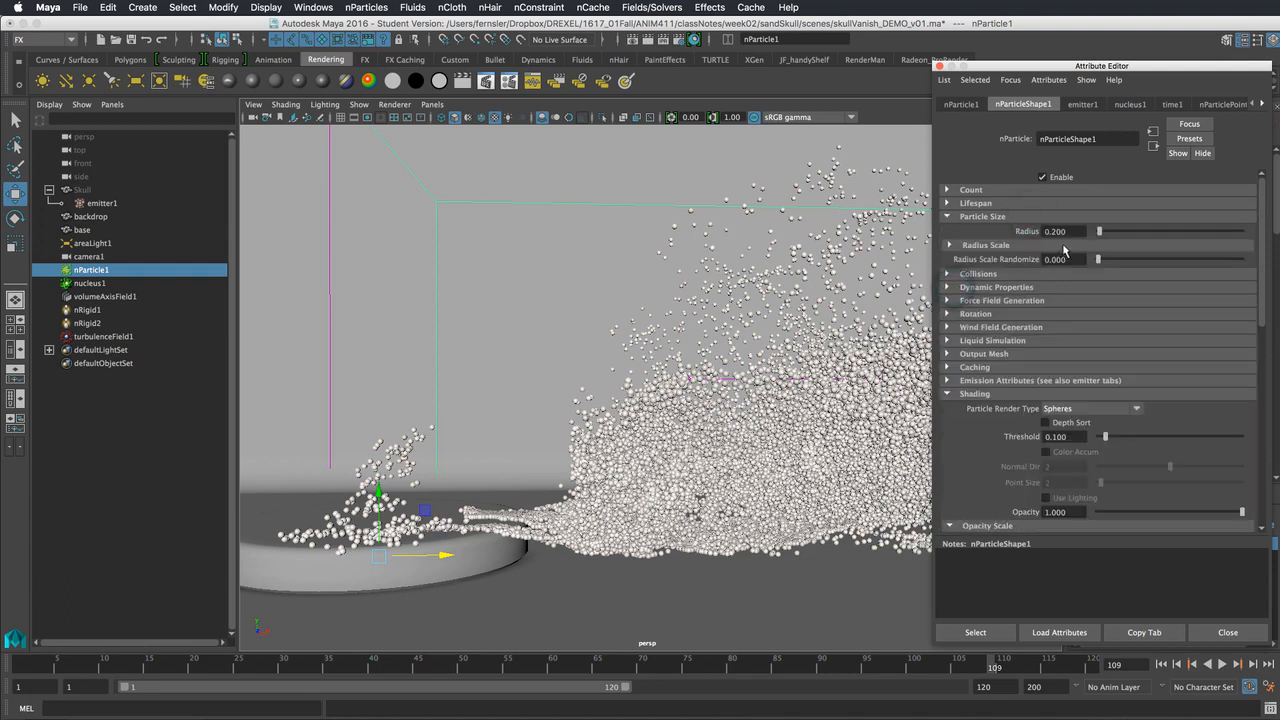
{"action": "type", "text": "0.0"}
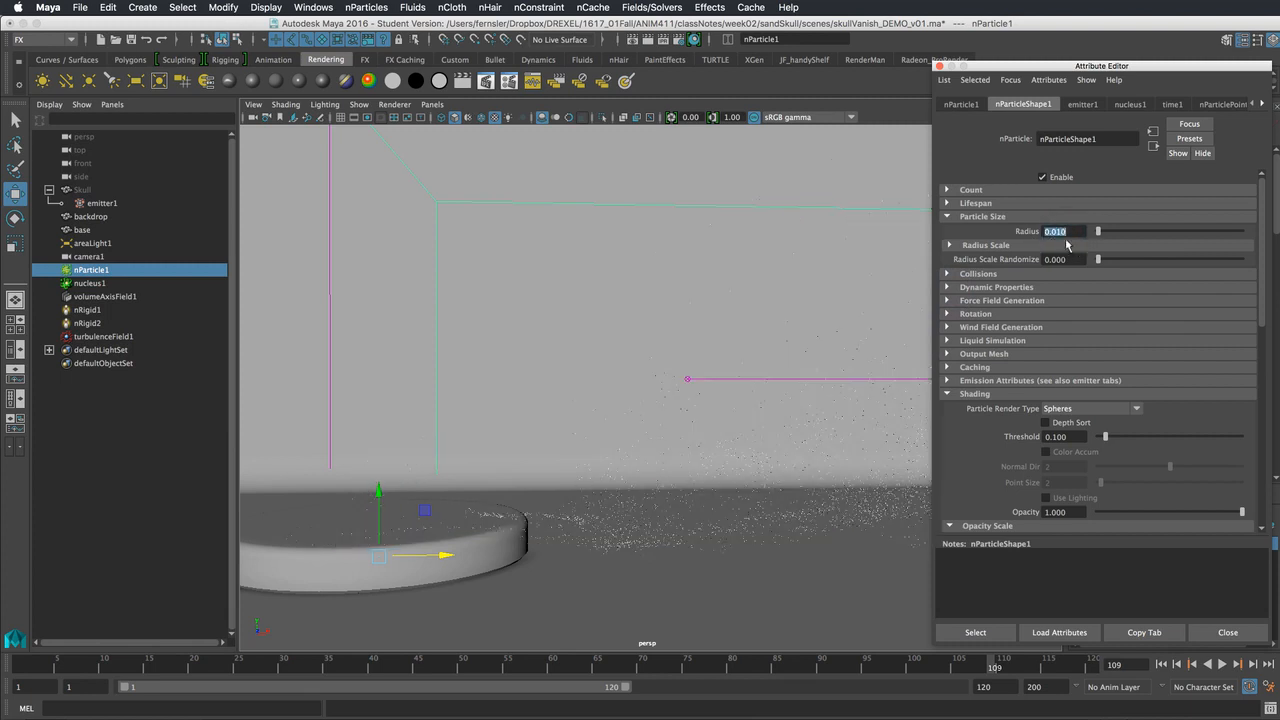
{"action": "type", "text": "0.1"}
{"action": "key", "text": "Return"}
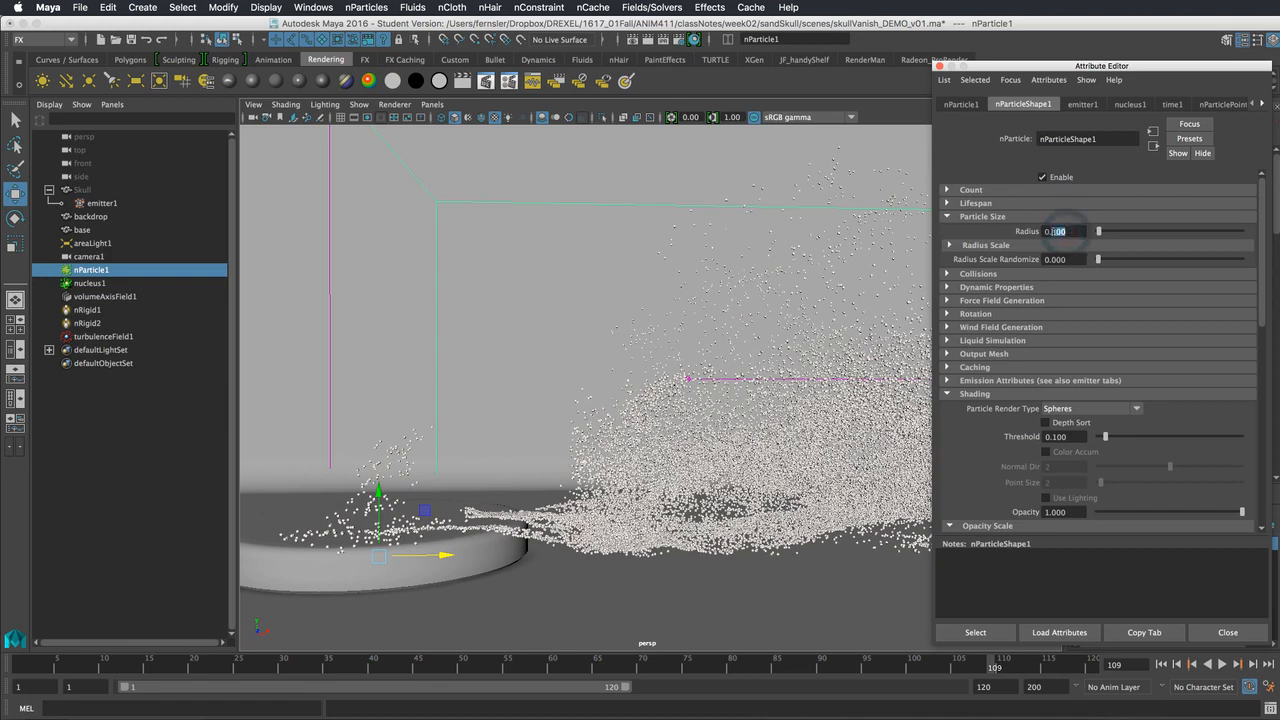
{"action": "key", "text": "Return"}
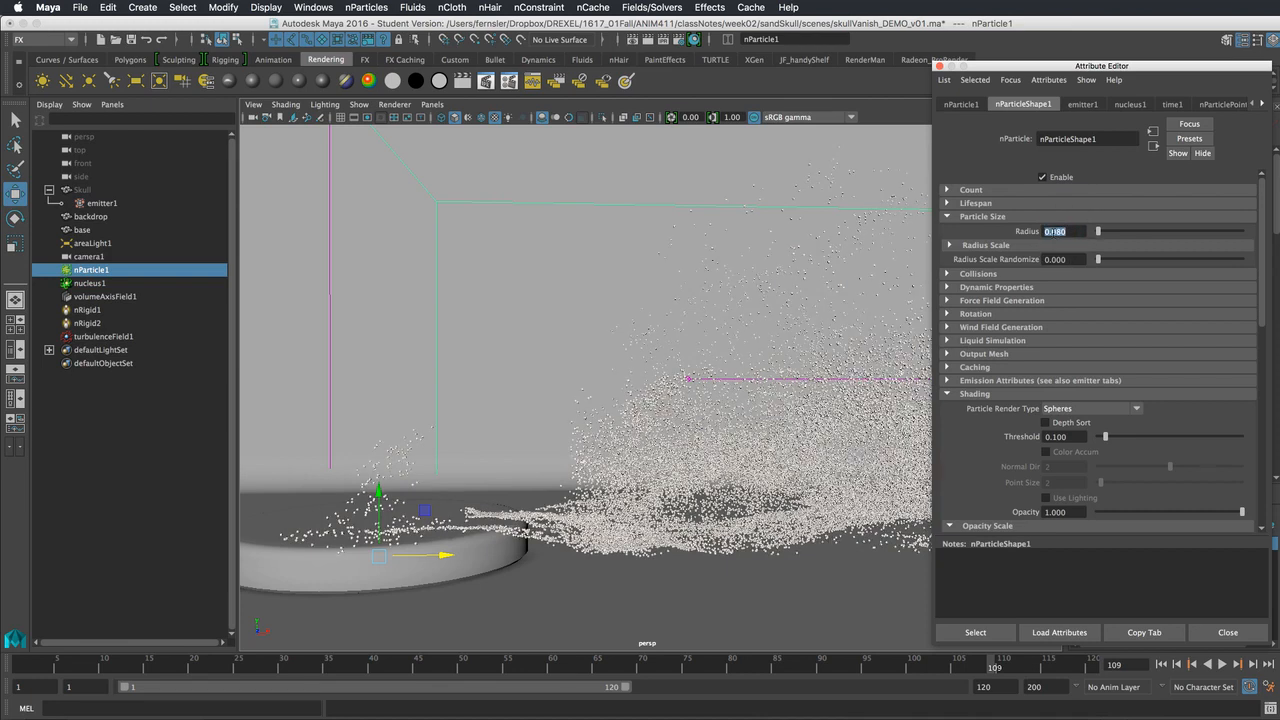
{"action": "left_click_drag", "start_coordinate": [742, 445], "coordinate": [828, 460], "text": "alt"}
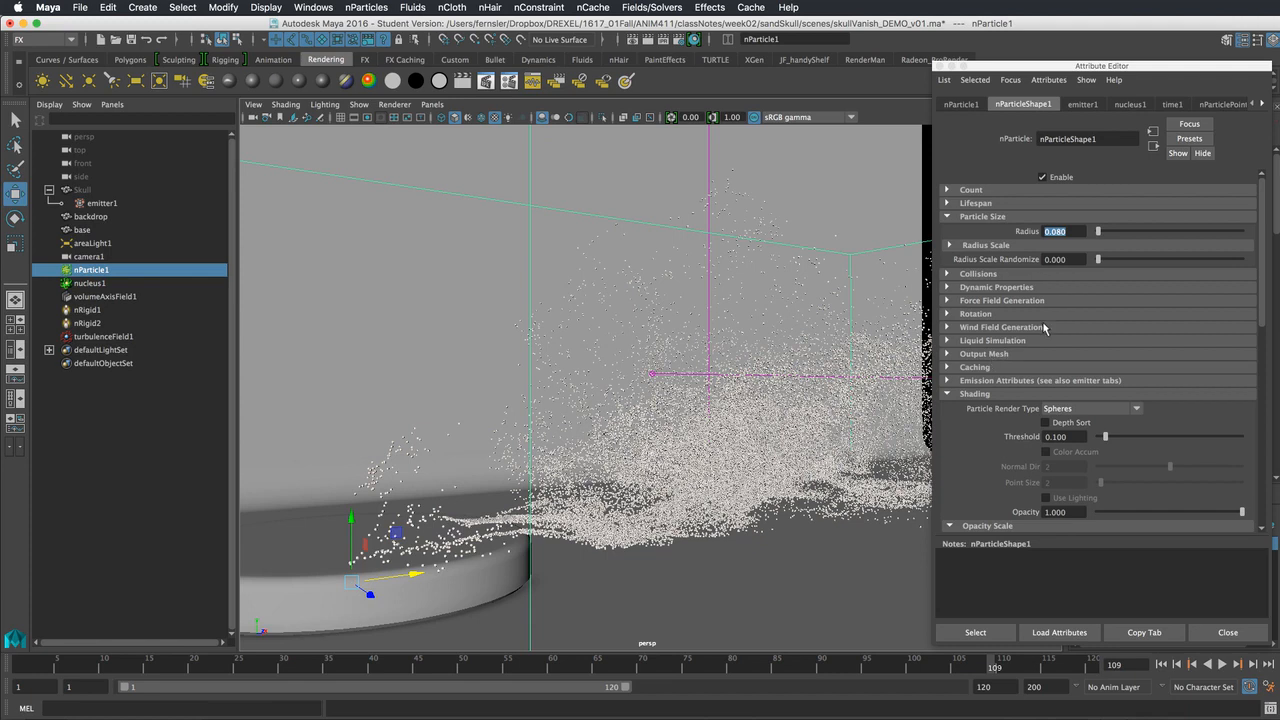
{"action": "left_click_drag", "start_coordinate": [1099, 260], "coordinate": [1193, 260]}
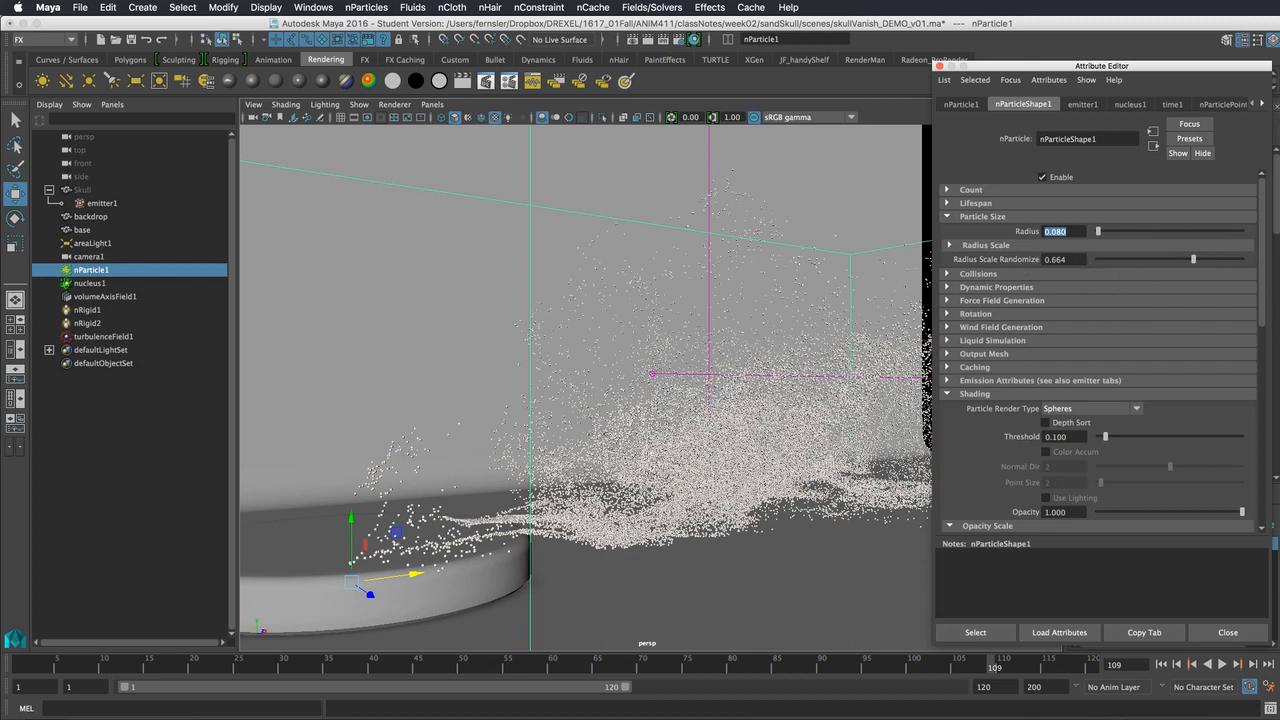
- Test-render the particles at frame 109 with V-Ray from the perspective view, stop the render and close the frame buffer
{"action": "scroll", "coordinate": [1263, 238], "scroll_direction": "down", "scroll_amount": 5}
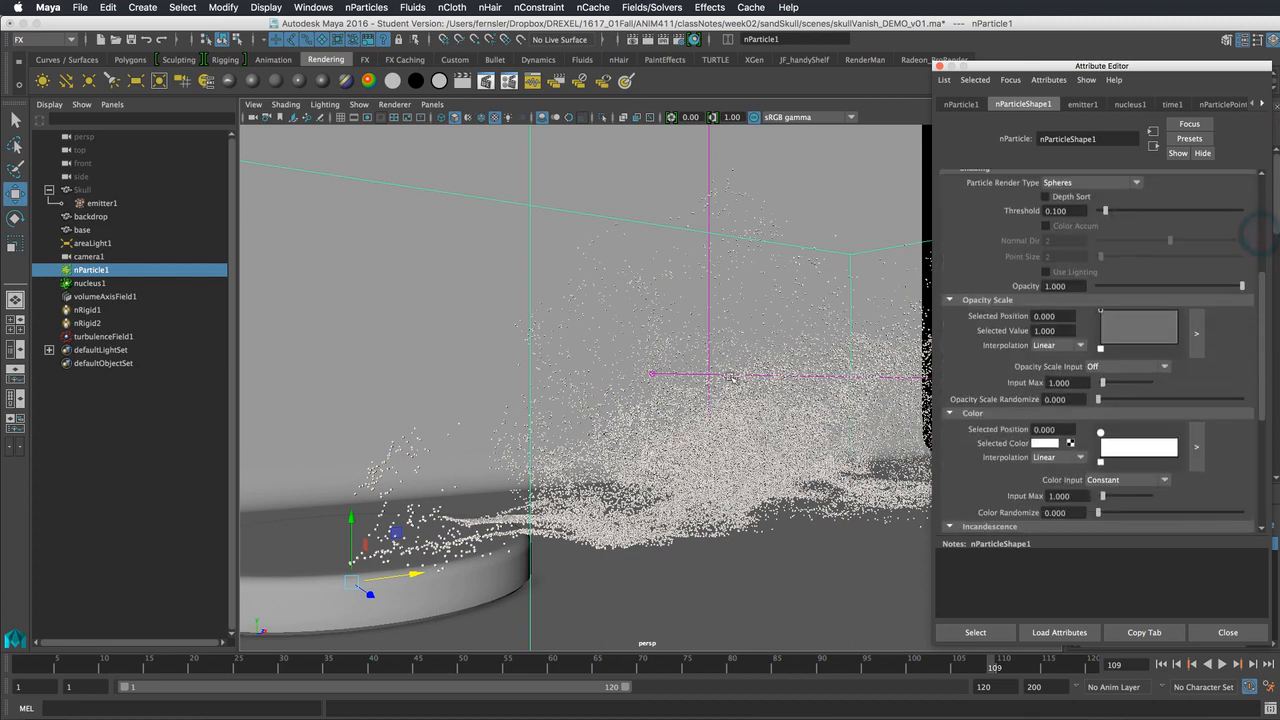
{"action": "mouse_move", "coordinate": [683, 378]}
{"action": "left_mouse_down", "text": "alt"}
{"action": "mouse_move", "coordinate": [731, 375]}
{"action": "mouse_move", "coordinate": [684, 376]}
{"action": "left_mouse_up", "text": "alt"}
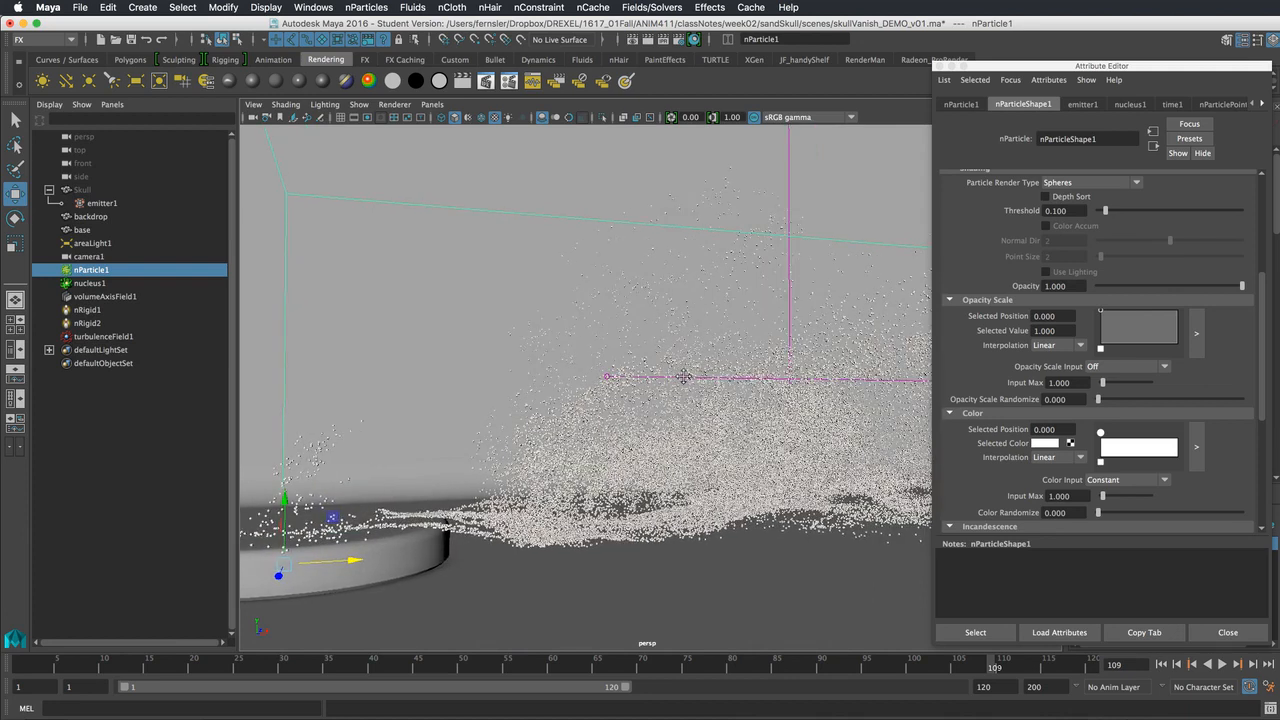
{"action": "left_click", "coordinate": [649, 40]}
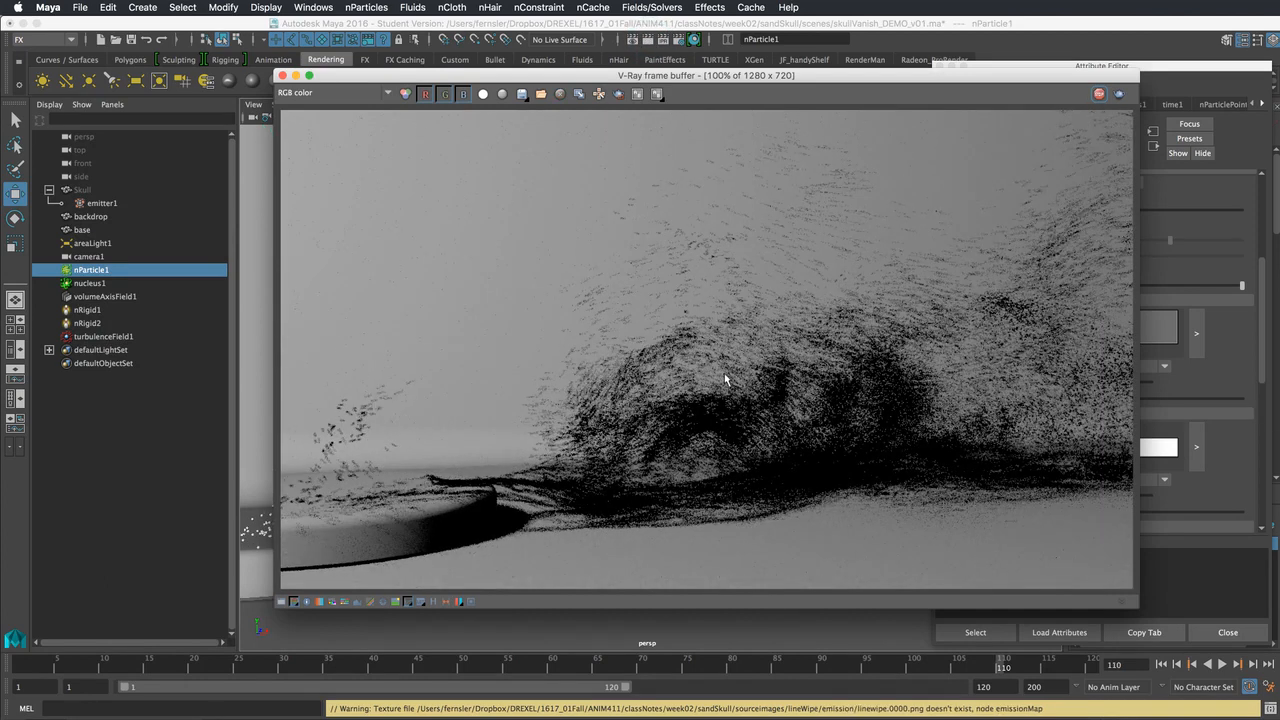
{"action": "left_click", "coordinate": [1099, 94]}
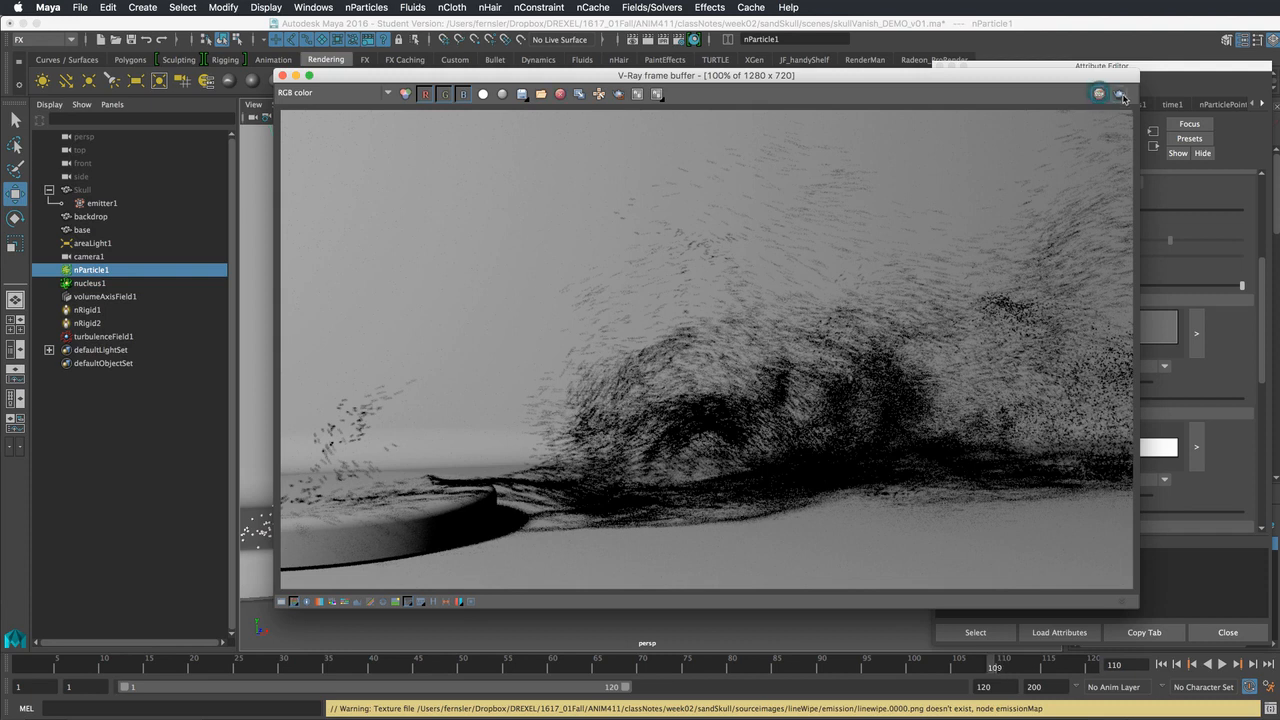
{"action": "left_click", "coordinate": [282, 75]}
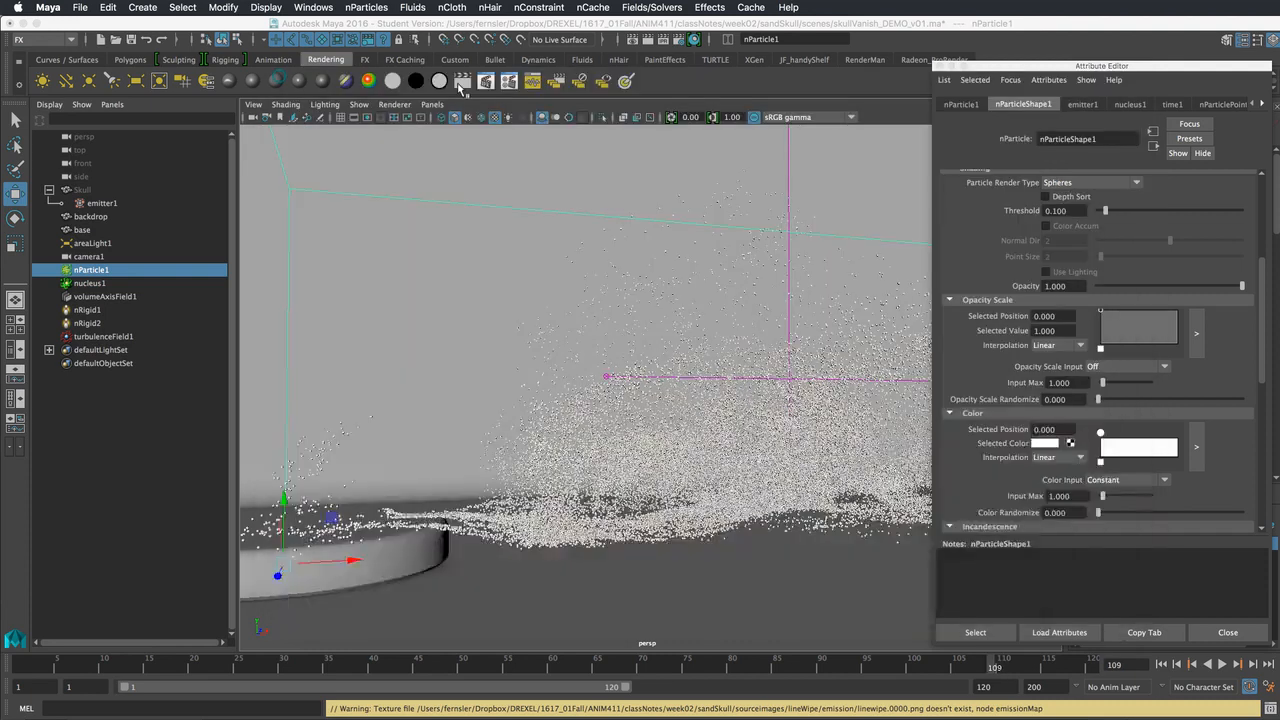
- Turn off Motion blur in the V-Ray camera render settings and close the render settings
{"action": "left_click", "coordinate": [678, 40]}
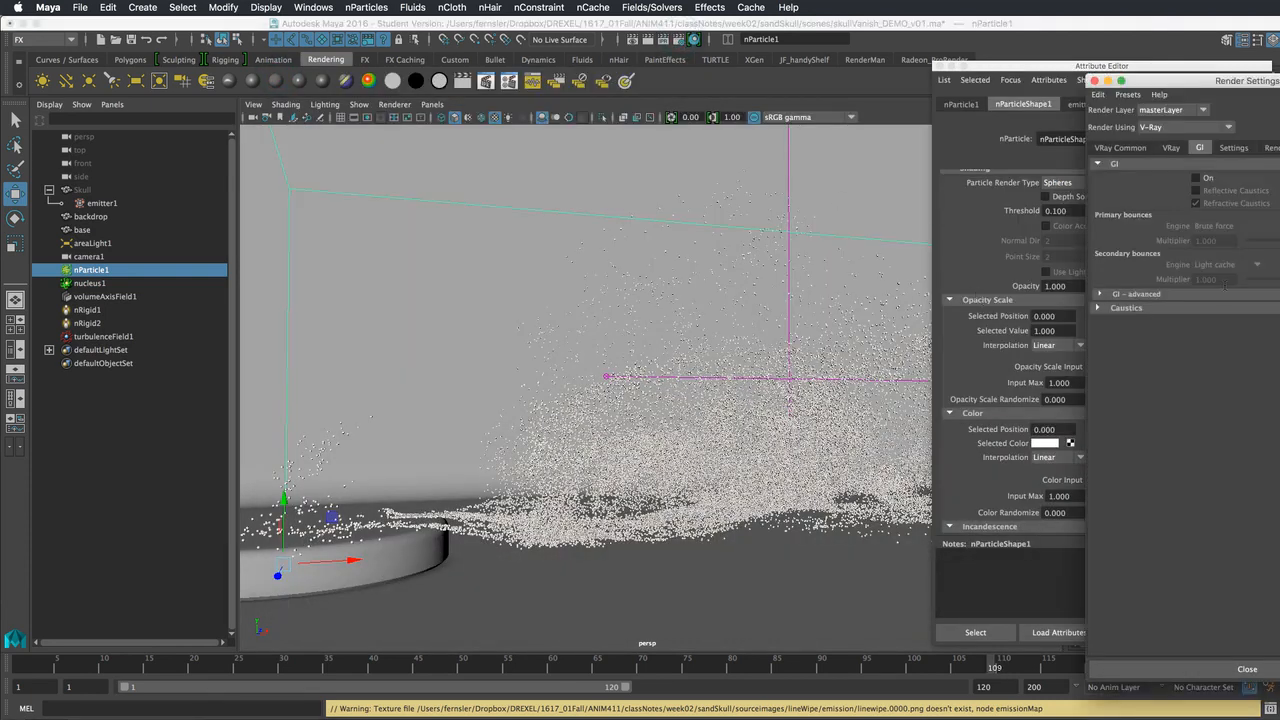
{"action": "left_click", "coordinate": [1231, 149]}
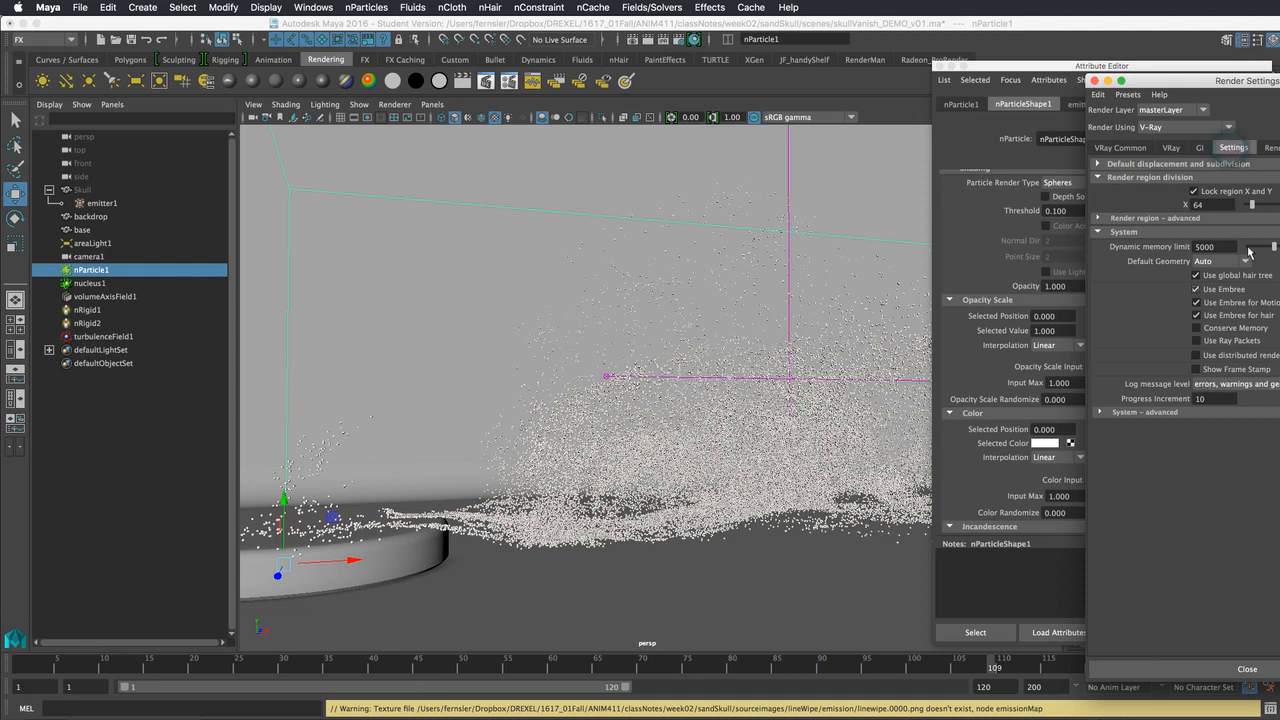
{"action": "left_click", "coordinate": [1174, 149]}
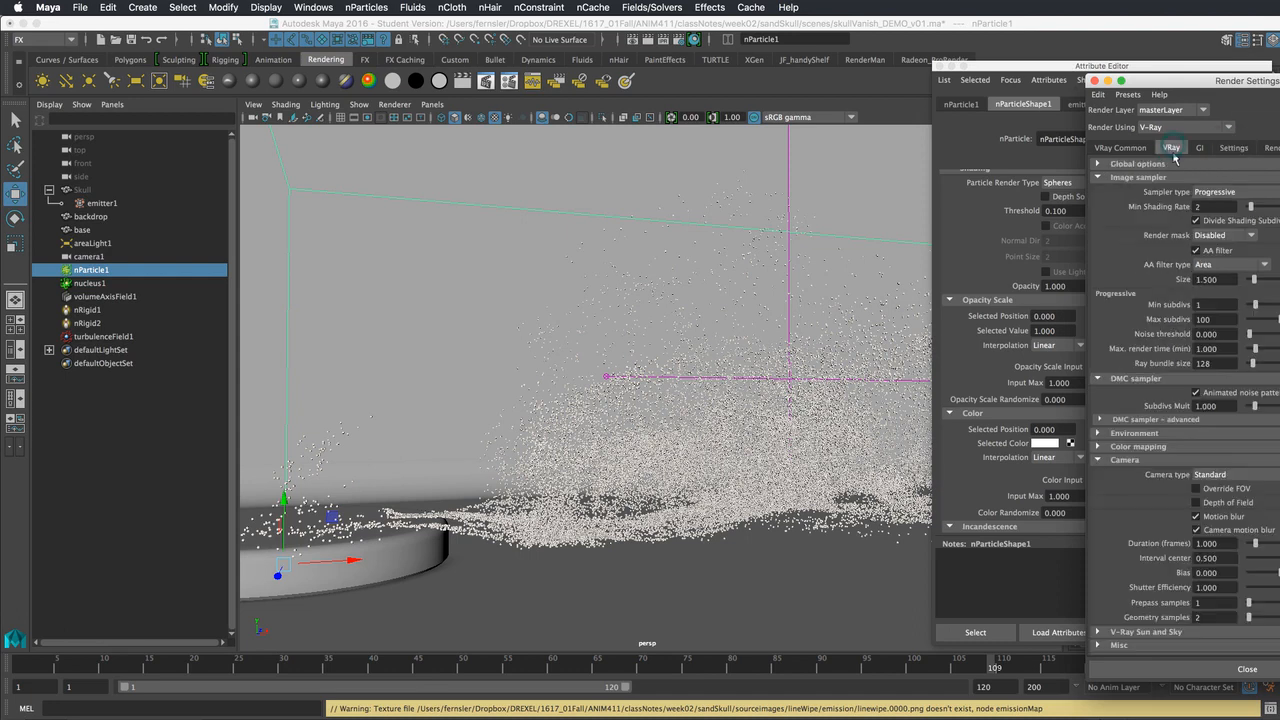
{"action": "left_click", "coordinate": [1197, 516]}
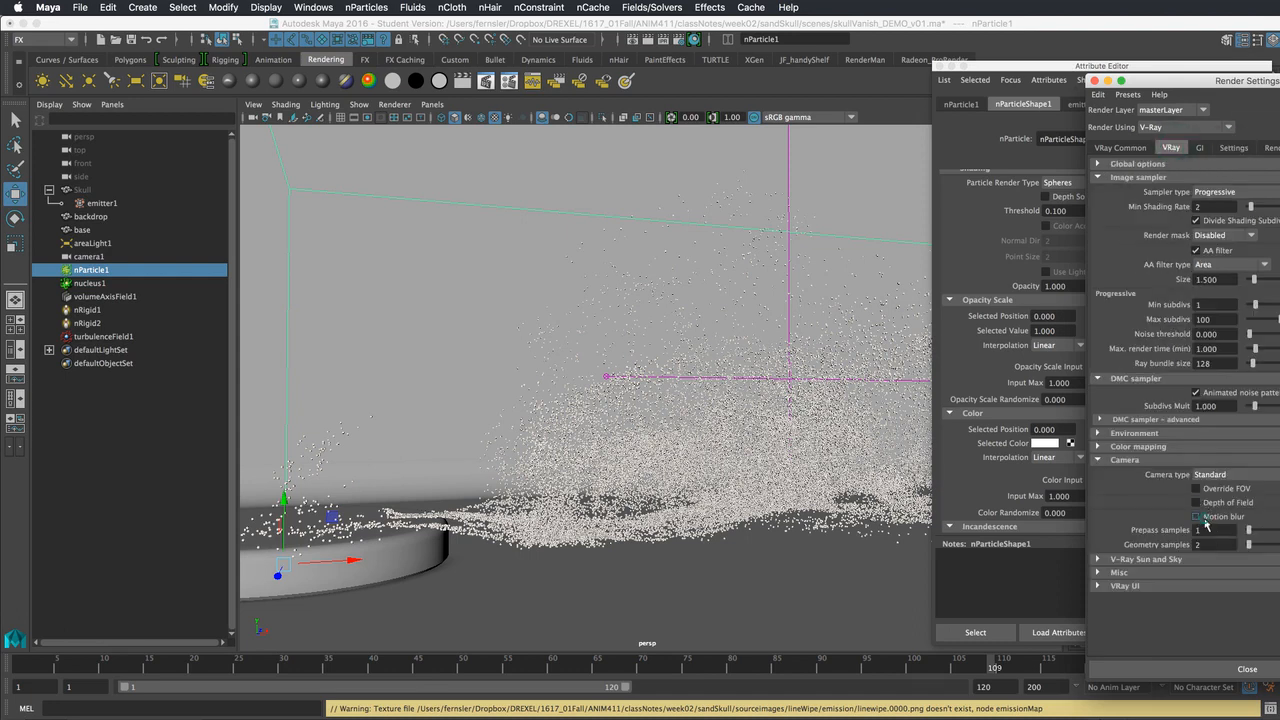
{"action": "left_click", "coordinate": [1095, 80]}
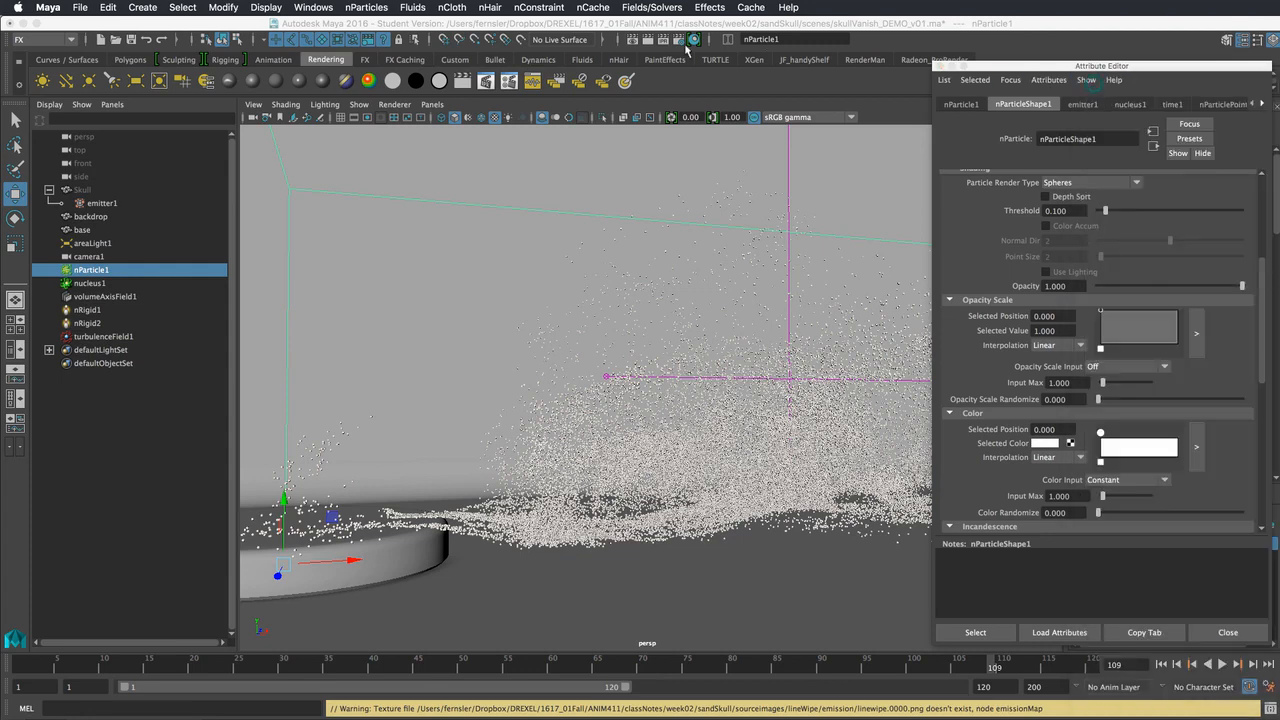
- Render frame 109 again without motion blur to examine the particles and dismiss the frame buffer
{"action": "left_click", "coordinate": [647, 39]}
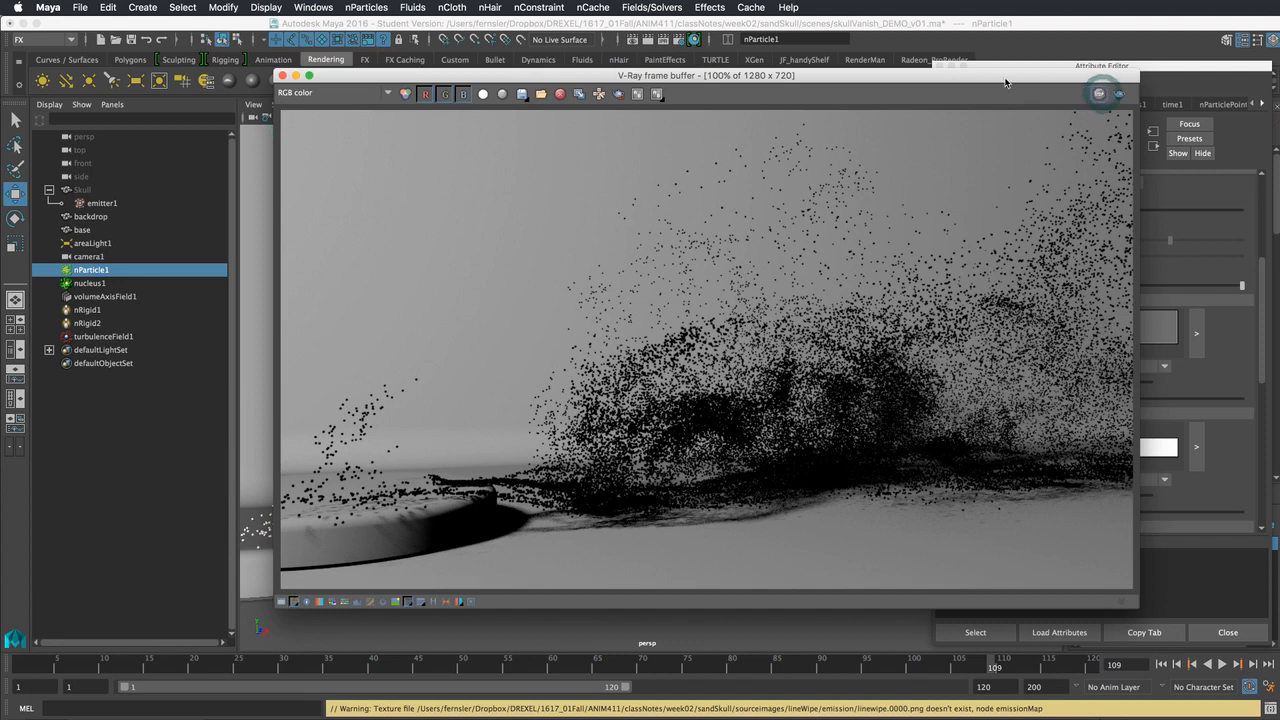
{"action": "left_click_drag", "start_coordinate": [1004, 77], "coordinate": [905, 156]}
{"action": "left_click", "coordinate": [183, 155]}
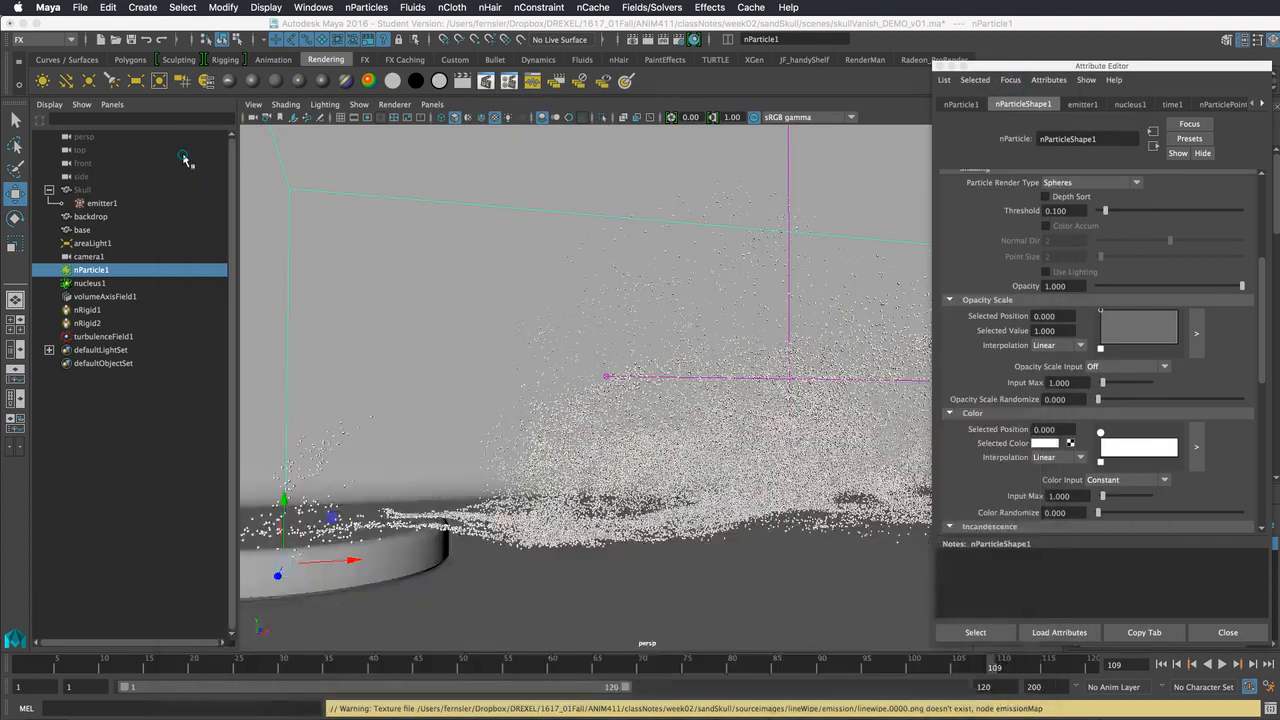
{"action": "left_click", "coordinate": [695, 310]}
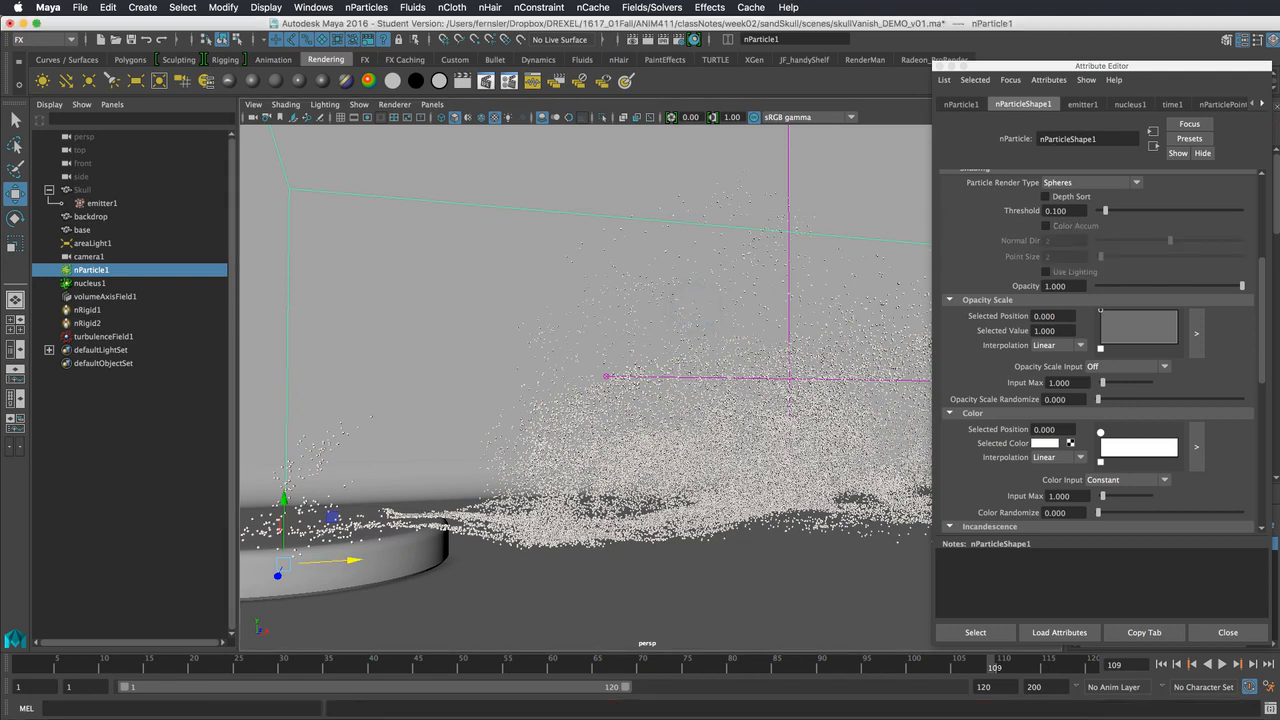
- Add V-Ray's Per-particle attribute export to the nParticle shape and enable RGB in its Extra VRay Attributes
{"action": "left_click_drag", "start_coordinate": [1080, 72], "coordinate": [984, 69]}
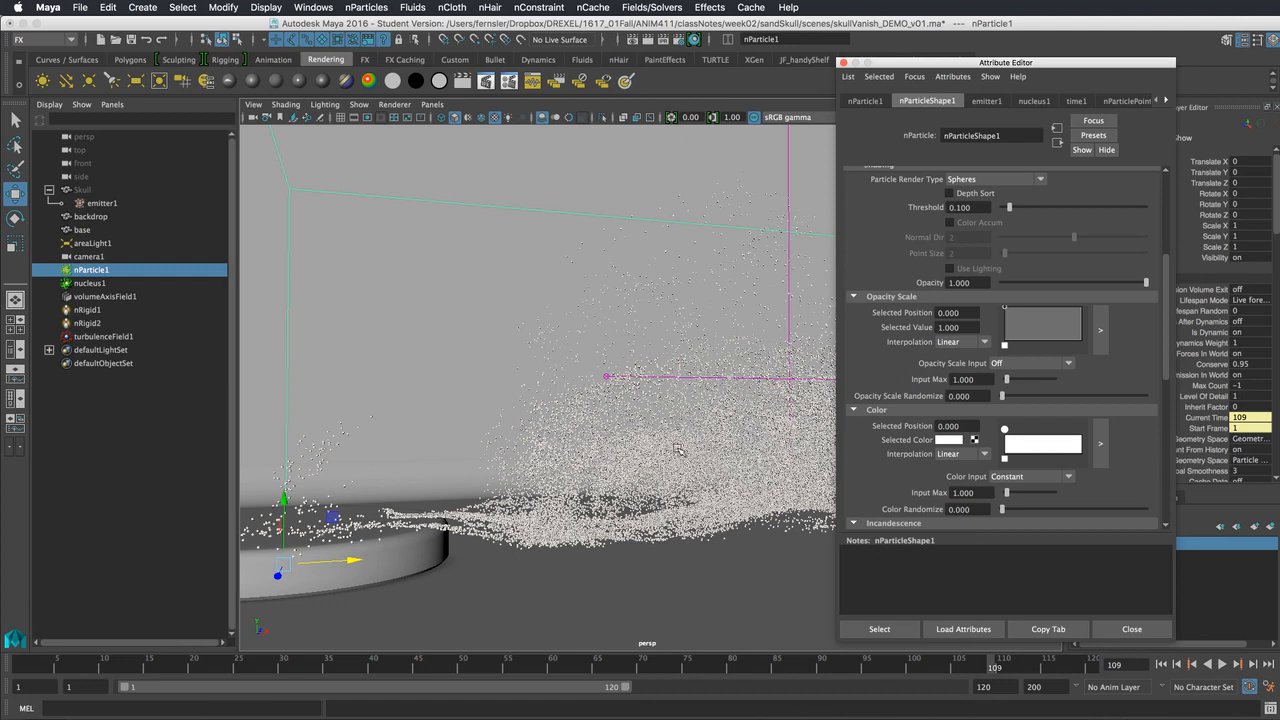
{"action": "left_click", "coordinate": [949, 80]}
{"action": "mouse_move", "coordinate": [956, 130]}
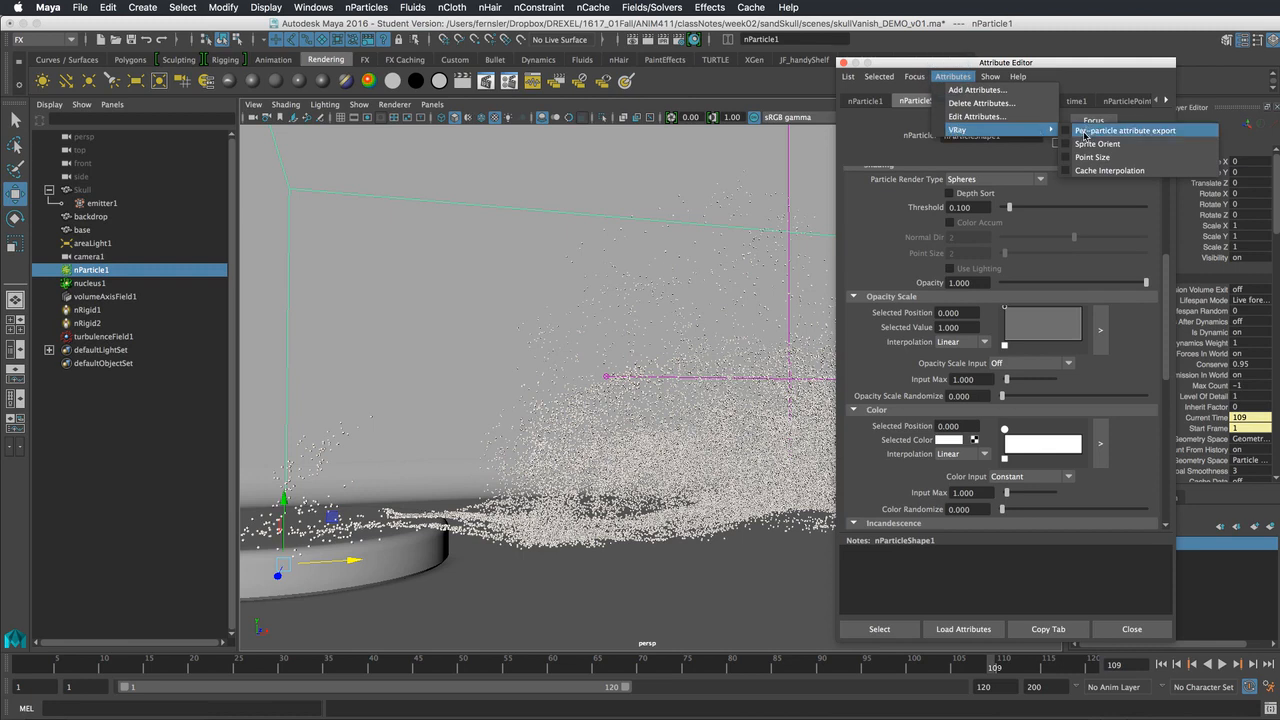
{"action": "left_click", "coordinate": [1137, 134]}
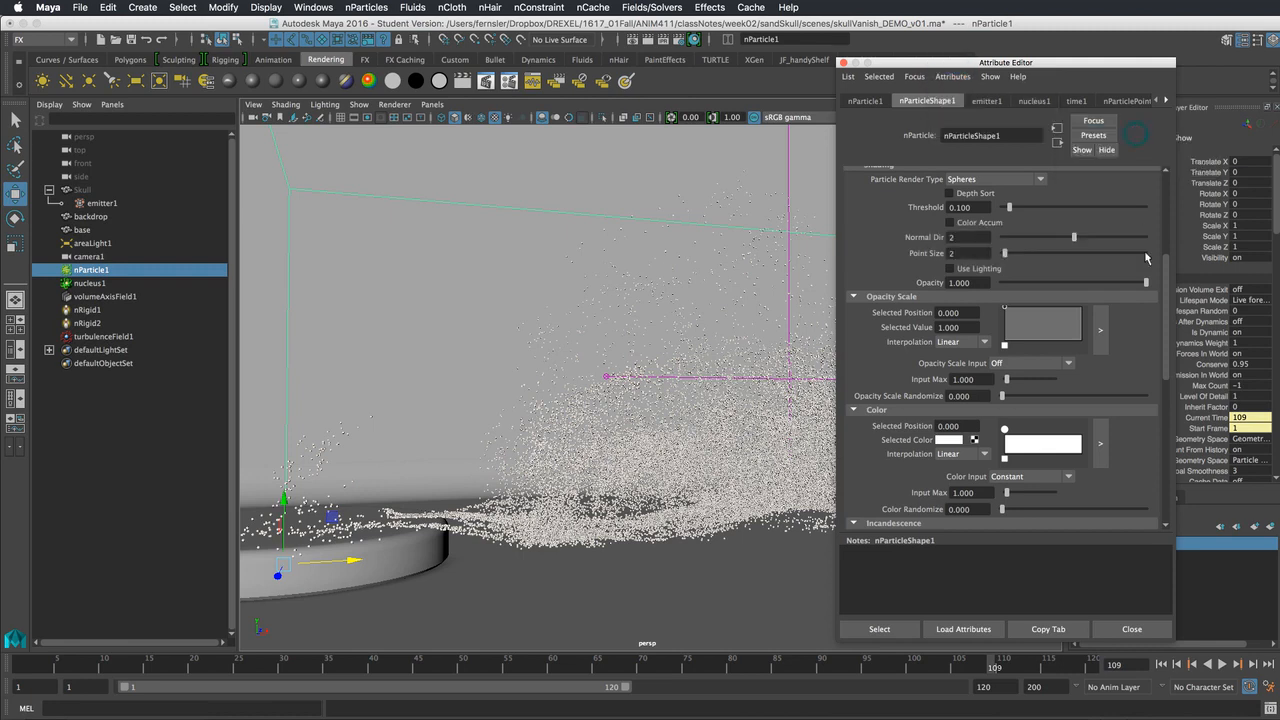
{"action": "mouse_move", "coordinate": [1166, 262]}
{"action": "left_mouse_down"}
{"action": "mouse_move", "coordinate": [1164, 167]}
{"action": "mouse_move", "coordinate": [1151, 473]}
{"action": "left_mouse_up"}
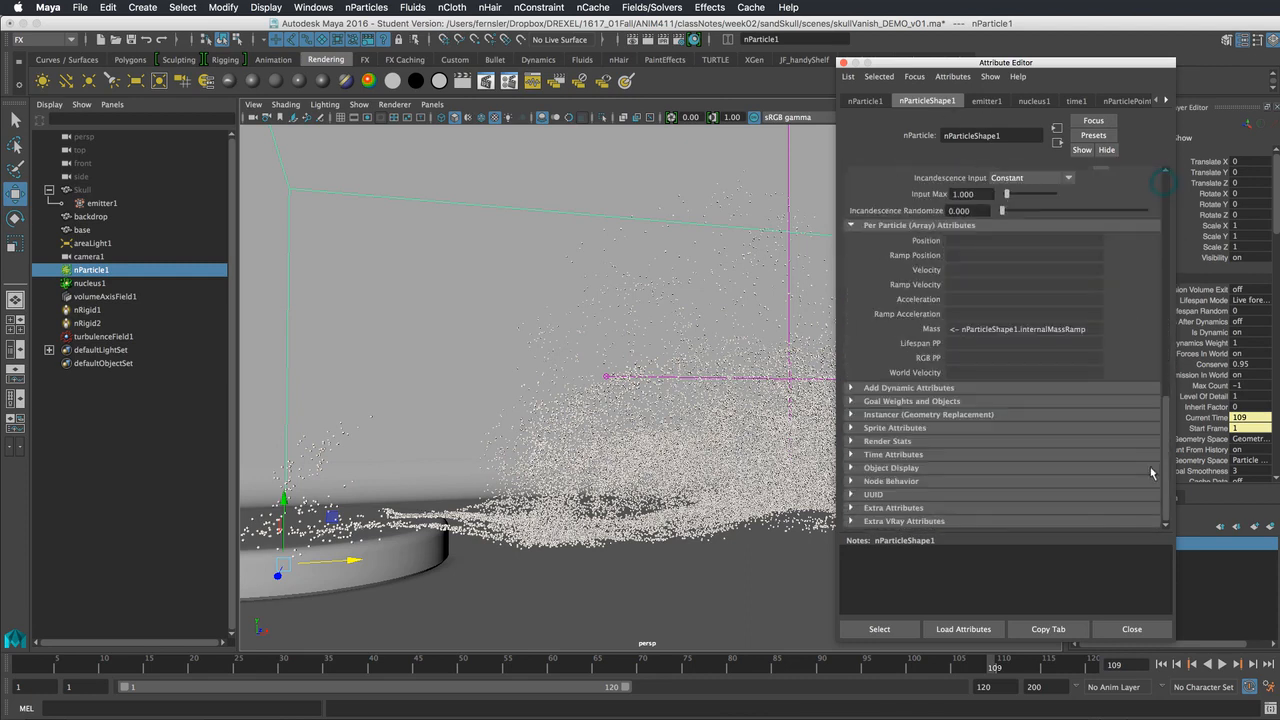
{"action": "left_click", "coordinate": [920, 521]}
{"action": "scroll", "coordinate": [1153, 527], "scroll_direction": "down", "scroll_amount": 5}
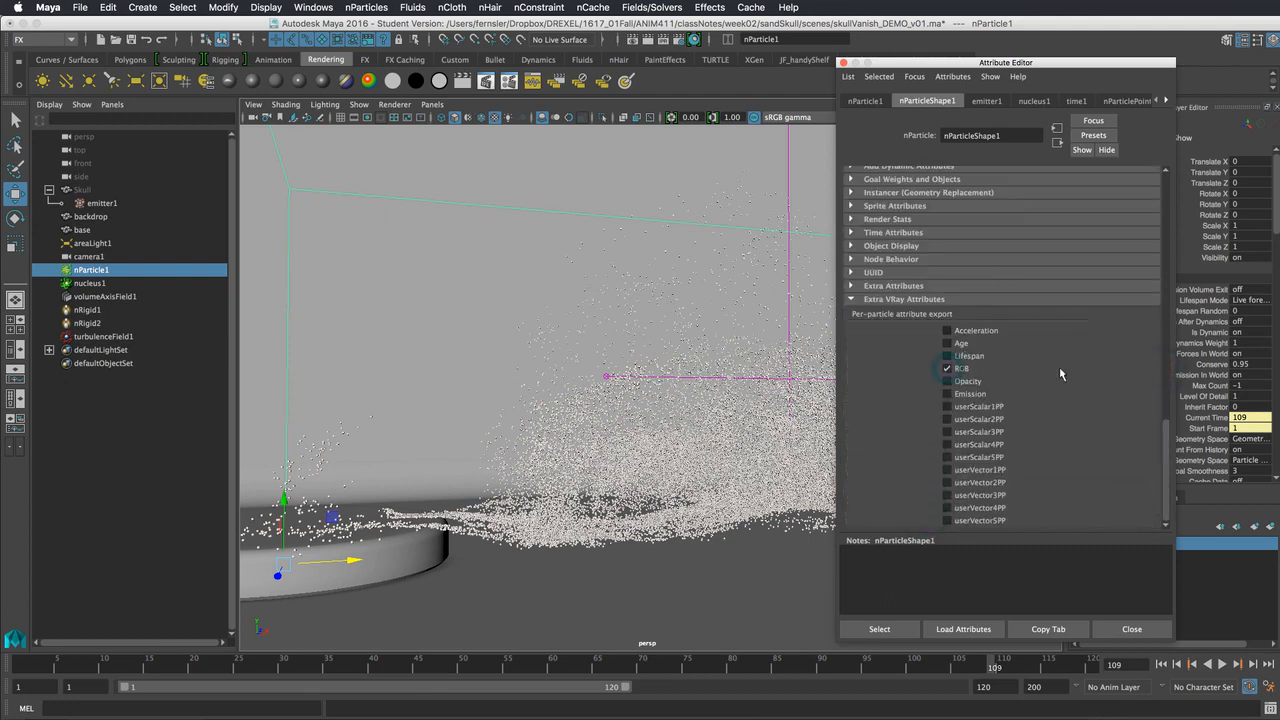
- Open the Hypershade with its materials listed and create a new VRay Mtl
{"action": "left_click", "coordinate": [306, 5]}
{"action": "left_click", "coordinate": [304, 6]}
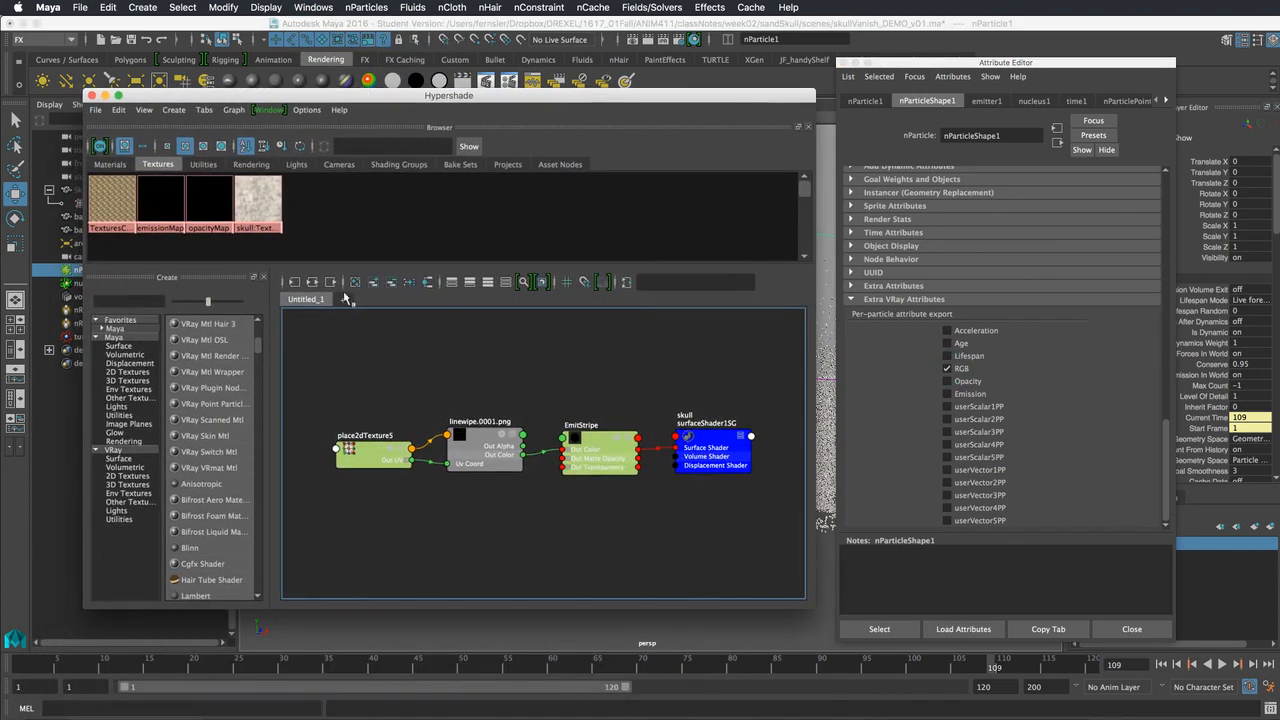
{"action": "left_click", "coordinate": [109, 164]}
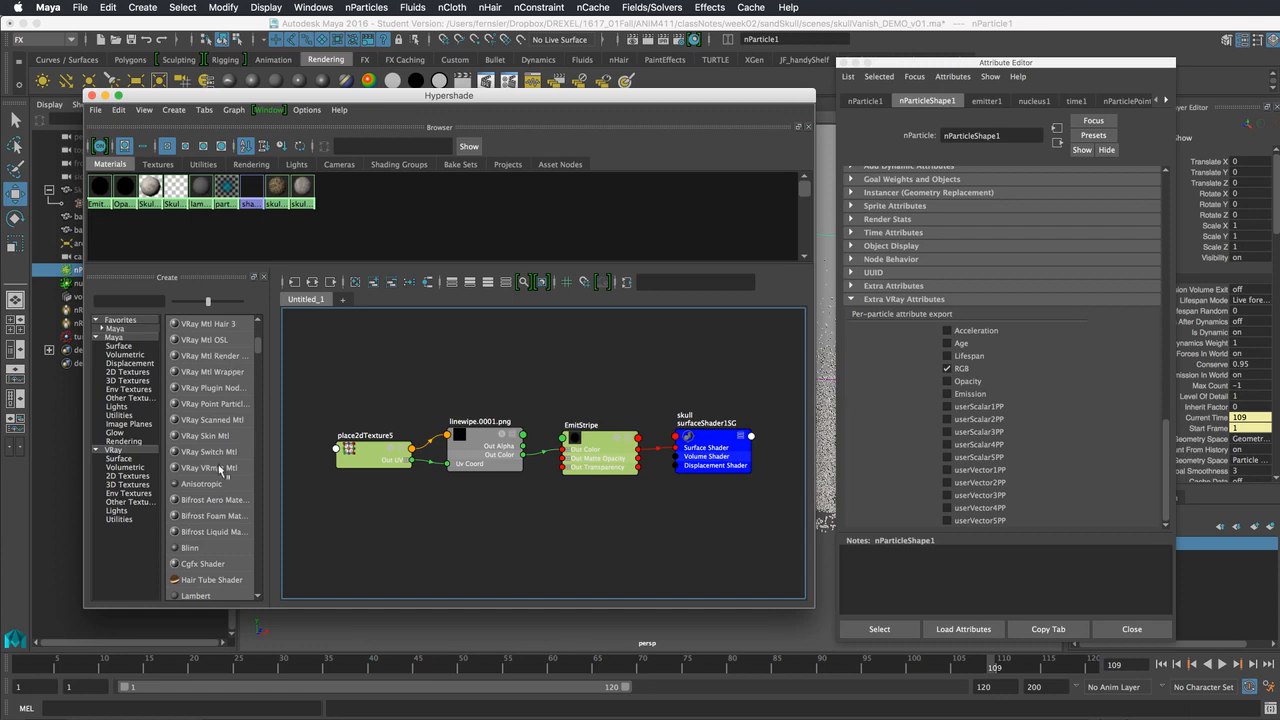
{"action": "left_click_drag", "start_coordinate": [258, 357], "coordinate": [259, 323]}
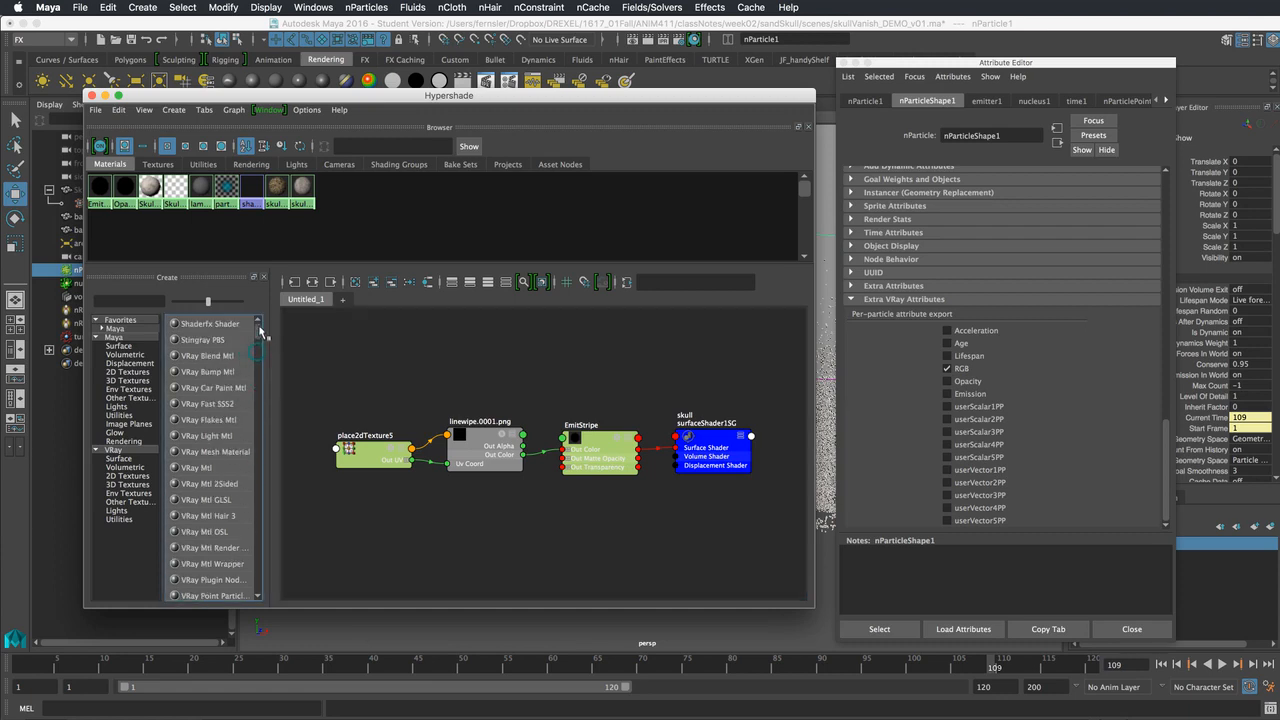
{"action": "left_click", "coordinate": [200, 469]}
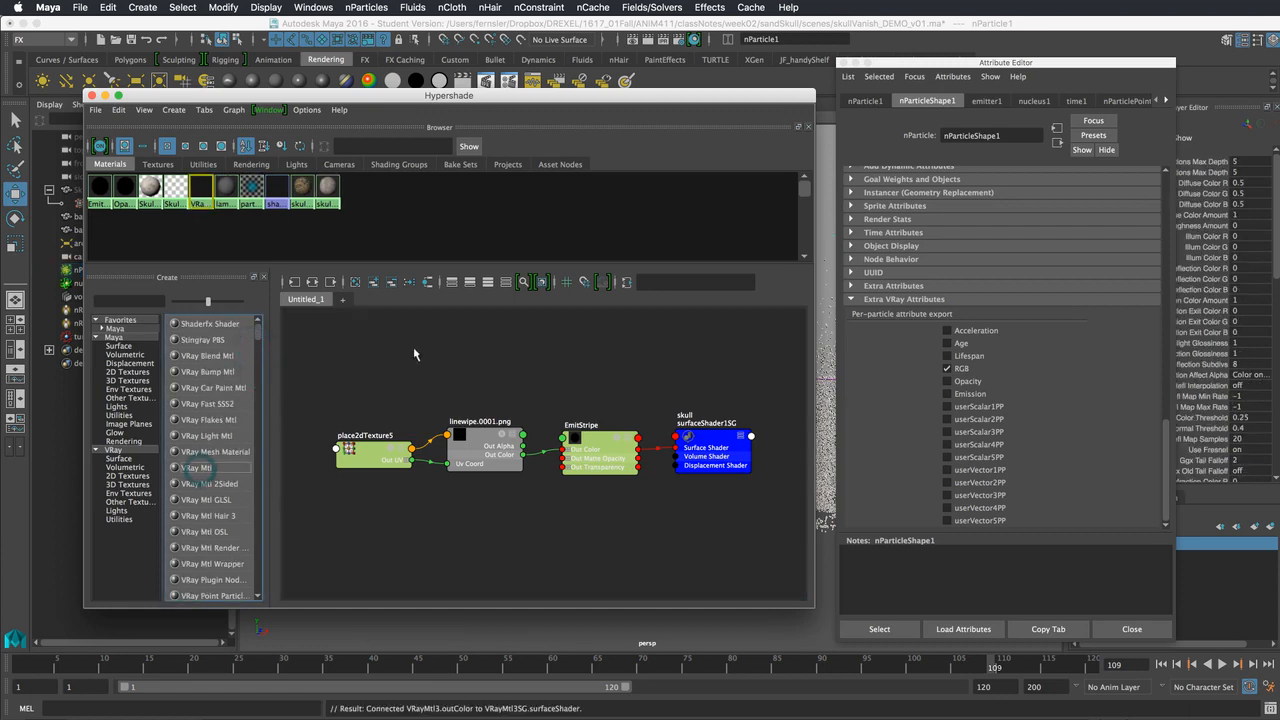
- Graph the new VRay Mtl's network, expand its node to show all attributes, and move the node up in the work area
{"action": "left_click", "coordinate": [332, 282]}
{"action": "right_click_drag", "start_coordinate": [700, 375], "coordinate": [572, 372], "text": "alt"}
{"action": "middle_click_drag", "start_coordinate": [572, 368], "coordinate": [587, 385], "text": "alt"}
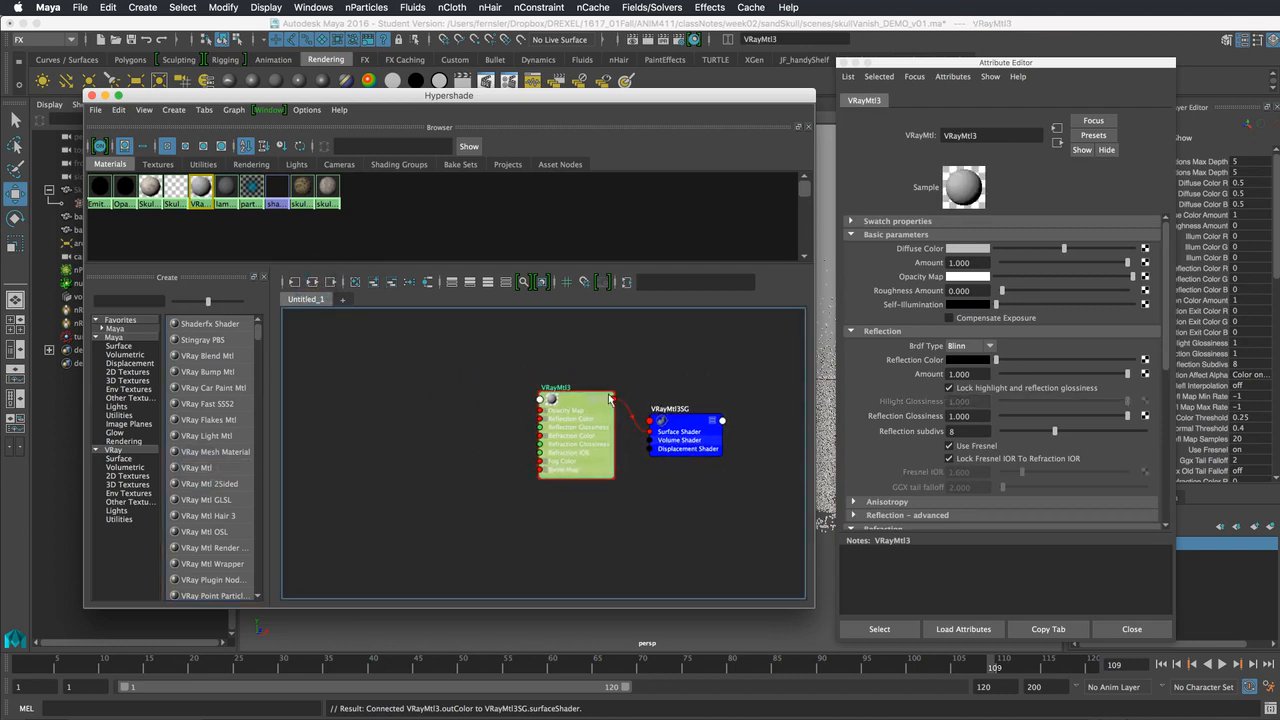
{"action": "left_click", "coordinate": [604, 400]}
{"action": "left_click", "coordinate": [604, 400]}
{"action": "left_click", "coordinate": [604, 400]}
{"action": "left_click_drag", "start_coordinate": [574, 399], "coordinate": [573, 315]}
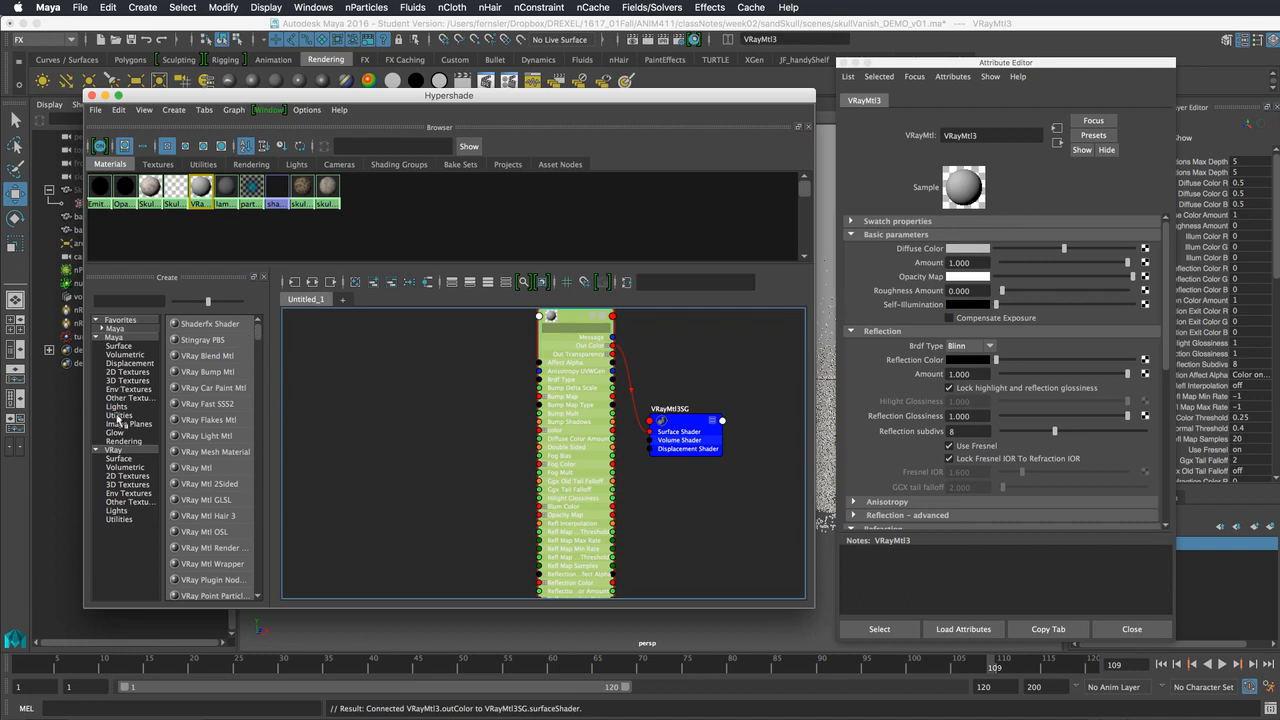
- Create a Particle Sampler utility node and place it beside the VRayMtl3 node in the Hypershade work area
{"action": "left_click", "coordinate": [118, 414]}
{"action": "scroll", "coordinate": [257, 472], "scroll_direction": "down", "scroll_amount": 5}
{"action": "left_click_drag", "start_coordinate": [257, 472], "coordinate": [257, 493]}
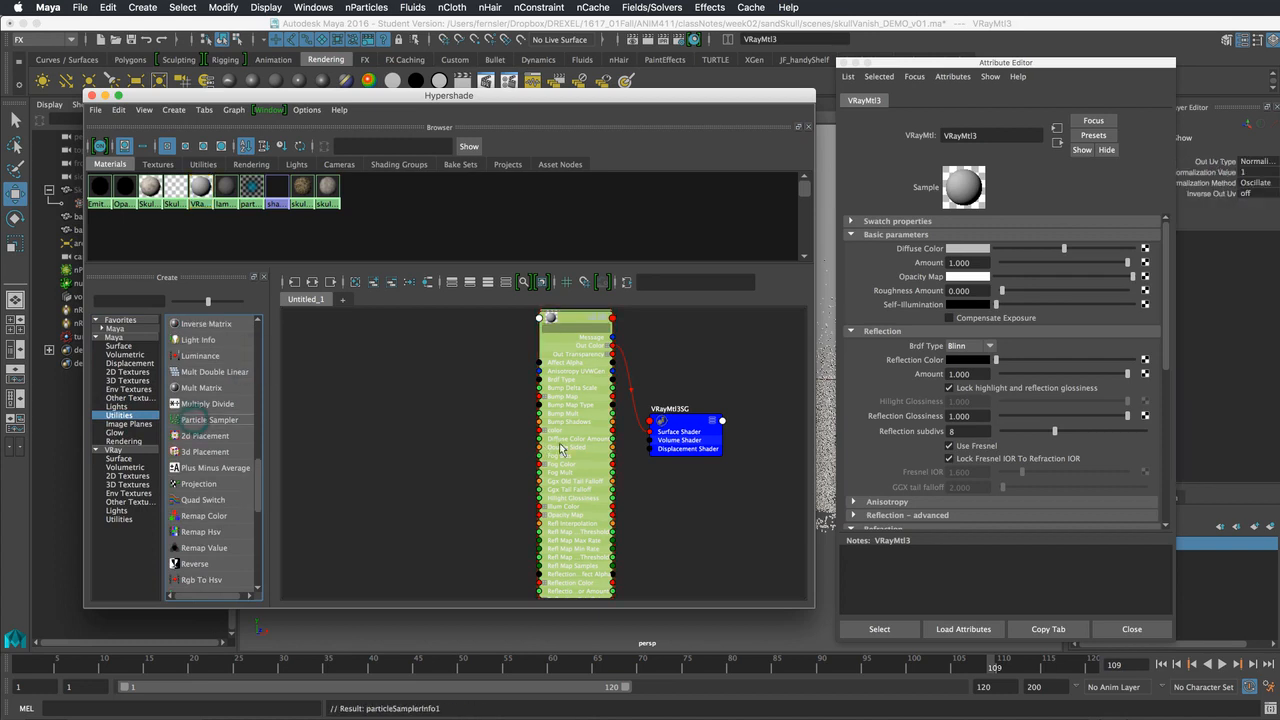
{"action": "left_click", "coordinate": [197, 420]}
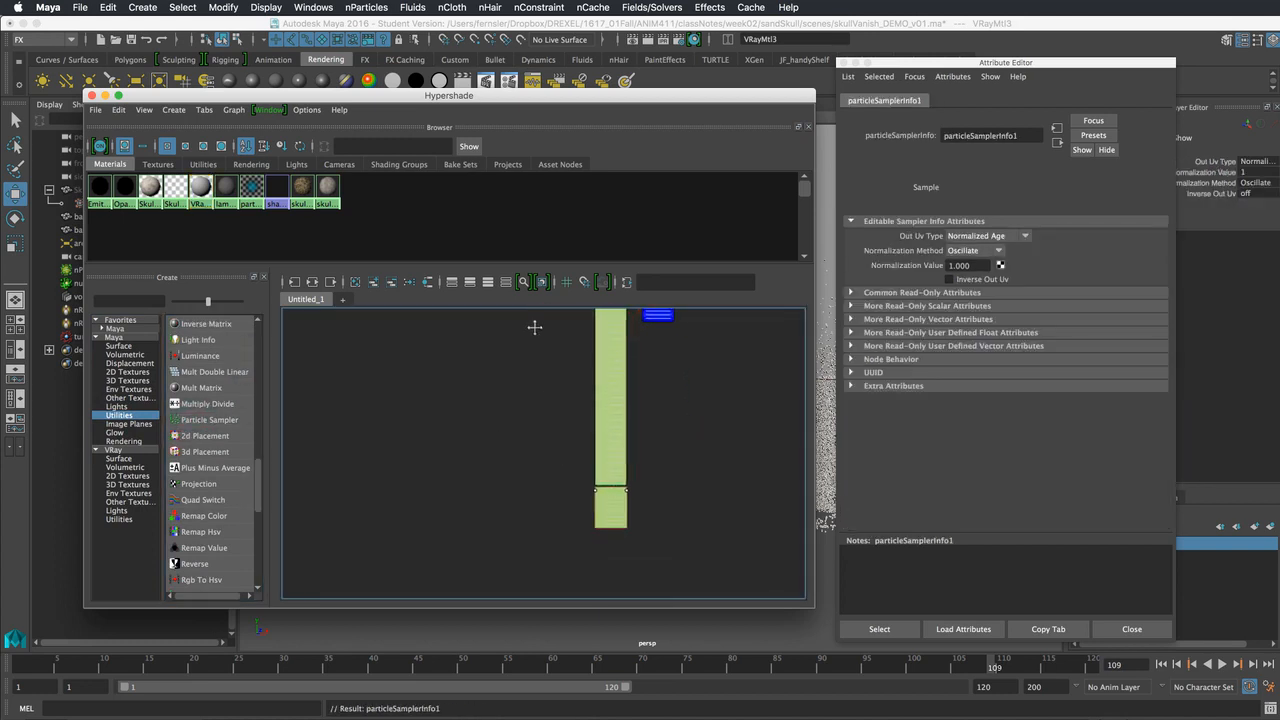
{"action": "left_click_drag", "start_coordinate": [535, 445], "coordinate": [538, 322]}
{"action": "middle_click_drag", "start_coordinate": [681, 393], "coordinate": [668, 497], "text": "alt"}
{"action": "right_click_drag", "start_coordinate": [668, 497], "coordinate": [736, 458], "text": "alt"}
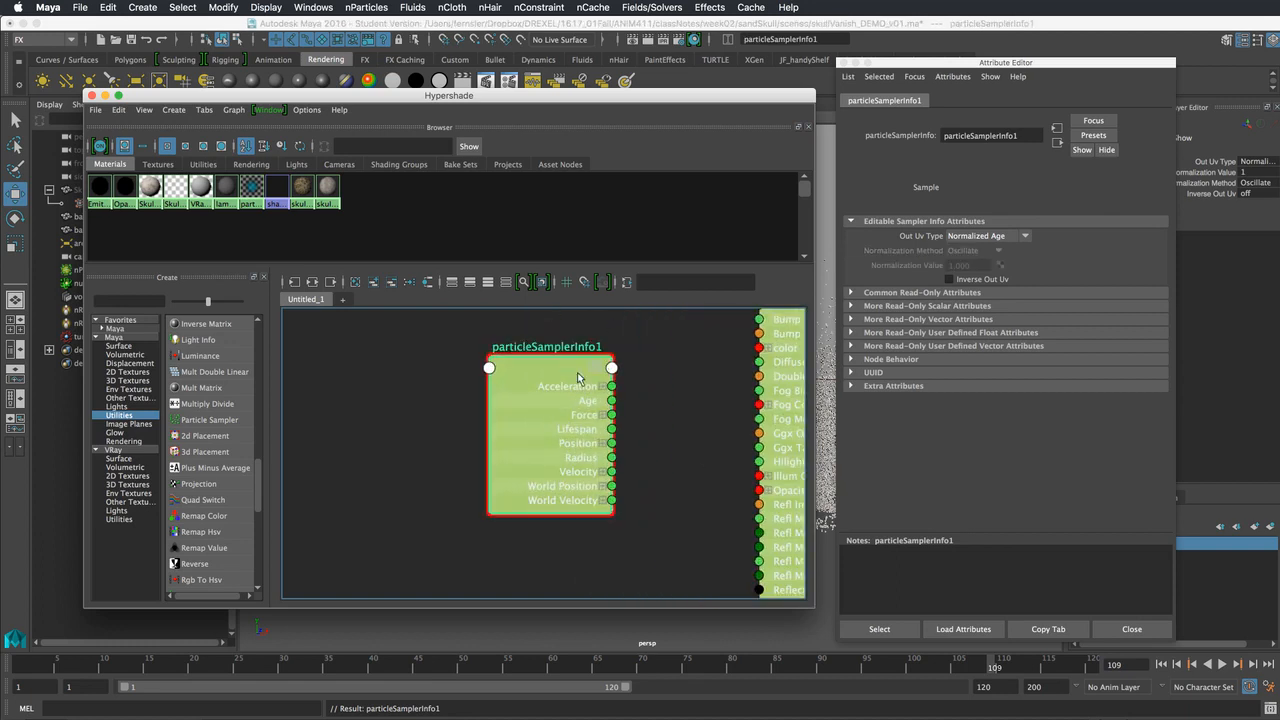
{"action": "left_click_drag", "start_coordinate": [588, 378], "coordinate": [559, 367]}
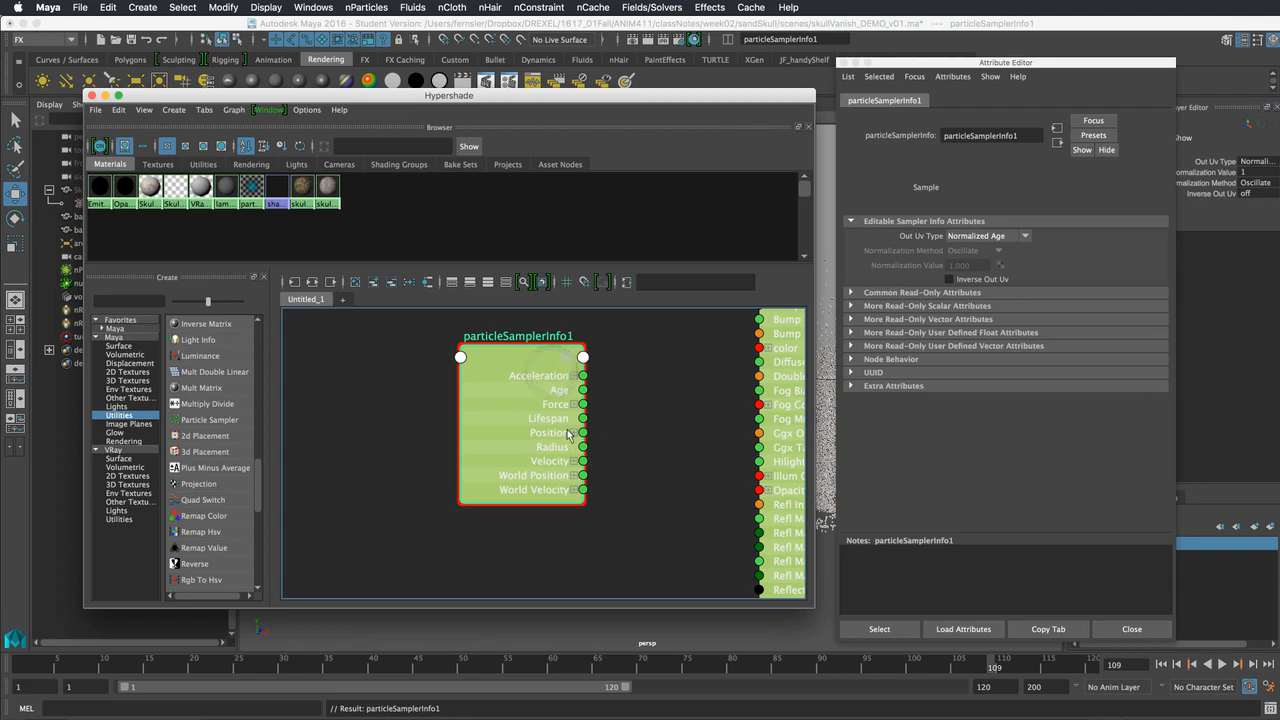
- Expand particleSamplerInfo1 to show all attributes and connect its Rgb PP output to VRayMtl3's diffuse color input
{"action": "left_click", "coordinate": [568, 360]}
{"action": "left_click", "coordinate": [568, 358]}
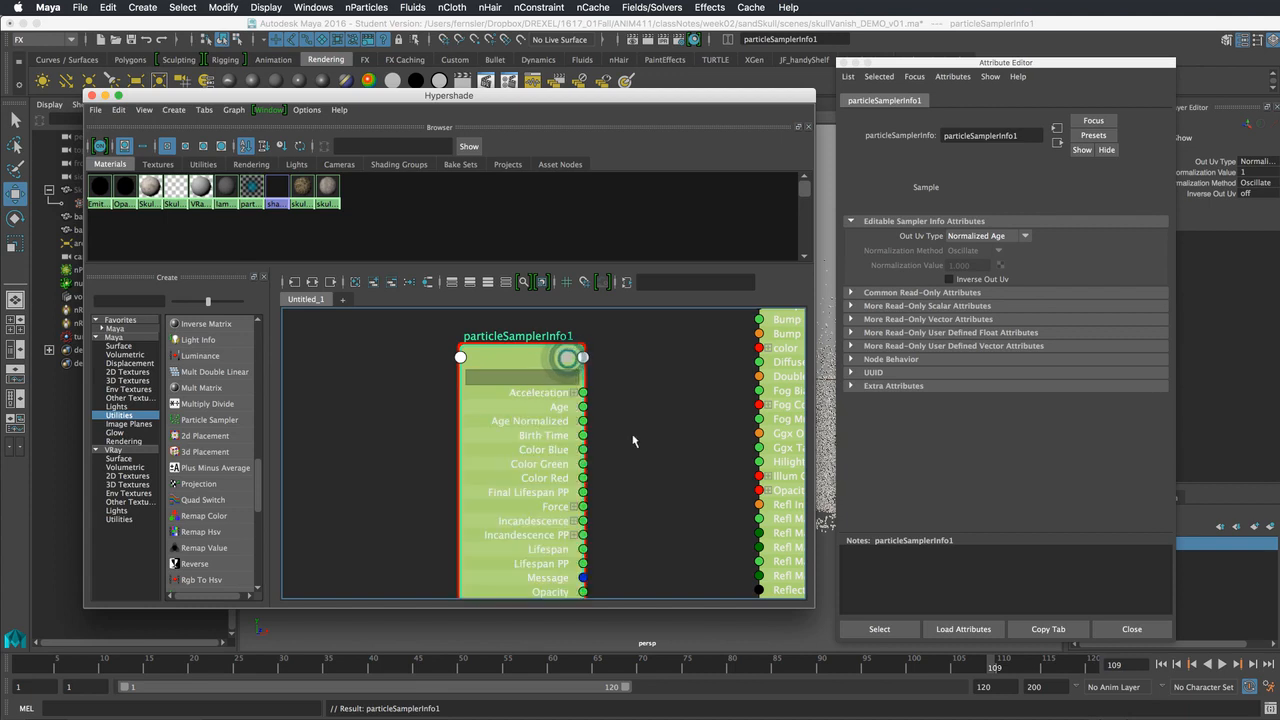
{"action": "scroll", "coordinate": [572, 390], "scroll_direction": "down", "scroll_amount": 5}
{"action": "middle_click_drag", "start_coordinate": [583, 416], "coordinate": [552, 378], "text": "alt"}
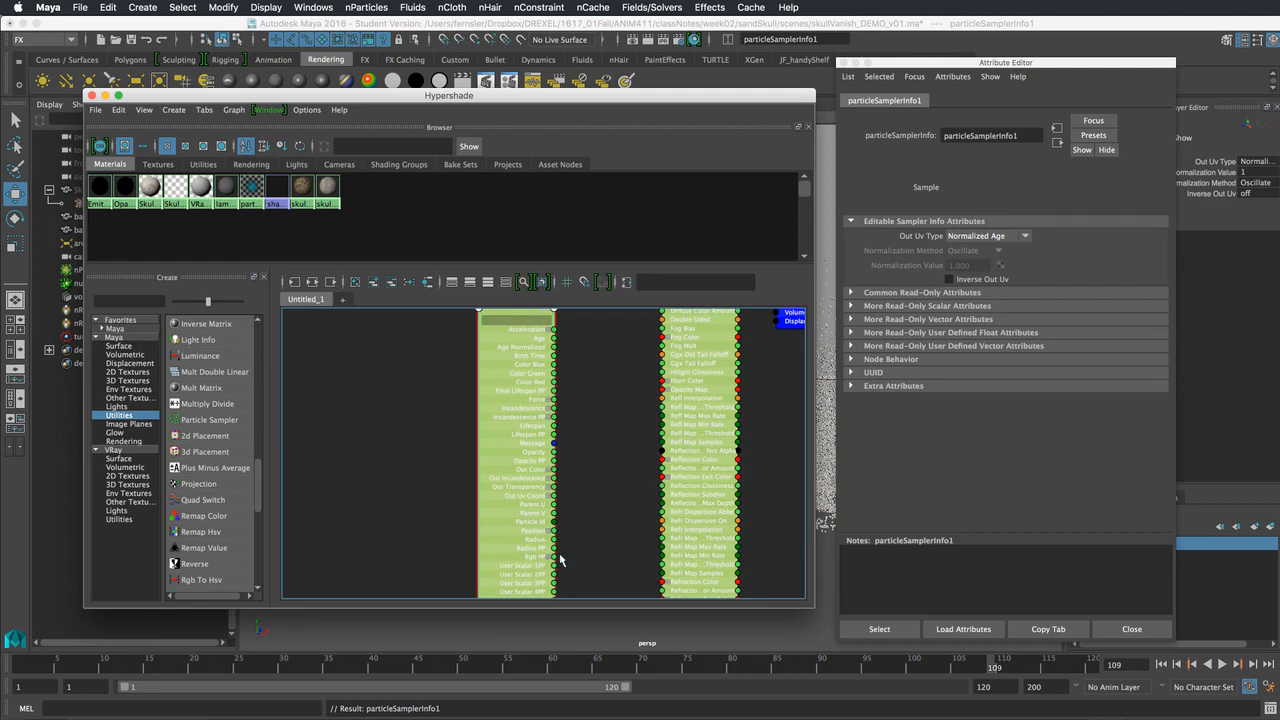
{"action": "middle_click_drag", "start_coordinate": [605, 522], "coordinate": [592, 557], "text": "alt"}
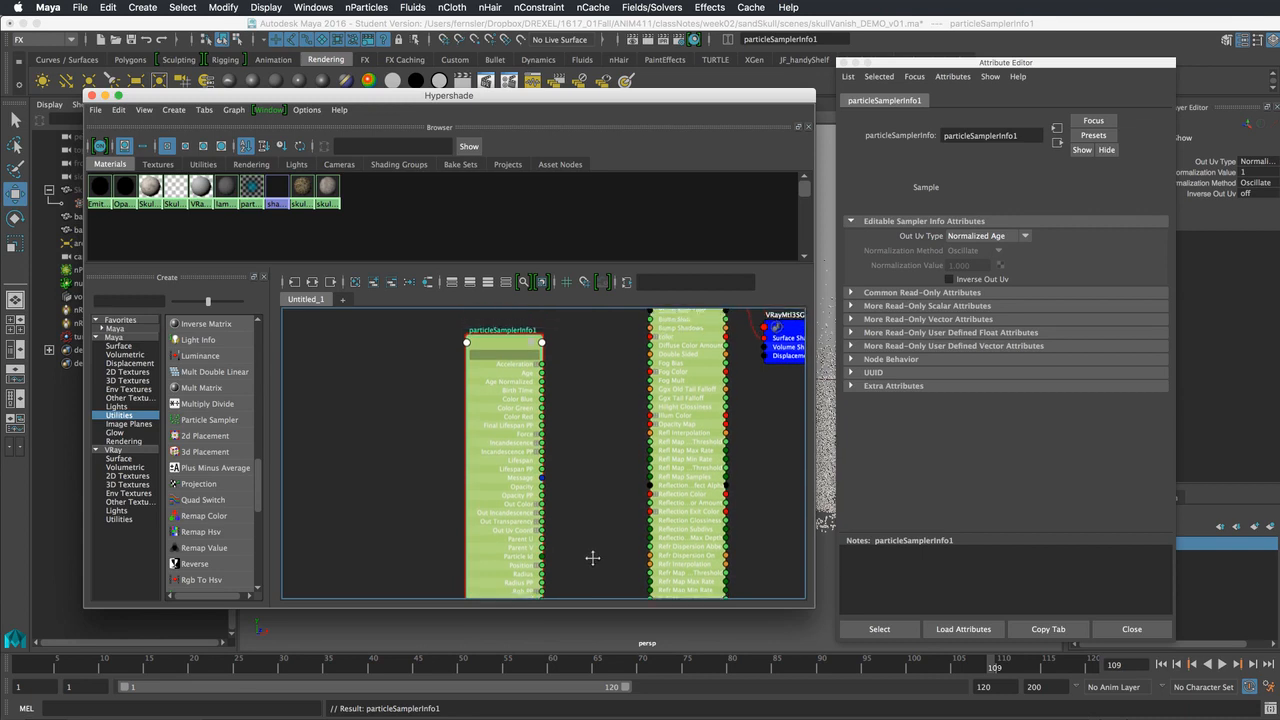
{"action": "left_click_drag", "start_coordinate": [504, 345], "coordinate": [521, 298]}
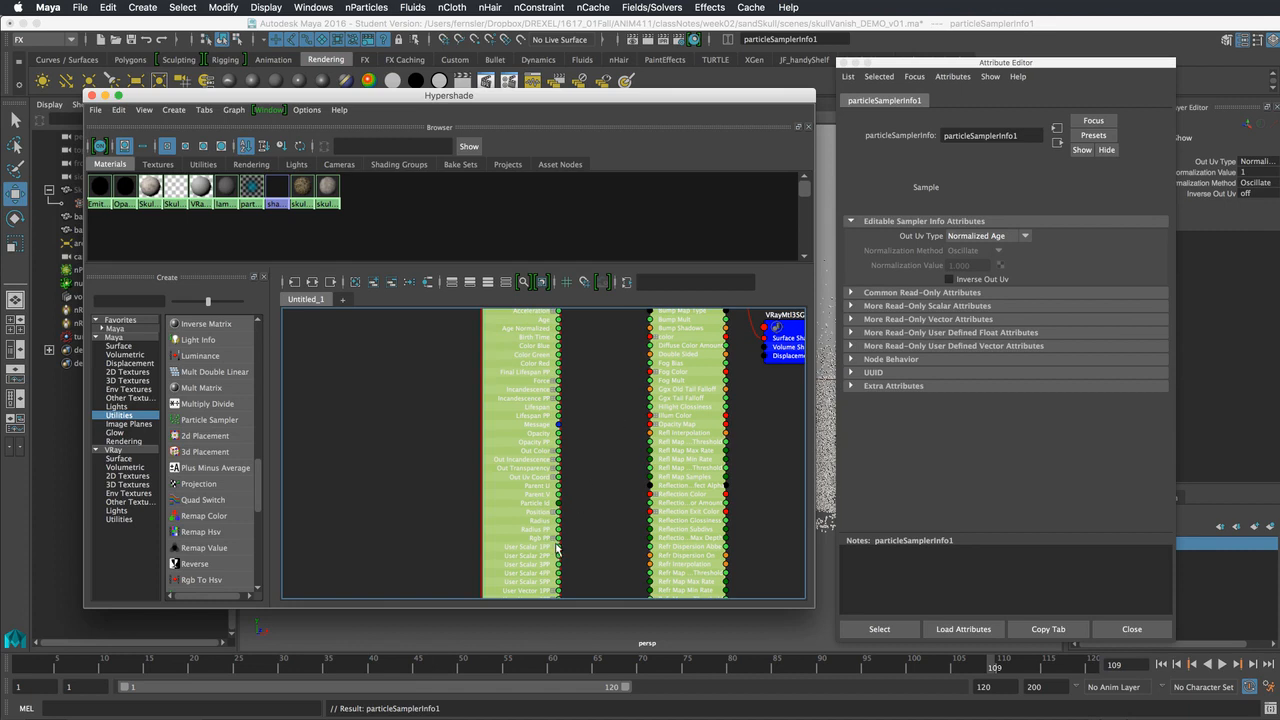
{"action": "left_click_drag", "start_coordinate": [560, 538], "coordinate": [688, 347]}
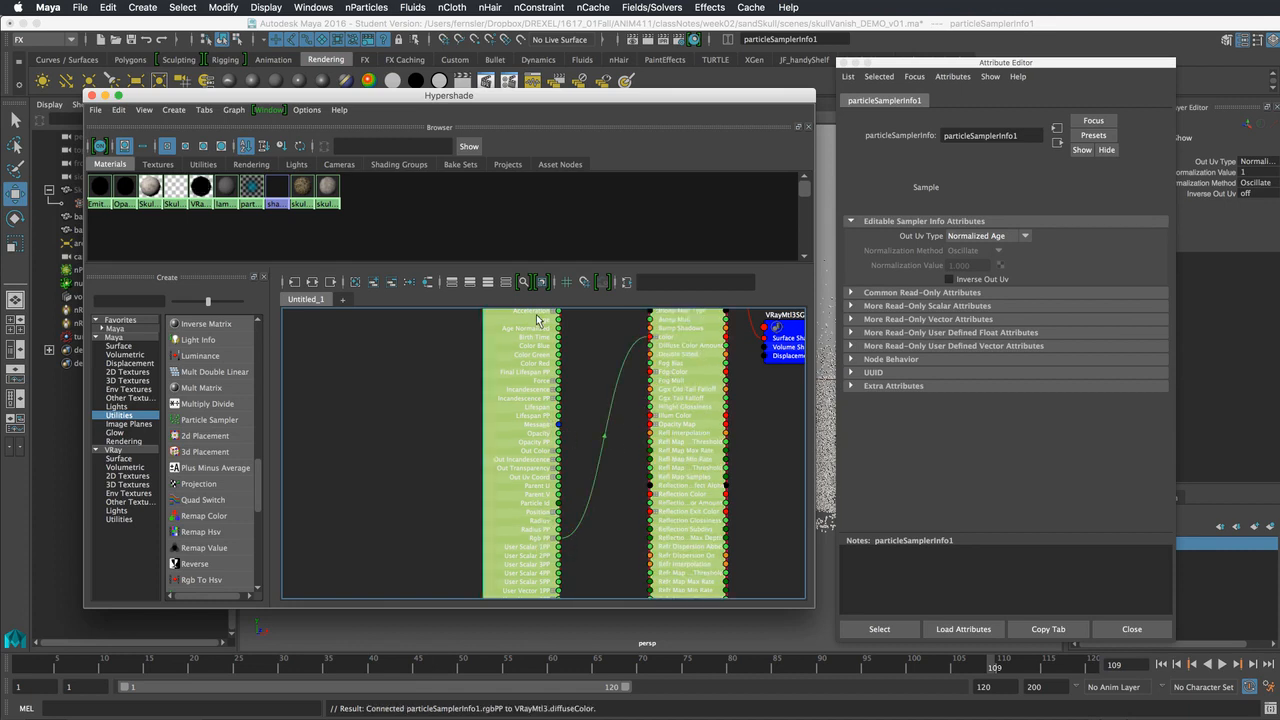
{"action": "mouse_move", "coordinate": [601, 374]}
{"action": "middle_mouse_down", "text": "alt"}
{"action": "mouse_move", "coordinate": [592, 391]}
{"action": "mouse_move", "coordinate": [592, 377]}
{"action": "middle_mouse_up", "text": "alt"}
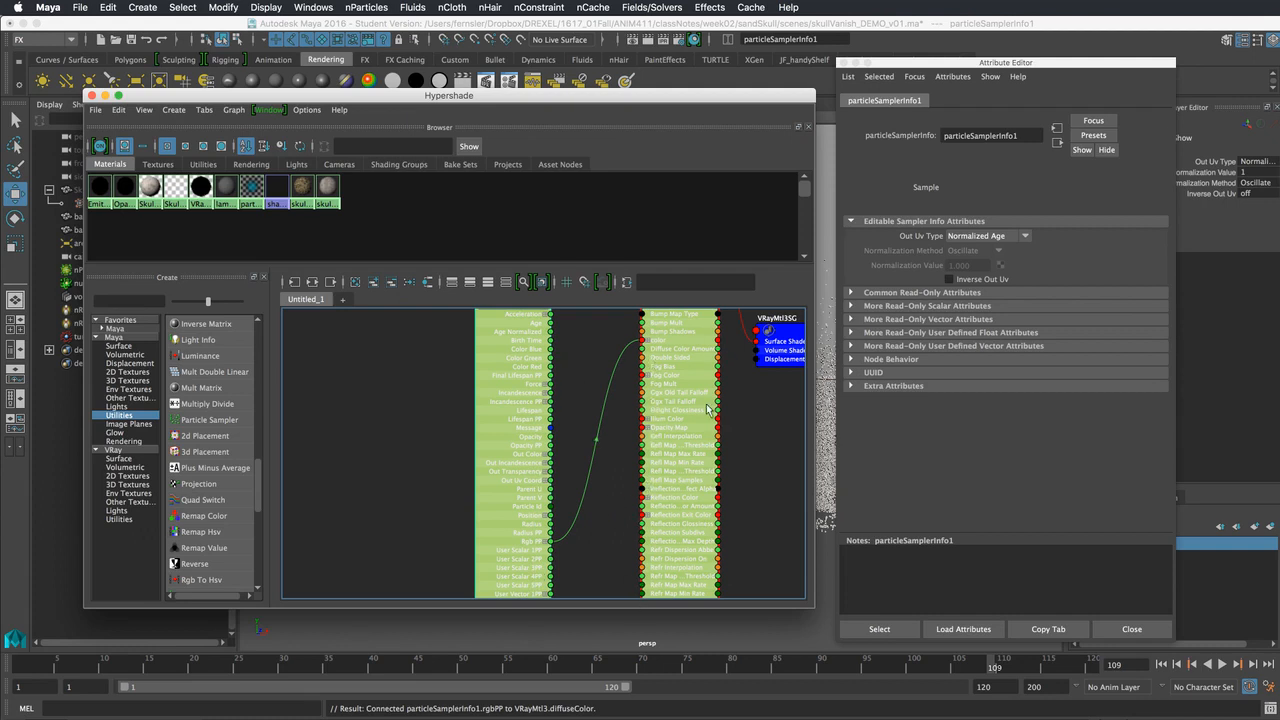
- Select the nParticles in the viewport and assign VRayMtl3 to them
{"action": "mouse_move", "coordinate": [378, 96]}
{"action": "left_mouse_down"}
{"action": "mouse_move", "coordinate": [470, 115]}
{"action": "mouse_move", "coordinate": [419, 119]}
{"action": "mouse_move", "coordinate": [372, 102]}
{"action": "left_mouse_up"}
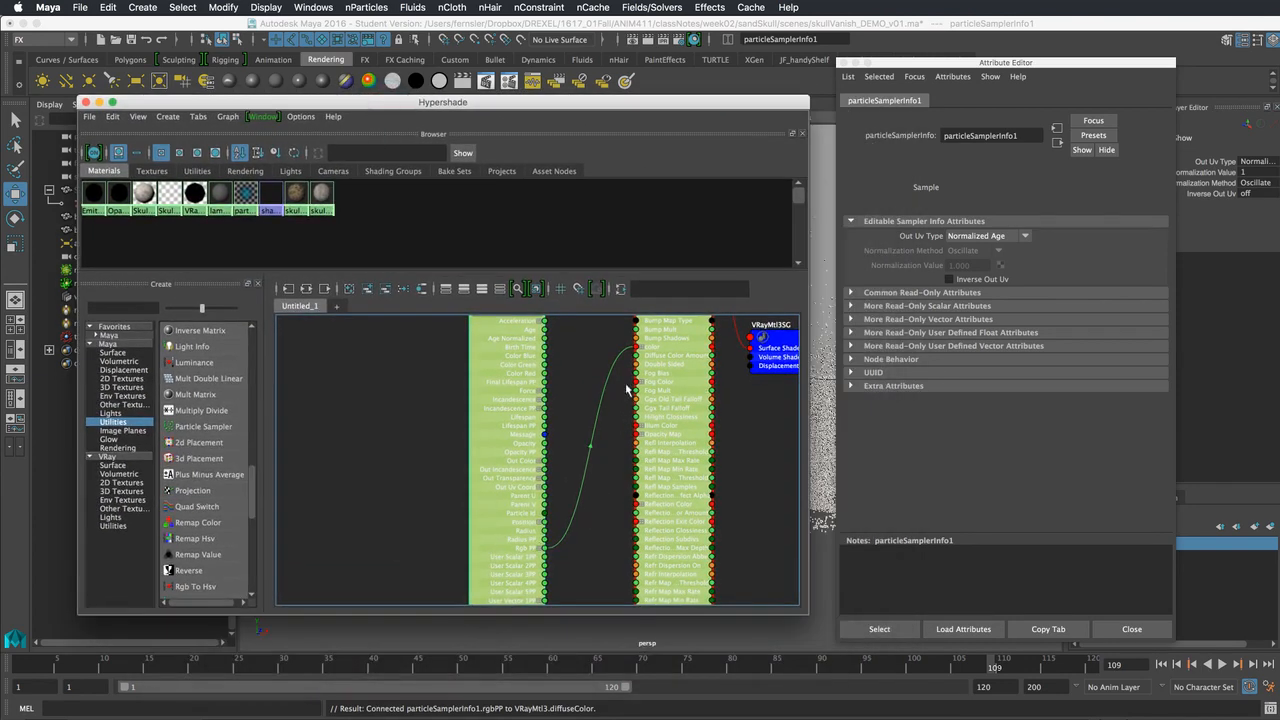
{"action": "middle_click_drag", "start_coordinate": [562, 385], "coordinate": [538, 460], "text": "alt"}
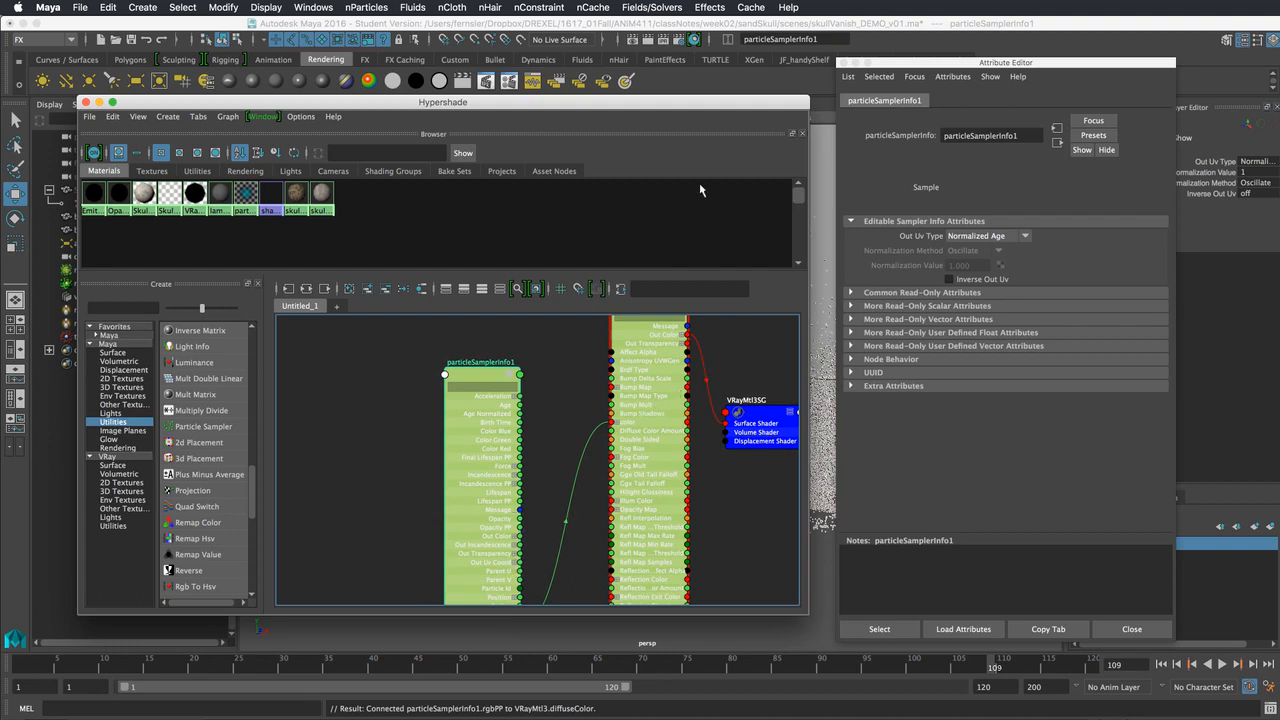
{"action": "left_click_drag", "start_coordinate": [703, 108], "coordinate": [517, 102]}
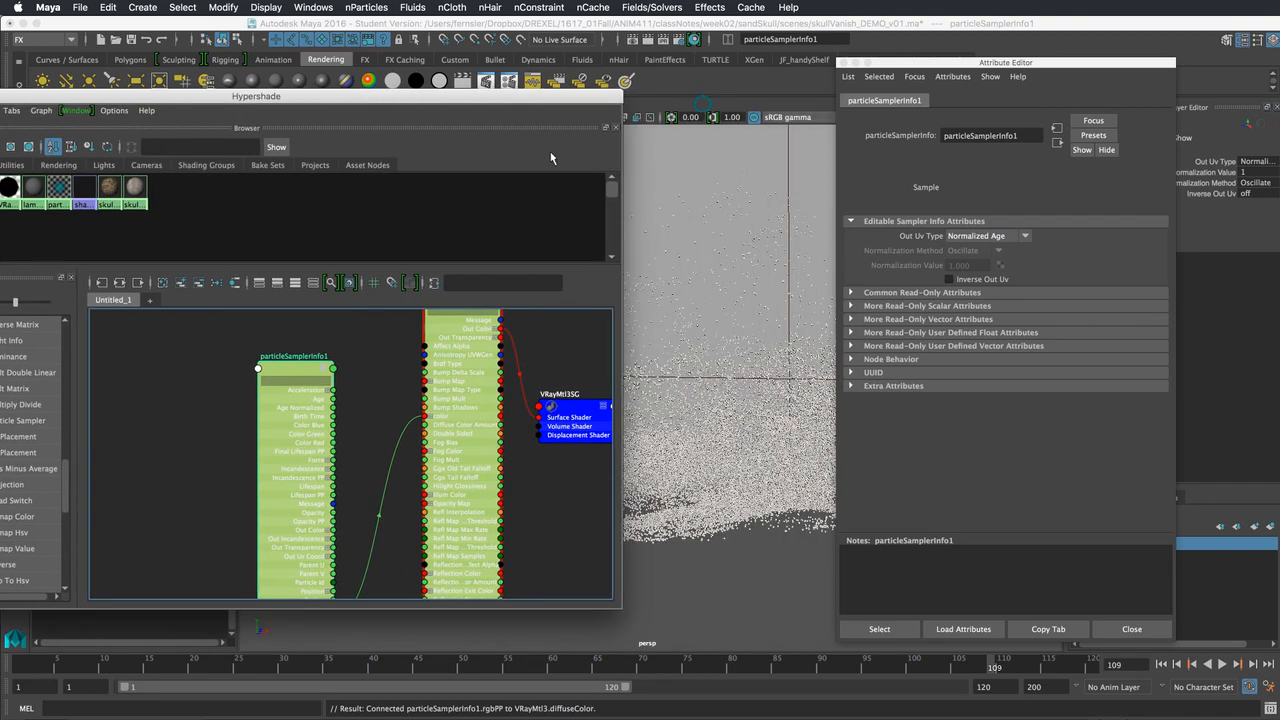
{"action": "left_click", "coordinate": [733, 342]}
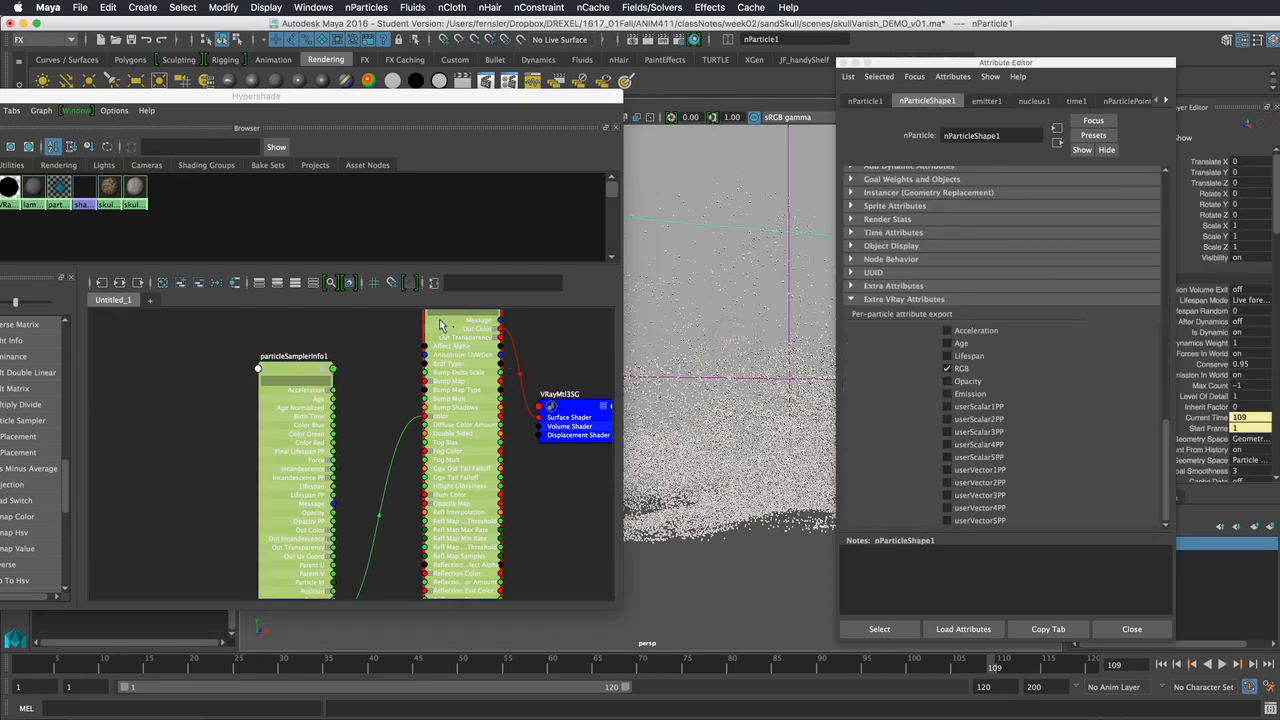
{"action": "middle_click_drag", "start_coordinate": [549, 336], "coordinate": [554, 390], "text": "alt"}
{"action": "right_click_drag", "start_coordinate": [459, 353], "coordinate": [454, 320]}
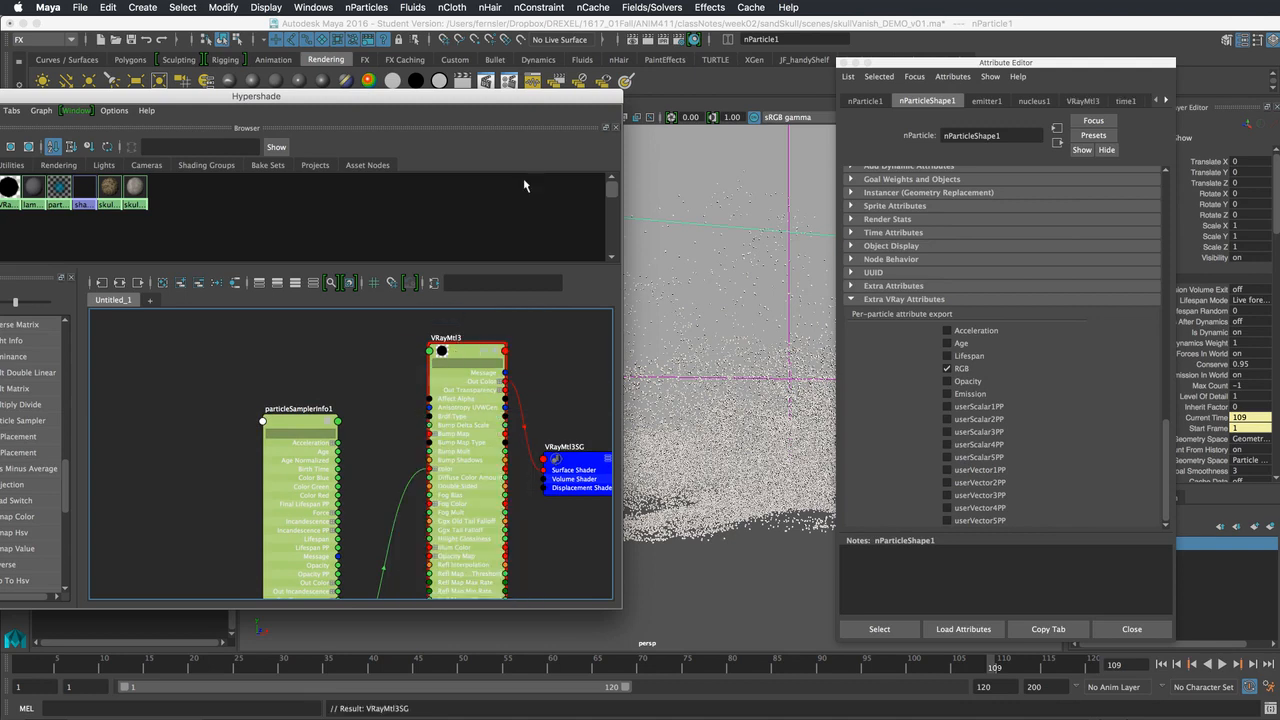
- Move the Hypershade out of the way, render frame 109 to examine the particle shading, and dismiss the frame buffer
{"action": "left_click_drag", "start_coordinate": [530, 98], "coordinate": [570, 718]}
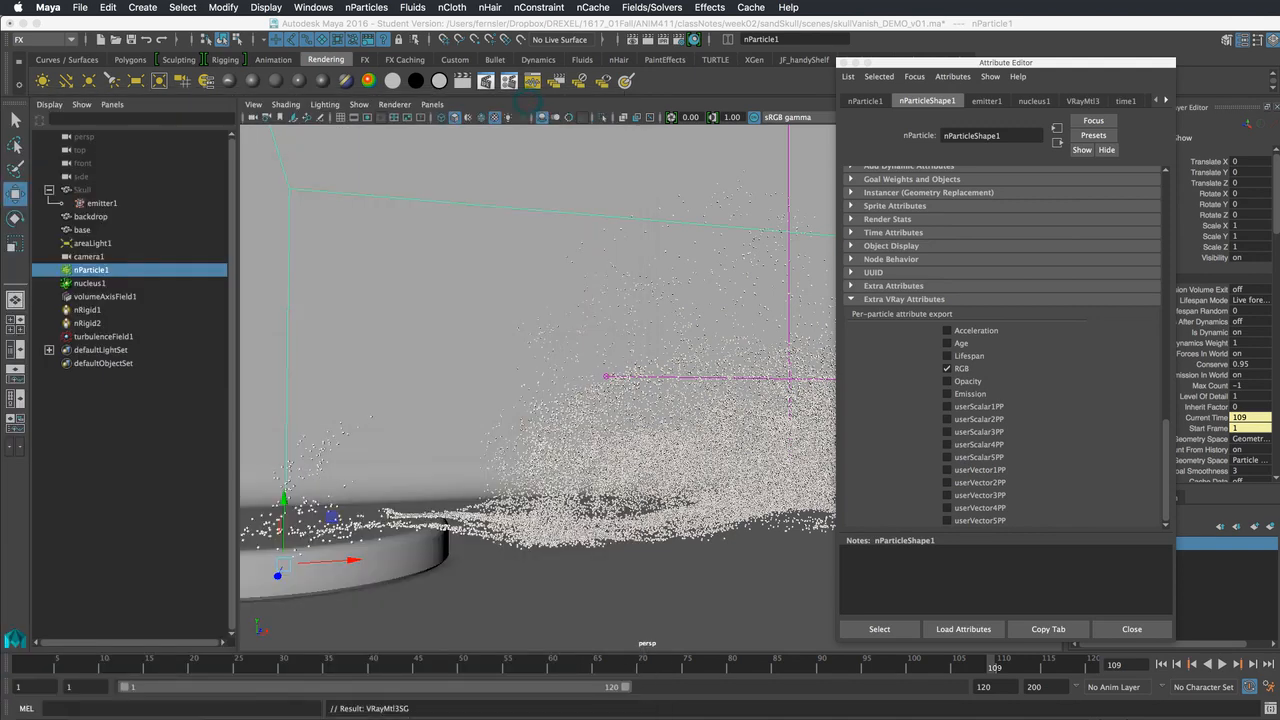
{"action": "left_click", "coordinate": [649, 40]}
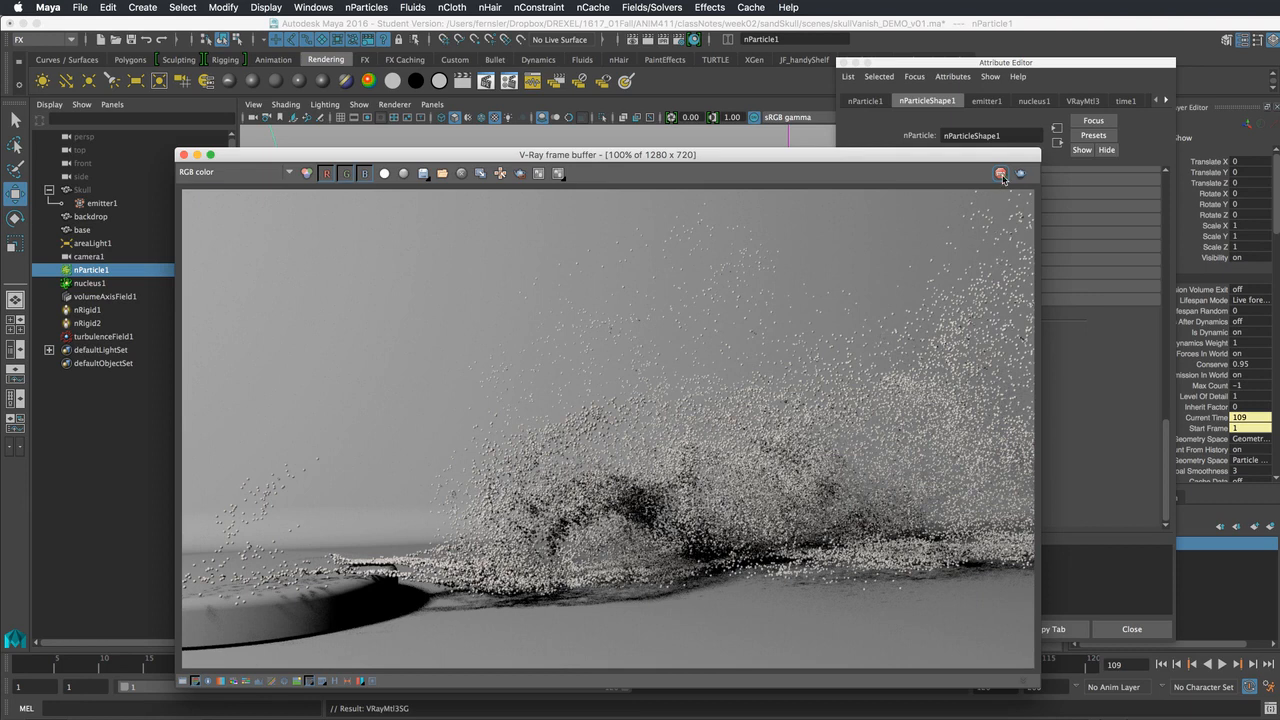
{"action": "left_click", "coordinate": [183, 155]}
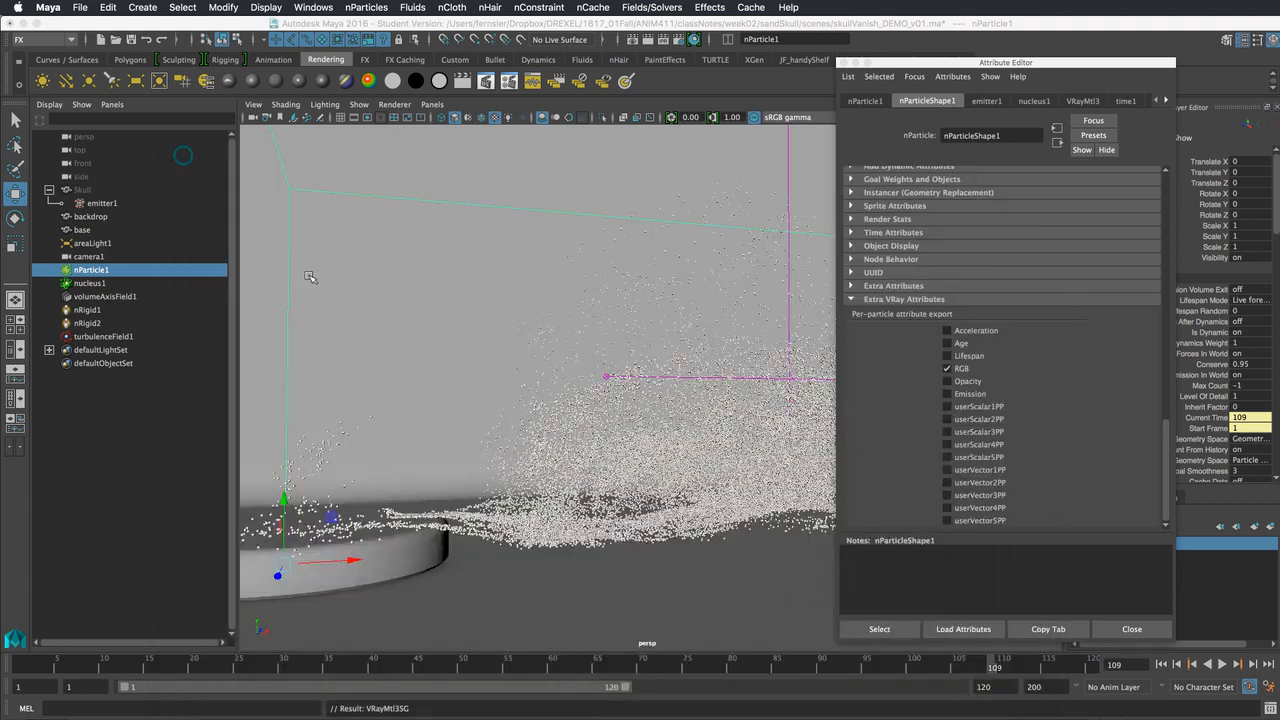
- Return to frame 1, look through camera1 with its resolution gate, and play the simulation to frame 33
{"action": "left_click", "coordinate": [1161, 664]}
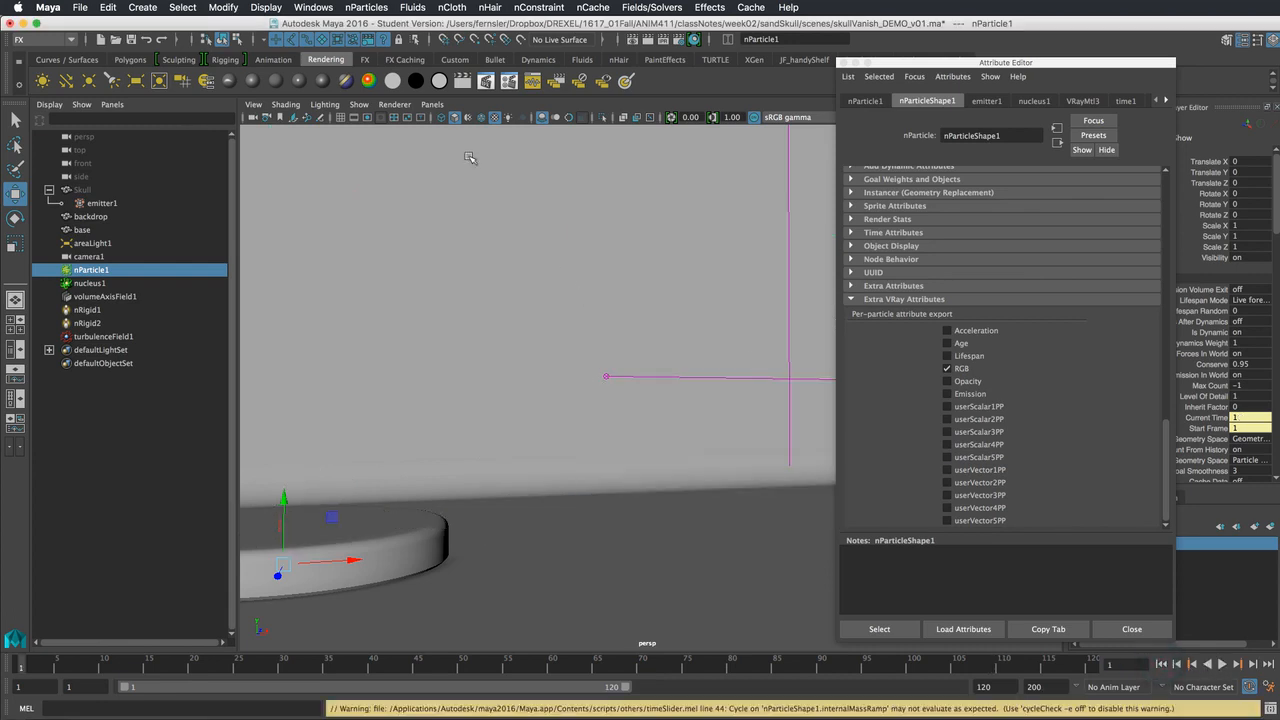
{"action": "left_click", "coordinate": [432, 104]}
{"action": "mouse_move", "coordinate": [455, 118]}
{"action": "left_click", "coordinate": [588, 118]}
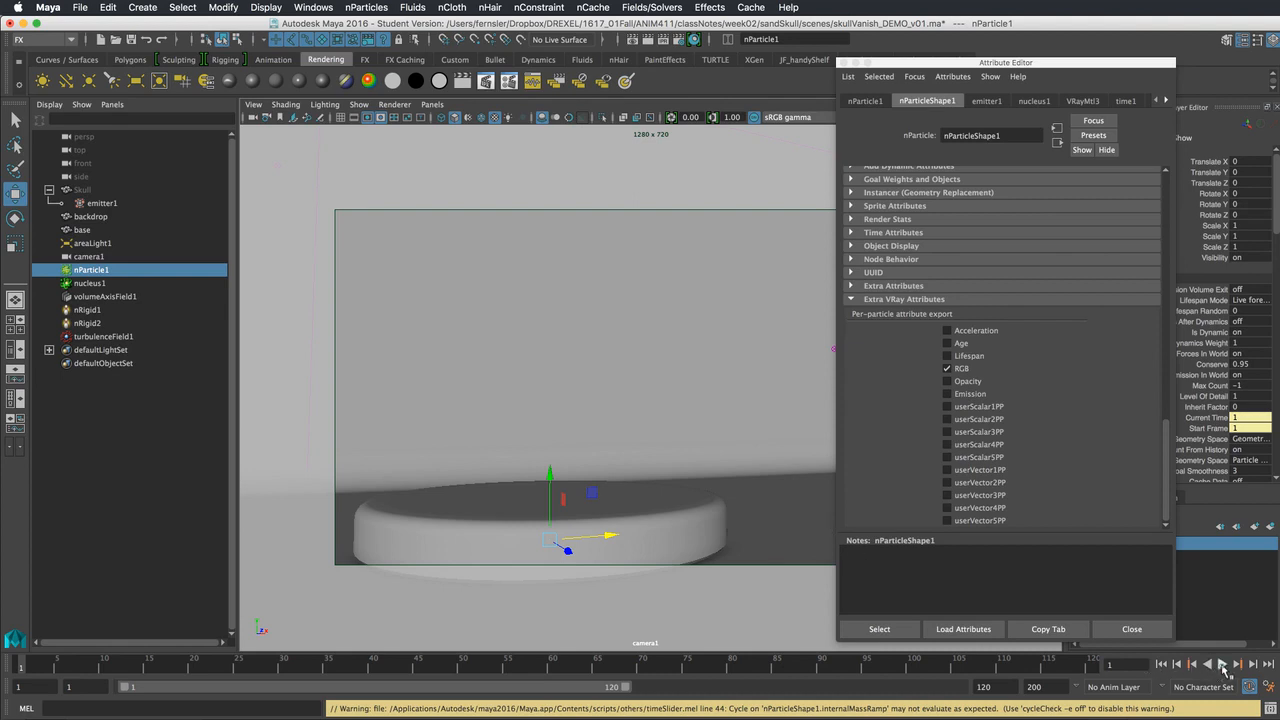
{"action": "left_click", "coordinate": [1221, 664]}
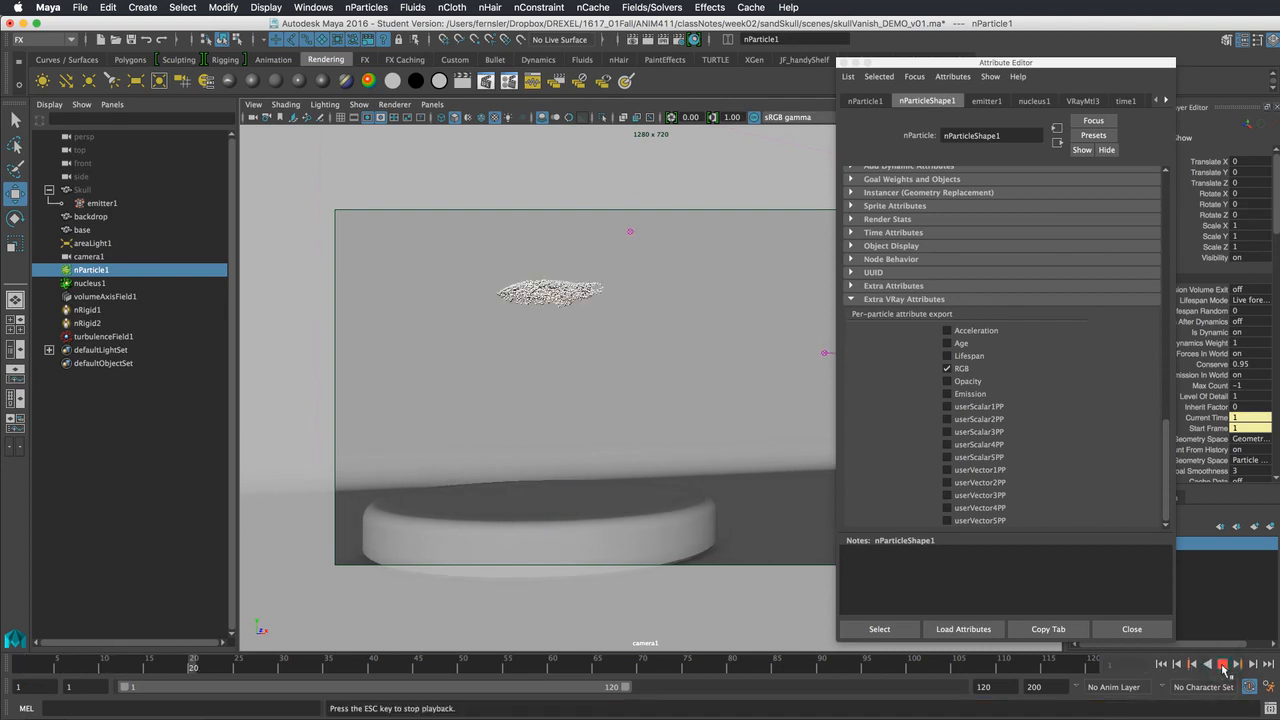
{"action": "left_click", "coordinate": [1222, 664]}
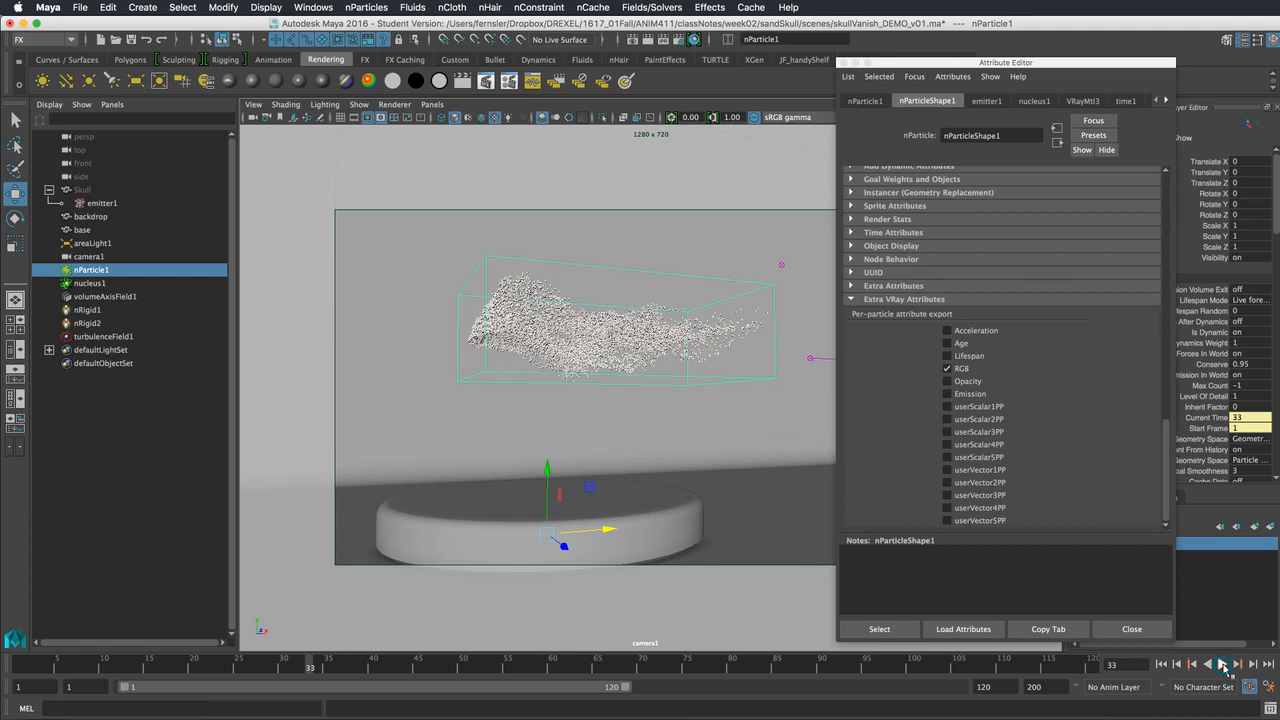
- Render frame 33 through camera1 and examine the particle colors
{"action": "left_click", "coordinate": [650, 40]}
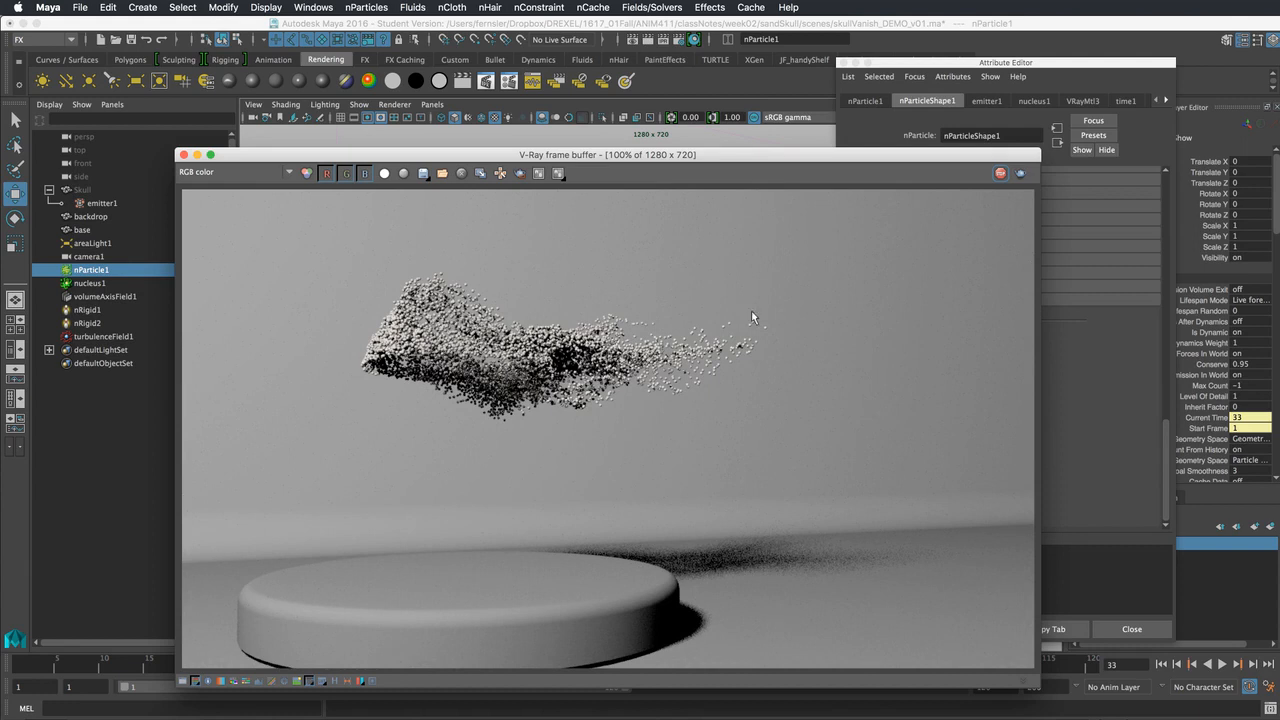
{"action": "left_click_drag", "start_coordinate": [881, 155], "coordinate": [734, 92]}
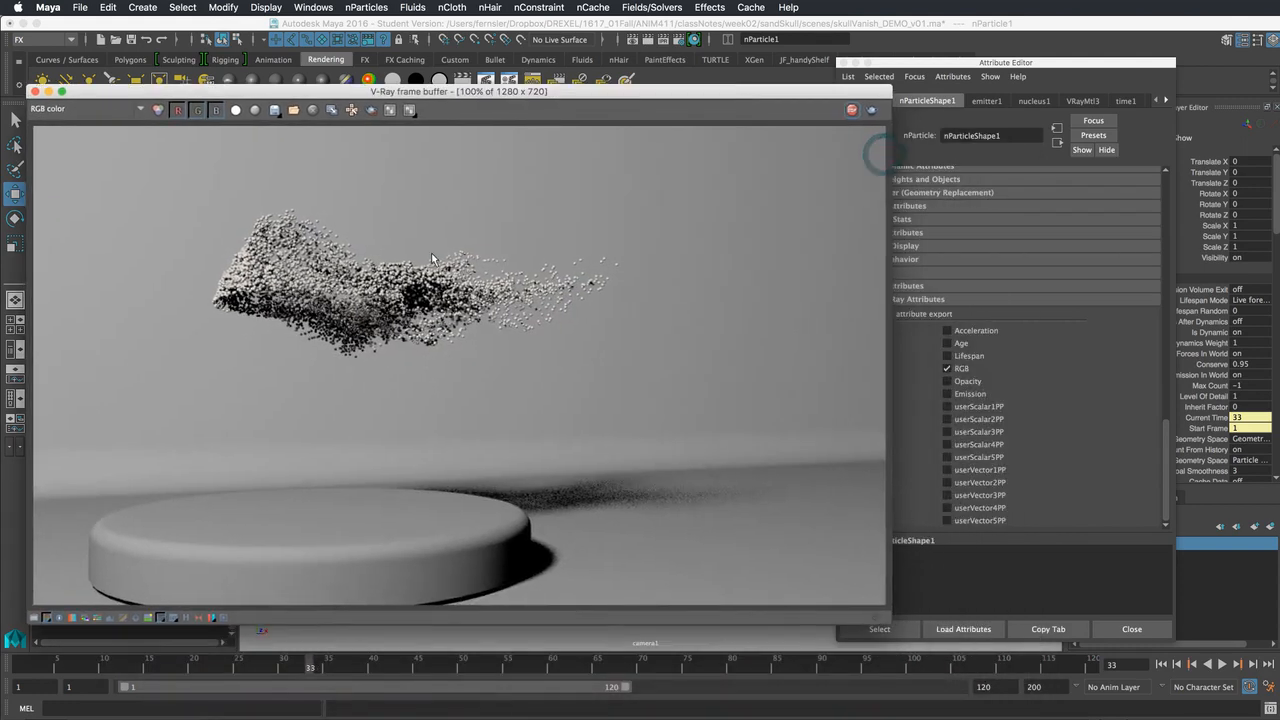
{"action": "left_click_drag", "start_coordinate": [850, 92], "coordinate": [795, 82]}
- Unhide the Skull and render frame 33 again to compare it with the particles
{"action": "left_click_drag", "start_coordinate": [560, 82], "coordinate": [890, 90]}
{"action": "left_click", "coordinate": [110, 190]}
{"action": "key", "text": "shift+h"}
{"action": "left_click_drag", "start_coordinate": [423, 96], "coordinate": [753, 229]}
{"action": "double_click", "coordinate": [753, 224]}
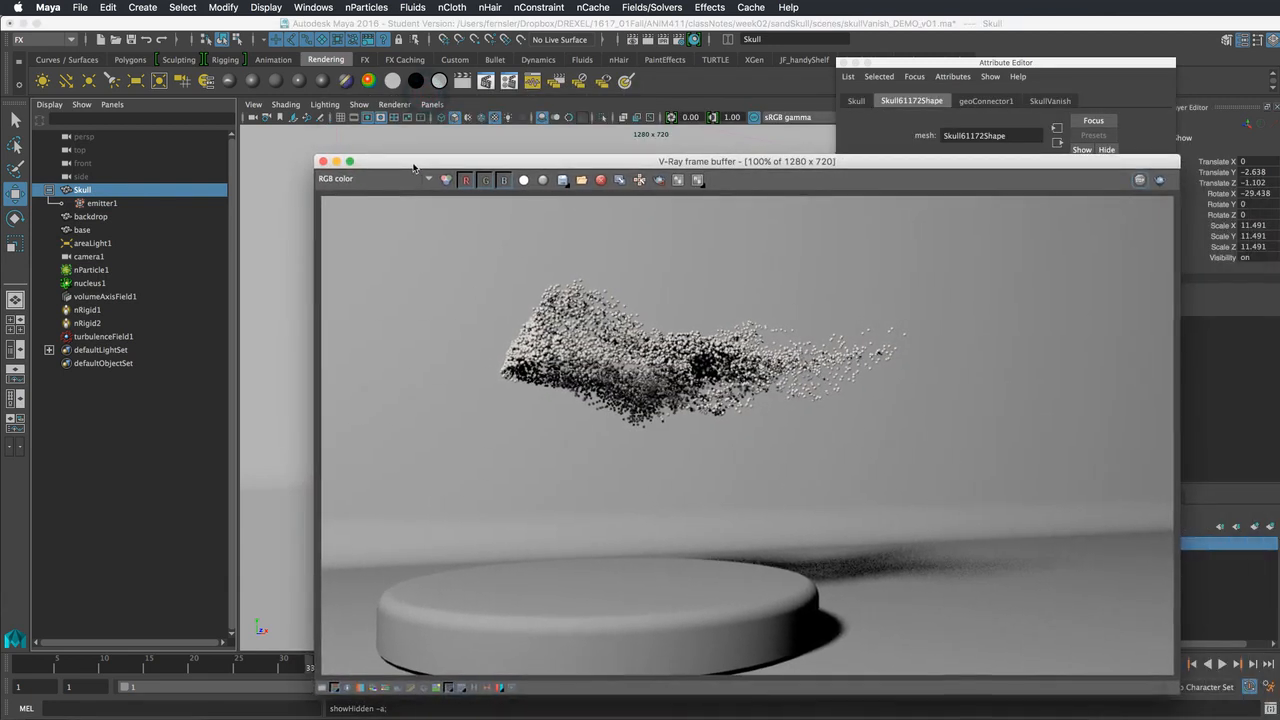
{"action": "left_click", "coordinate": [1064, 160]}
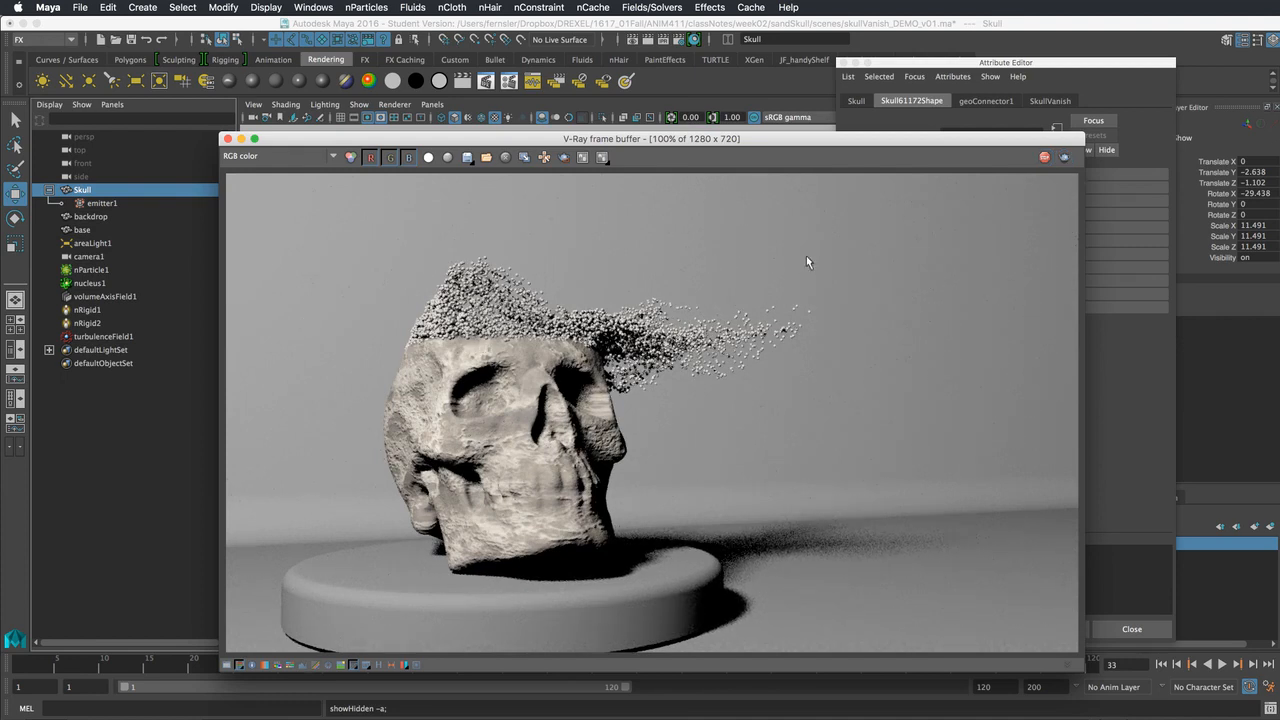
{"action": "left_click_drag", "start_coordinate": [1021, 141], "coordinate": [805, 121]}
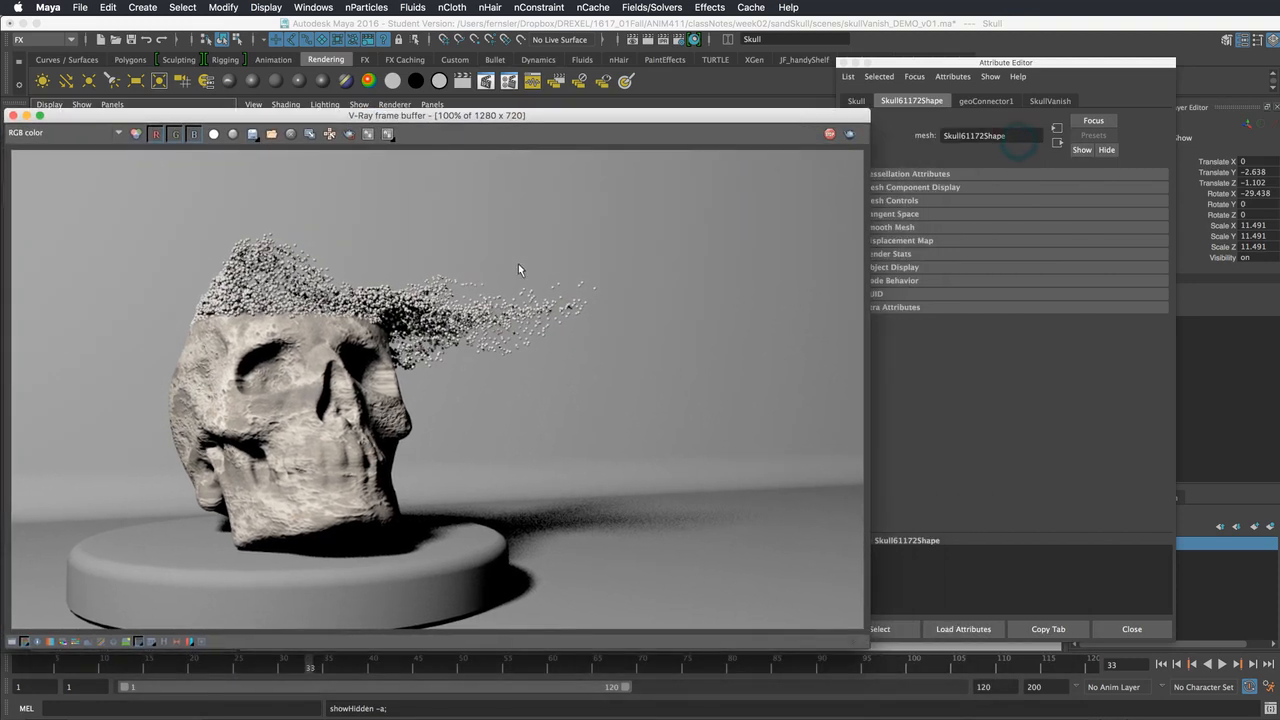
{"action": "left_click_drag", "start_coordinate": [967, 64], "coordinate": [1015, 60]}
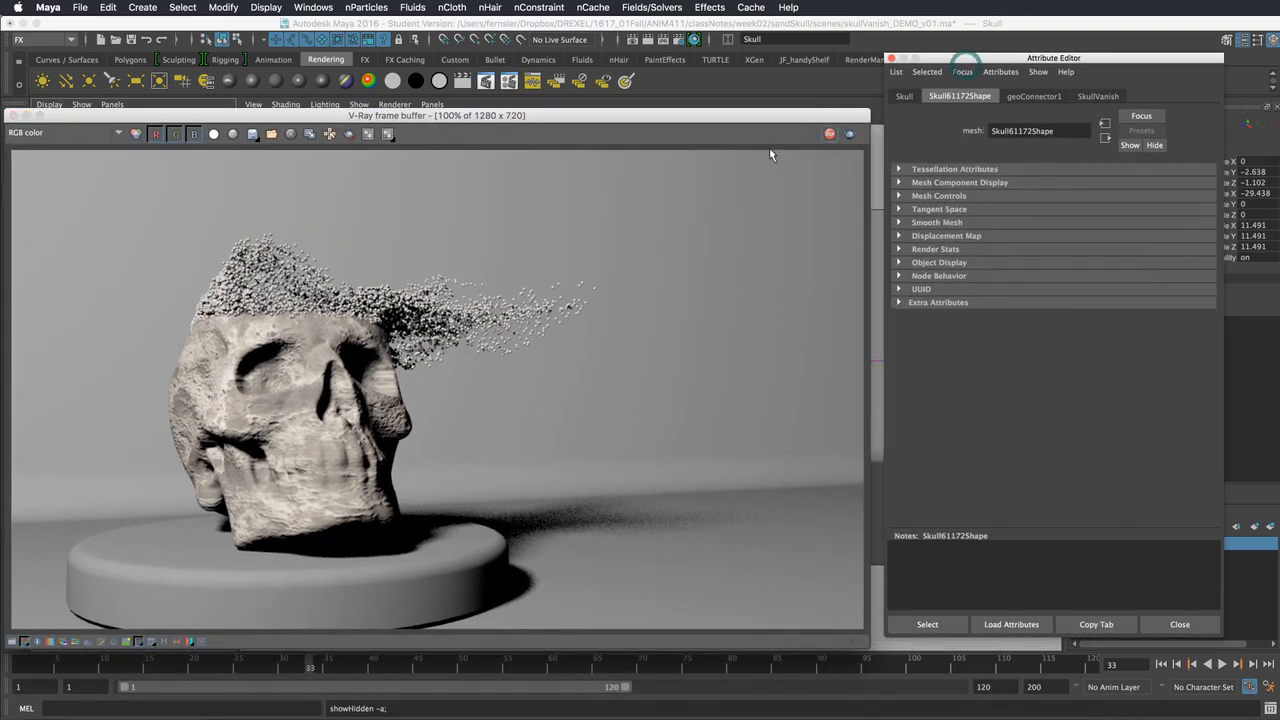
- Set the nParticle Radius to 0.030 and render frame 33 again
{"action": "left_click_drag", "start_coordinate": [730, 130], "coordinate": [781, 410]}
{"action": "left_click", "coordinate": [667, 318]}
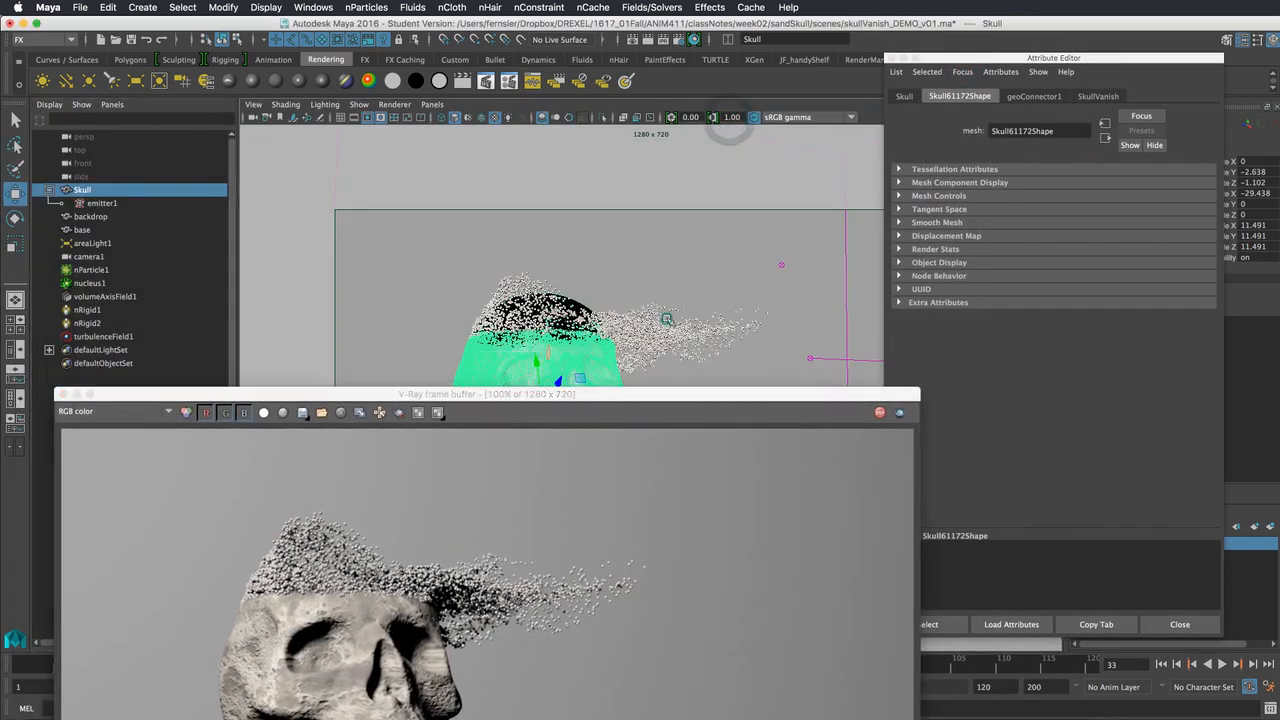
{"action": "left_click", "coordinate": [658, 333]}
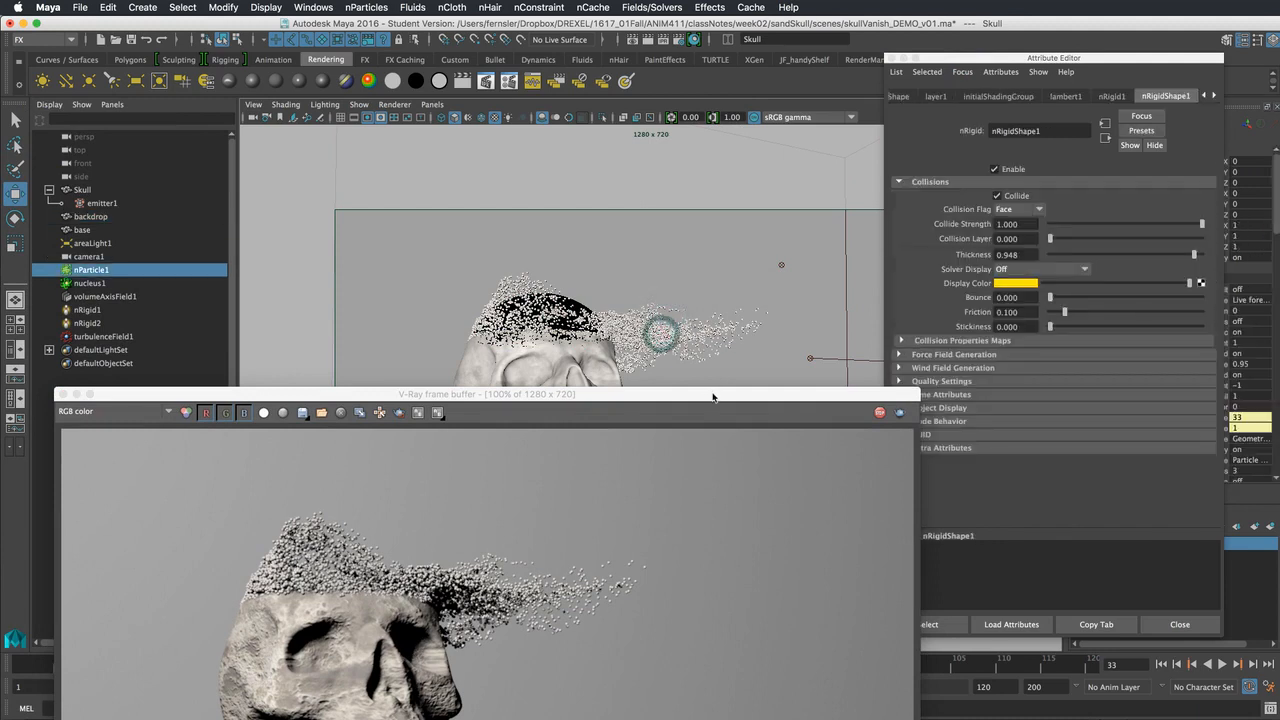
{"action": "left_click_drag", "start_coordinate": [712, 393], "coordinate": [713, 164]}
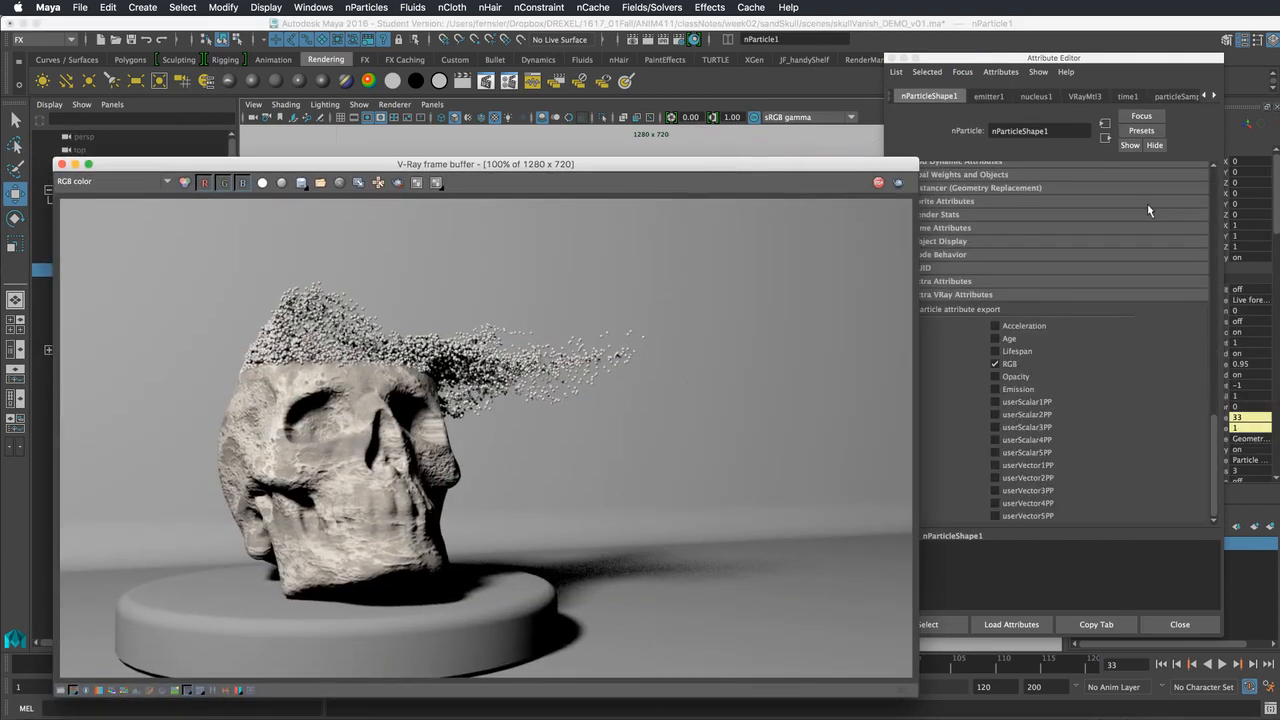
{"action": "left_click", "coordinate": [1215, 185]}
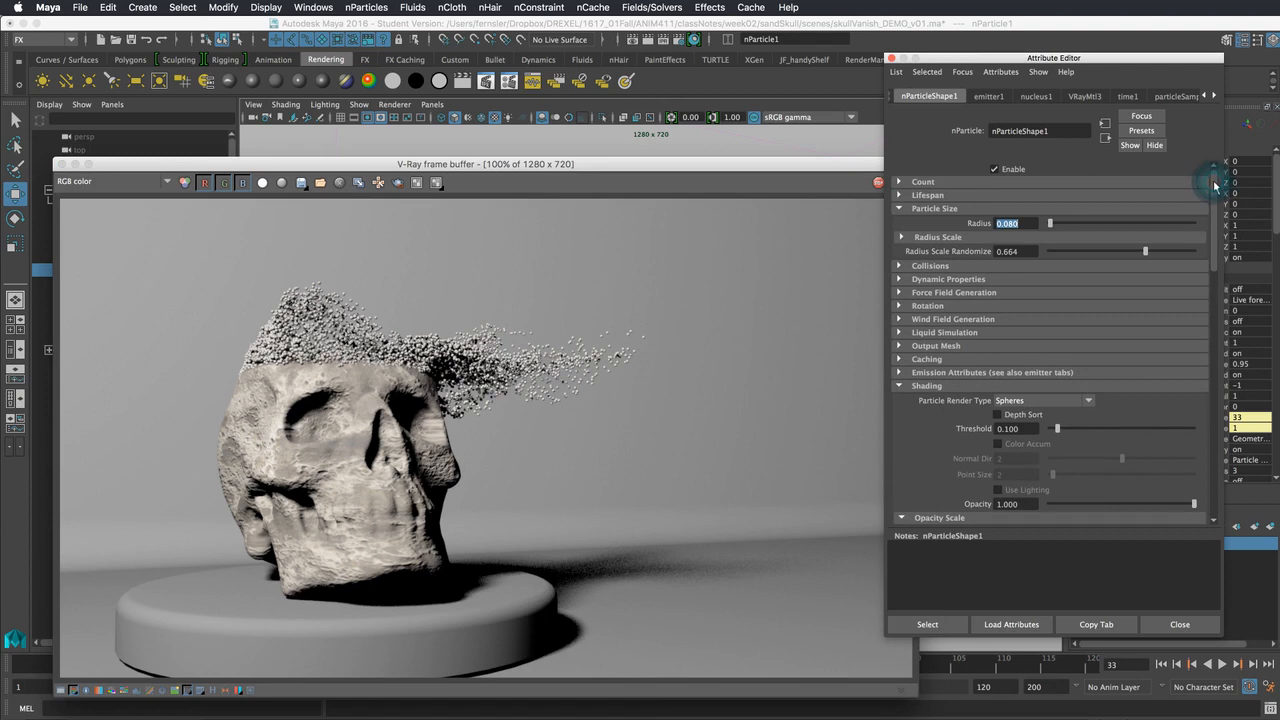
{"action": "left_click_drag", "start_coordinate": [1215, 185], "coordinate": [1207, 122]}
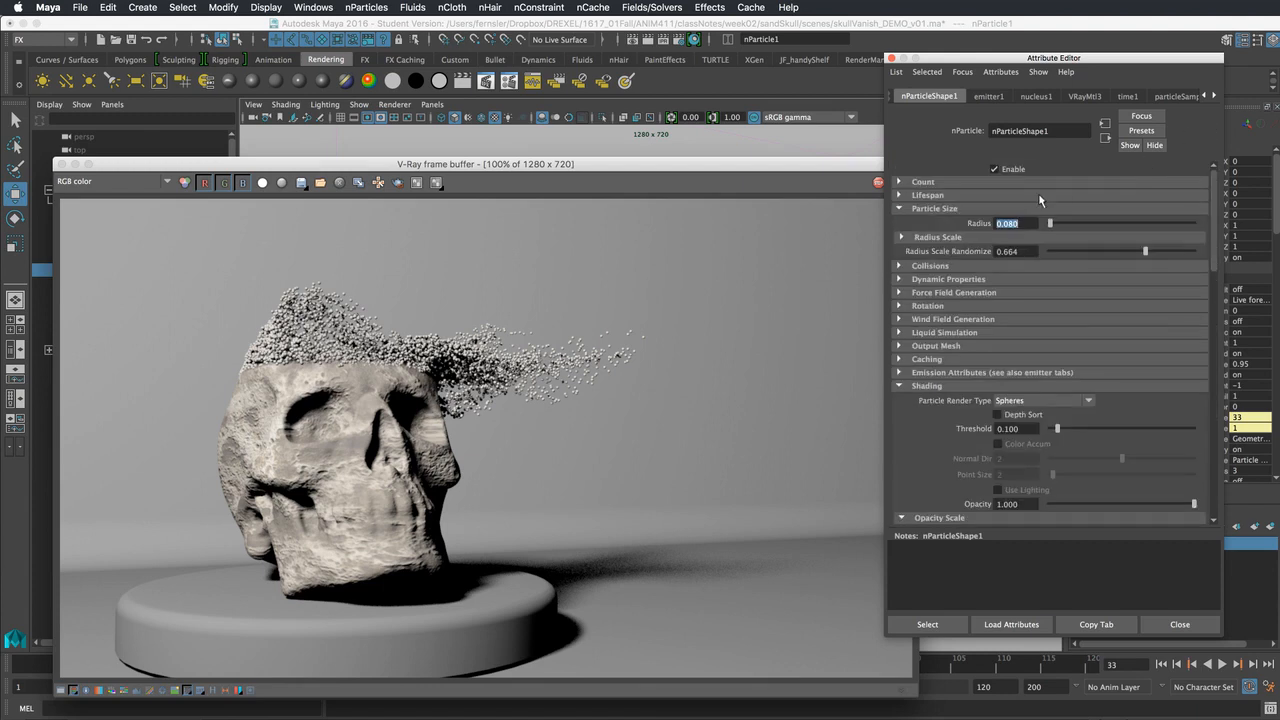
{"action": "left_click_drag", "start_coordinate": [1022, 224], "coordinate": [1009, 224]}
{"action": "key", "text": "Return"}
{"action": "left_click_drag", "start_coordinate": [839, 164], "coordinate": [899, 118]}
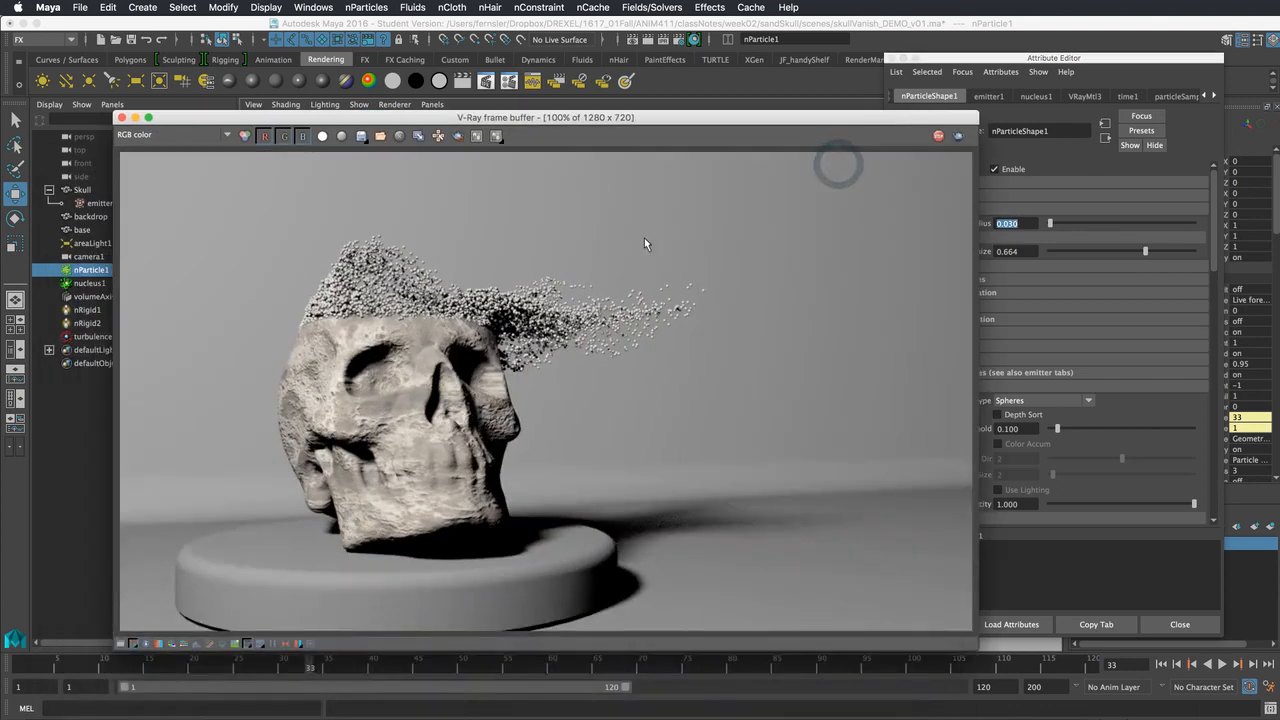
{"action": "left_click", "coordinate": [938, 136]}
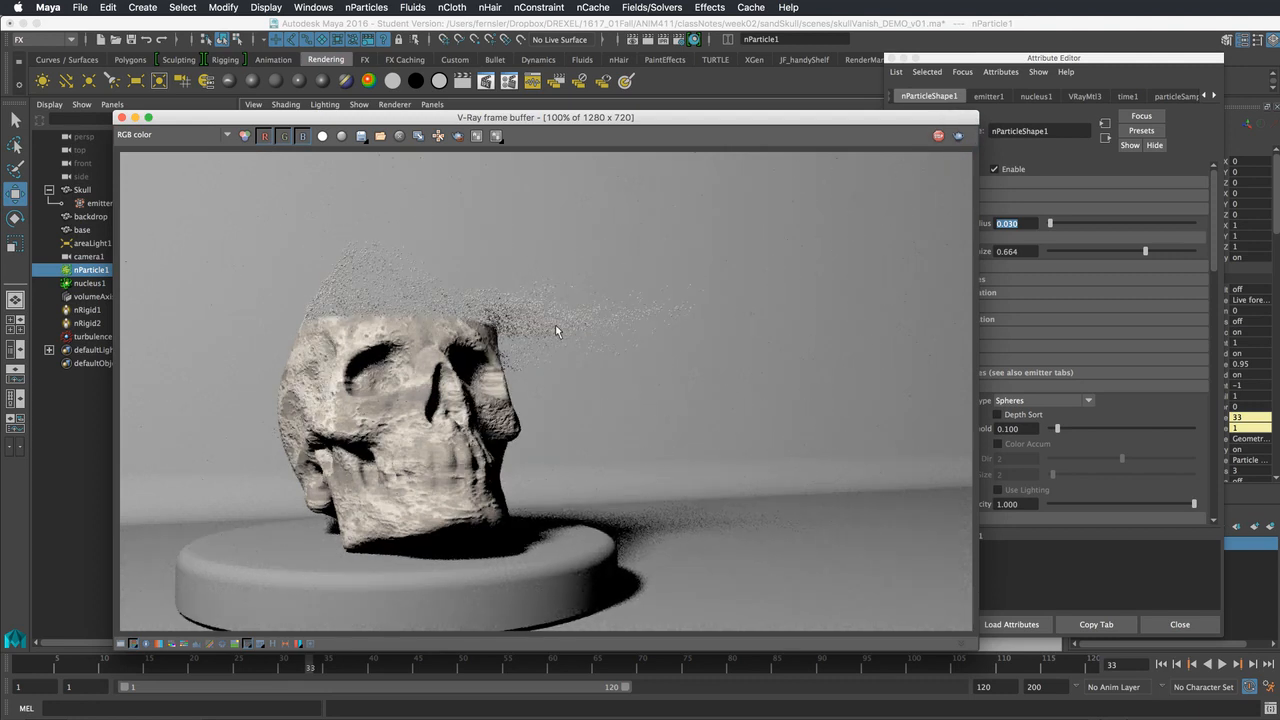
- Stop the render, close the frame buffer and set emitter1's Rate (Particles/Sec) to 500000
{"action": "left_click", "coordinate": [938, 133]}
{"action": "left_click_drag", "start_coordinate": [937, 121], "coordinate": [992, 180]}
{"action": "left_click", "coordinate": [190, 177]}
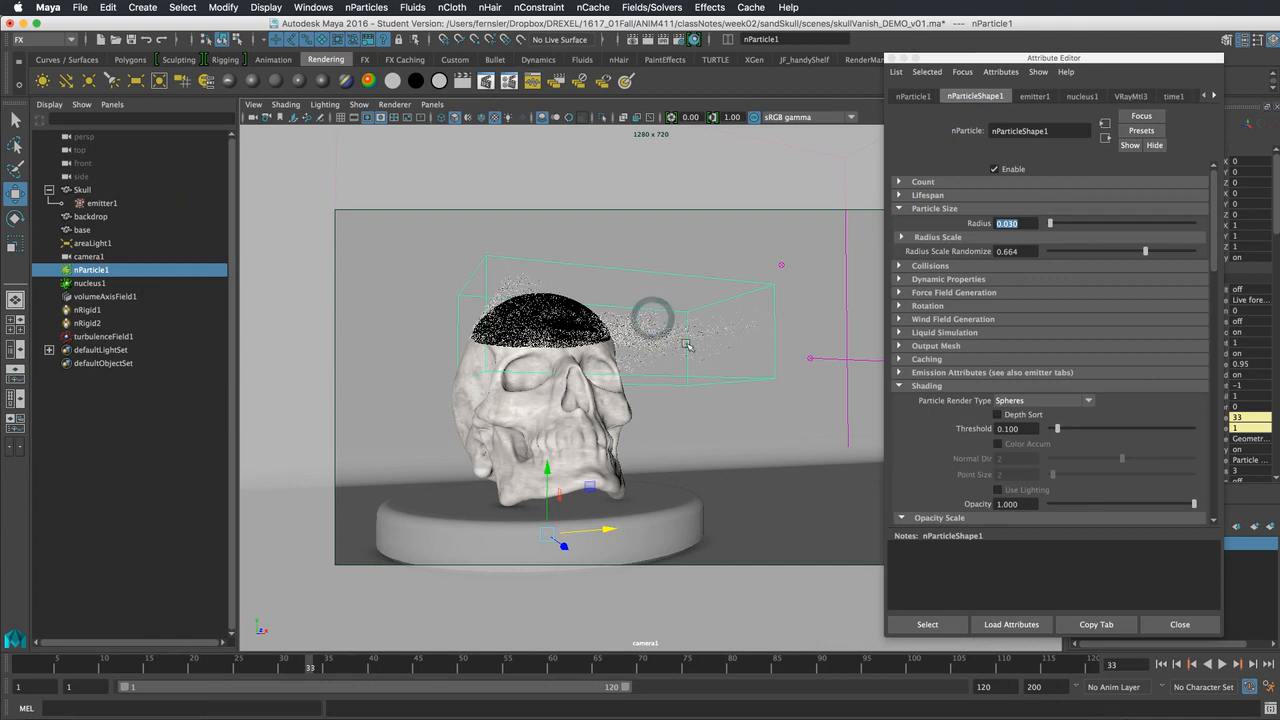
{"action": "left_click", "coordinate": [1034, 96]}
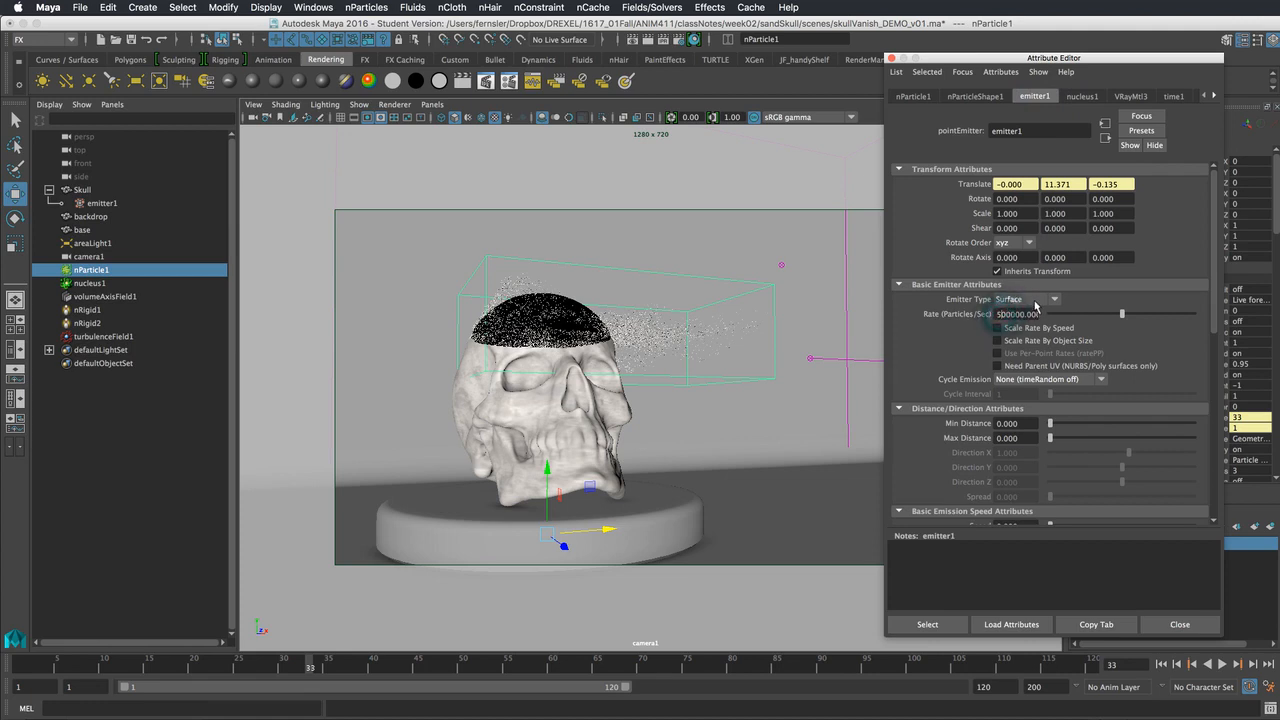
{"action": "left_click_drag", "start_coordinate": [1001, 314], "coordinate": [1035, 302]}
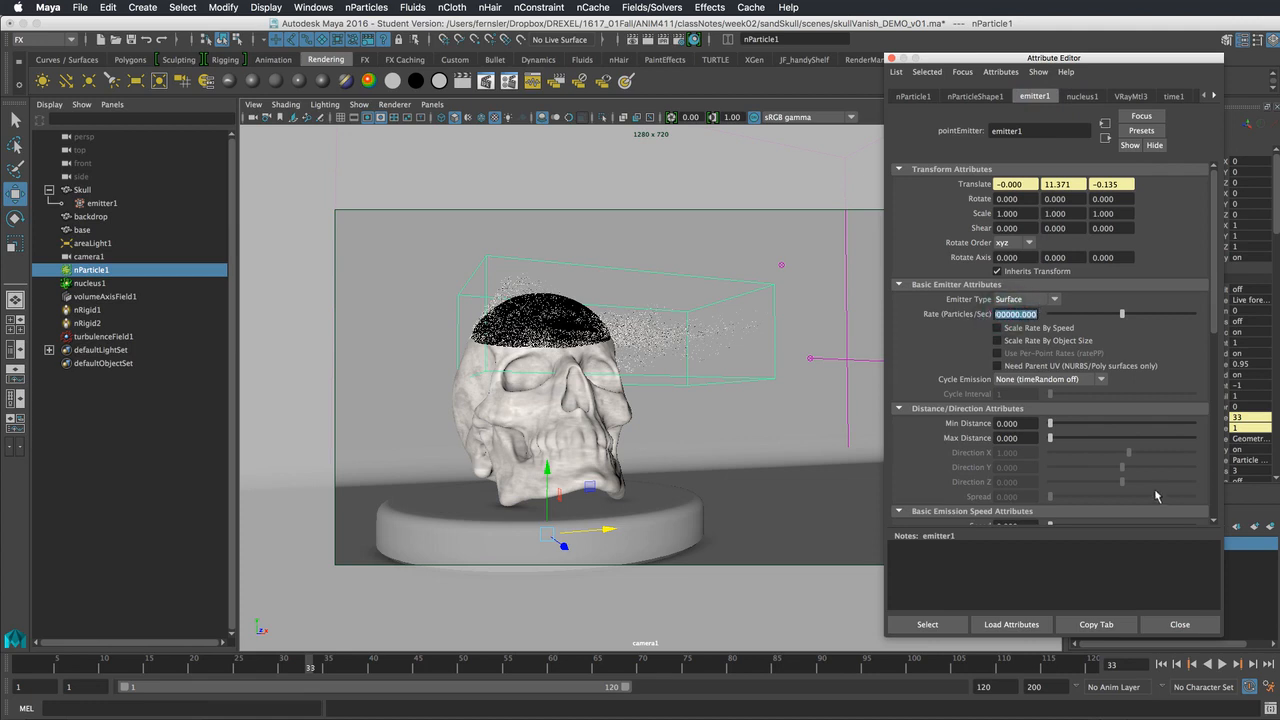
- Return to the first frame and replay the particle simulation up to frame 36
{"action": "left_click", "coordinate": [1161, 664]}
{"action": "left_click", "coordinate": [1221, 664]}
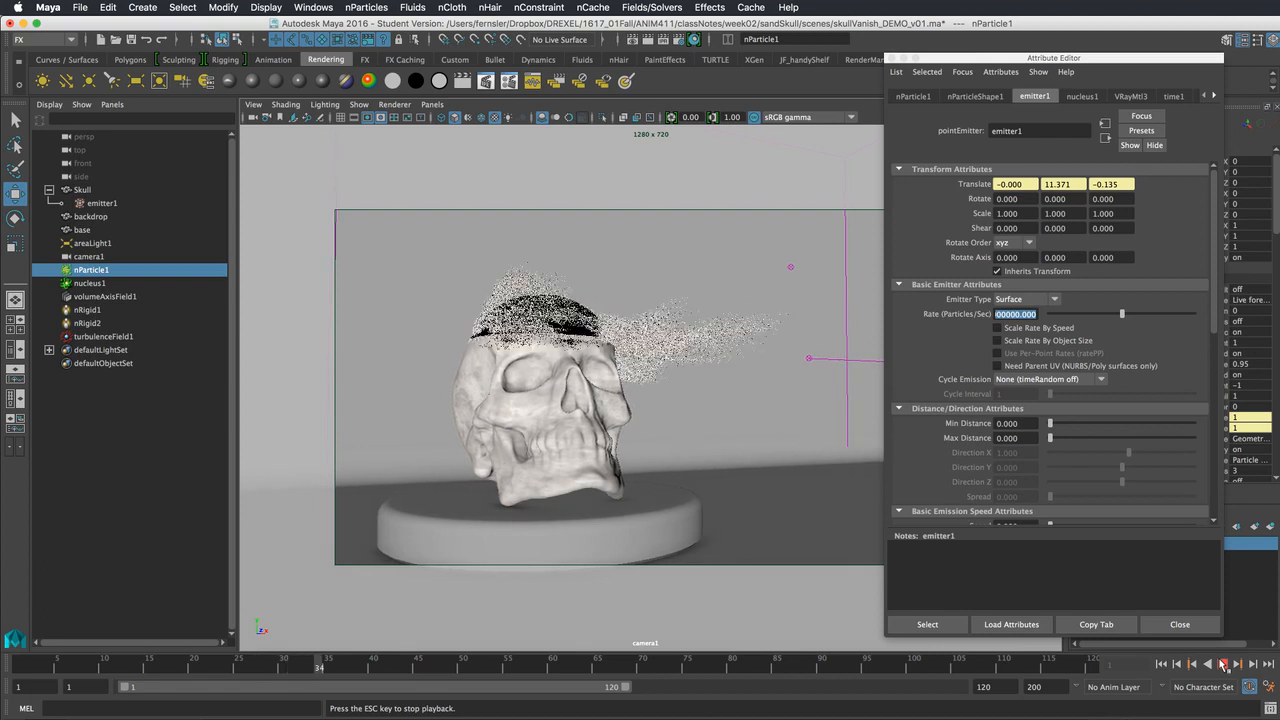
{"action": "left_click", "coordinate": [1223, 665]}
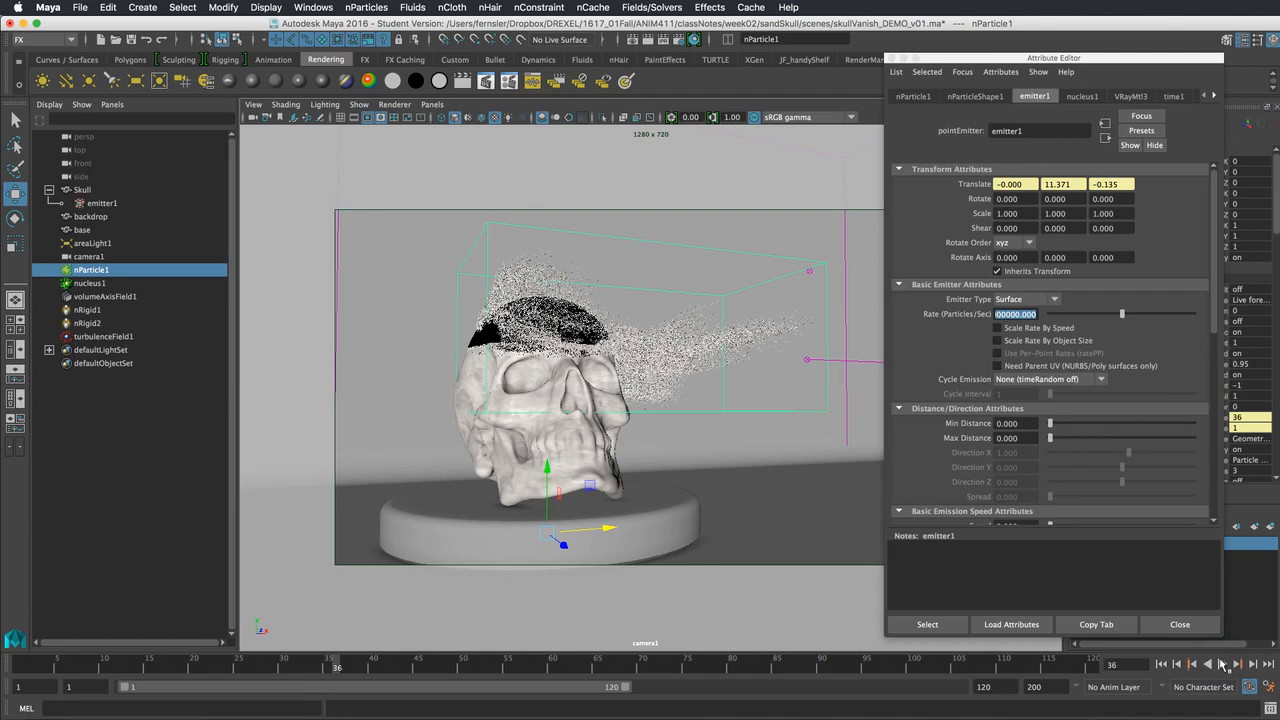
- Render frame 36 in V-Ray and examine the density of the particle cloud
{"action": "left_click", "coordinate": [648, 40]}
{"action": "left_click", "coordinate": [648, 40]}
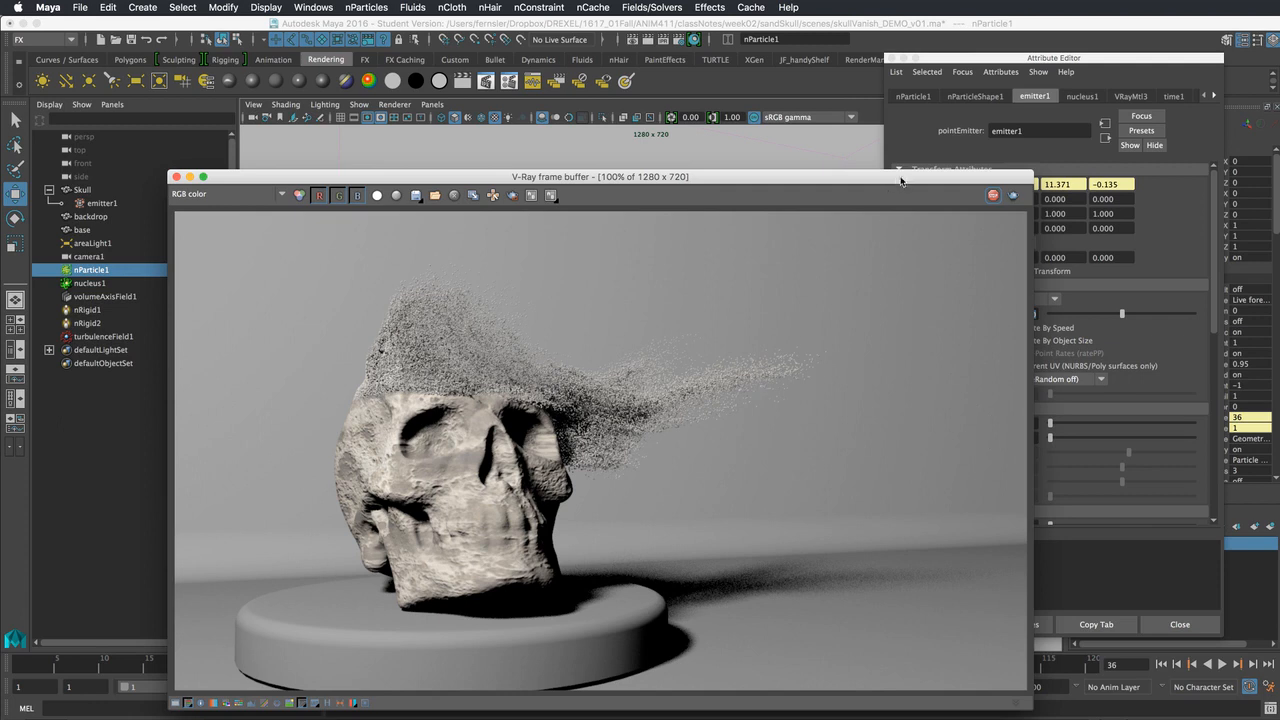
{"action": "left_click_drag", "start_coordinate": [900, 181], "coordinate": [802, 119]}
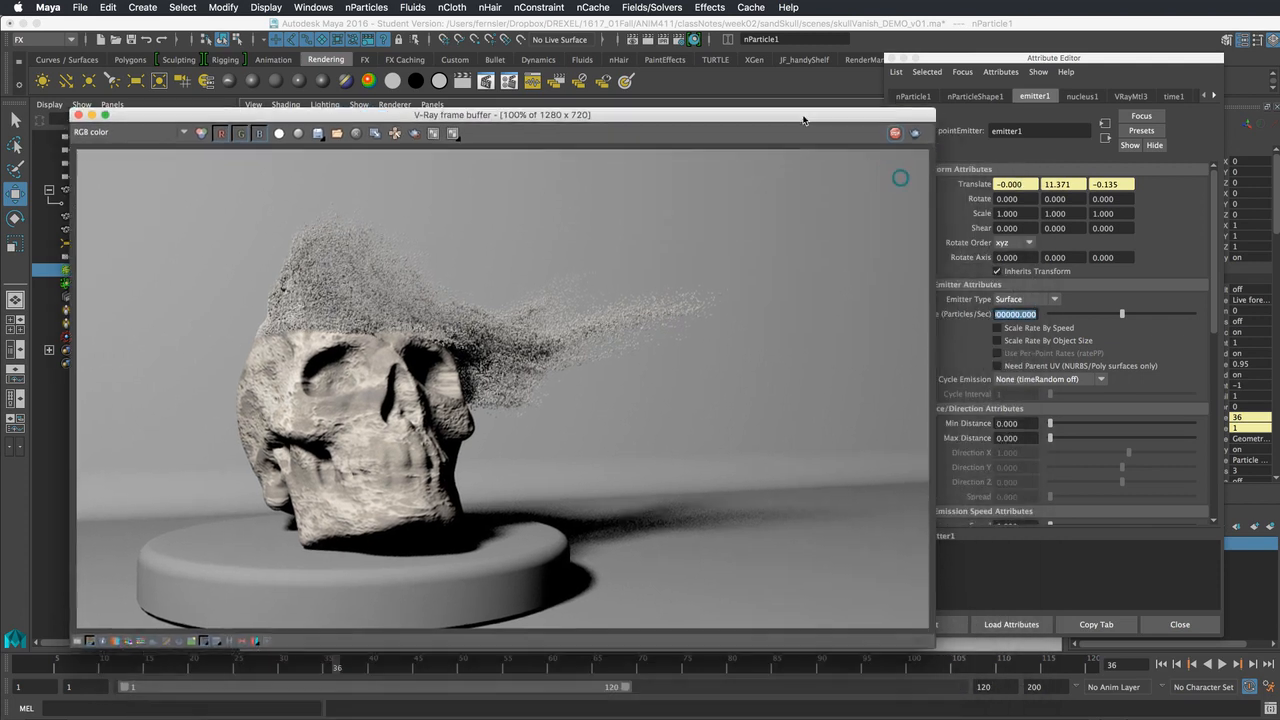
{"action": "left_click", "coordinate": [896, 134]}
{"action": "left_click_drag", "start_coordinate": [804, 118], "coordinate": [766, 114]}
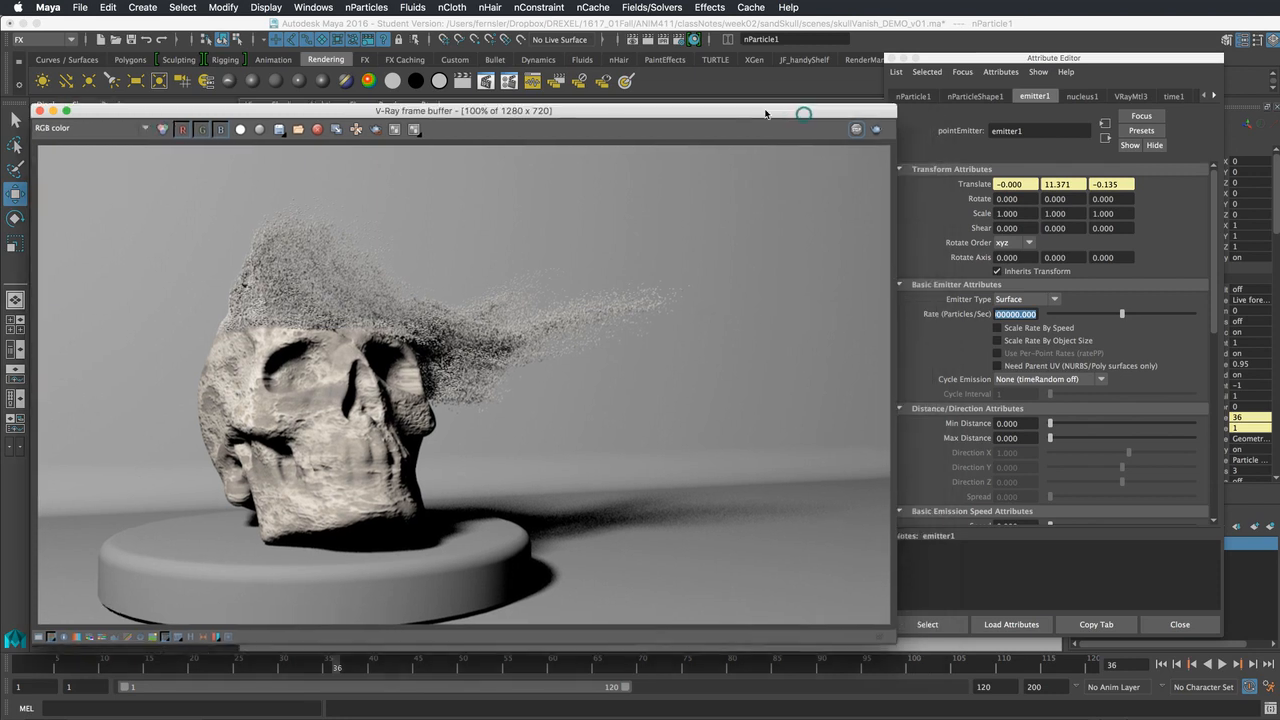
- Turn on Motion blur in the V-Ray camera render settings and close the settings
{"action": "left_click", "coordinate": [677, 40]}
{"action": "left_click_drag", "start_coordinate": [1153, 82], "coordinate": [909, 61]}
{"action": "left_click", "coordinate": [951, 495]}
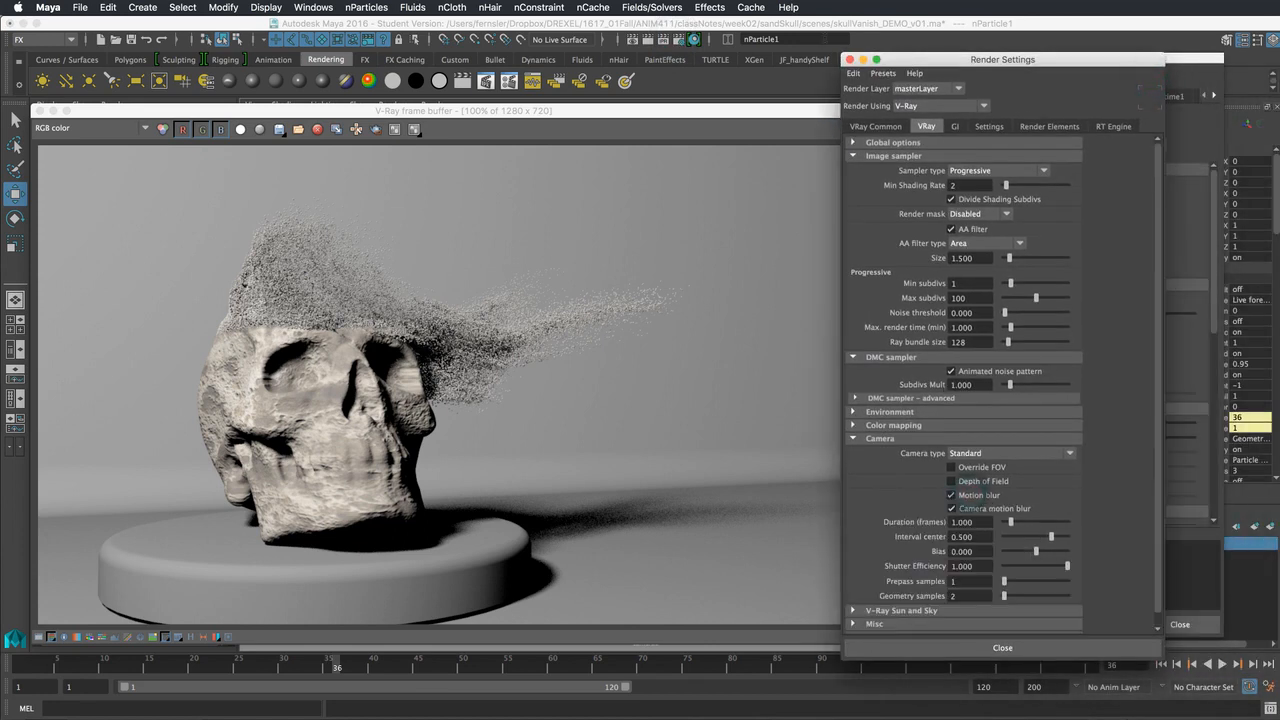
{"action": "left_click", "coordinate": [850, 60]}
- Render frame 36 again to examine the motion-blurred particles, and close the frame buffer
{"action": "left_click_drag", "start_coordinate": [772, 115], "coordinate": [865, 62]}
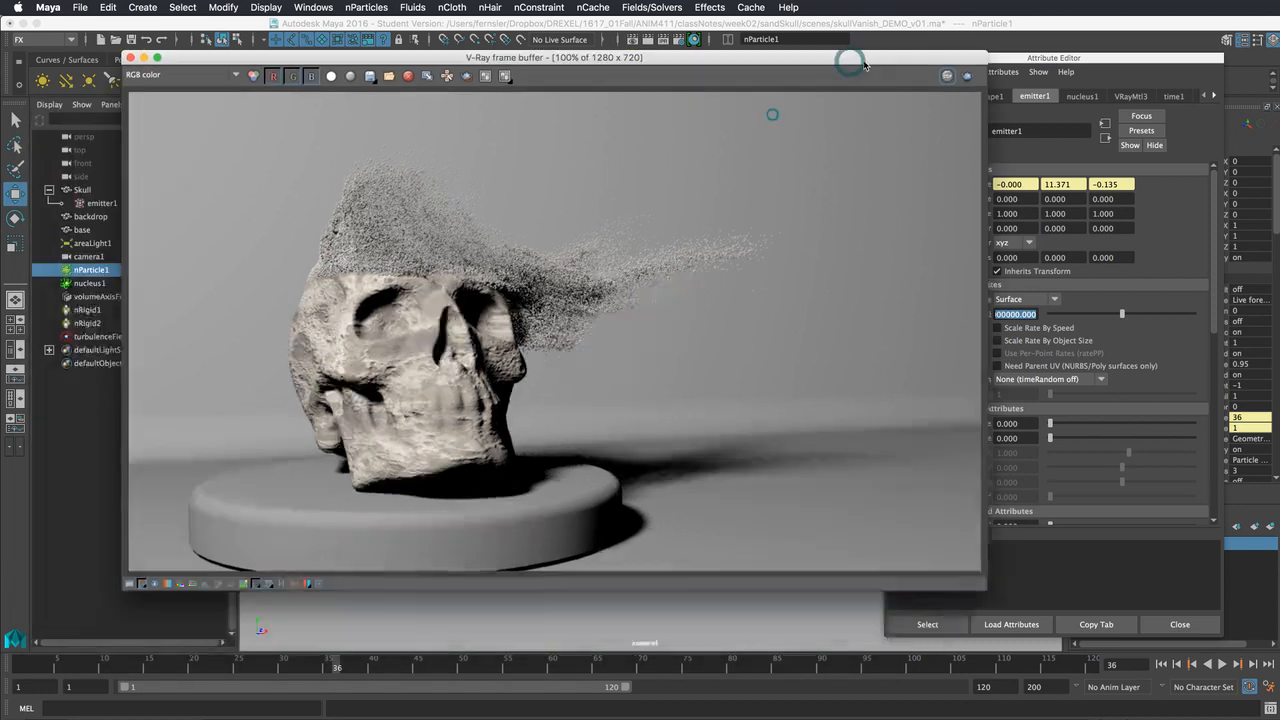
{"action": "left_click", "coordinate": [963, 77]}
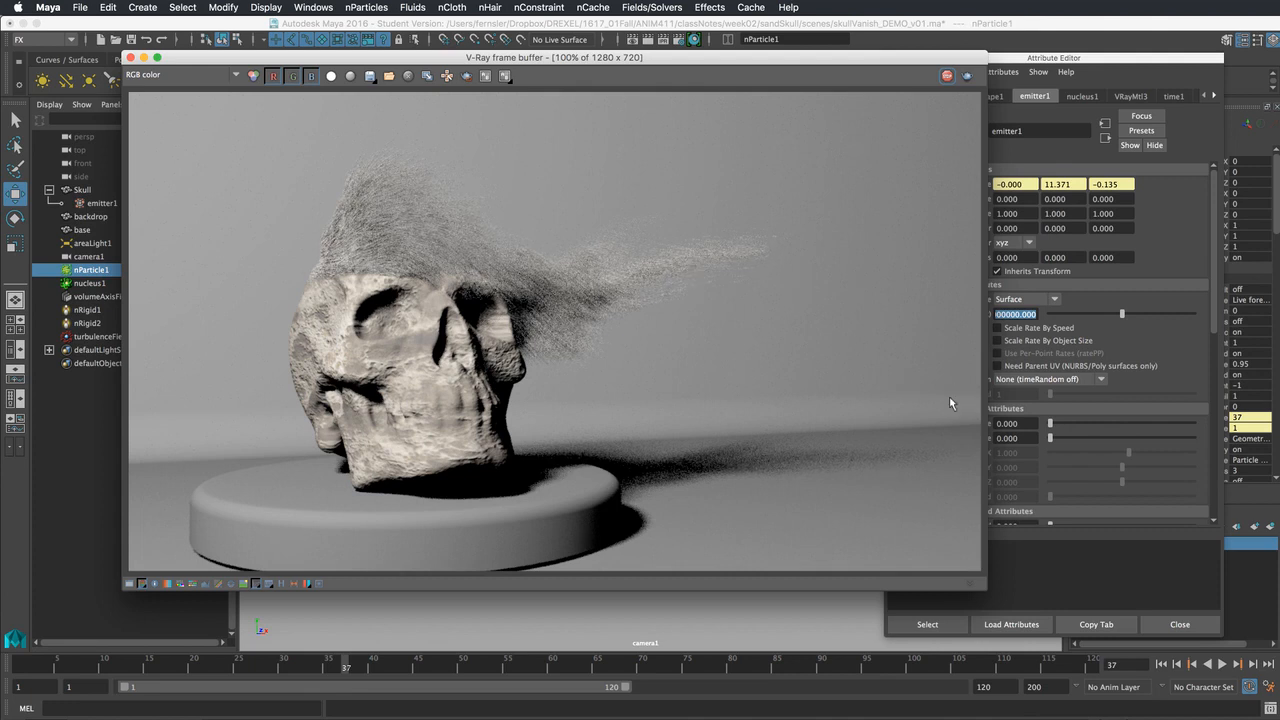
{"action": "mouse_move", "coordinate": [884, 60]}
{"action": "left_mouse_down"}
{"action": "mouse_move", "coordinate": [858, 62]}
{"action": "mouse_move", "coordinate": [879, 63]}
{"action": "left_mouse_up"}
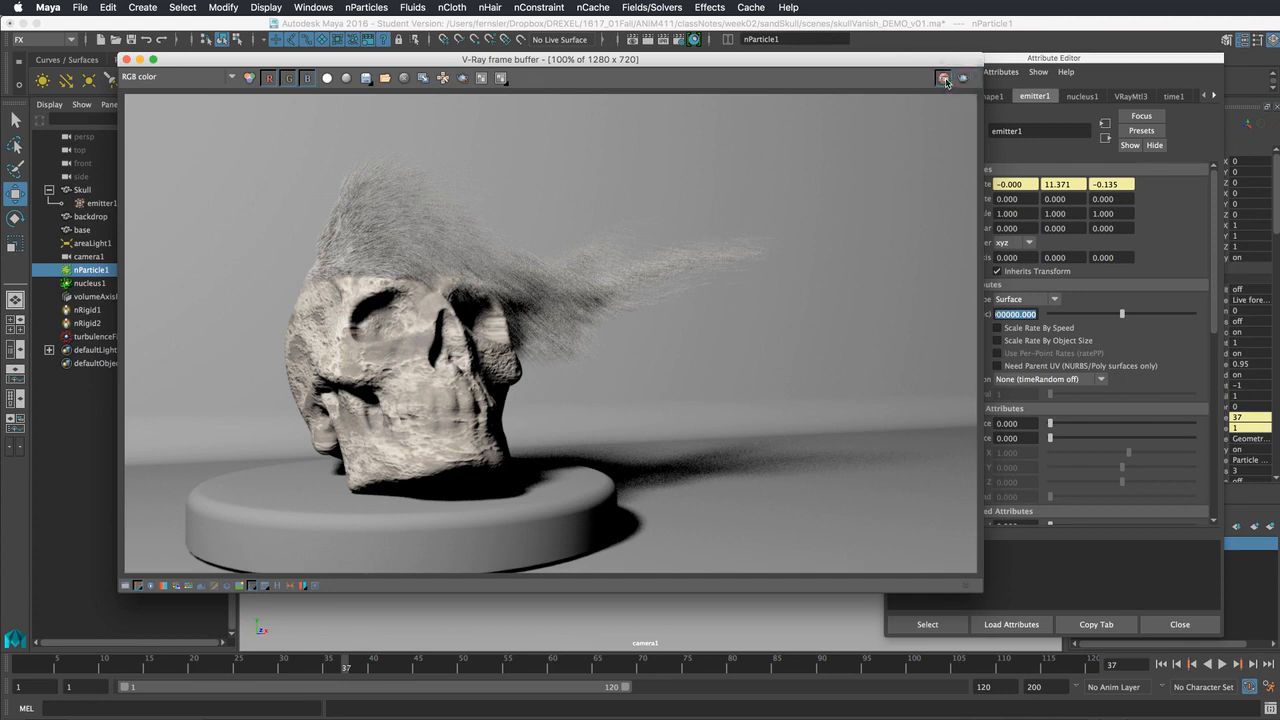
{"action": "left_click", "coordinate": [126, 60]}
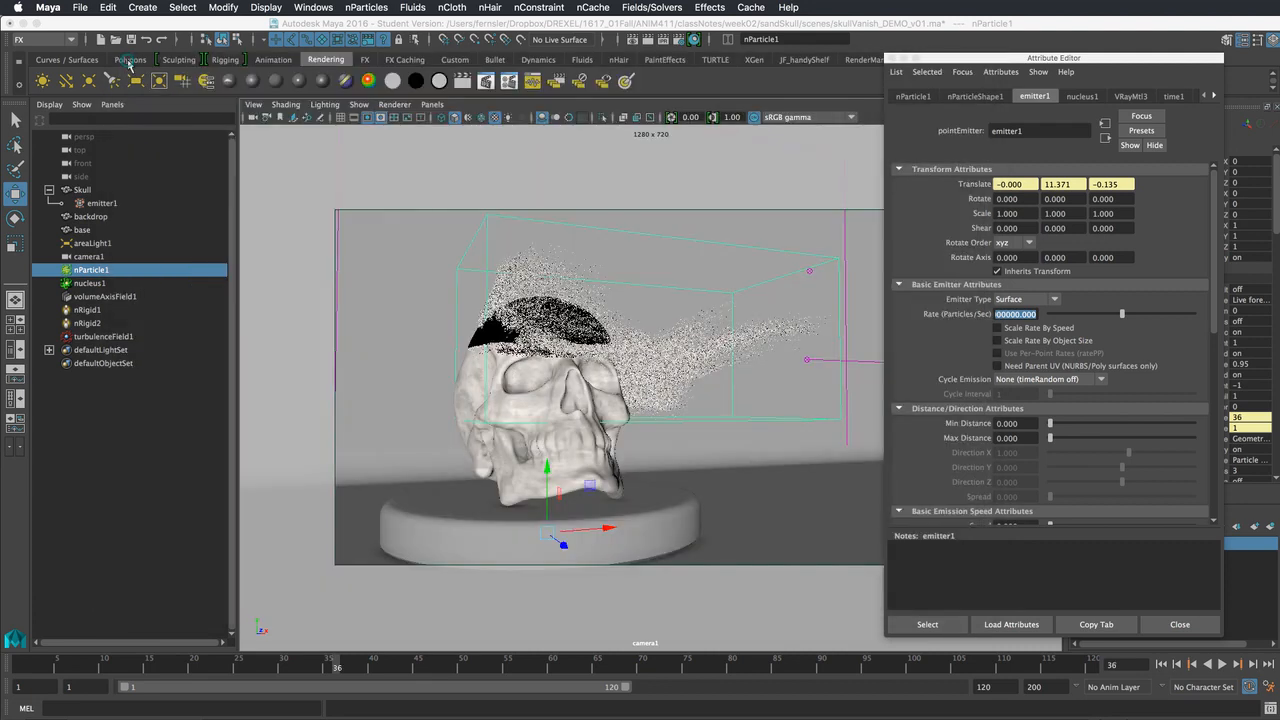
- Close the Attribute Editor and save the scene
{"action": "left_click", "coordinate": [892, 60]}
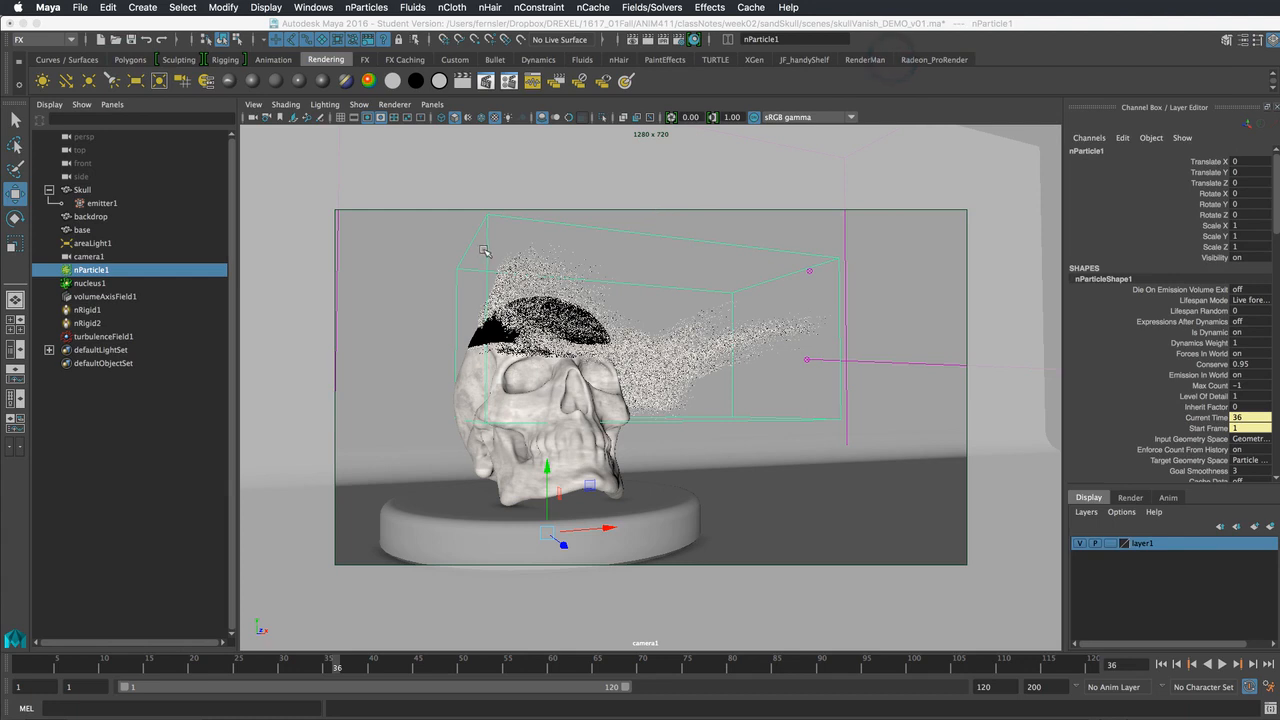
{"action": "key", "text": "super+s"}
{"action": "left_click", "coordinate": [820, 494]}
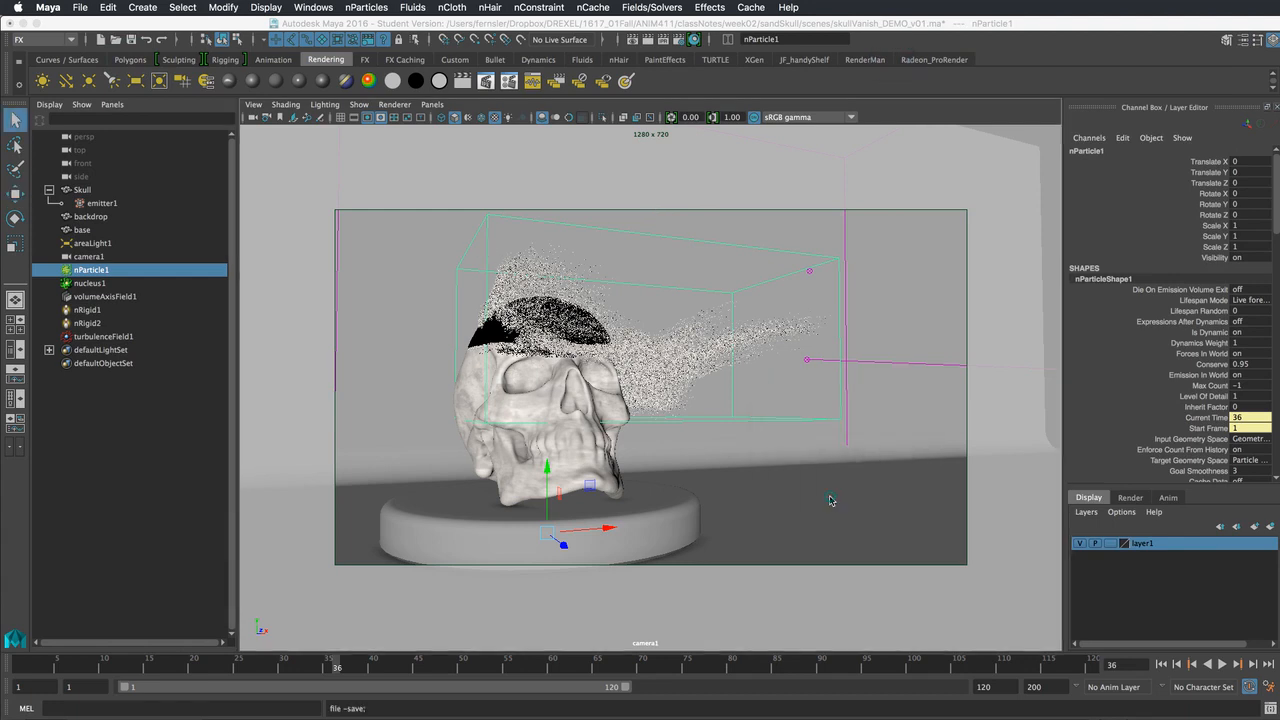
{"action": "key", "text": "w"}
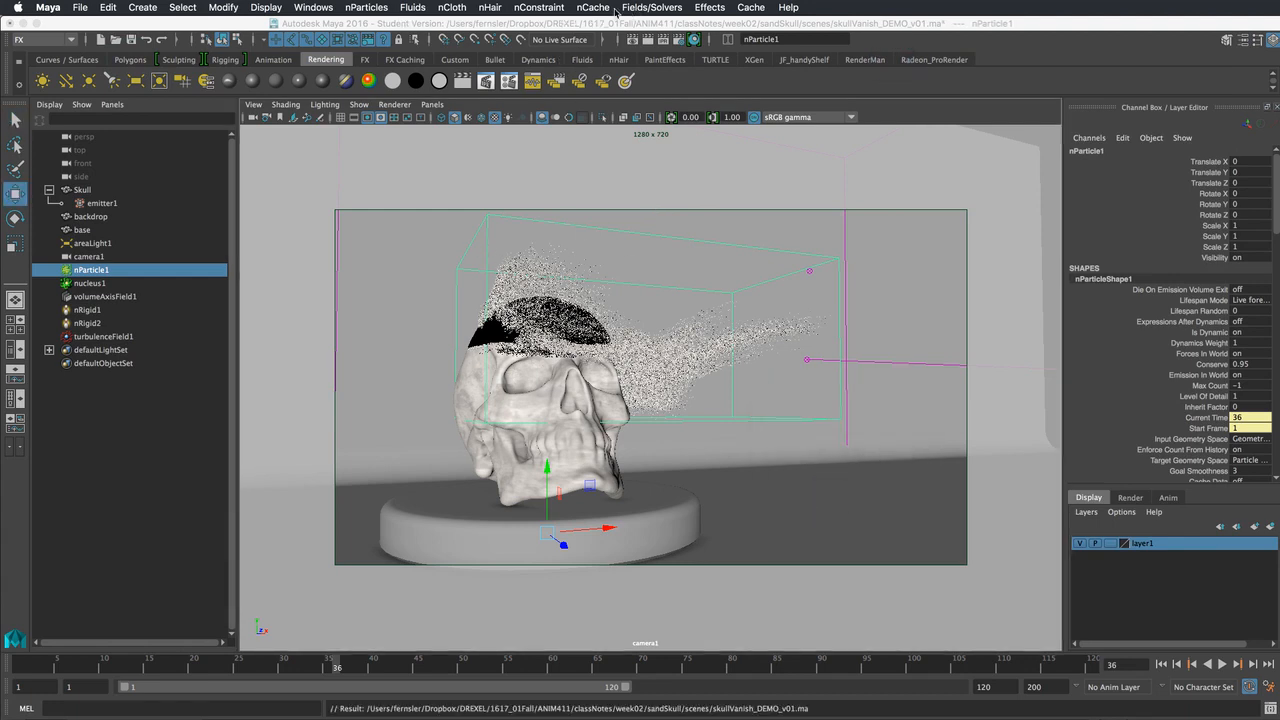
{"action": "left_click", "coordinate": [712, 350]}
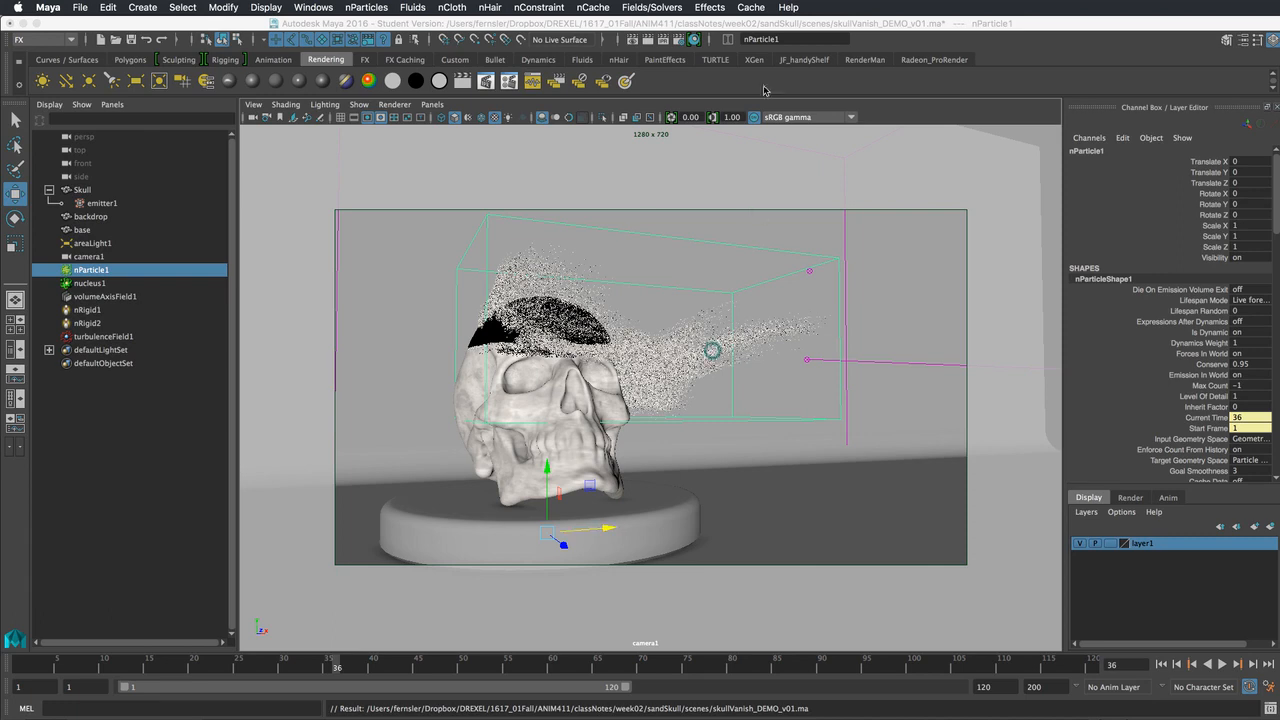
- Create an nObject nCache for nParticle1 in mcx format, one file per frame, over the Time Slider range
{"action": "left_click", "coordinate": [751, 7]}
{"action": "mouse_move", "coordinate": [651, 9]}
{"action": "mouse_move", "coordinate": [598, 8]}
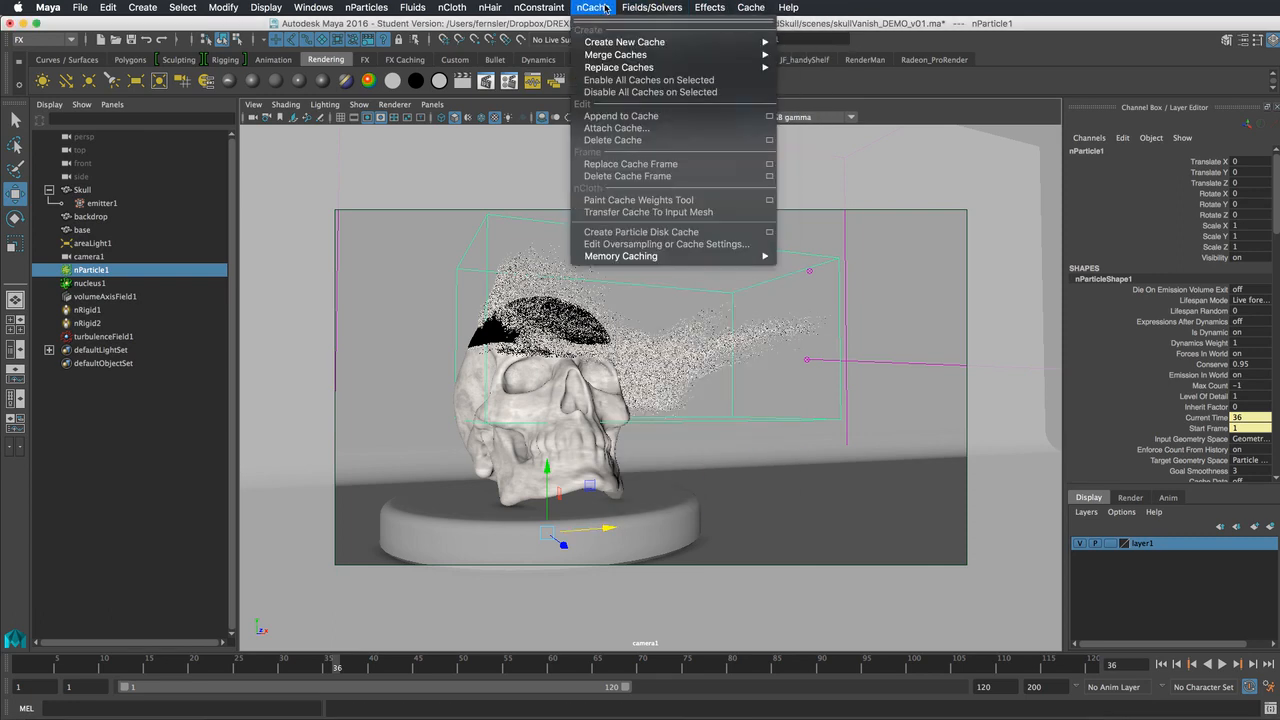
{"action": "mouse_move", "coordinate": [606, 43]}
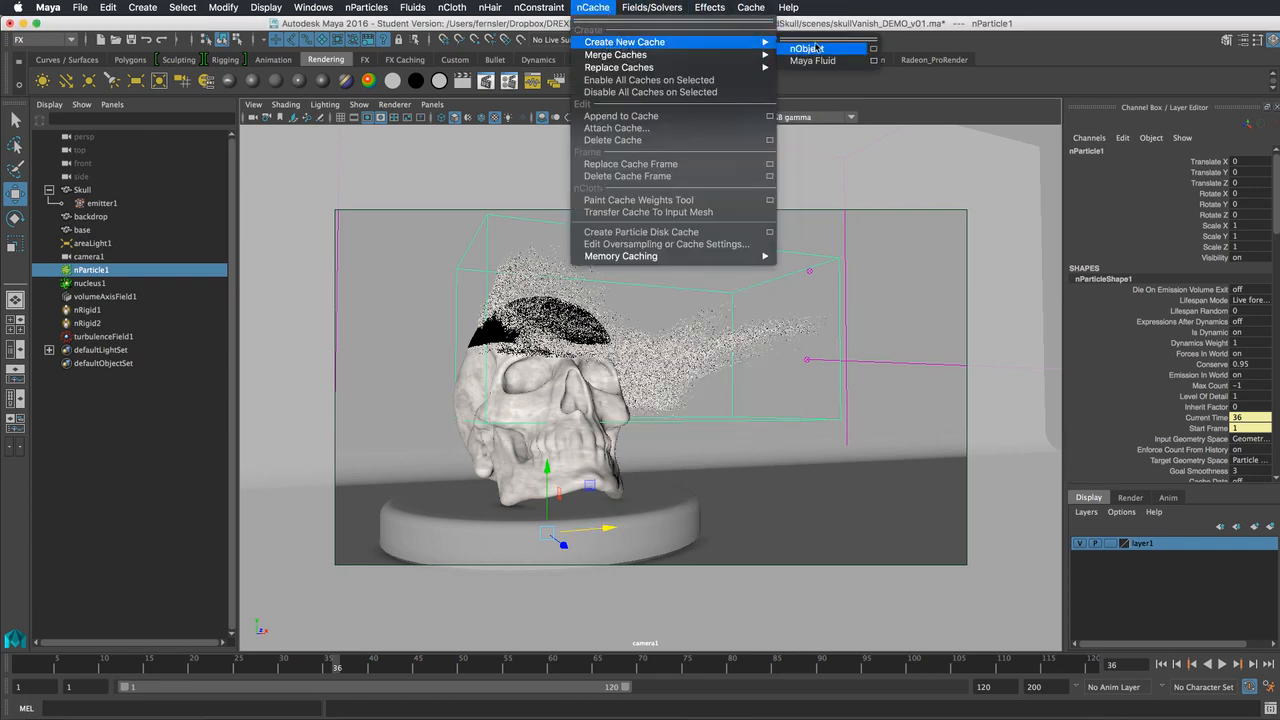
{"action": "left_click", "coordinate": [873, 48]}
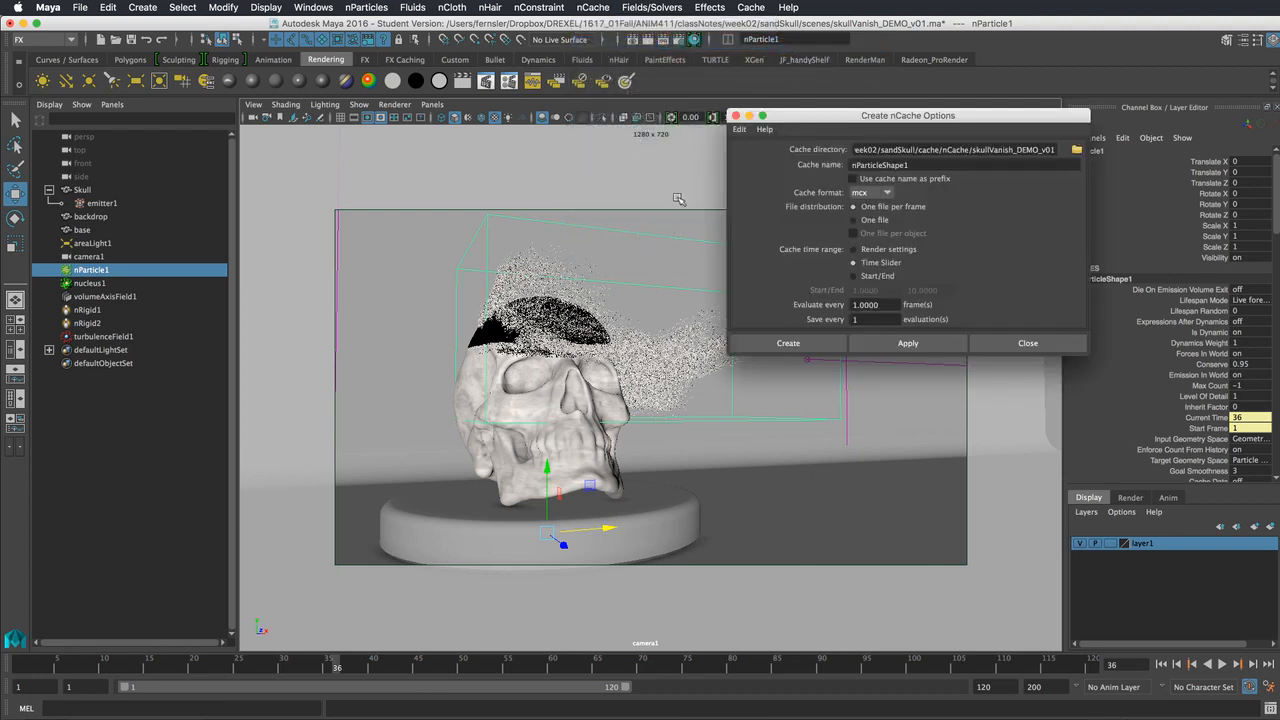
{"action": "left_click_drag", "start_coordinate": [868, 115], "coordinate": [644, 101]}
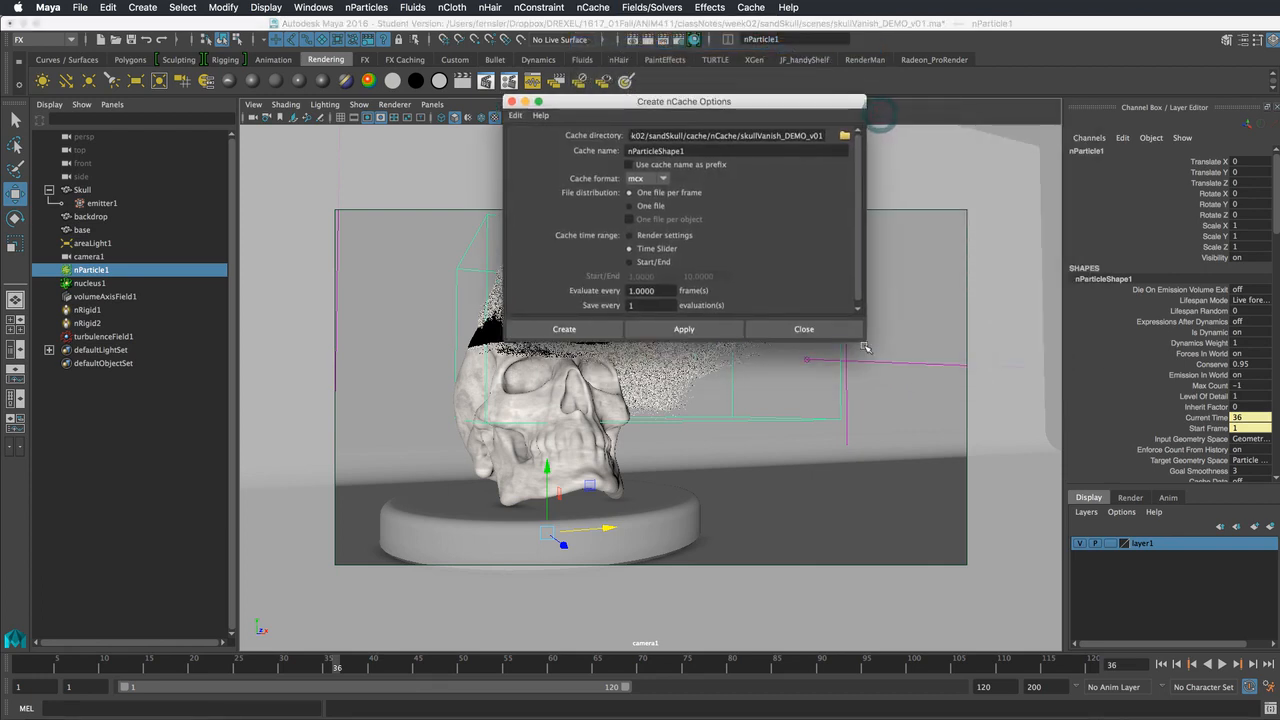
{"action": "left_click_drag", "start_coordinate": [865, 341], "coordinate": [963, 505]}
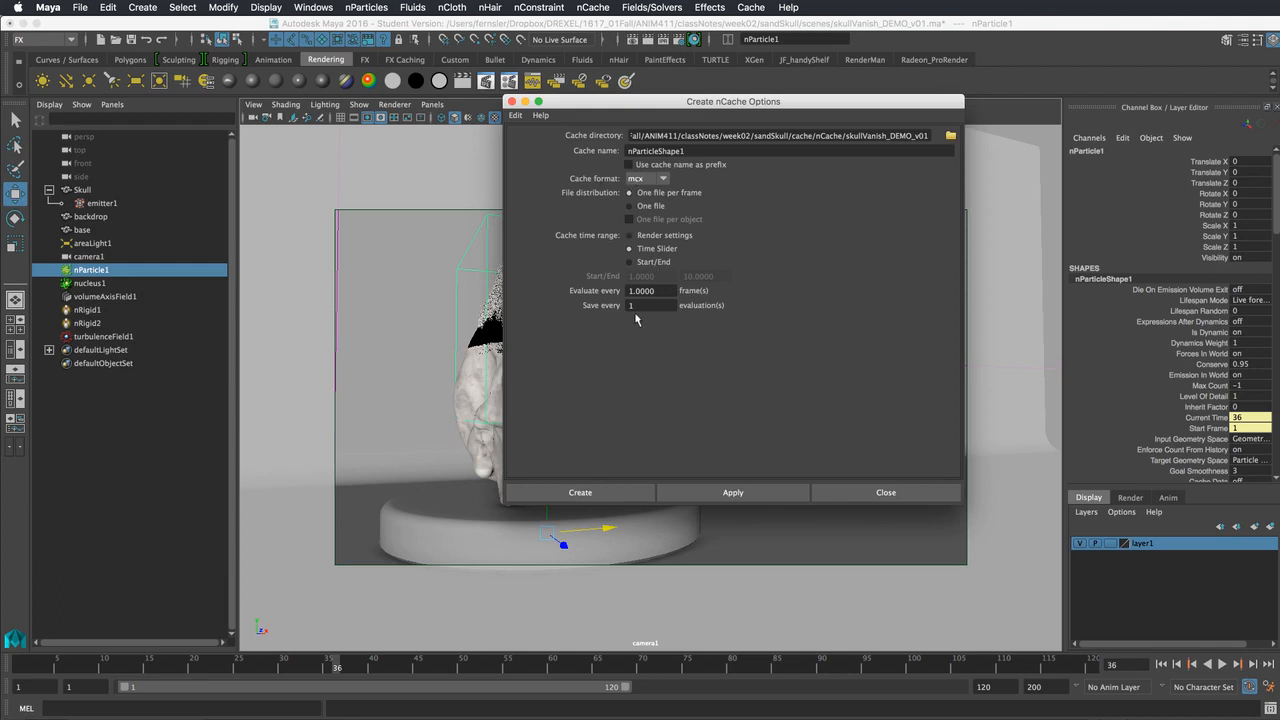
{"action": "left_click_drag", "start_coordinate": [641, 103], "coordinate": [879, 61]}
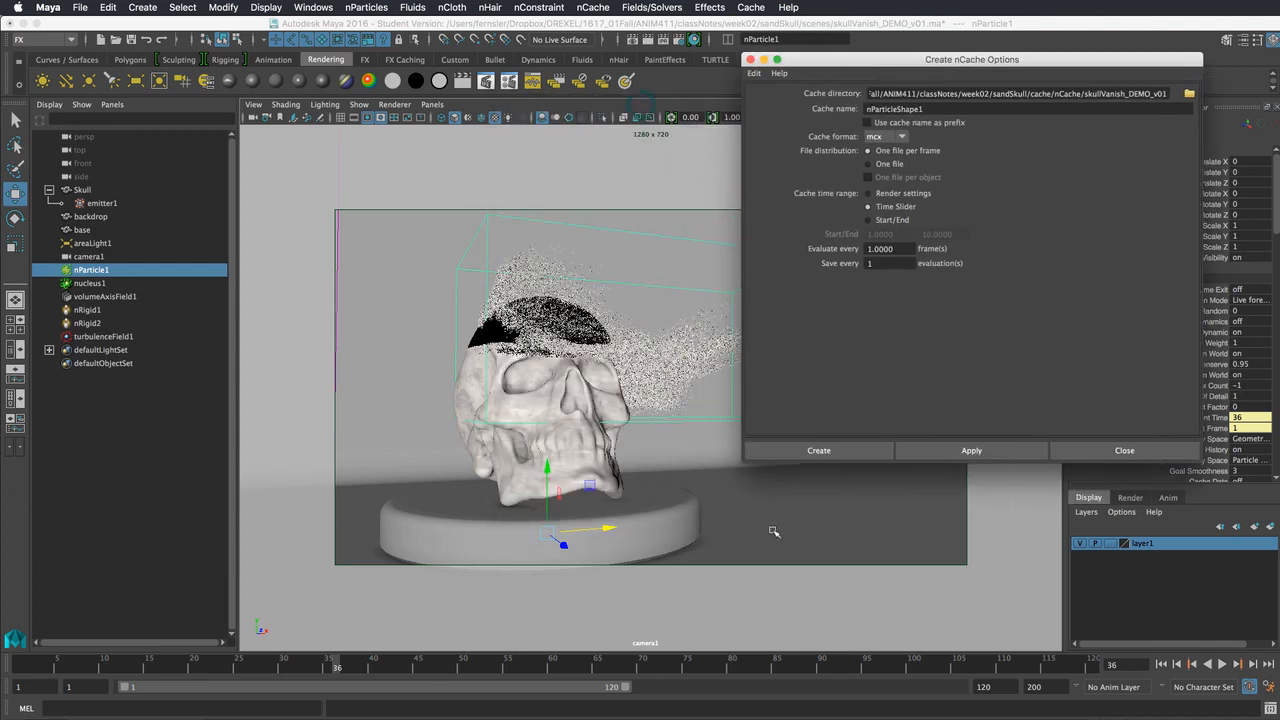
{"action": "left_click", "coordinate": [819, 450]}
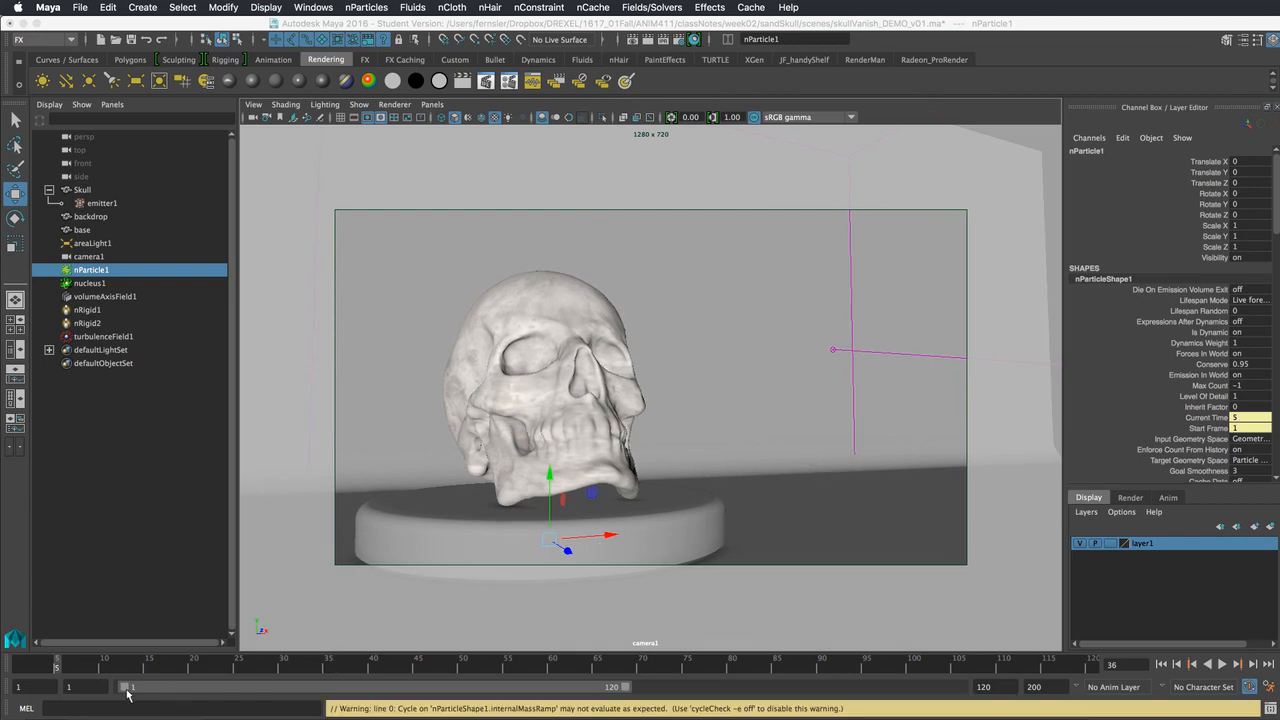
{"action": "left_click", "coordinate": [88, 668]}
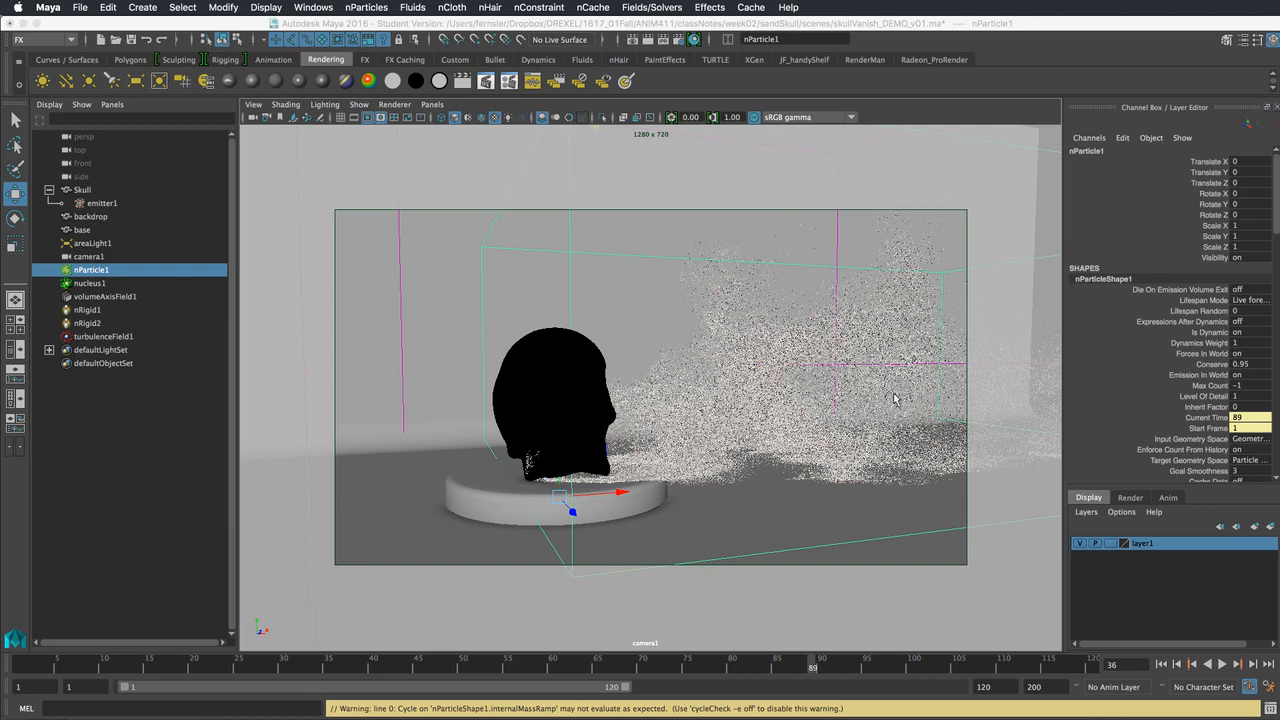
{"action": "key", "text": "alt+period"}
{"action": "key", "text": "alt+period"}
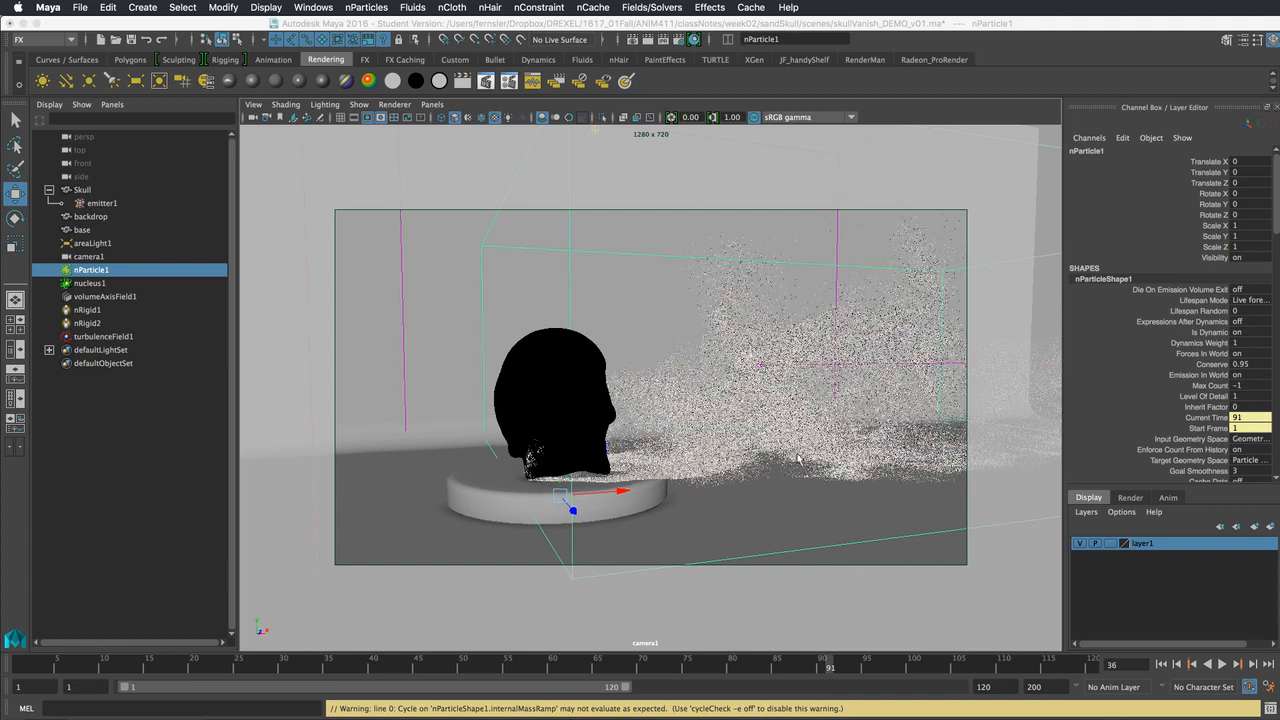
{"action": "key", "text": "alt+period"}
{"action": "key", "text": "alt+period"}
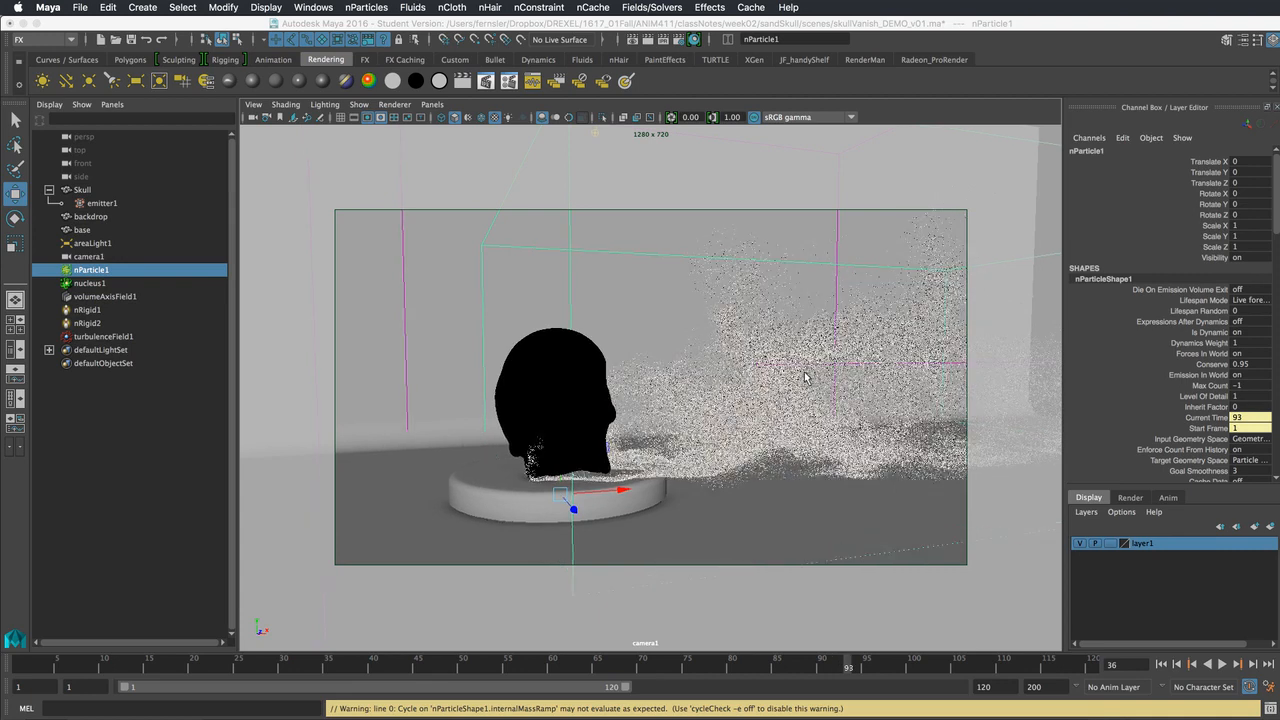
{"action": "key", "text": "alt+period"}
{"action": "left_click", "coordinate": [861, 660]}
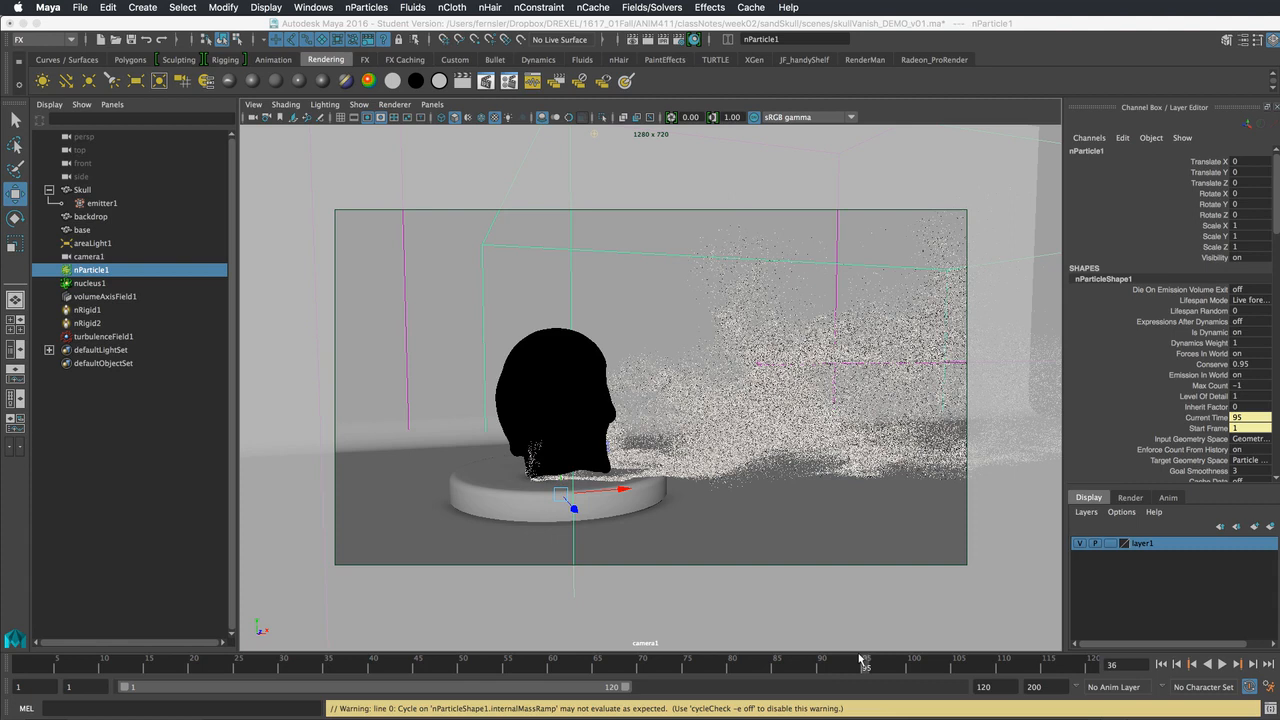
{"action": "left_click", "coordinate": [869, 661]}
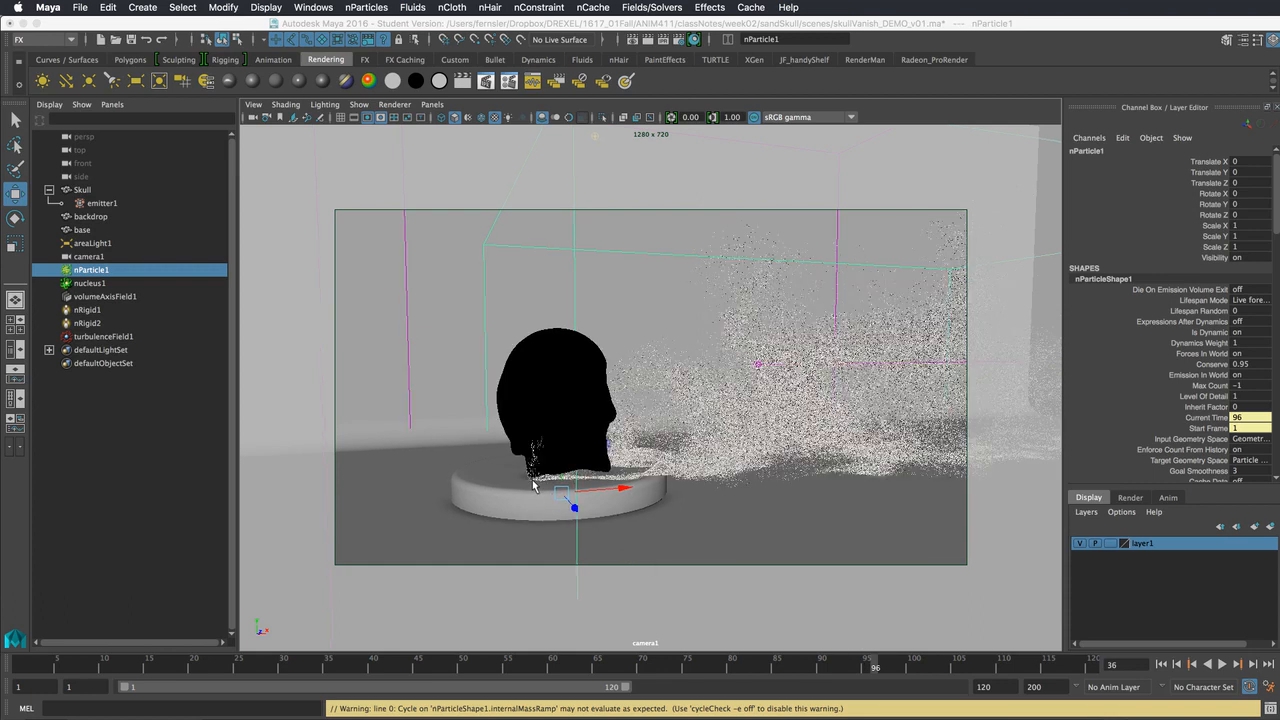
{"action": "key", "text": "alt+period"}
{"action": "key", "text": "alt+period"}
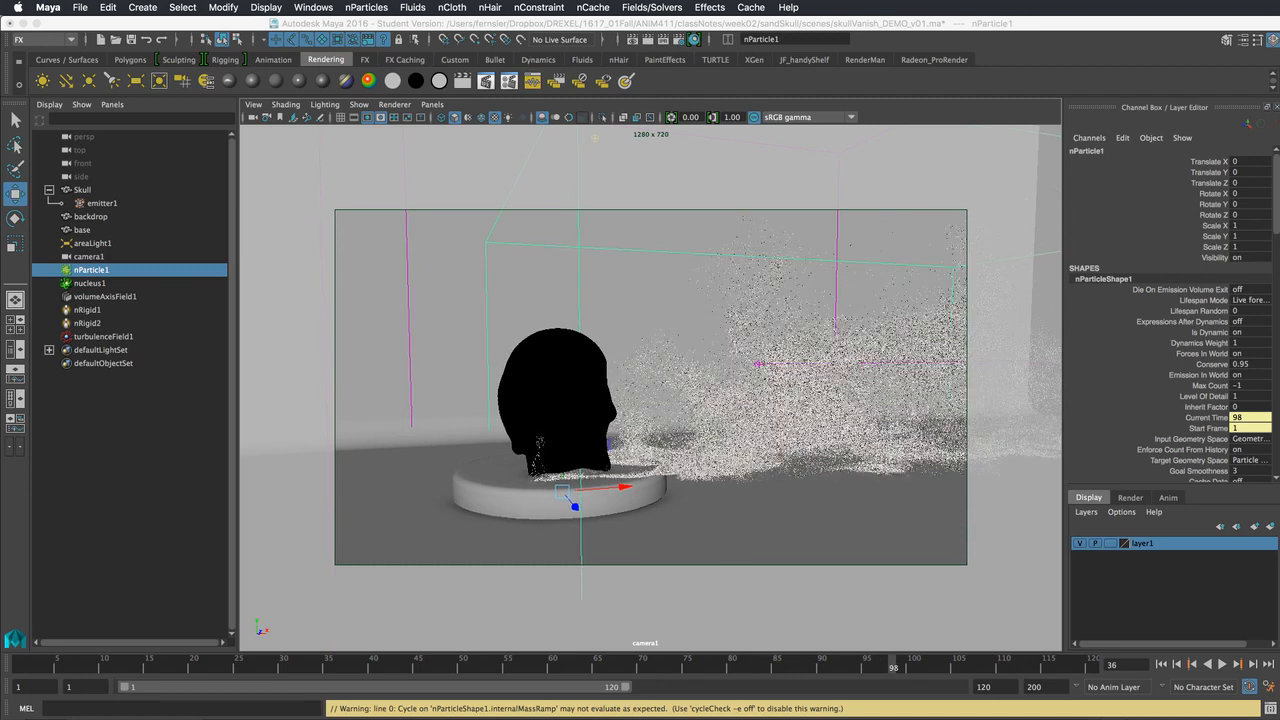
{"action": "key", "text": "alt+period"}
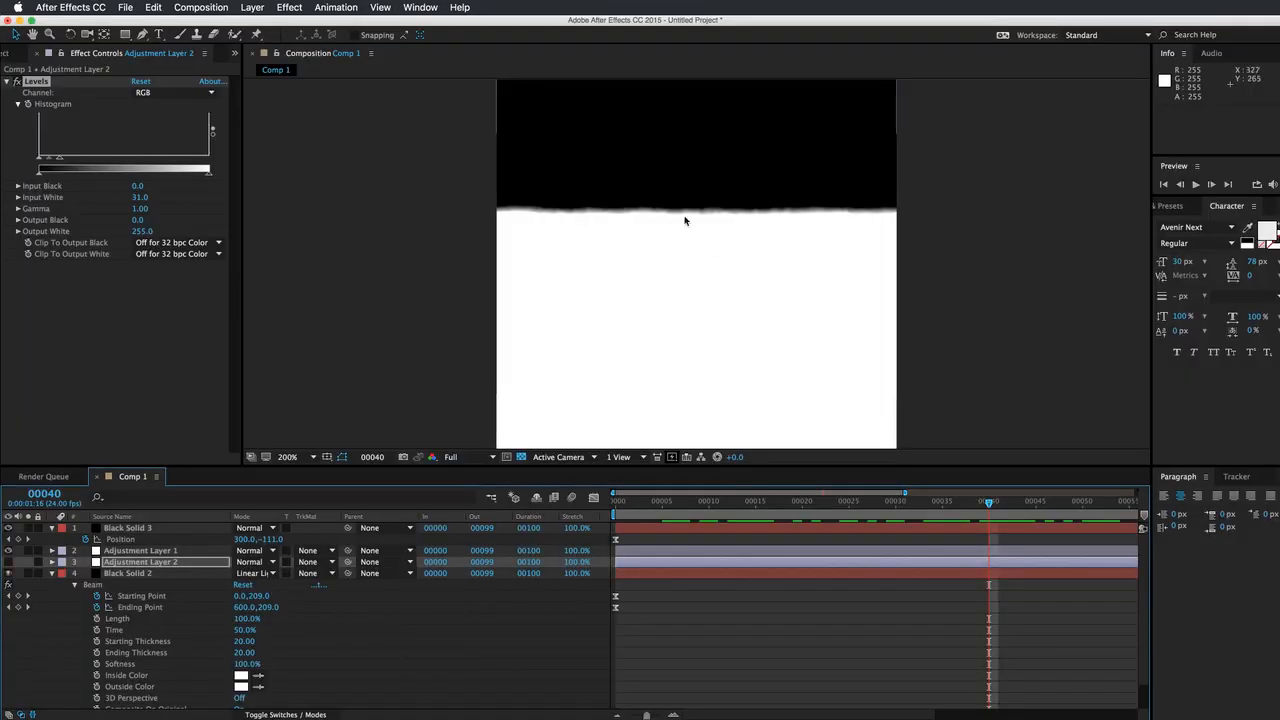
- In the After Effects project, hide every layer above Black Solid 1 and inspect its noise pattern at frame 9
{"action": "left_click", "coordinate": [8, 574]}
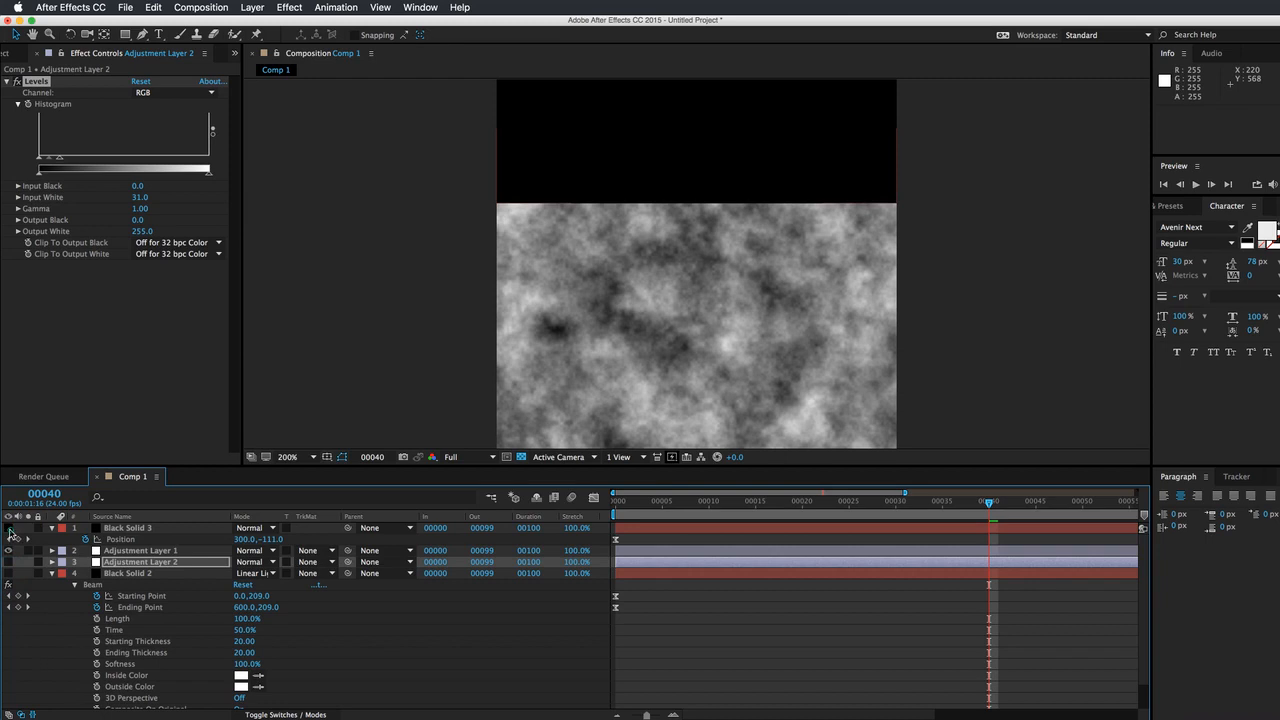
{"action": "left_click", "coordinate": [8, 527]}
{"action": "mouse_move", "coordinate": [783, 503]}
{"action": "left_mouse_down"}
{"action": "mouse_move", "coordinate": [737, 503]}
{"action": "mouse_move", "coordinate": [783, 503]}
{"action": "left_mouse_up"}
{"action": "left_click", "coordinate": [700, 503]}
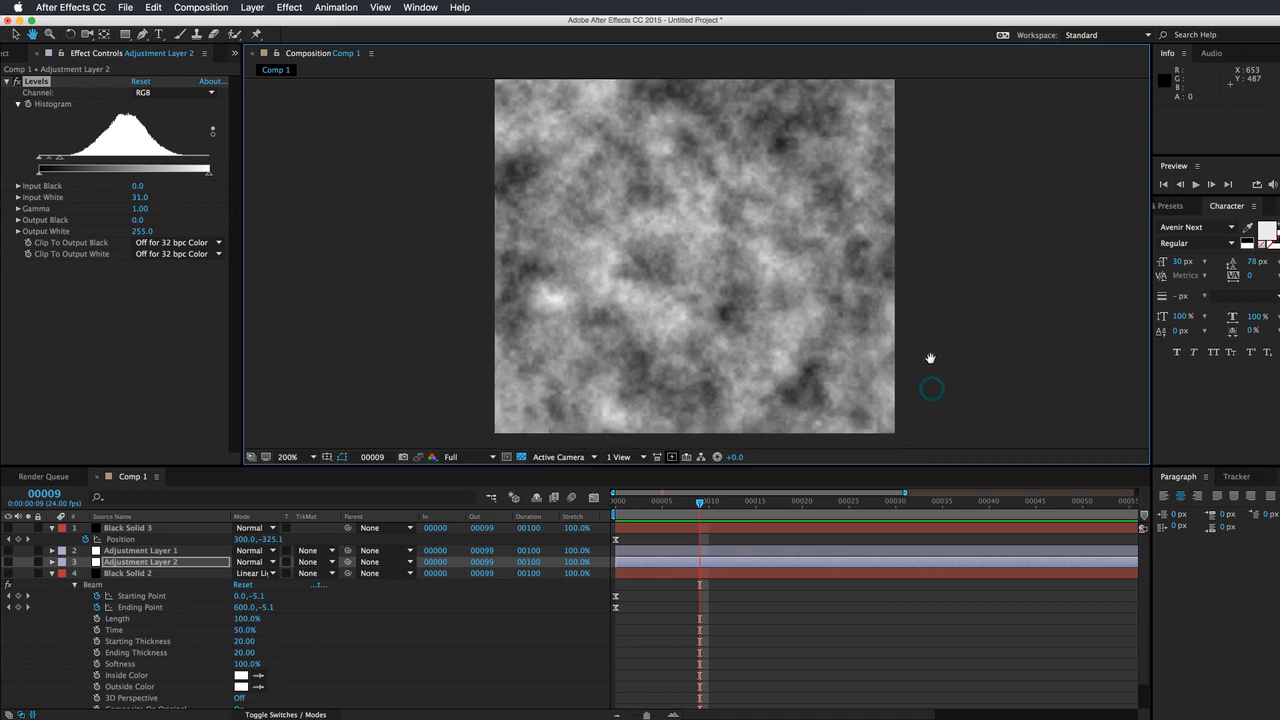
- Collapse Black Solid 2, make it the only visible layer and scrub to frame 12 to inspect it
{"action": "left_click", "coordinate": [52, 573]}
{"action": "left_click", "coordinate": [8, 574]}
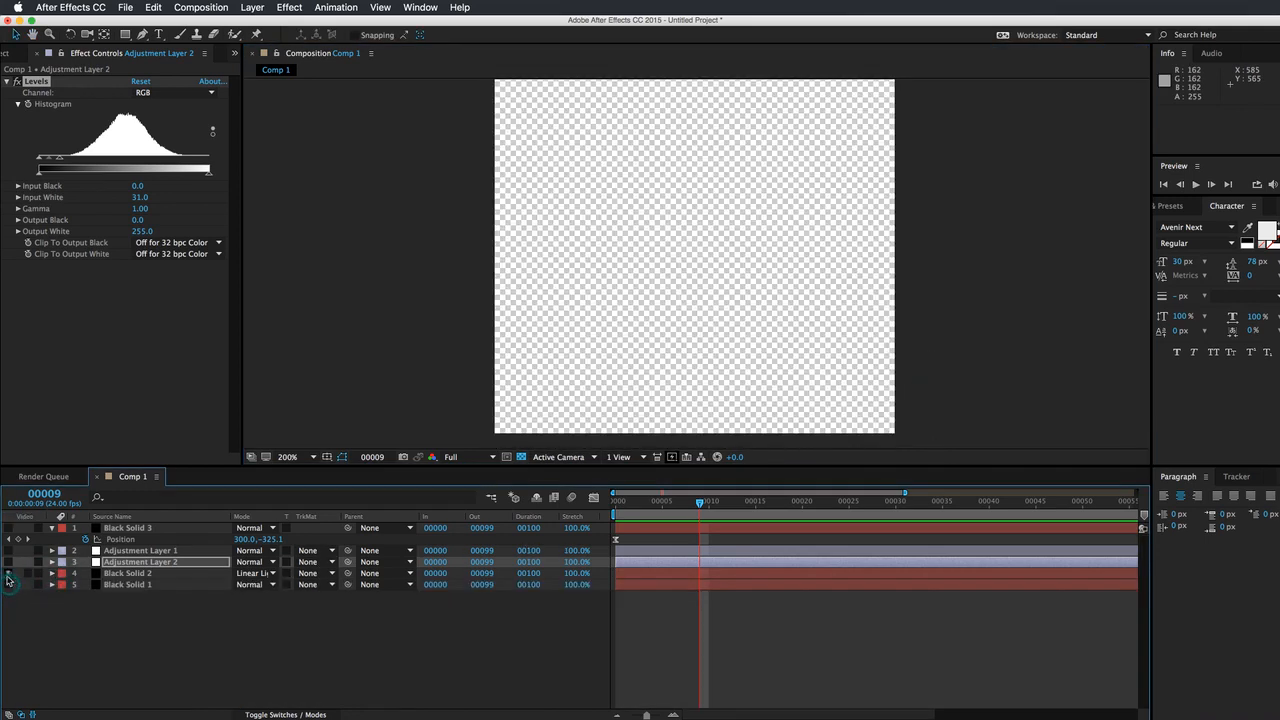
{"action": "left_click_drag", "start_coordinate": [698, 503], "coordinate": [727, 507]}
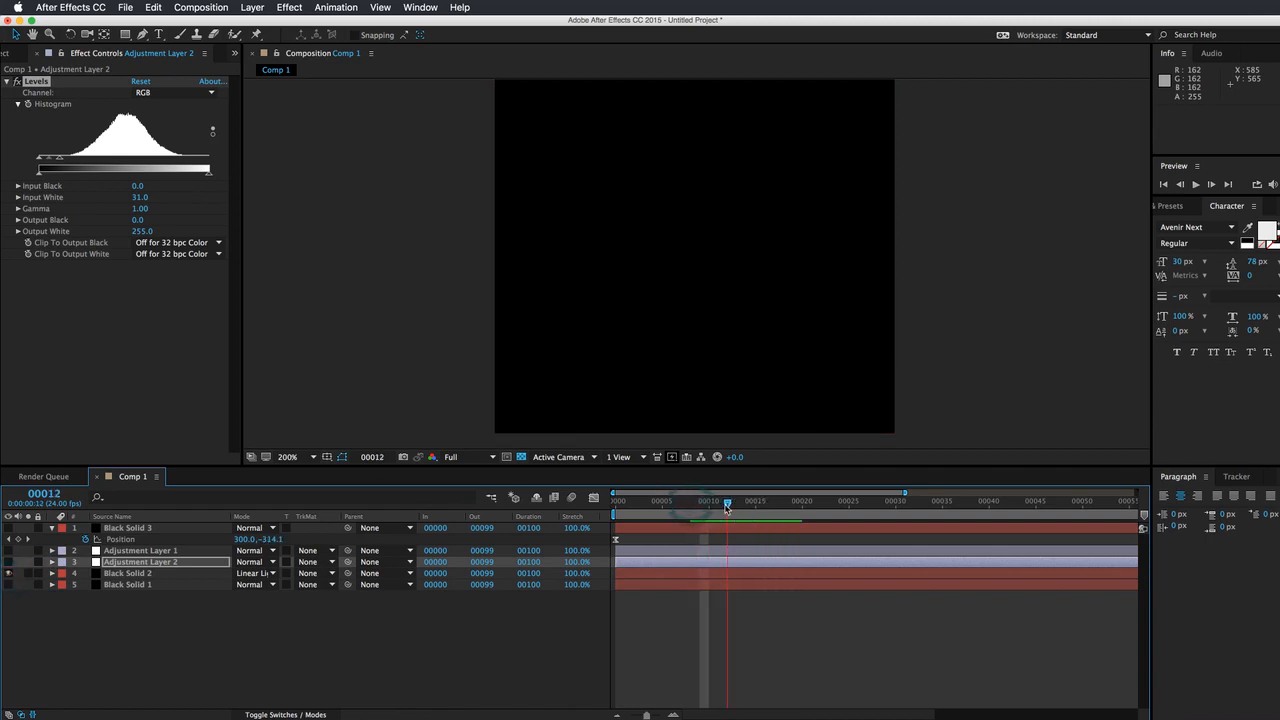
- Set Black Solid 2's blending mode to Normal and scrub through frames 34, 24 and 16 to inspect its moving beam
{"action": "left_click", "coordinate": [256, 563]}
{"action": "left_click", "coordinate": [279, 381]}
{"action": "left_click_drag", "start_coordinate": [722, 508], "coordinate": [939, 505]}
{"action": "key", "text": "space"}
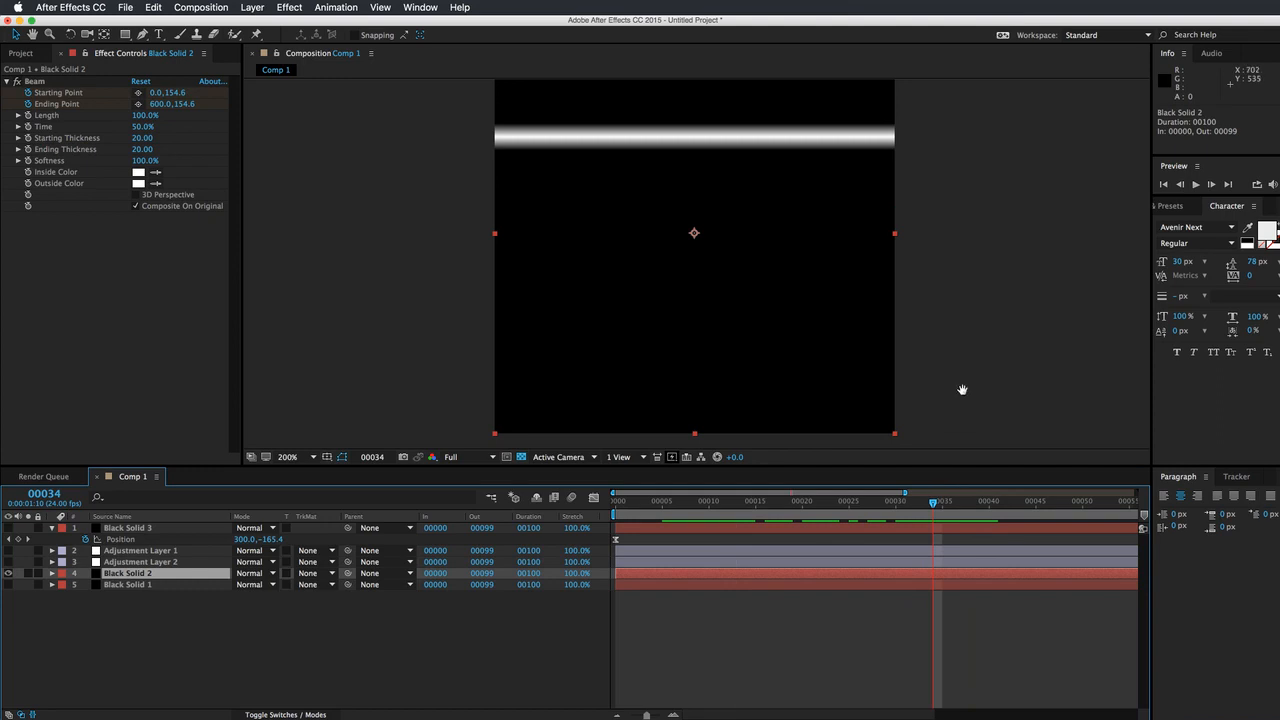
{"action": "left_click_drag", "start_coordinate": [963, 392], "coordinate": [968, 421]}
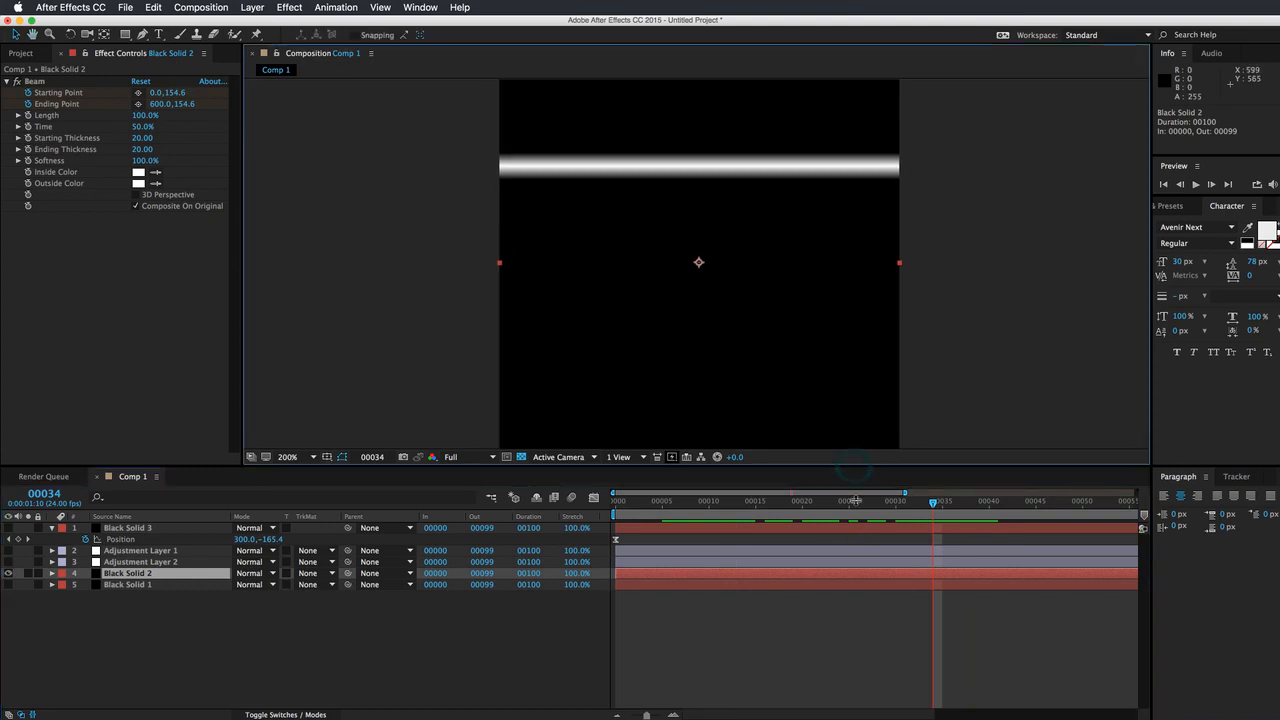
{"action": "left_click_drag", "start_coordinate": [844, 466], "coordinate": [842, 525]}
{"action": "left_click_drag", "start_coordinate": [928, 563], "coordinate": [839, 562]}
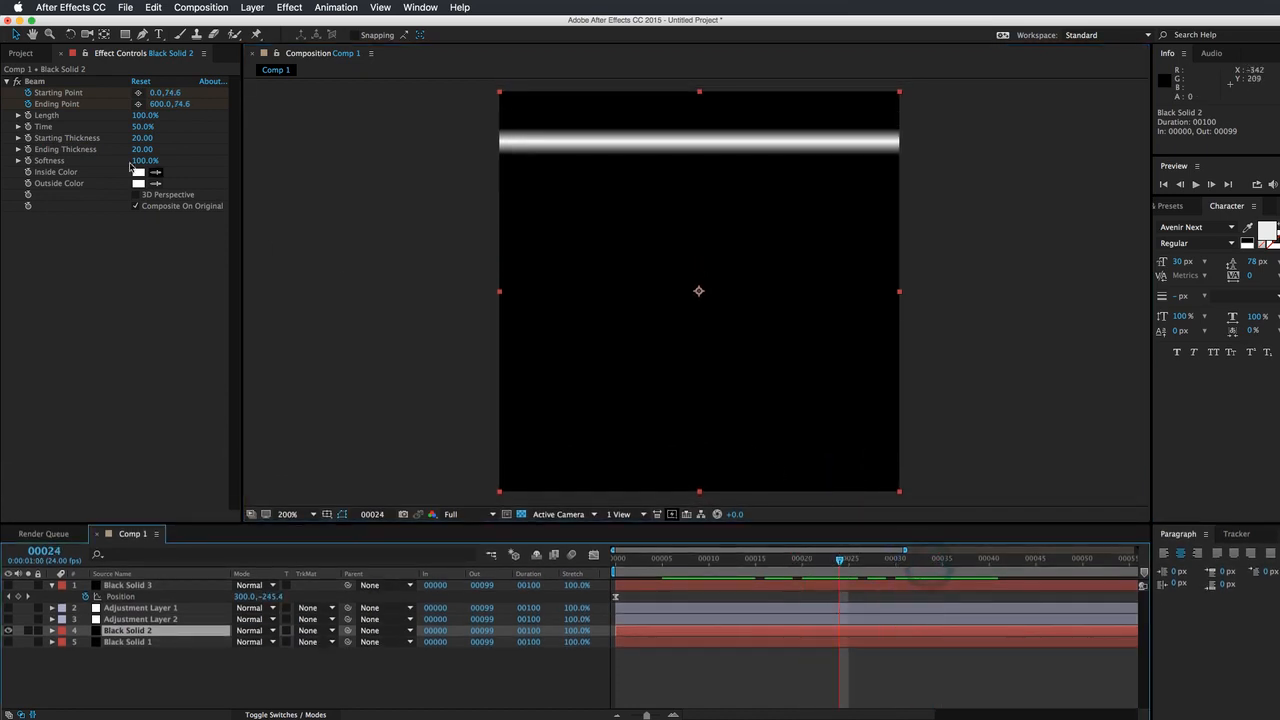
{"action": "left_click_drag", "start_coordinate": [839, 562], "coordinate": [764, 558]}
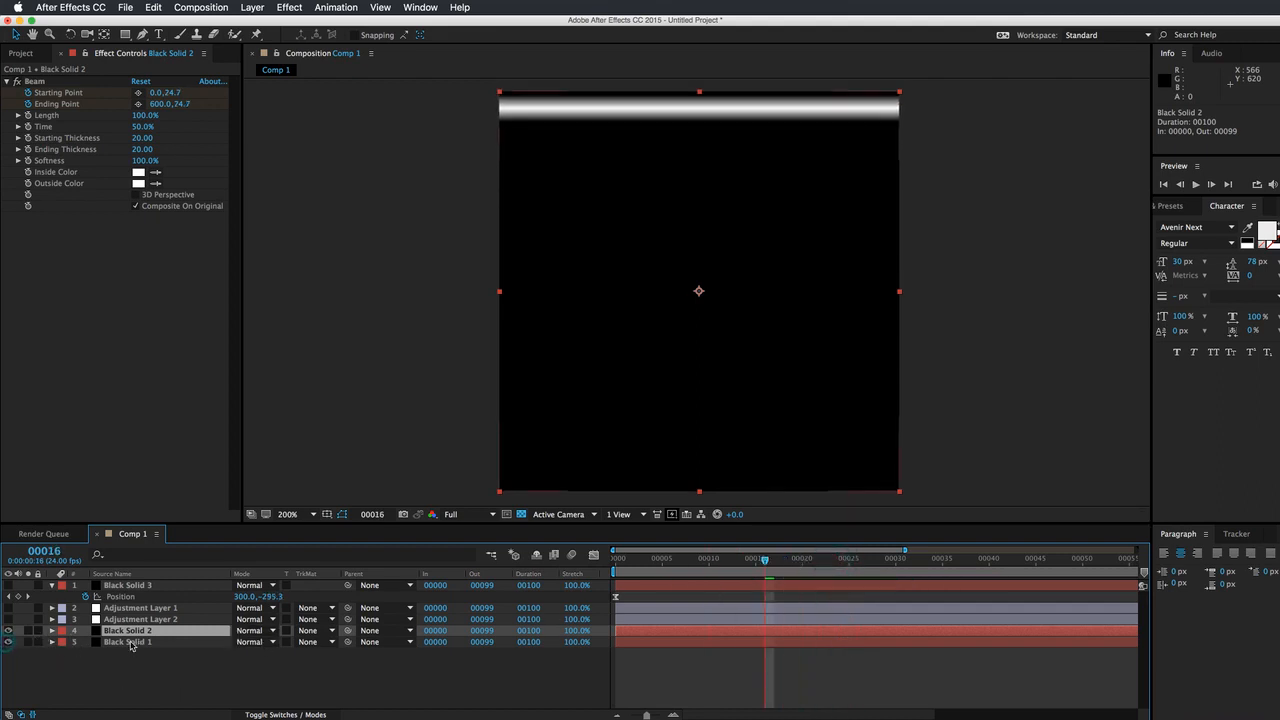
- Show Black Solid 1 beneath Black Solid 2, set Black Solid 2's blending mode to Linear Light and scrub to frame 39
{"action": "left_click", "coordinate": [8, 631]}
{"action": "left_click", "coordinate": [8, 631]}
{"action": "left_click", "coordinate": [255, 631]}
{"action": "left_click", "coordinate": [270, 644]}
{"action": "left_click_drag", "start_coordinate": [771, 563], "coordinate": [979, 561]}
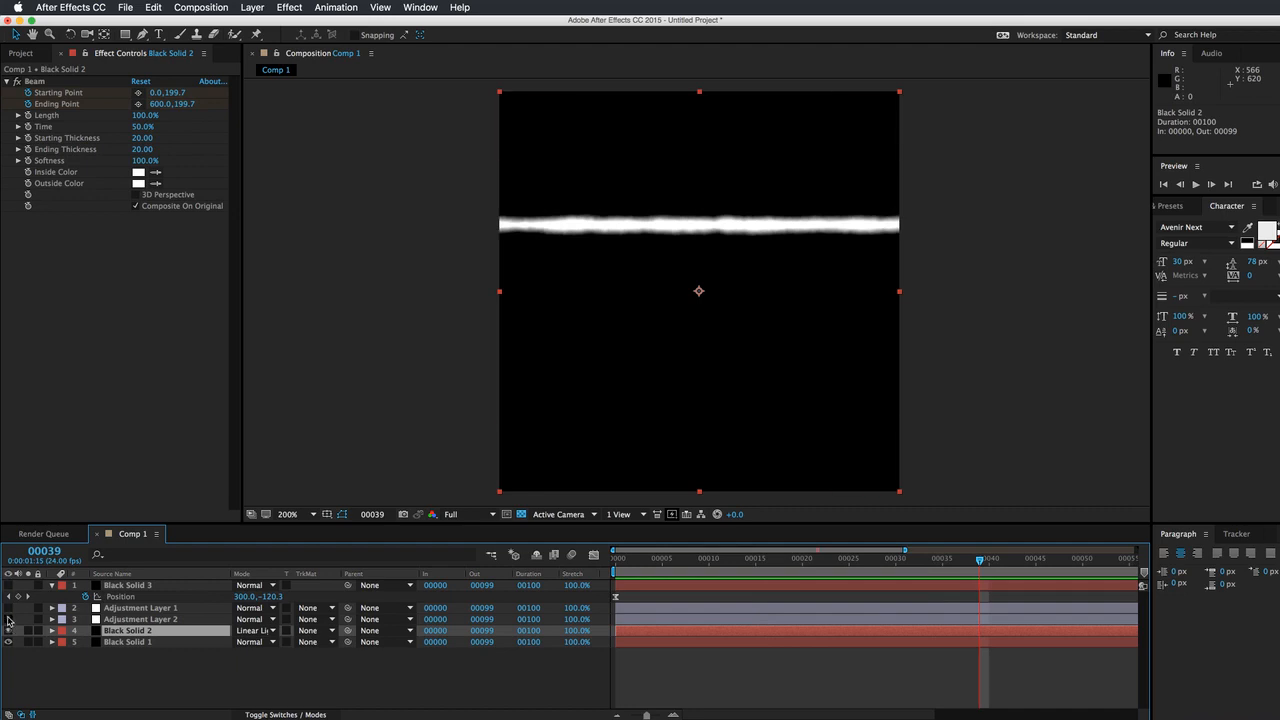
- Toggle Adjustment Layer 2, show Adjustment Layer 1 and Black Solid 3, and scrub to frame 37 to check the matte
{"action": "left_click", "coordinate": [8, 620]}
{"action": "left_click", "coordinate": [8, 618]}
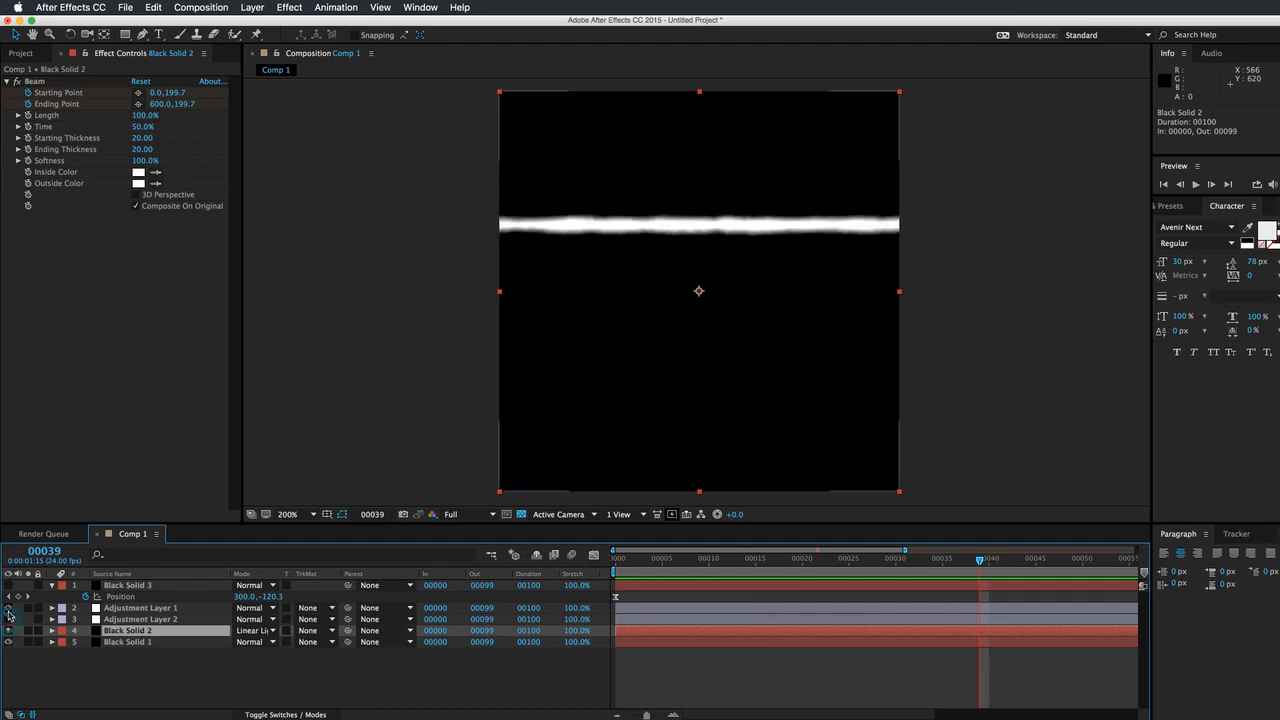
{"action": "left_click", "coordinate": [8, 608]}
{"action": "left_click", "coordinate": [8, 585]}
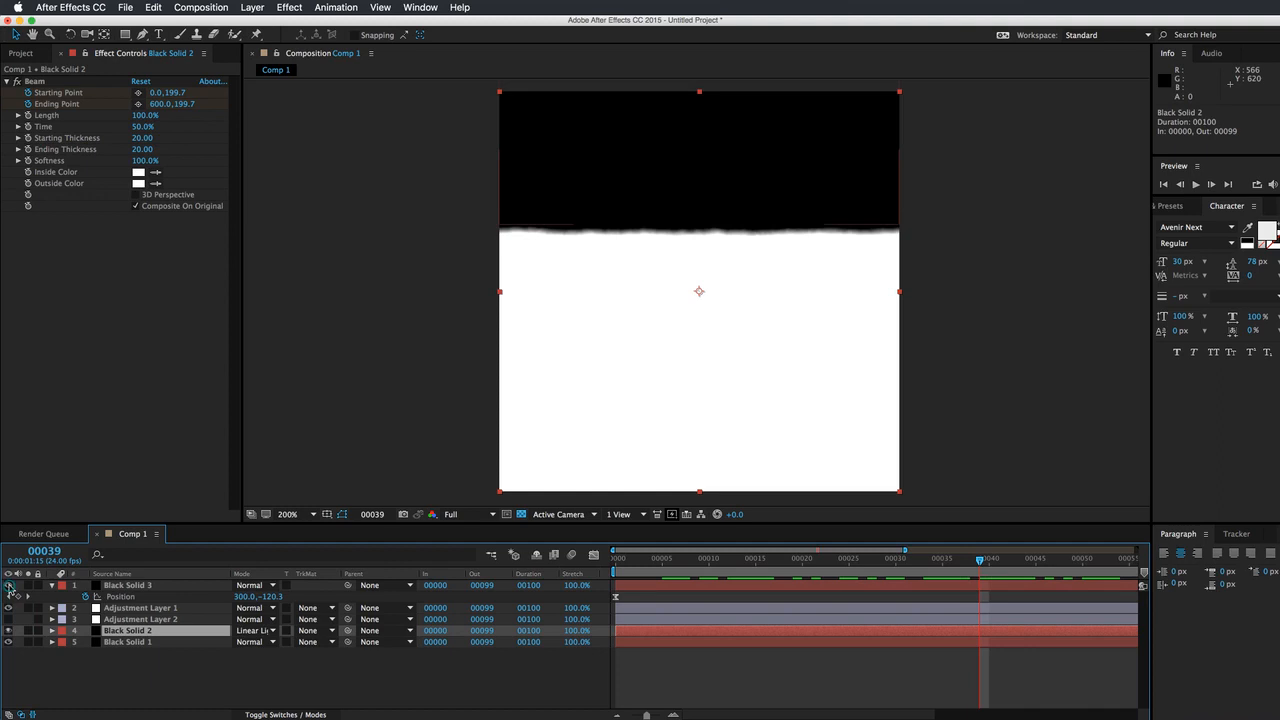
{"action": "mouse_move", "coordinate": [984, 562]}
{"action": "left_mouse_down"}
{"action": "mouse_move", "coordinate": [1120, 563]}
{"action": "mouse_move", "coordinate": [714, 562]}
{"action": "mouse_move", "coordinate": [1049, 562]}
{"action": "mouse_move", "coordinate": [961, 560]}
{"action": "left_mouse_up"}
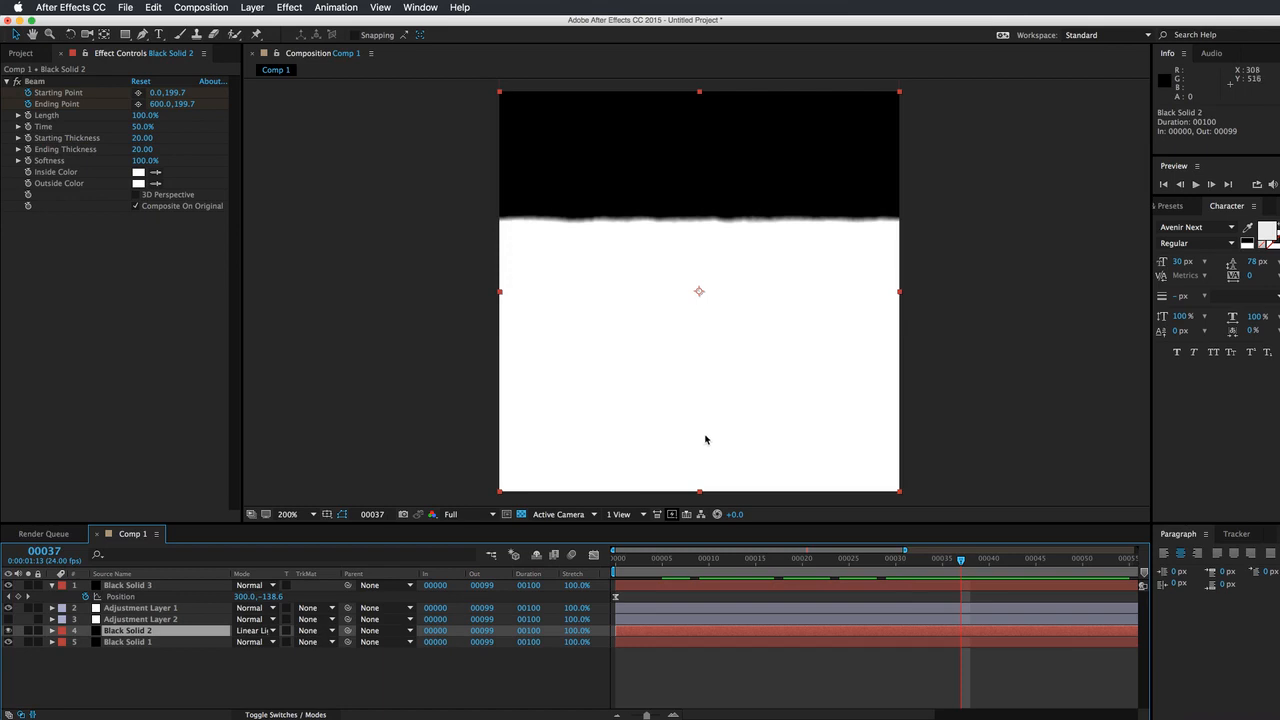
- Switch to Maya and let the nParticle1 cache run to frame 120
{"action": "key", "text": "super+Tab"}
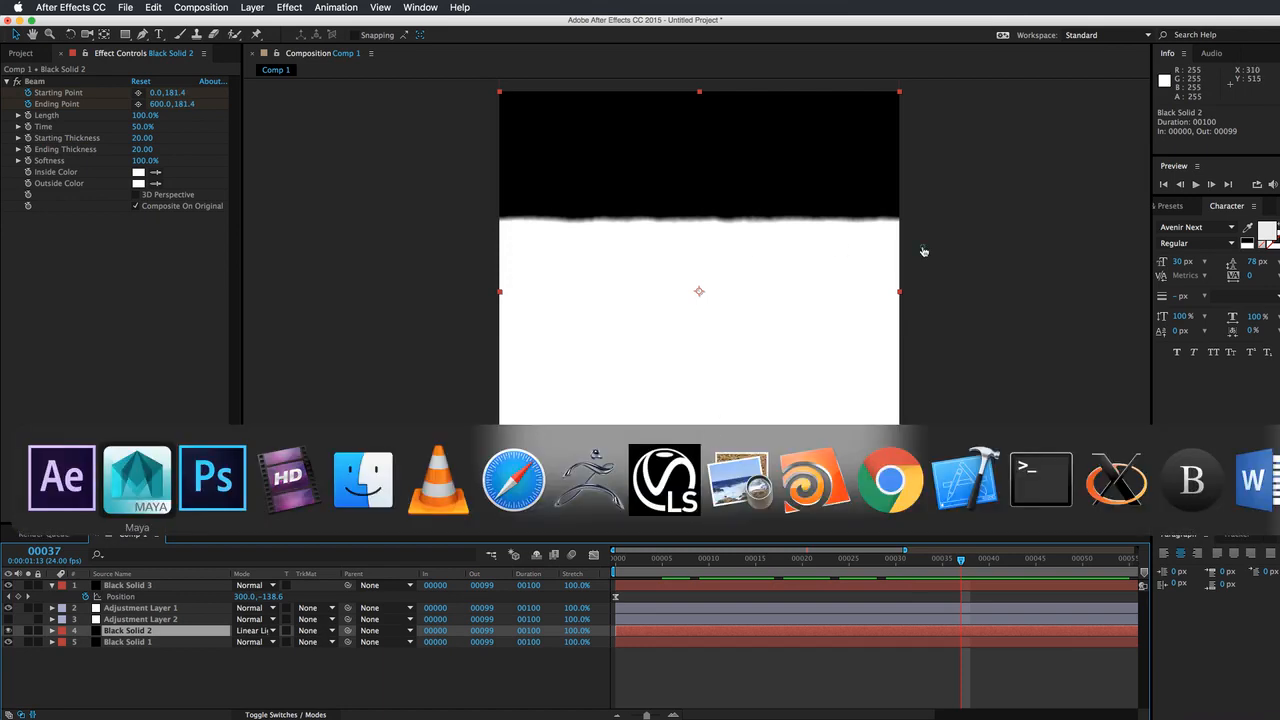
{"action": "key", "text": "super+Tab"}
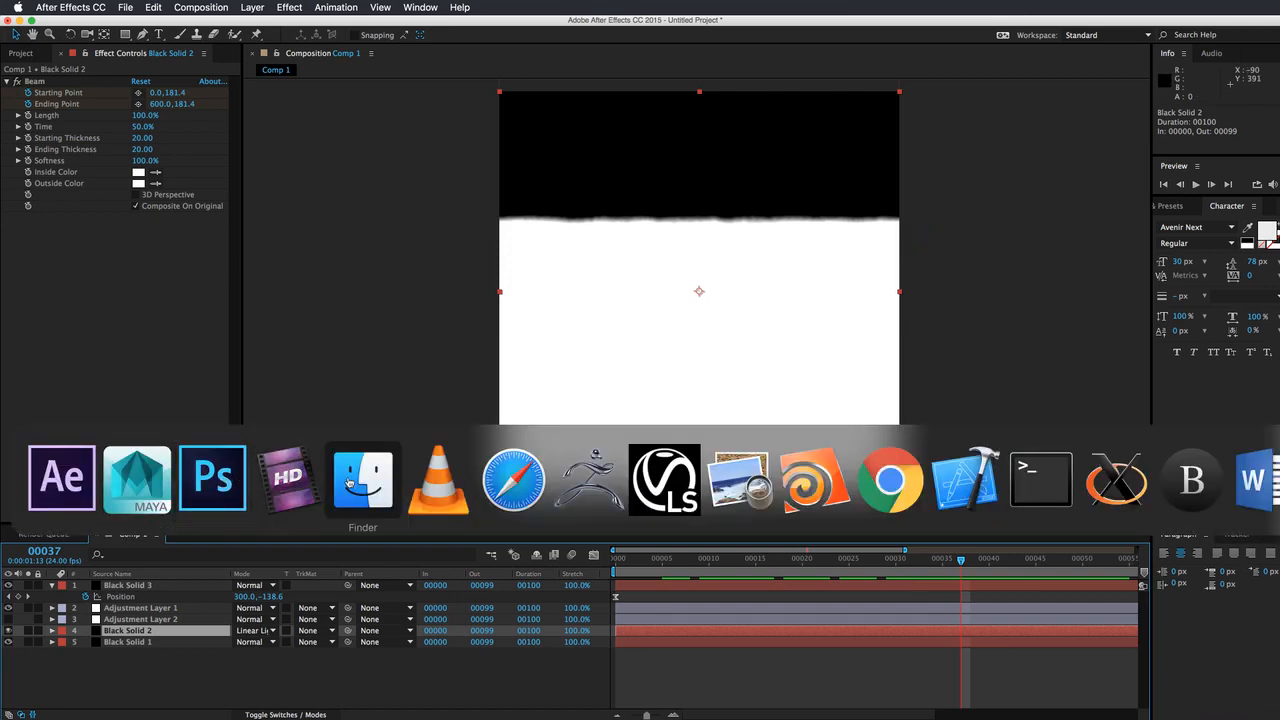
{"action": "left_click", "coordinate": [133, 484]}
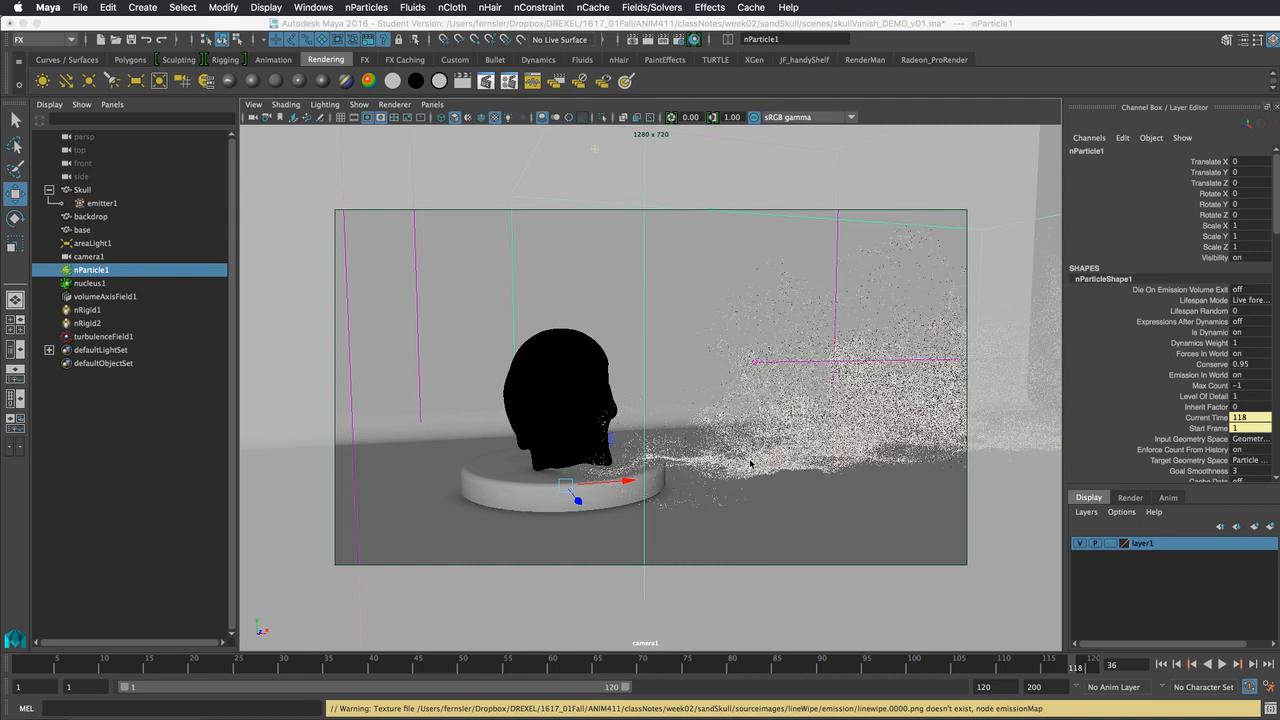
{"action": "key", "text": "alt+period"}
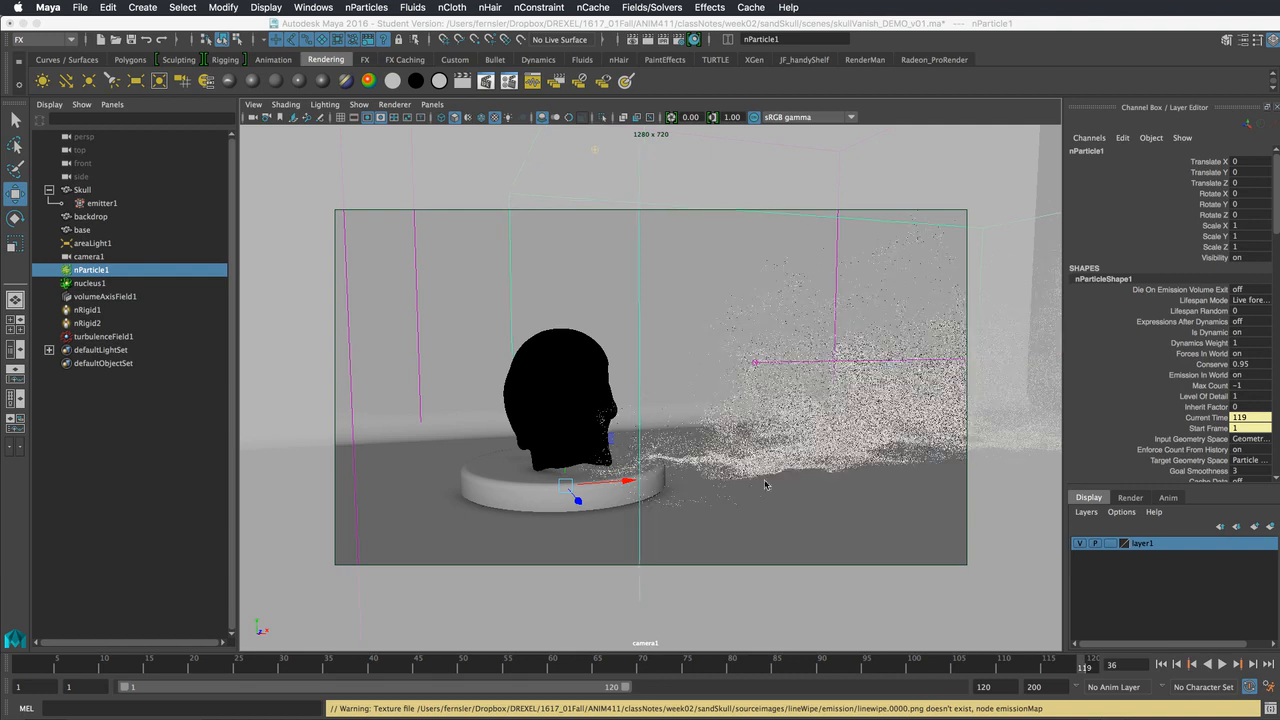
{"action": "left_click", "coordinate": [1092, 676]}
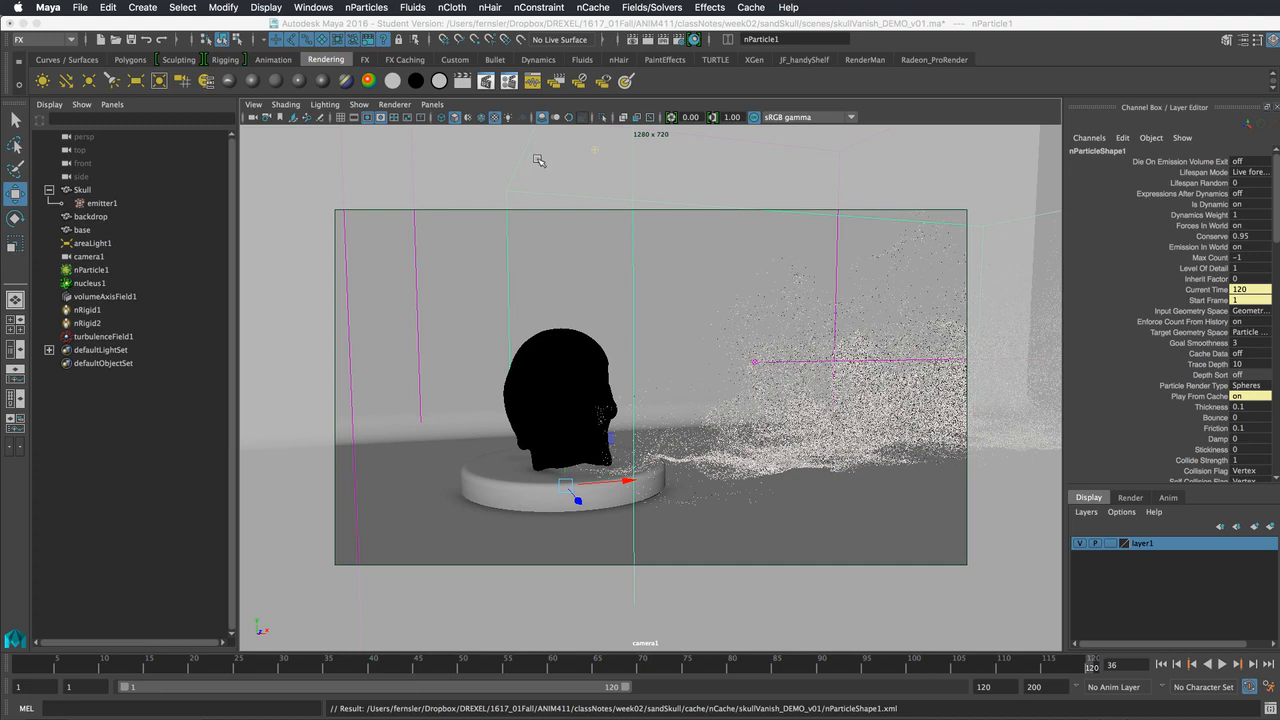
- Check the particle count in nParticleShape1's attributes, then close the Attribute Editor
{"action": "left_click", "coordinate": [640, 41]}
{"action": "left_click", "coordinate": [593, 7]}
{"action": "left_click", "coordinate": [894, 249]}
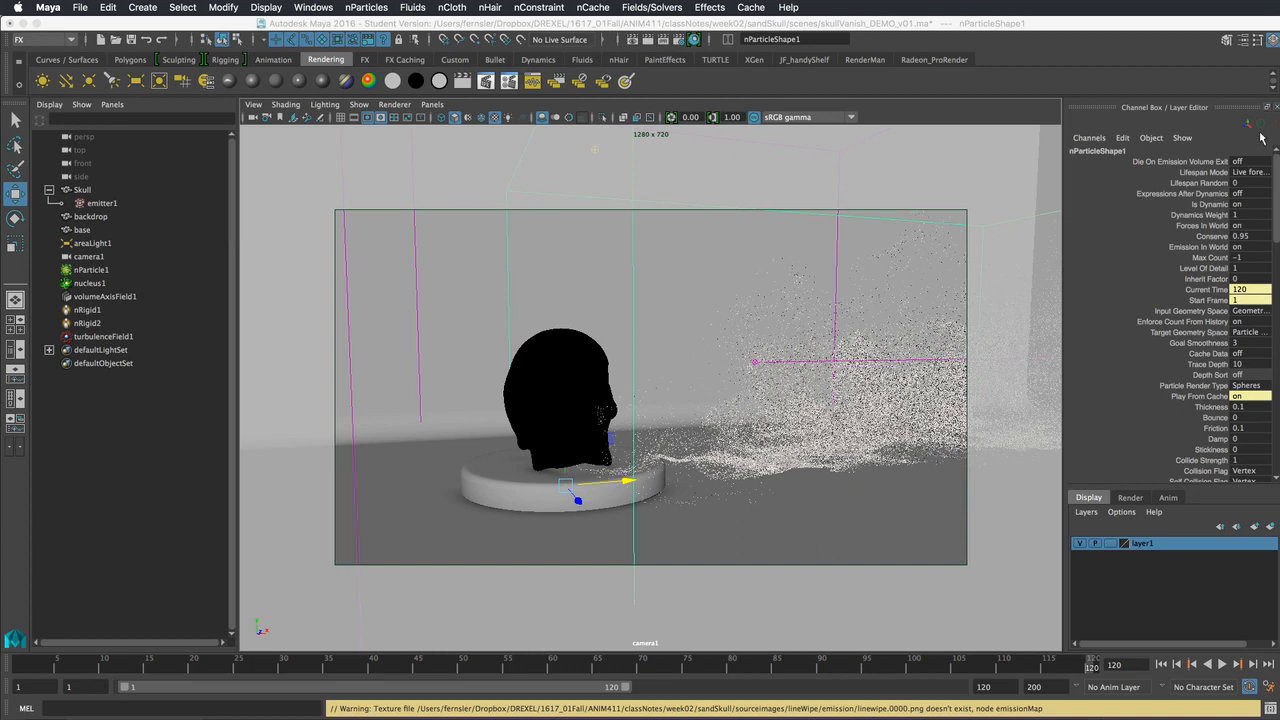
{"action": "key", "text": "ctrl+a"}
{"action": "left_click_drag", "start_coordinate": [1155, 58], "coordinate": [1087, 58]}
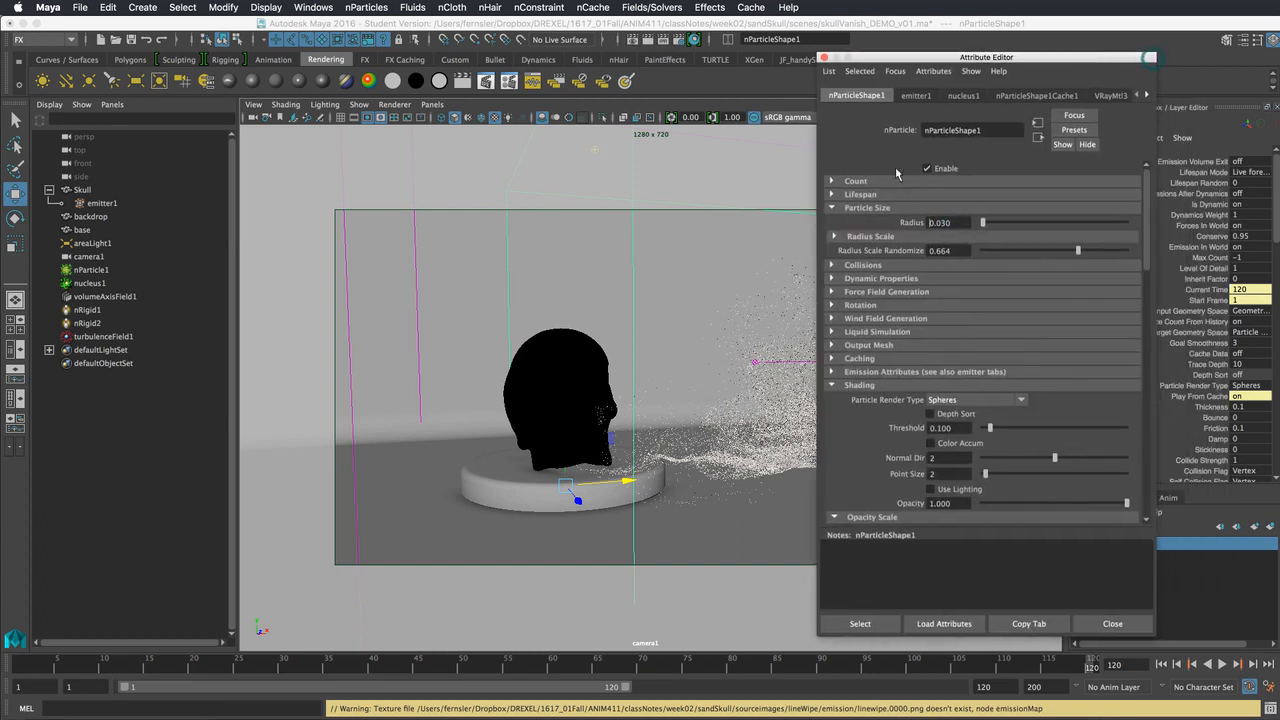
{"action": "left_click", "coordinate": [829, 181]}
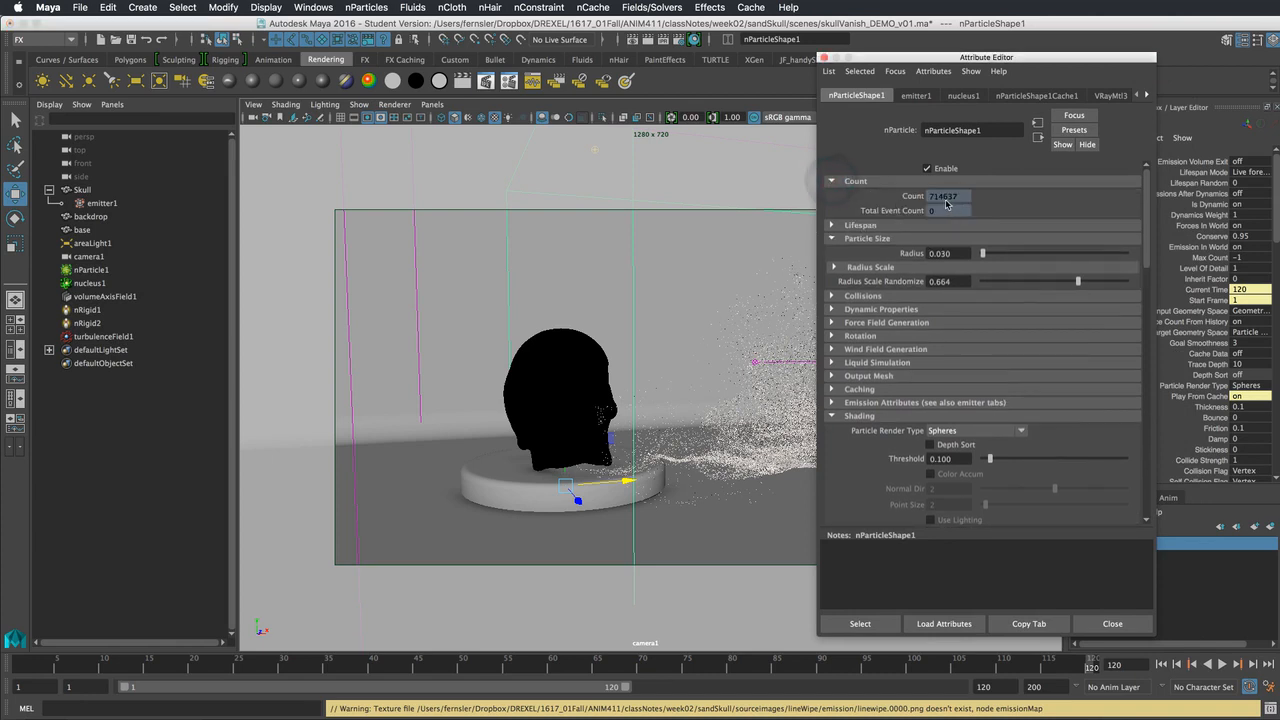
{"action": "left_click", "coordinate": [823, 58]}
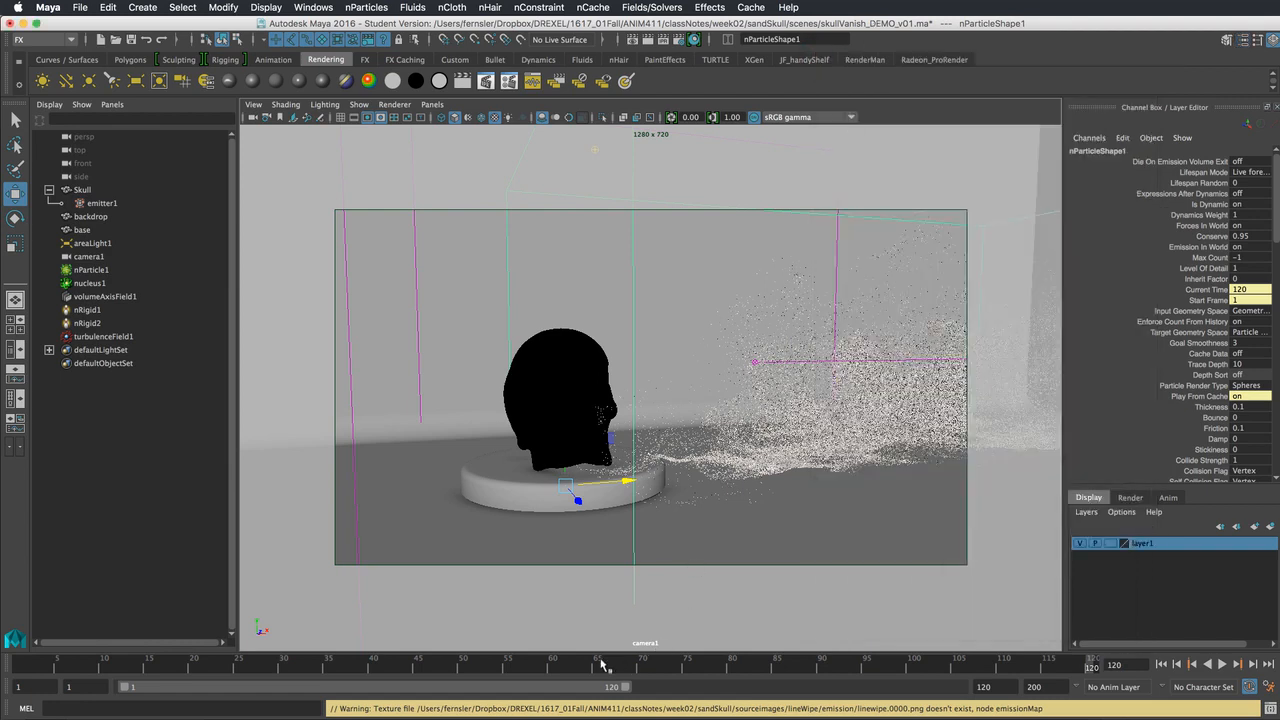
- Review the cached particles at frames 76 and 89, then go to frame 62
{"action": "left_click", "coordinate": [699, 664]}
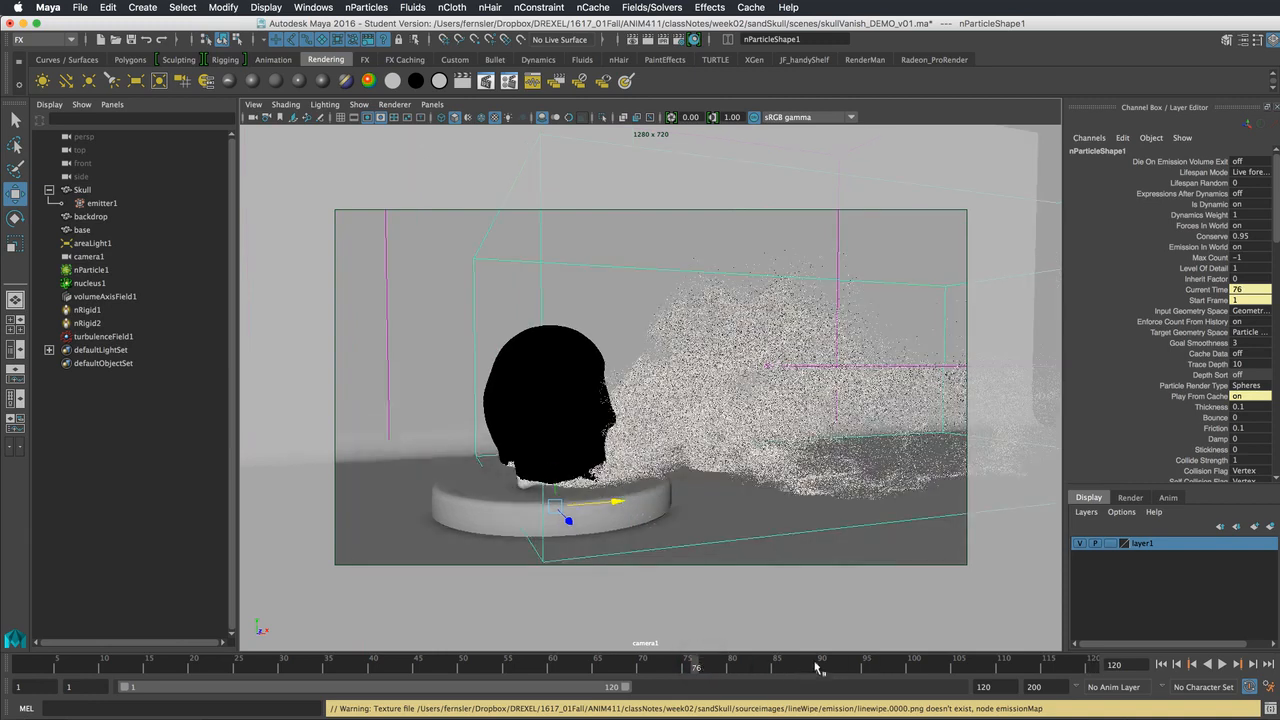
{"action": "left_click", "coordinate": [817, 665]}
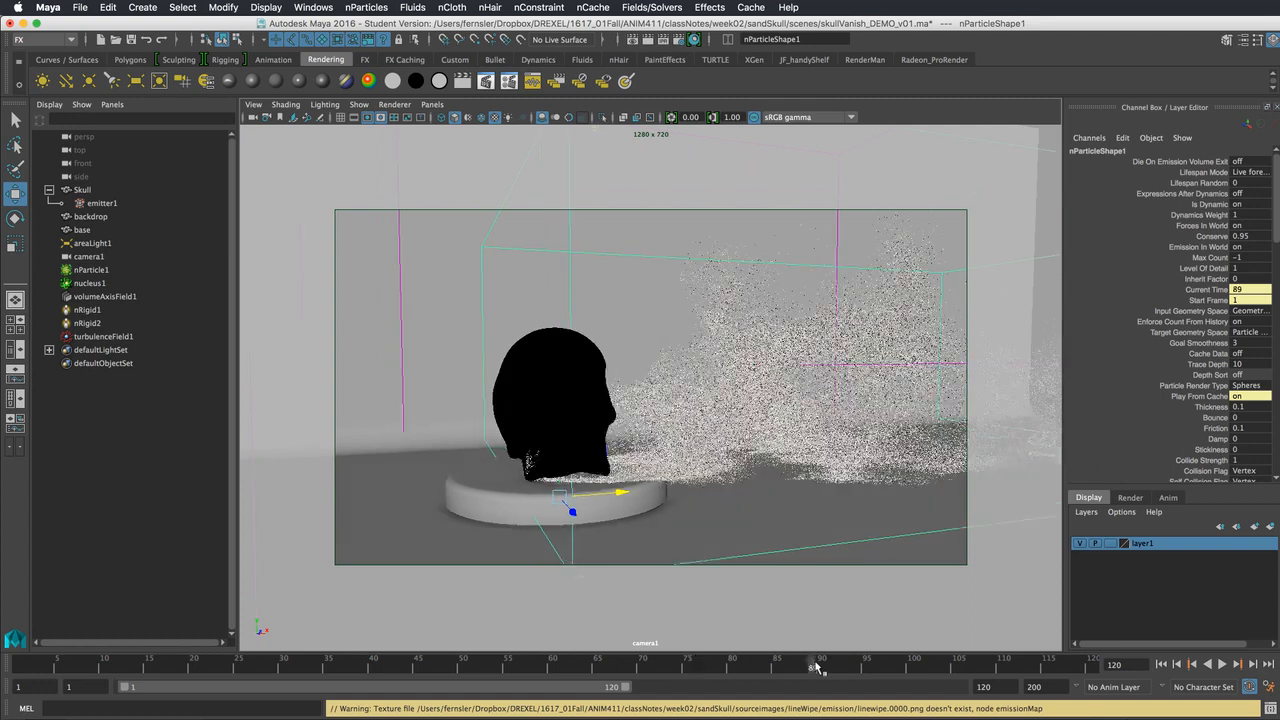
{"action": "left_click", "coordinate": [570, 667]}
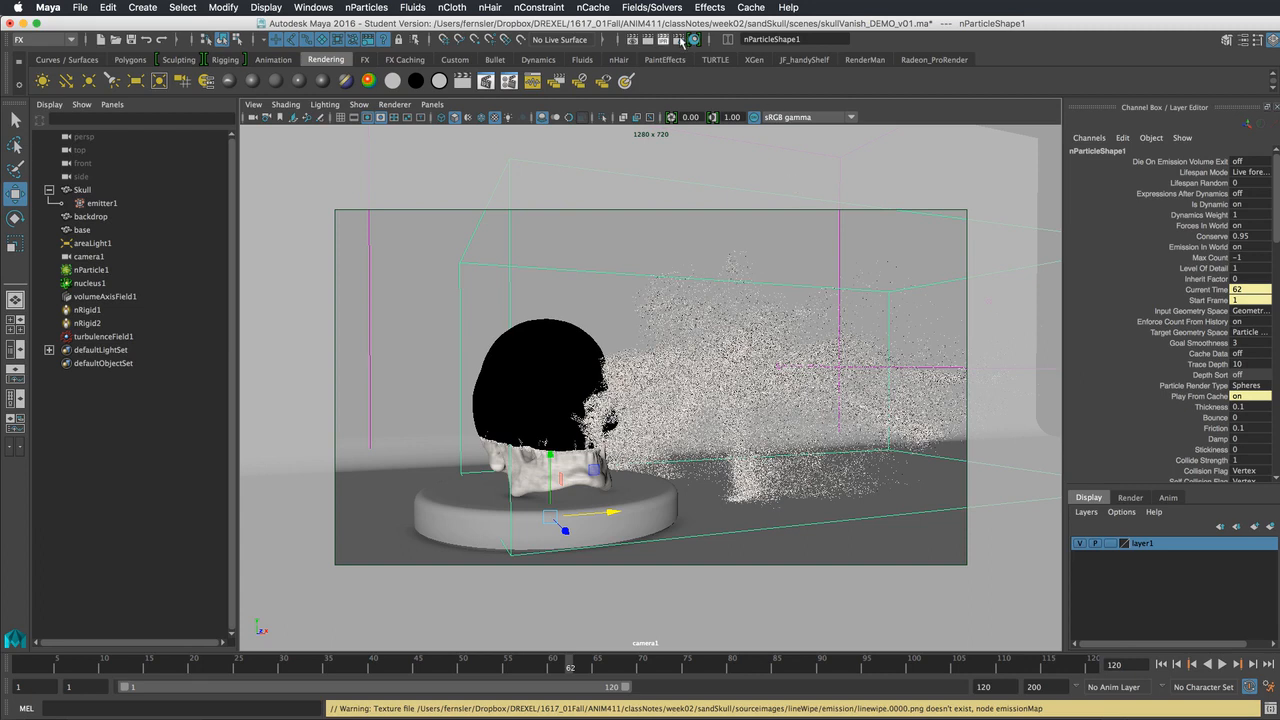
- Turn on global illumination in the V-Ray render settings and render frame 62
{"action": "left_click", "coordinate": [680, 37]}
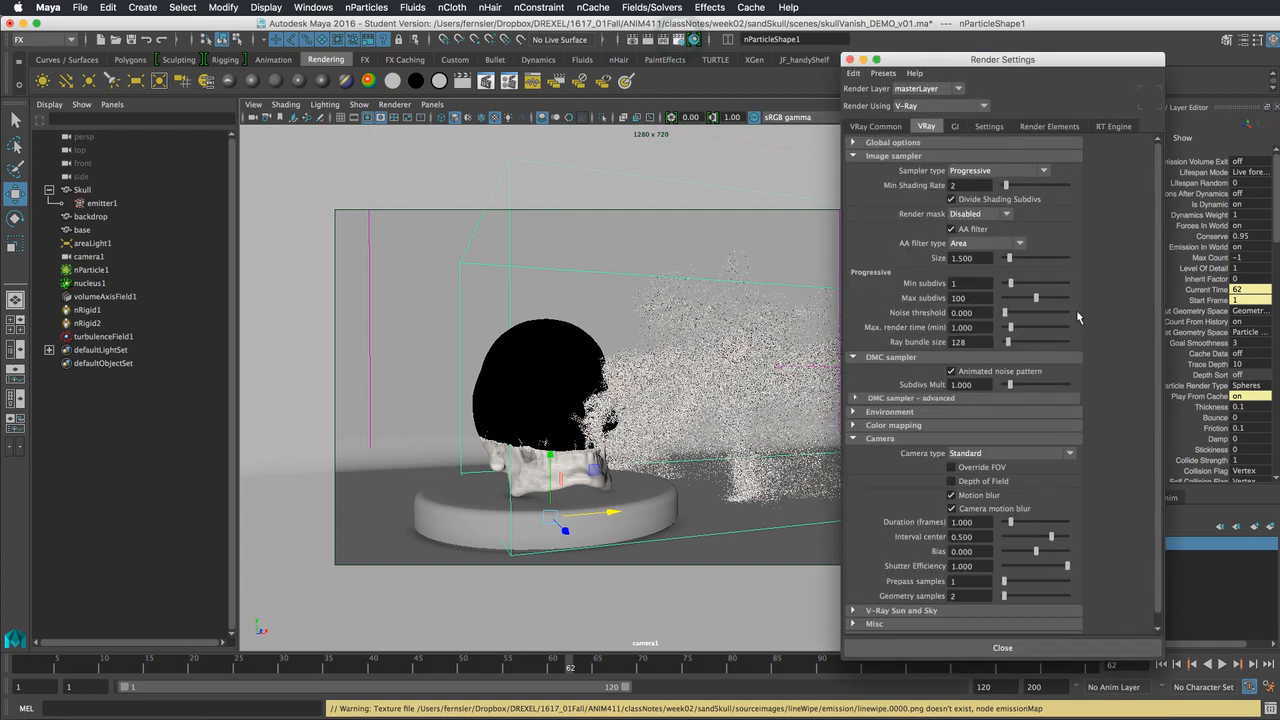
{"action": "left_click", "coordinate": [955, 127]}
{"action": "left_click", "coordinate": [952, 157]}
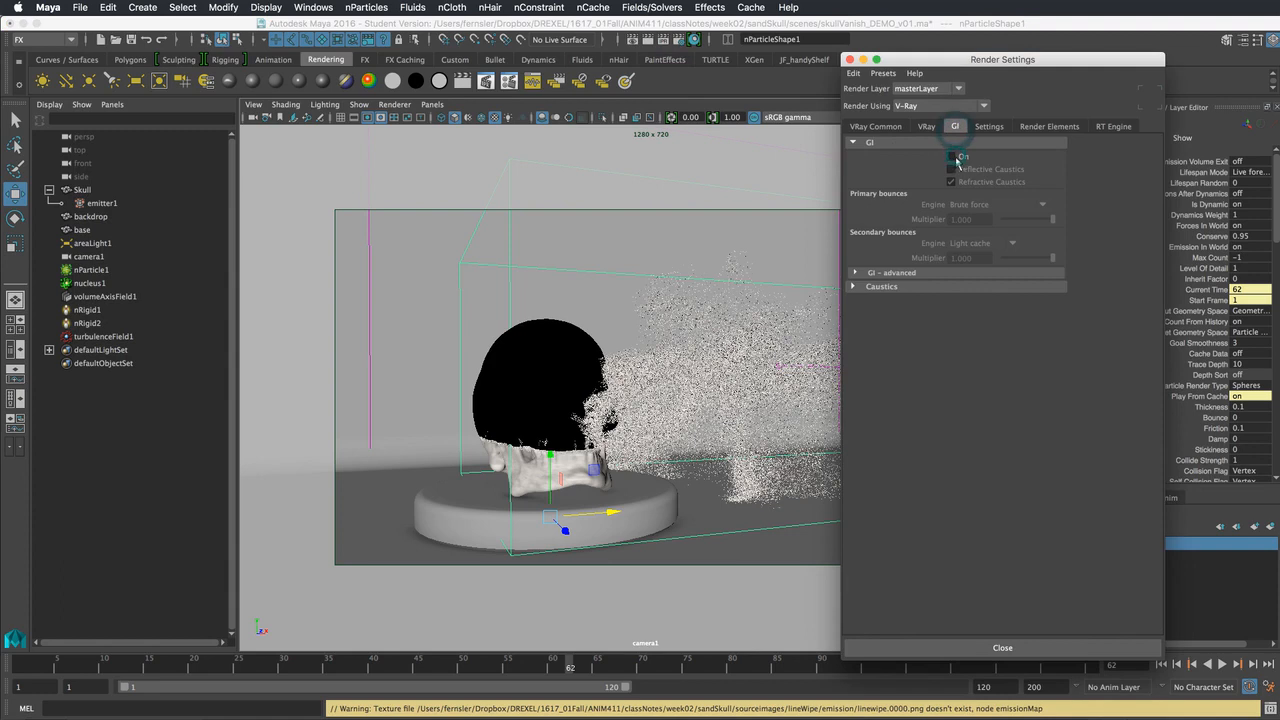
{"action": "left_click", "coordinate": [647, 40]}
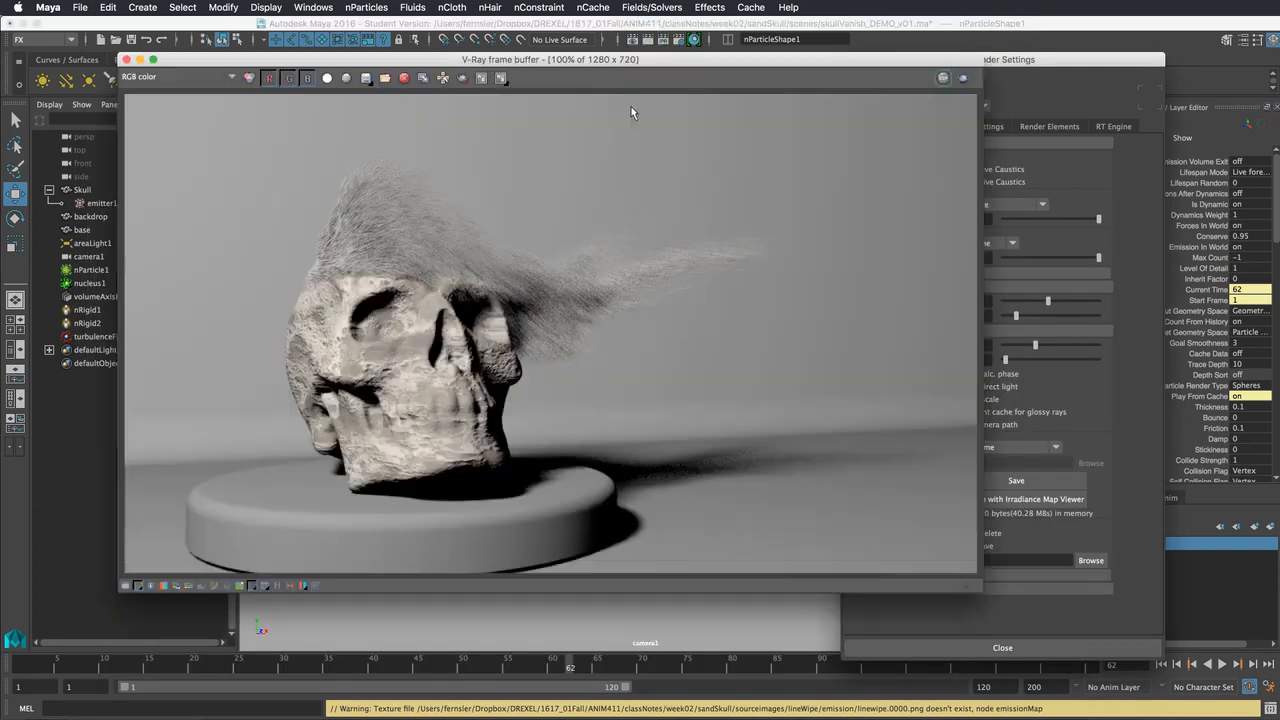